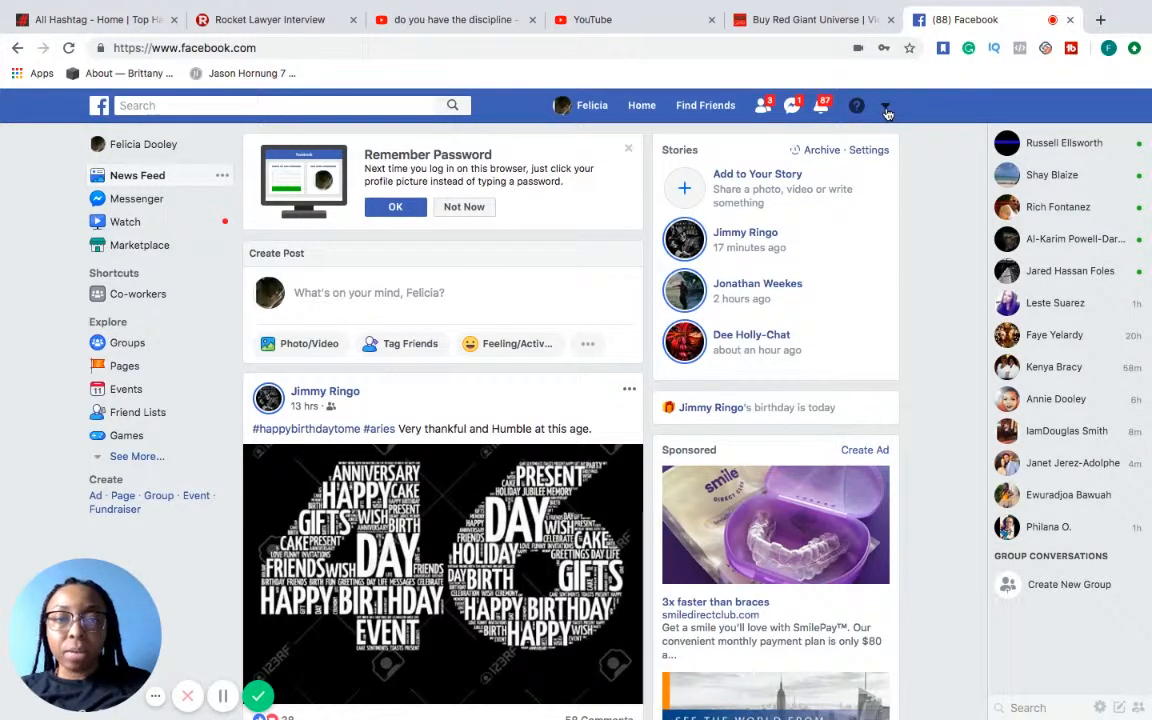
# Open Audience Insights by way of the ad creation page, leaving its unsaved changes behind and declining the introductory tour
pyautogui.click(885, 110)
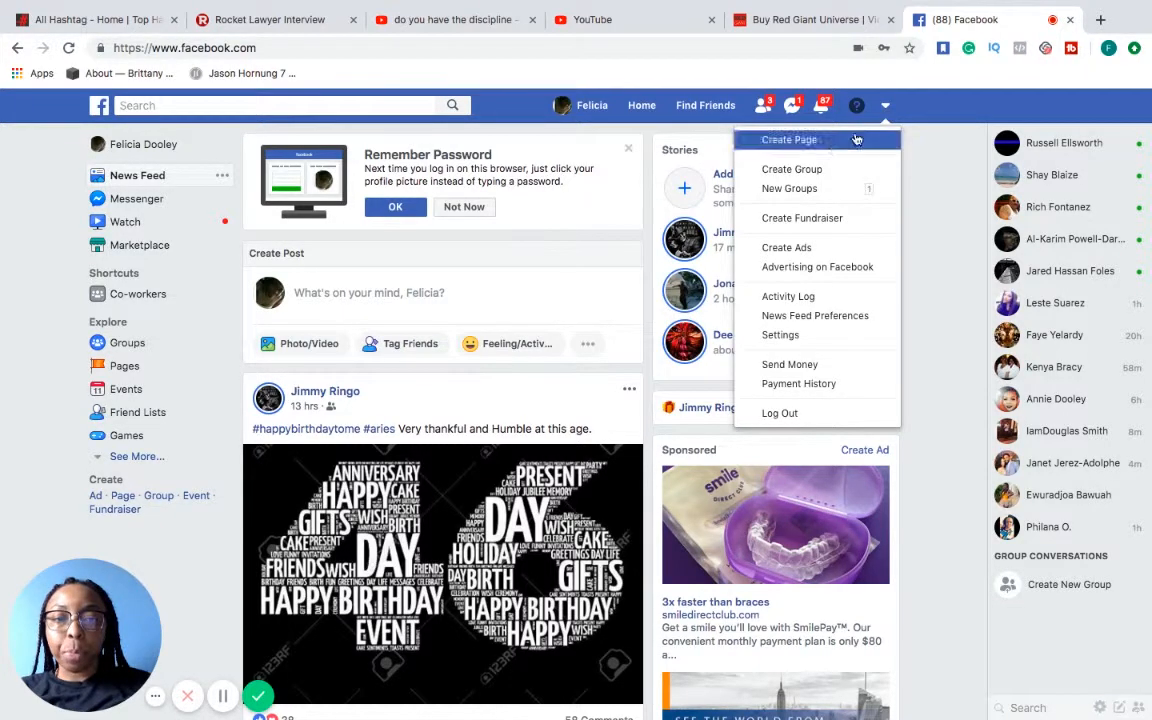
pyautogui.click(820, 250)
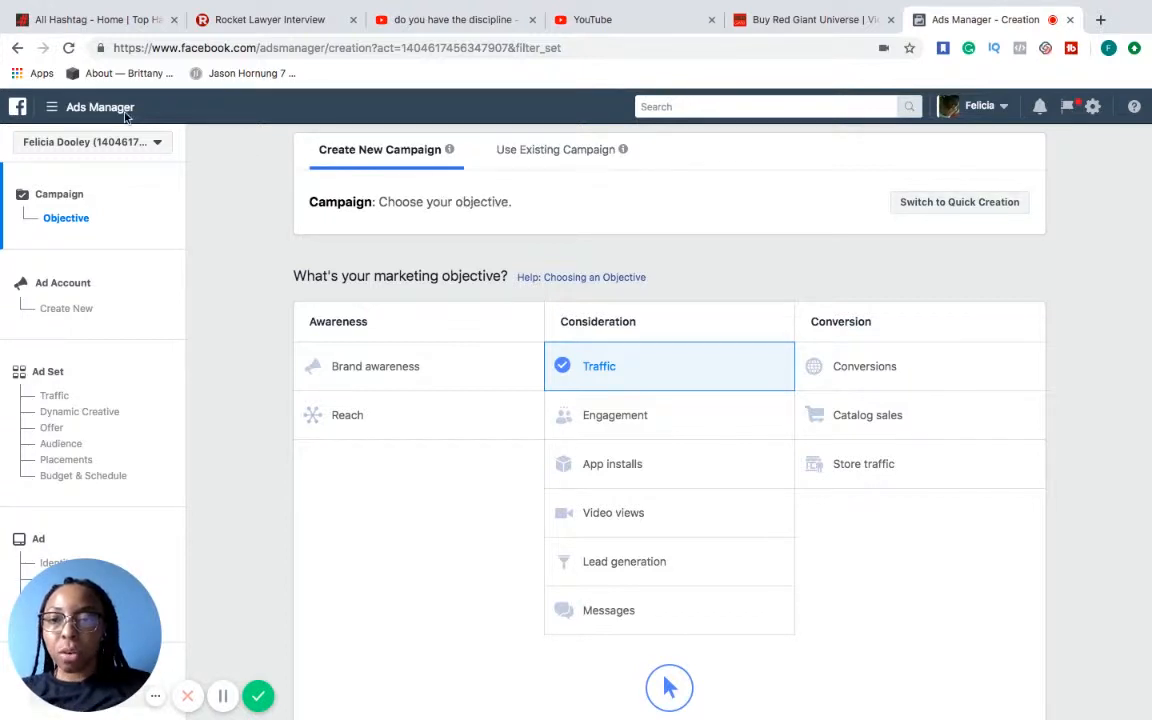
pyautogui.click(53, 112)
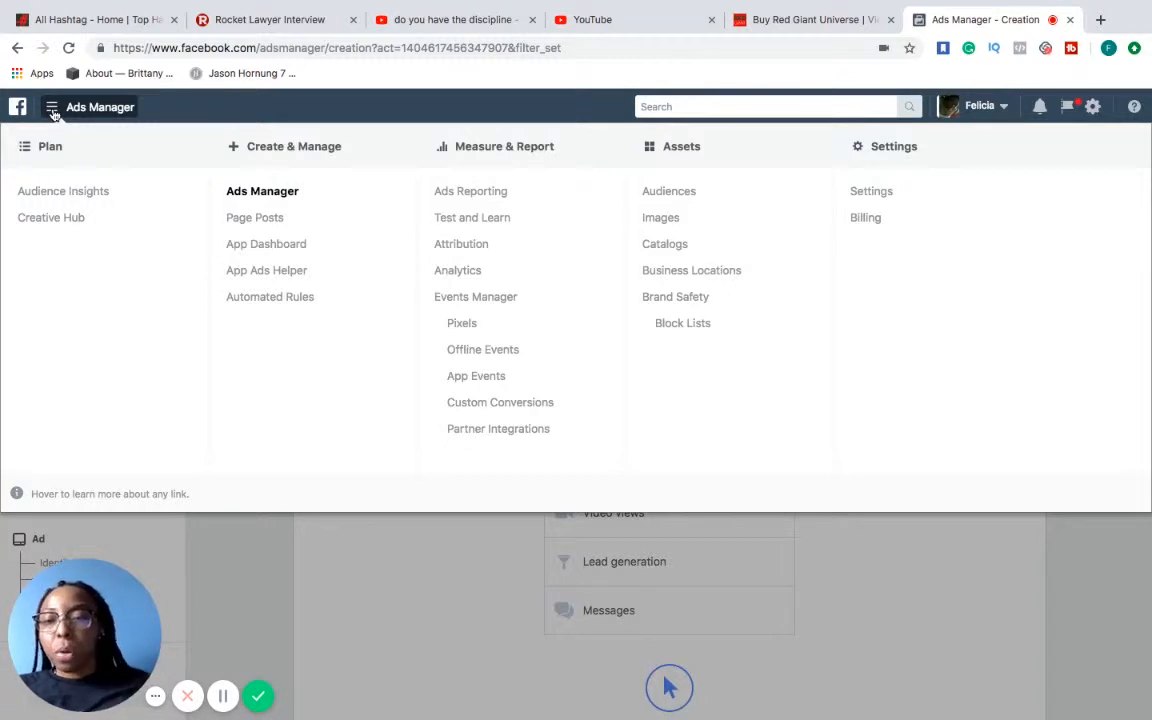
pyautogui.click(101, 193)
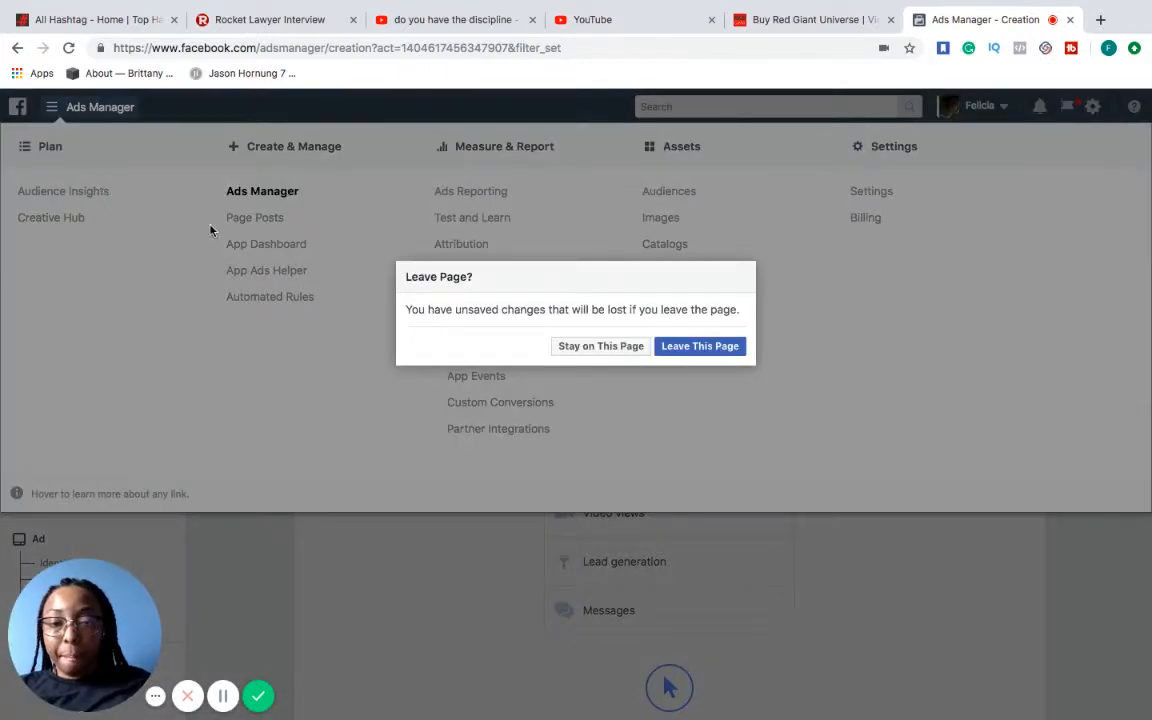
pyautogui.click(713, 349)
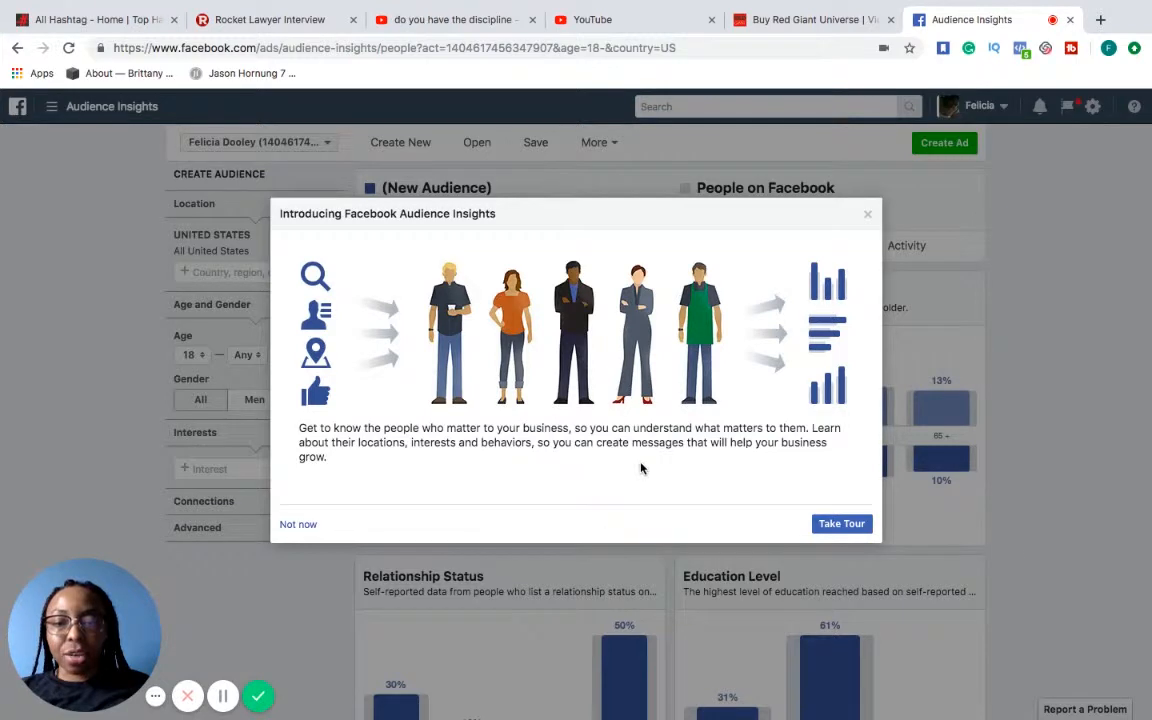
pyautogui.click(298, 525)
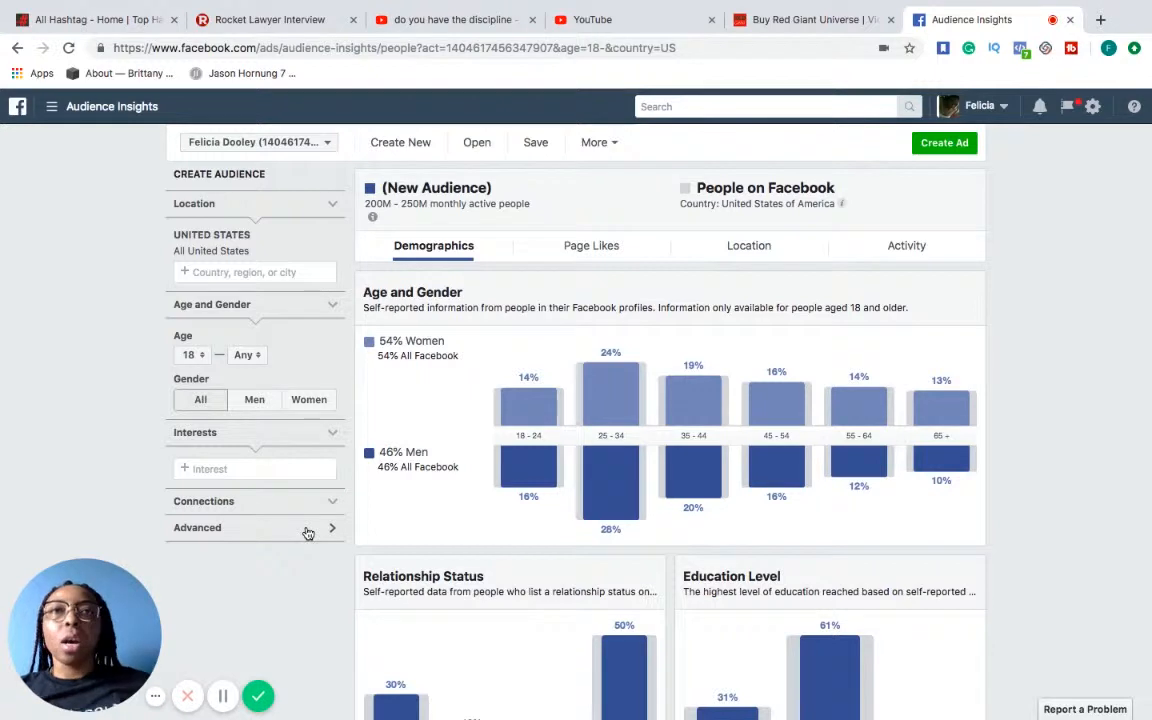
# Add Tony Robbins and Gary Vaynerchuk as interests for the new audience
pyautogui.click(298, 467)
pyautogui.write('Ton')
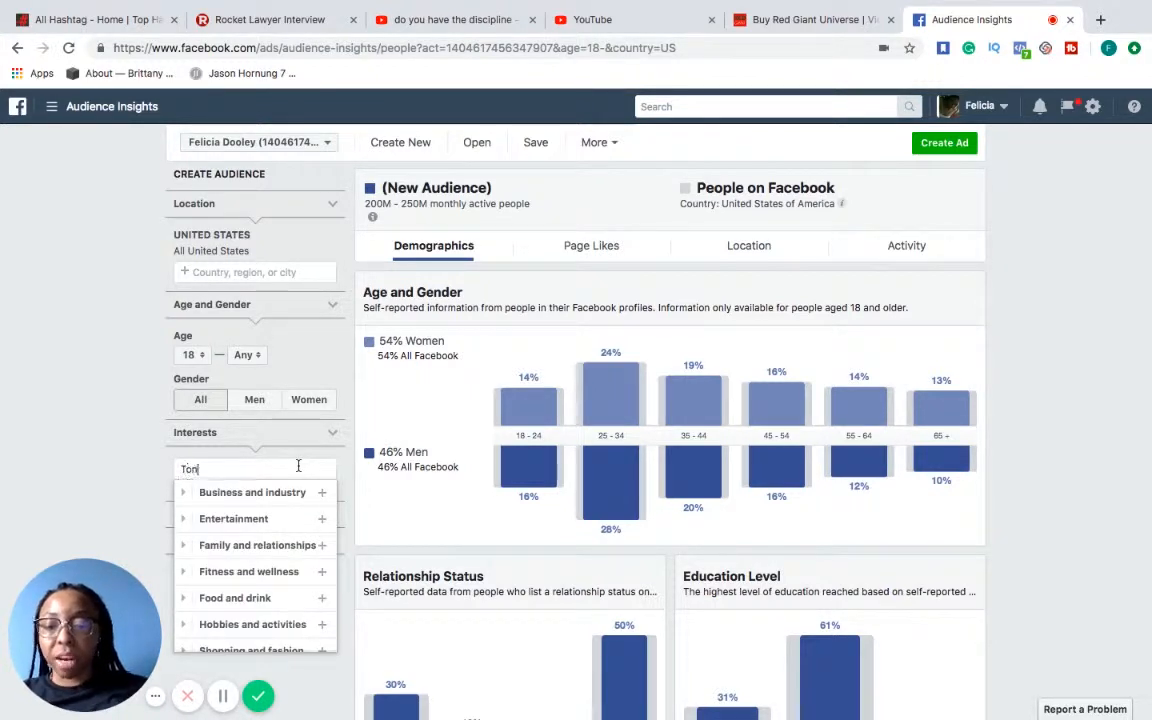
pyautogui.write('y Robbin')
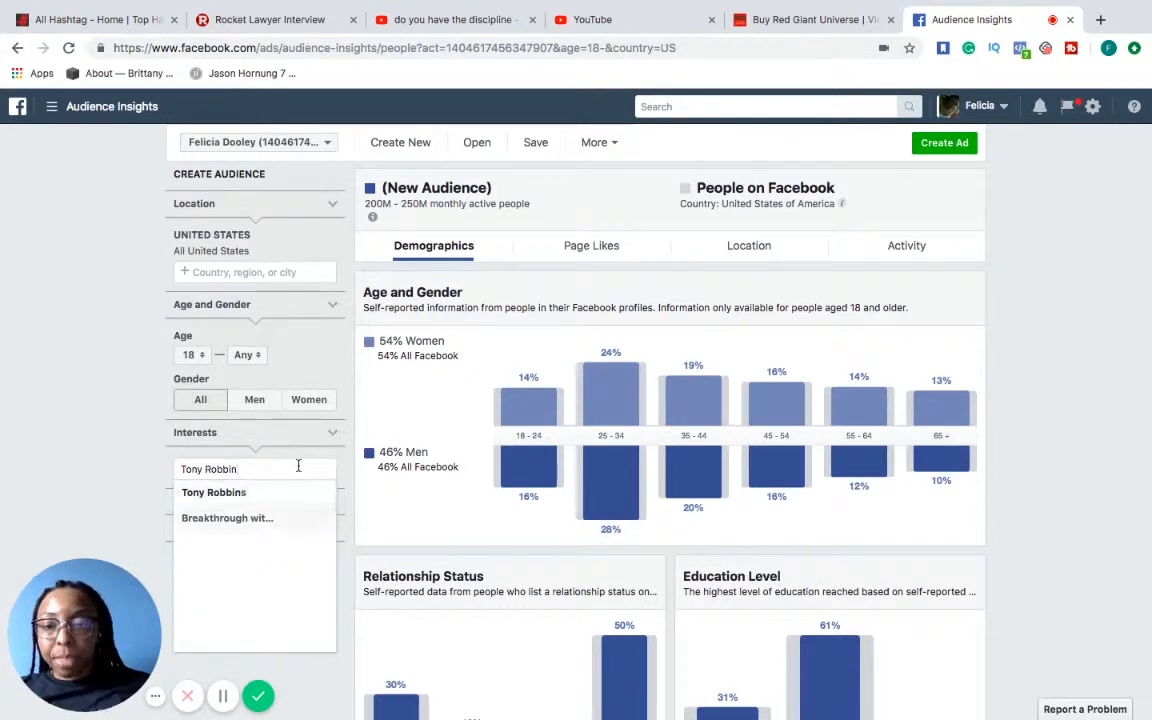
pyautogui.click(265, 493)
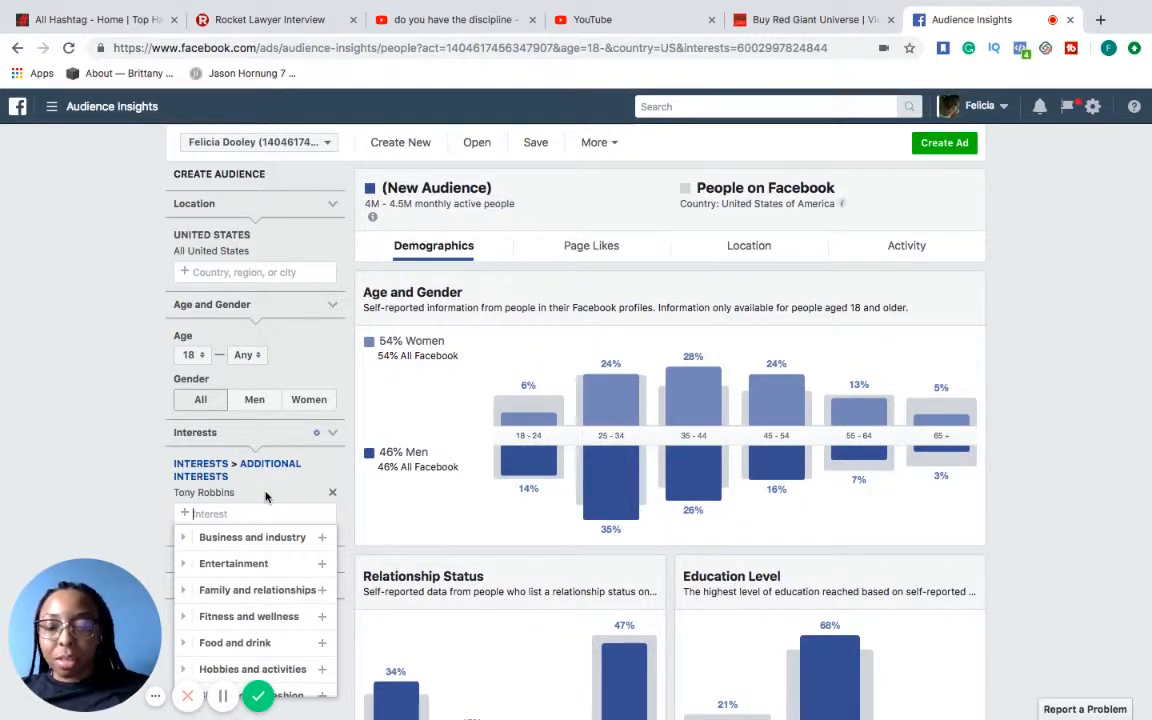
pyautogui.write('Gary')
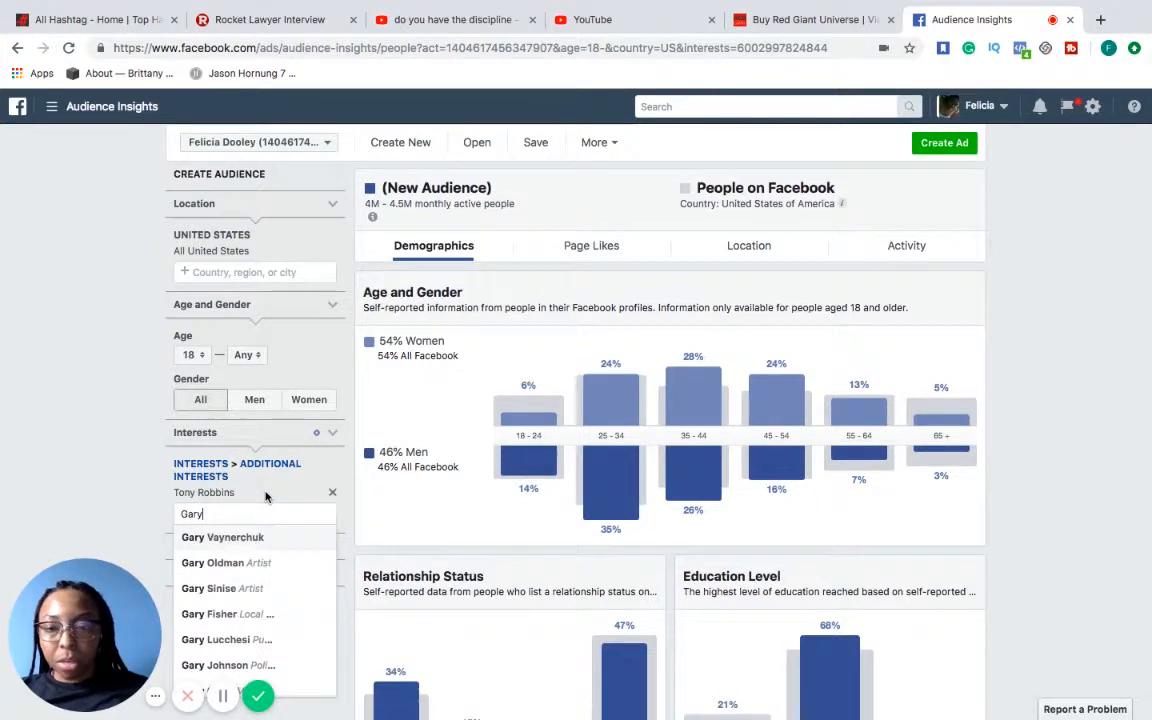
pyautogui.click(249, 540)
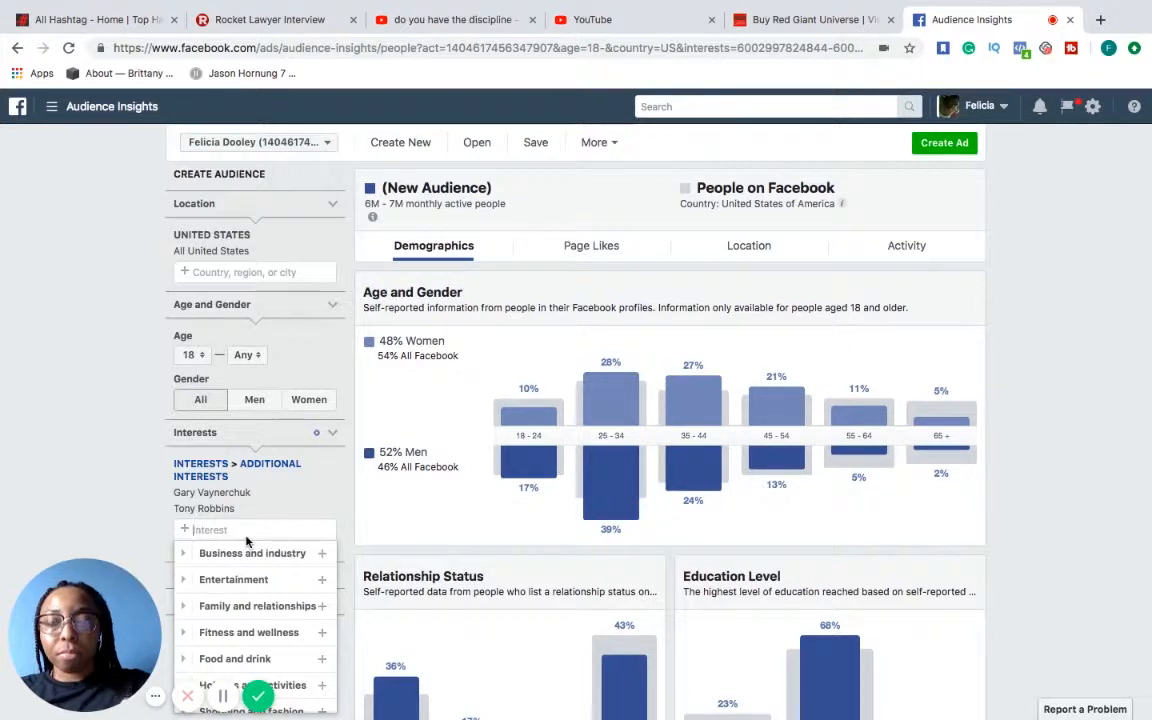
# Add Dean Graziosi and Mike Dillard to the audience's interests
pyautogui.write('dean')
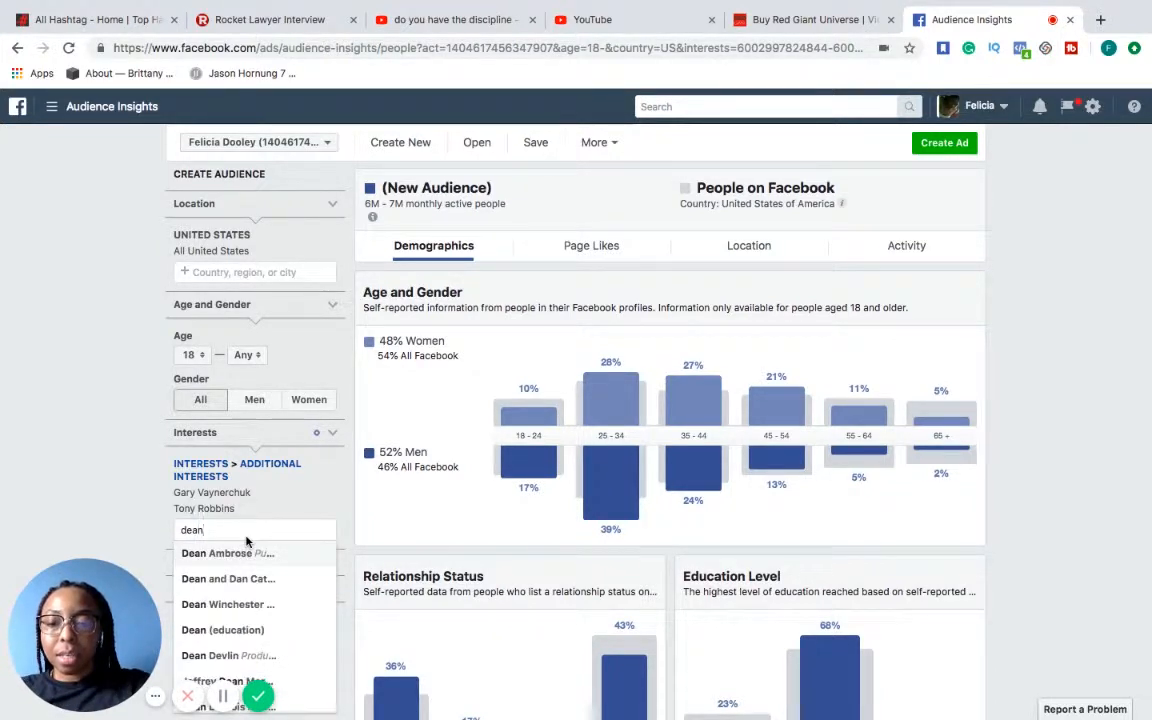
pyautogui.write('g')
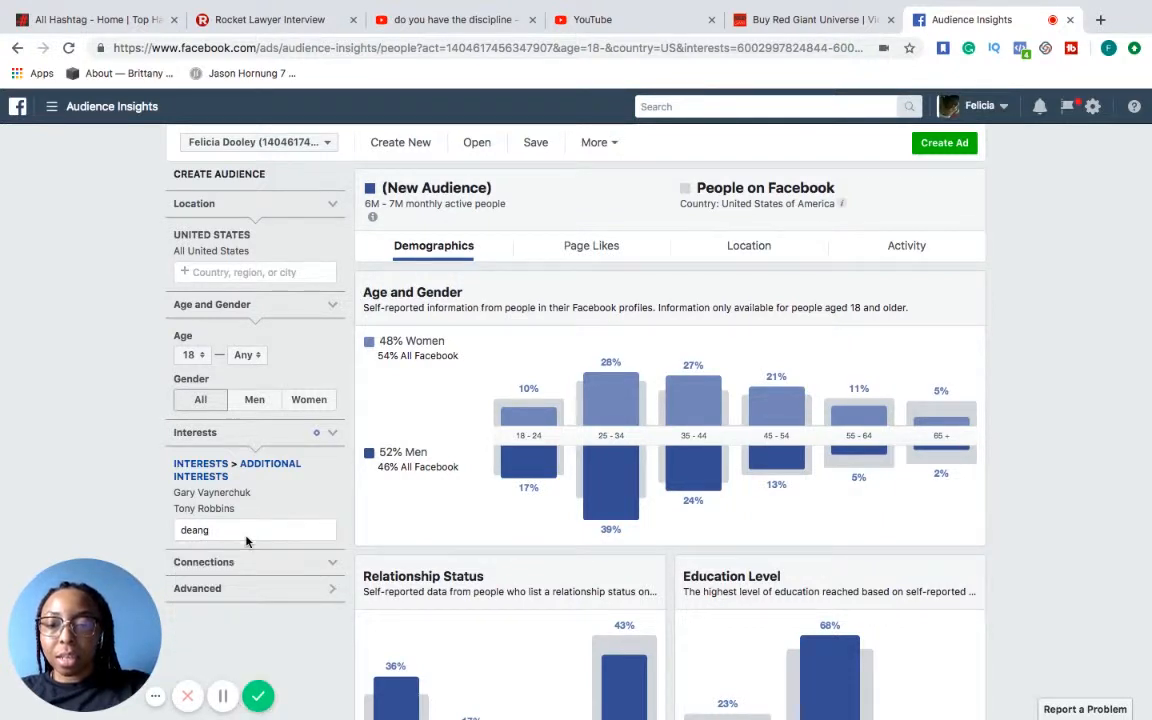
pyautogui.press('BackSpace')
pyautogui.write('gr')
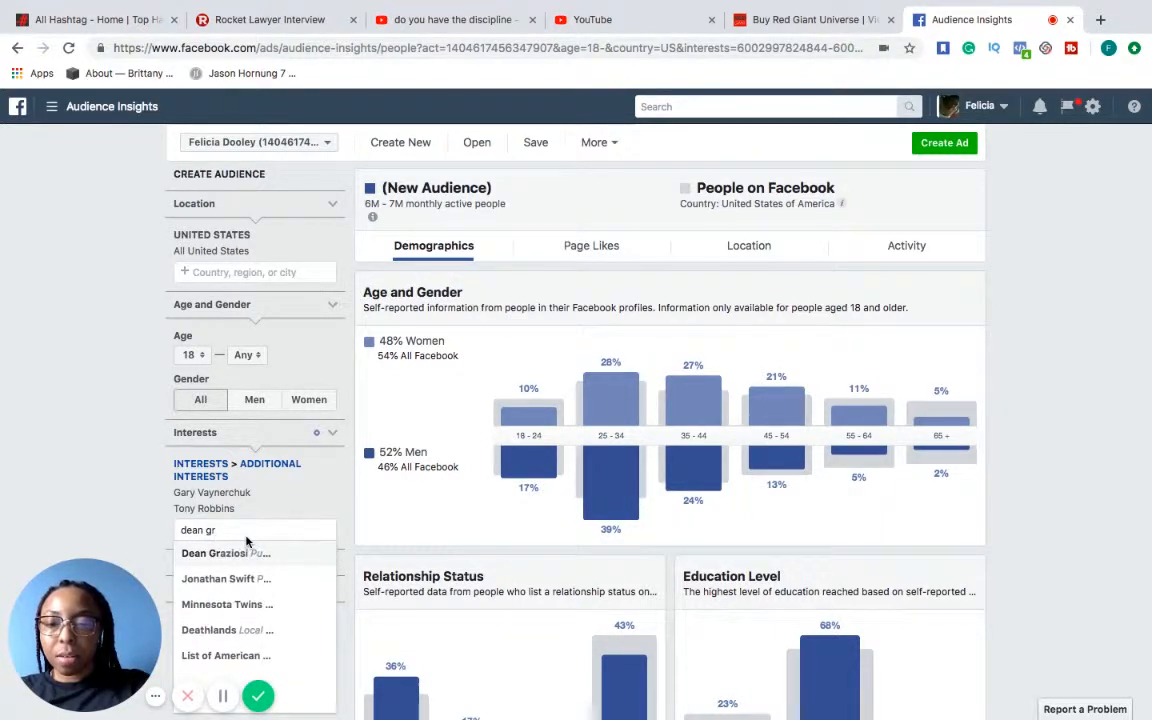
pyautogui.click(221, 557)
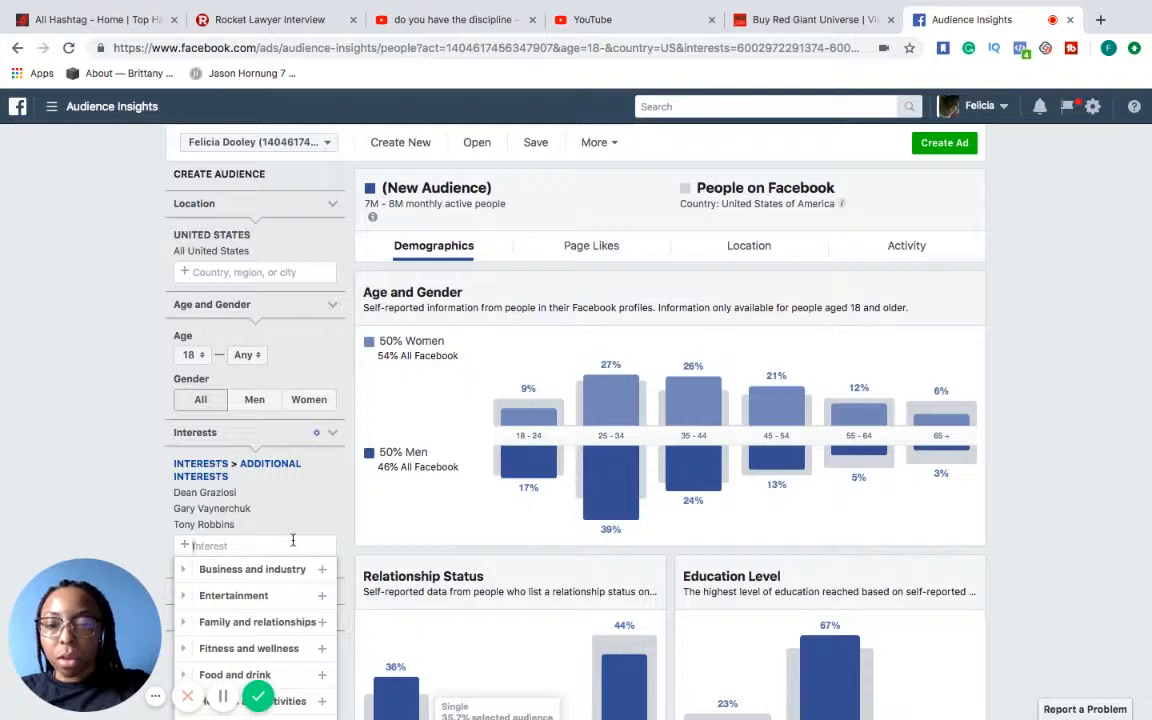
pyautogui.write('Mike D')
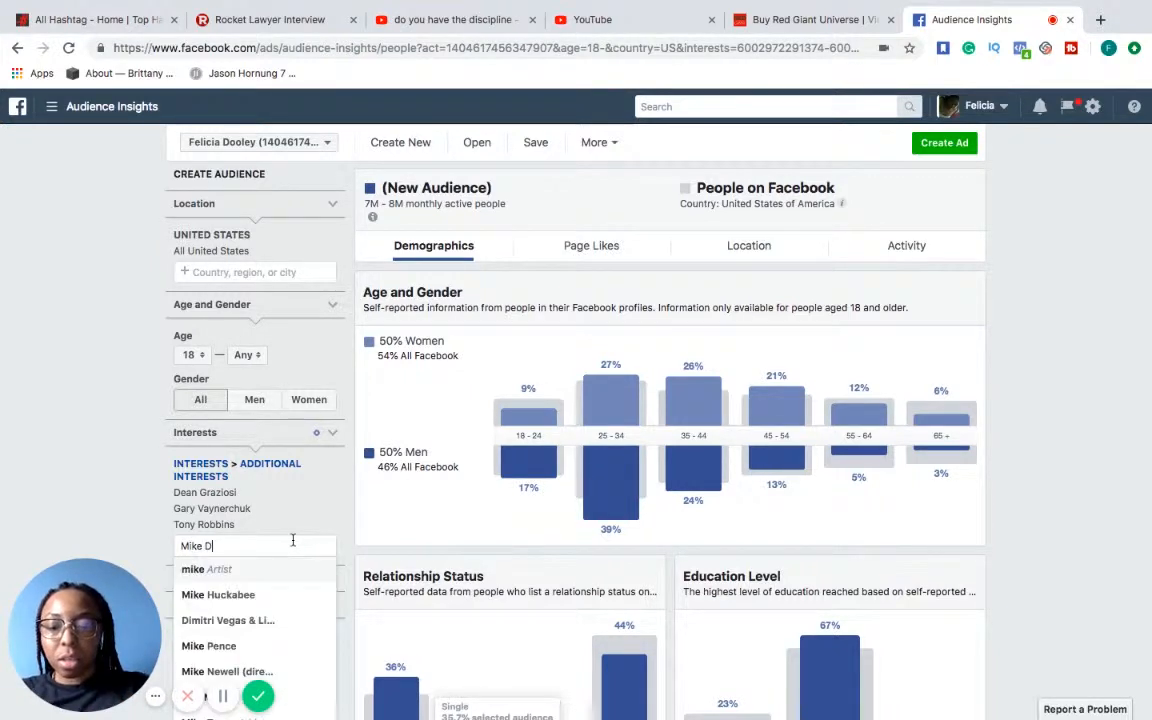
pyautogui.write('illar')
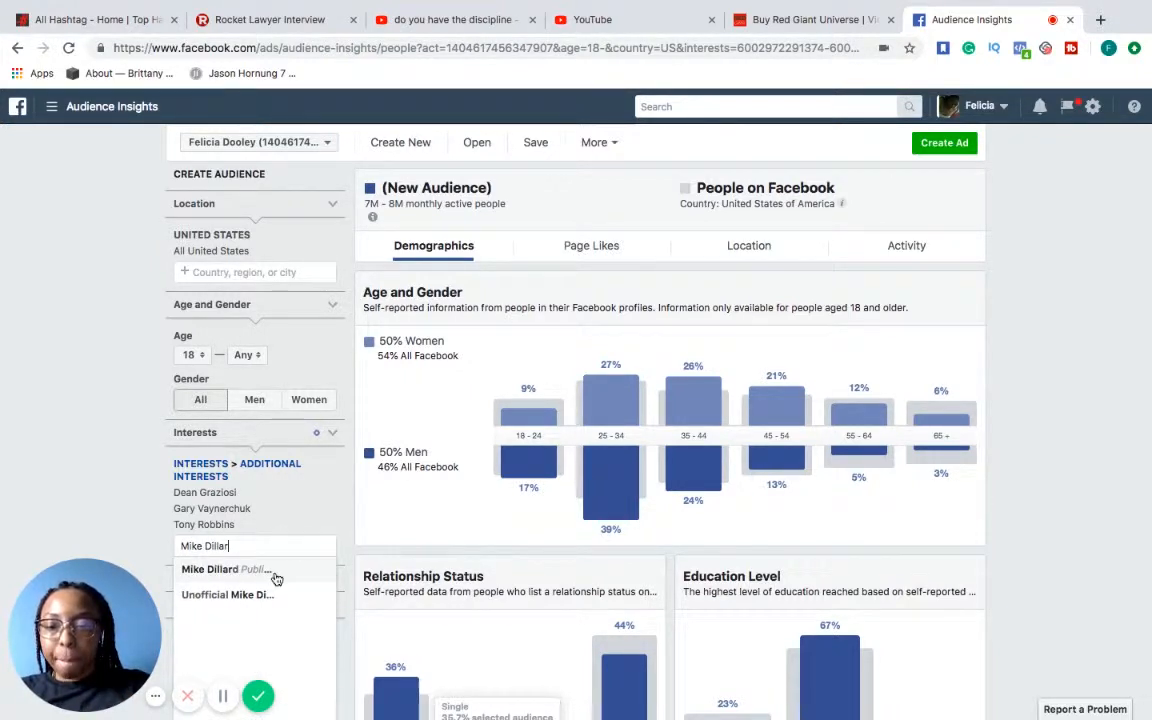
pyautogui.click(276, 580)
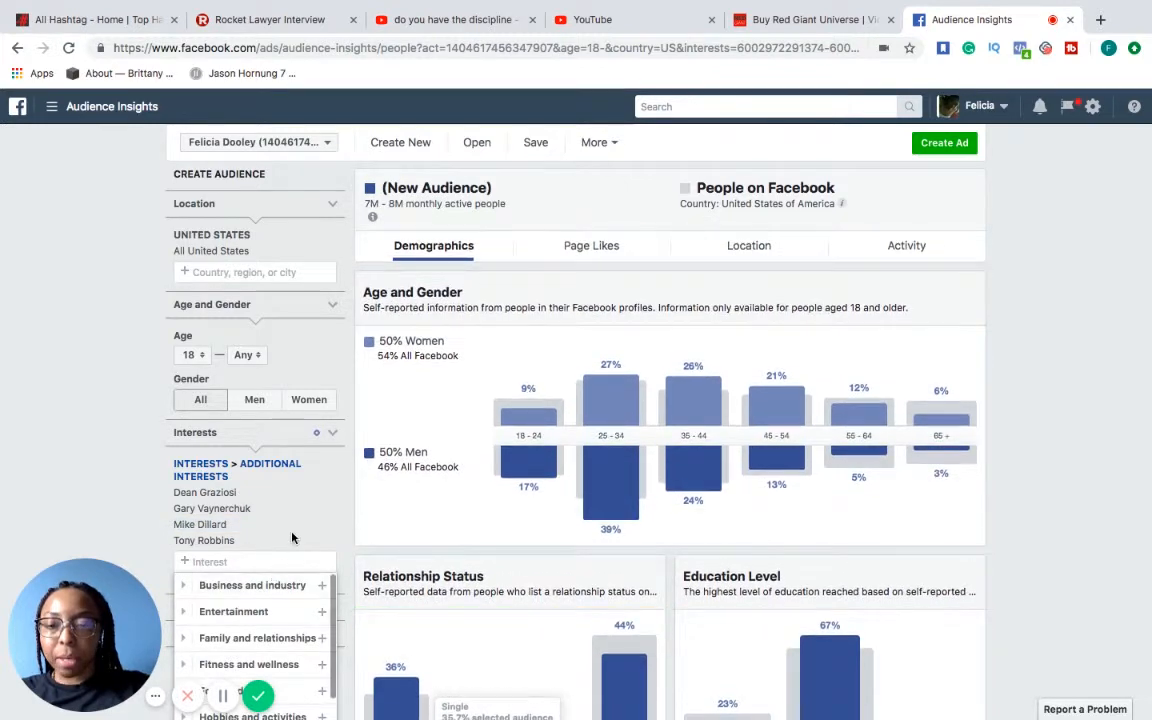
# Add Frank Kern to the audience's interests
pyautogui.scroll(-1, 294, 538)
pyautogui.scroll(-1, 294, 538)
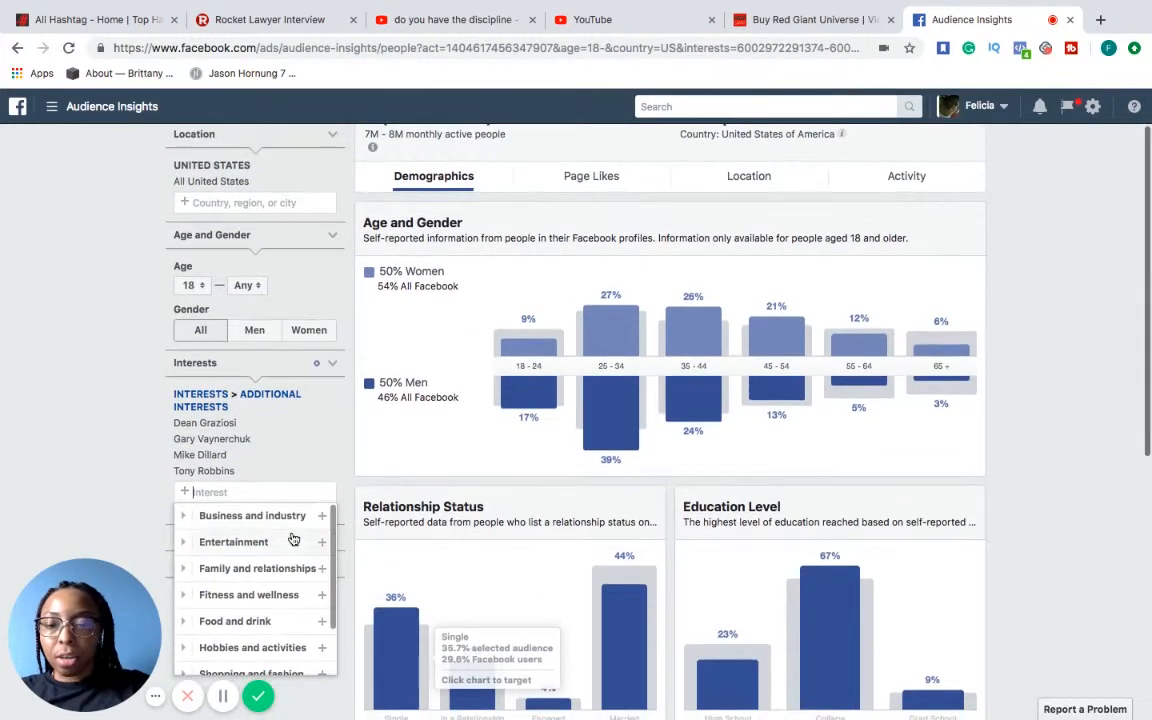
pyautogui.write('F')
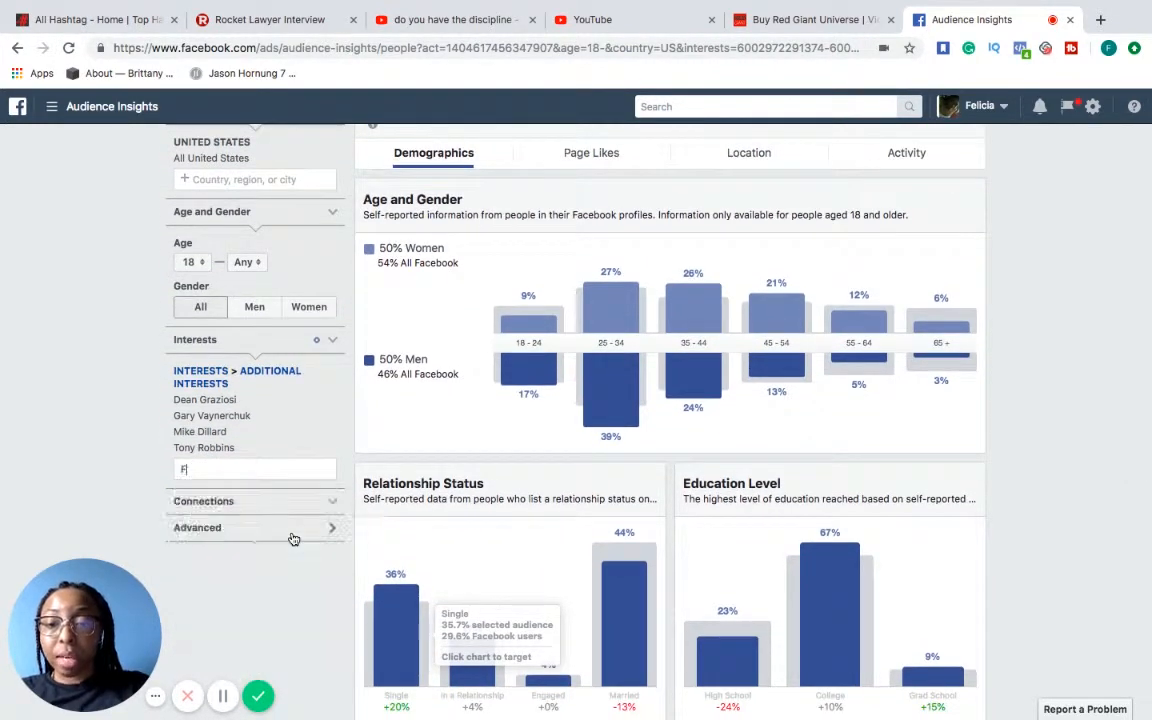
pyautogui.write('rank K')
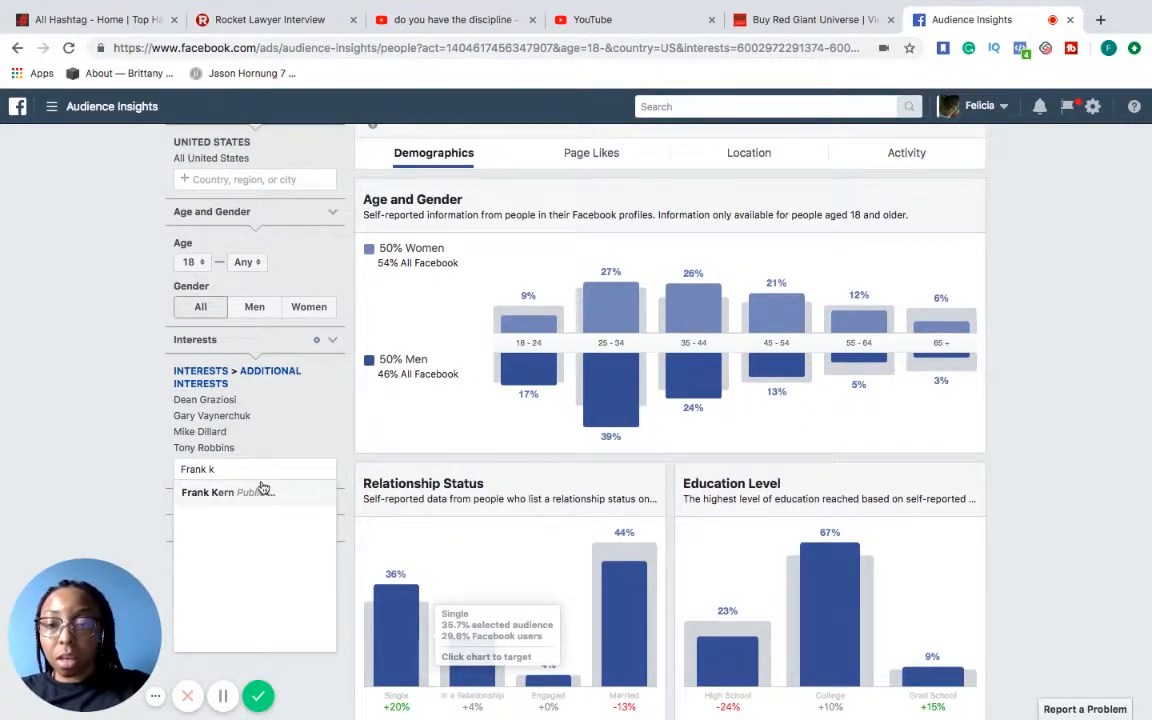
pyautogui.click(265, 497)
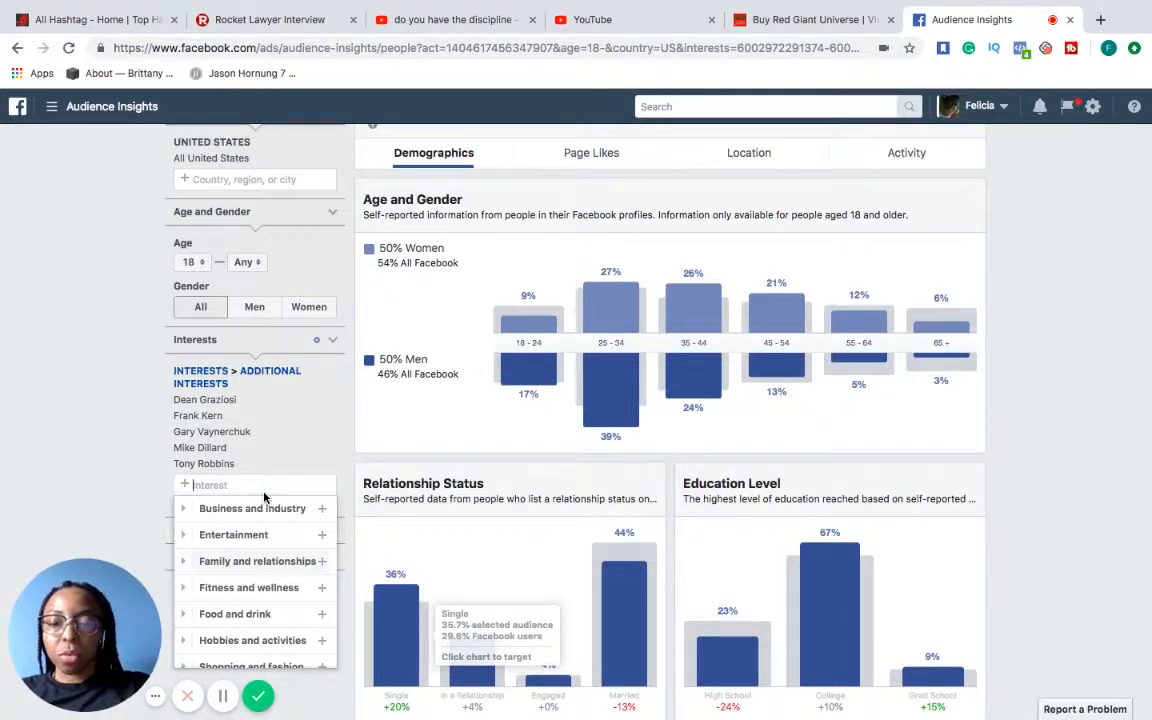
pyautogui.write('Ale')
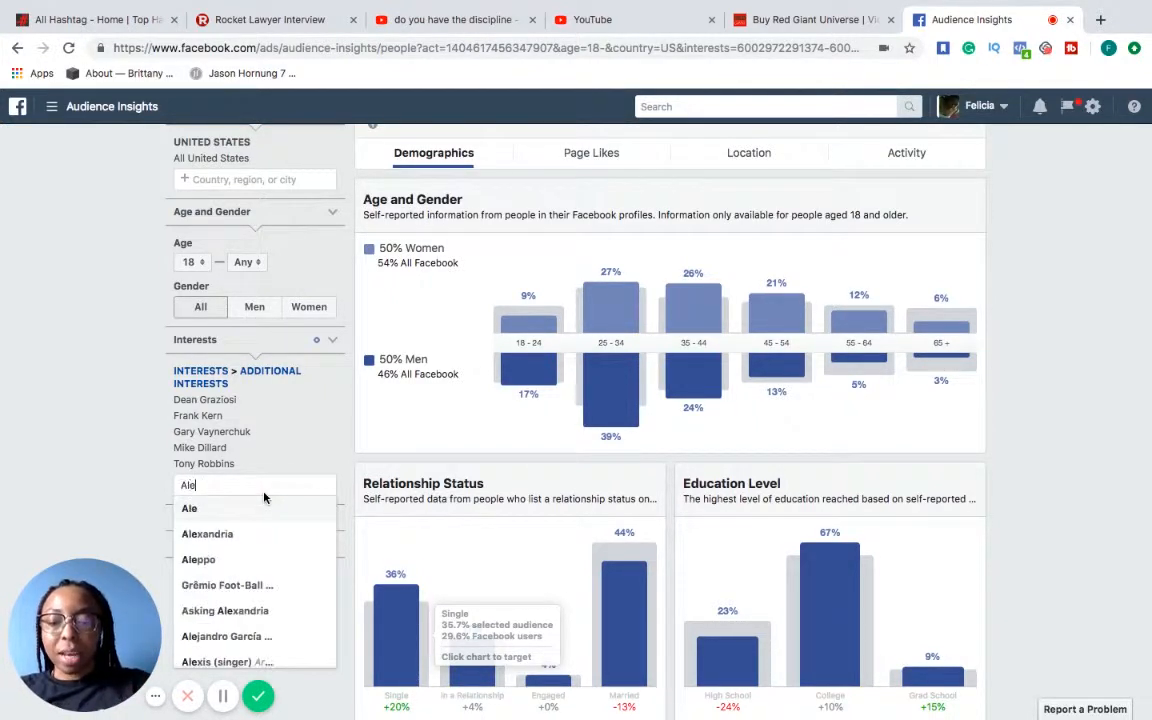
pyautogui.write('x beck')
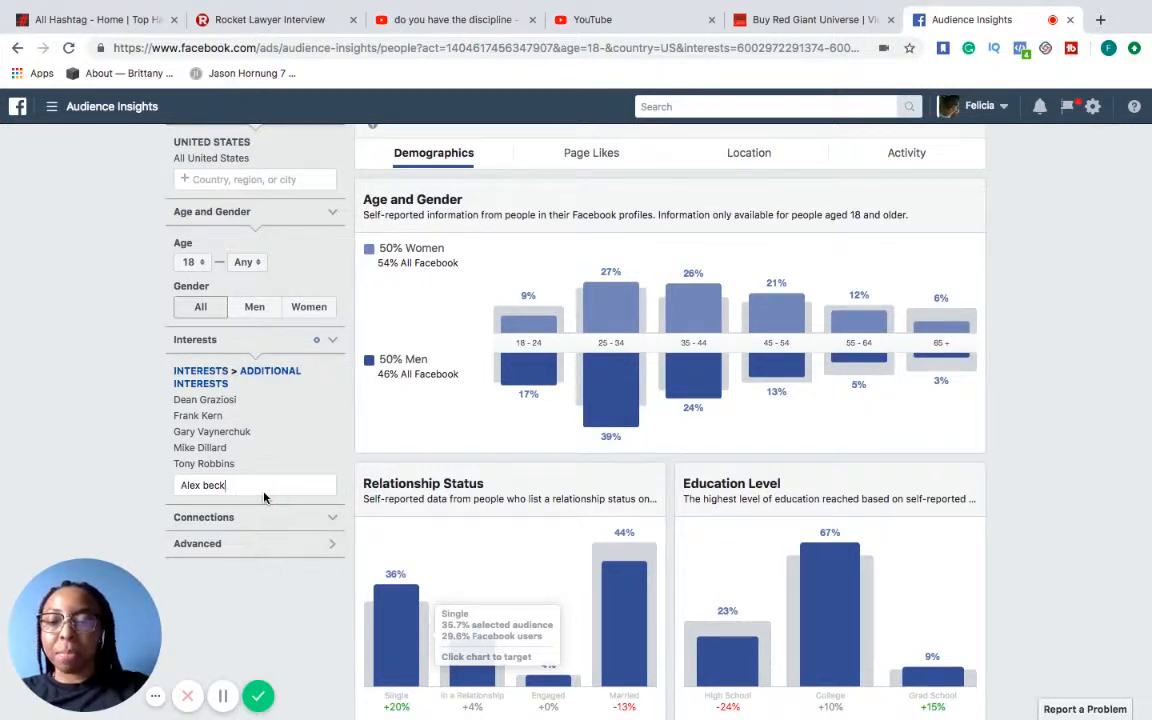
pyautogui.press('BackSpace')
pyautogui.press('BackSpace')
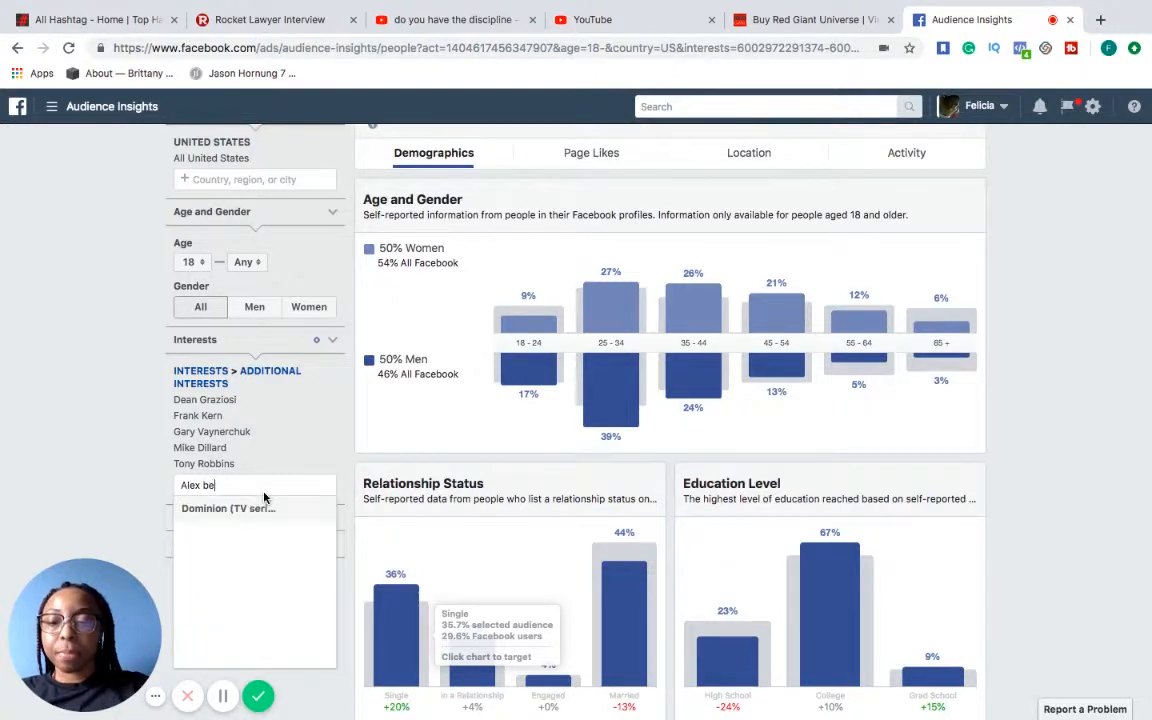
pyautogui.press('BackSpace')
pyautogui.press('BackSpace')
pyautogui.press('BackSpace')
pyautogui.press('BackSpace')
pyautogui.press('BackSpace')
pyautogui.press('BackSpace')
pyautogui.press('BackSpace')
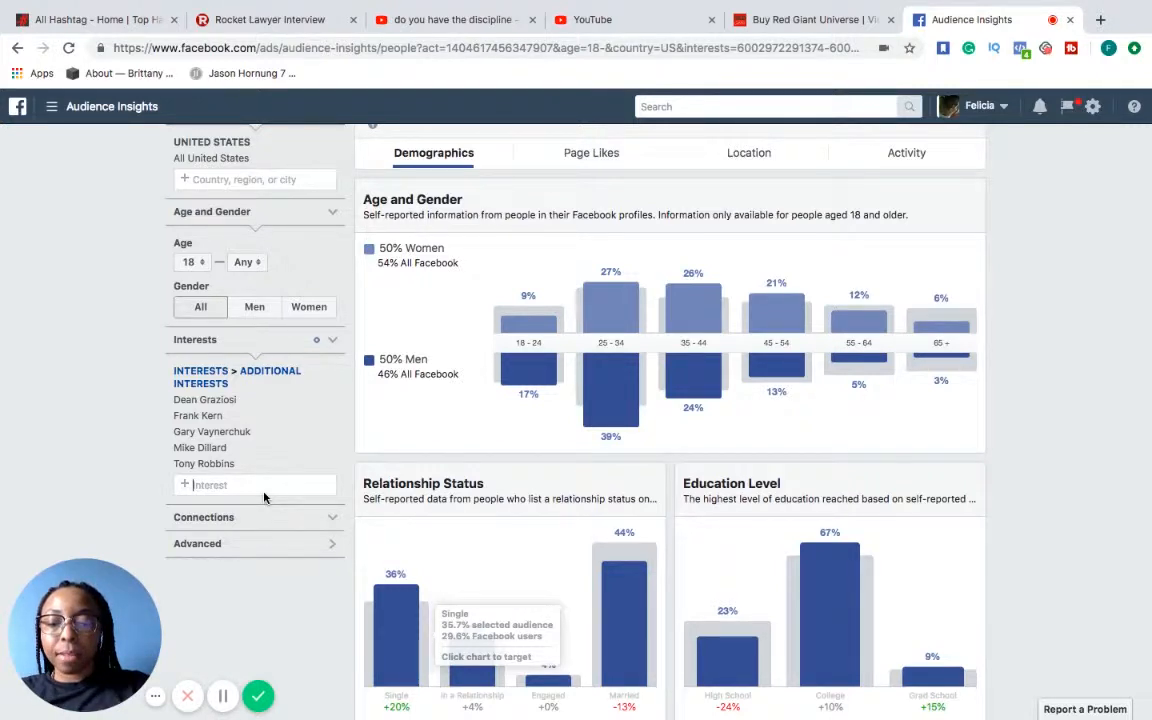
# Add Robert Kiyosaki and Anik Singal to the audience's interests
pyautogui.write('Robe')
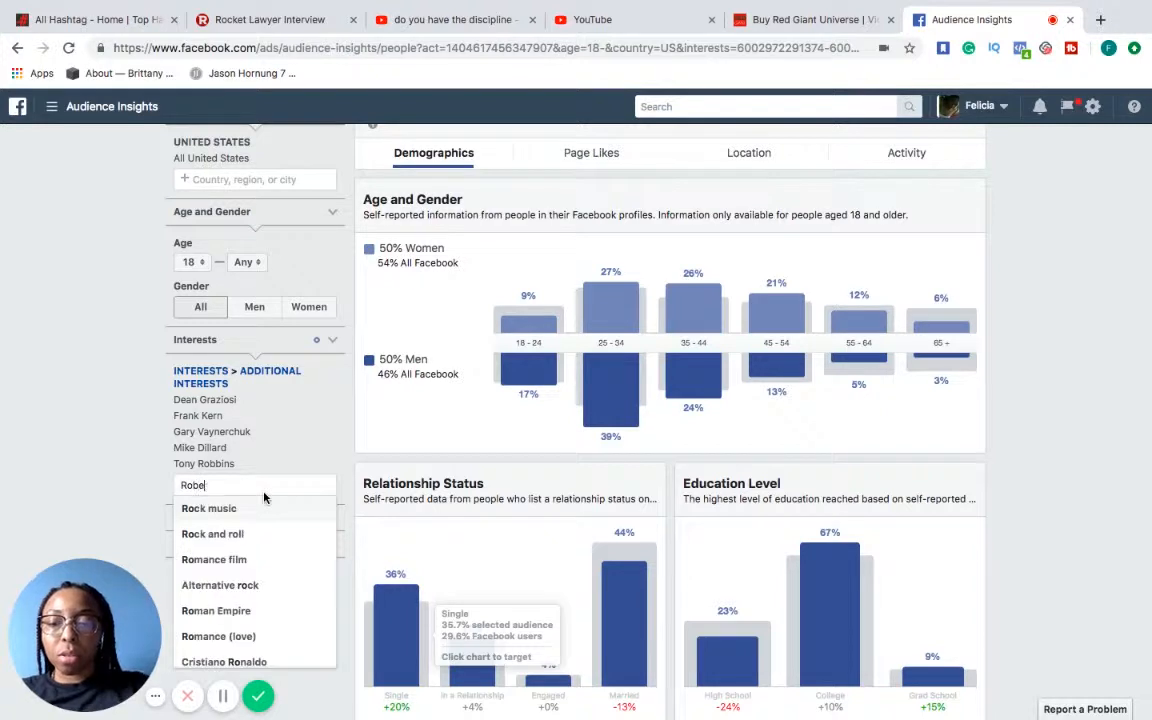
pyautogui.write('rt ')
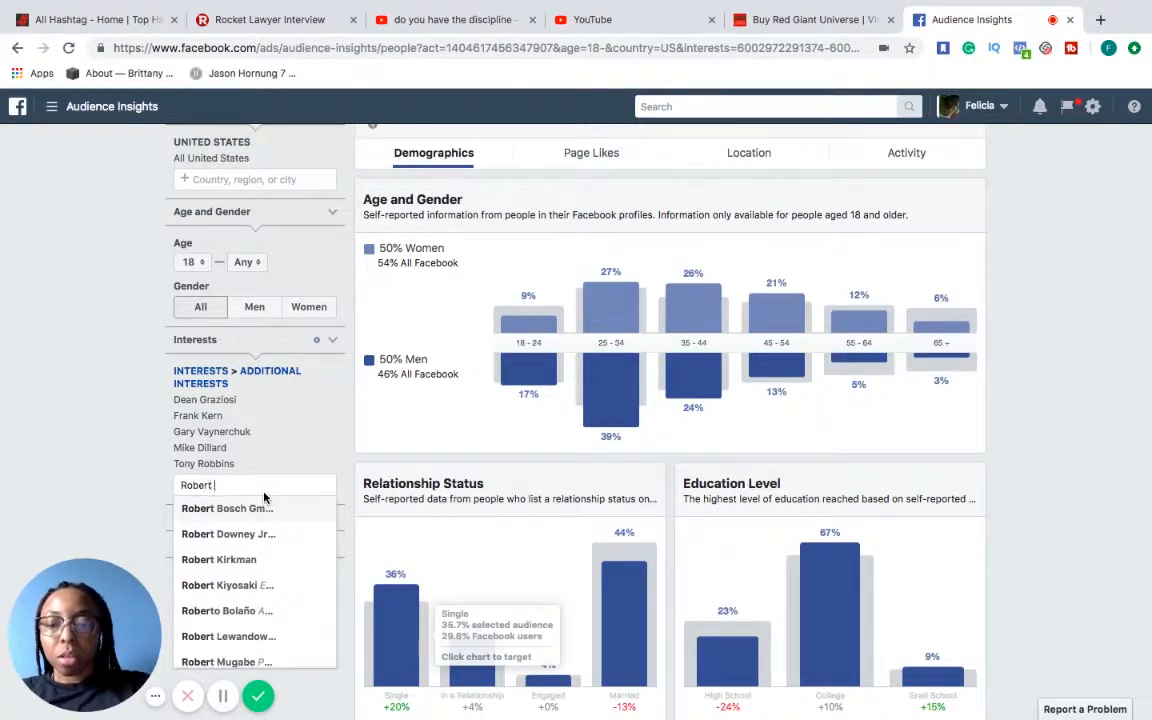
pyautogui.write('k')
pyautogui.press('BackSpace')
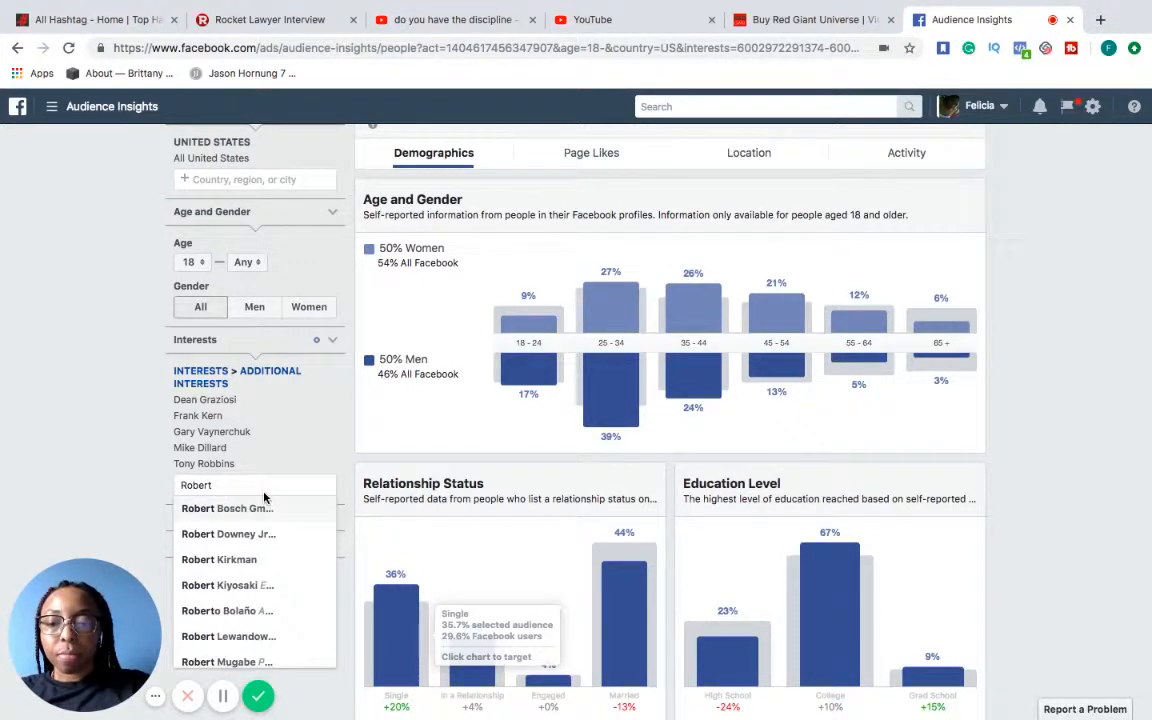
pyautogui.click(226, 586)
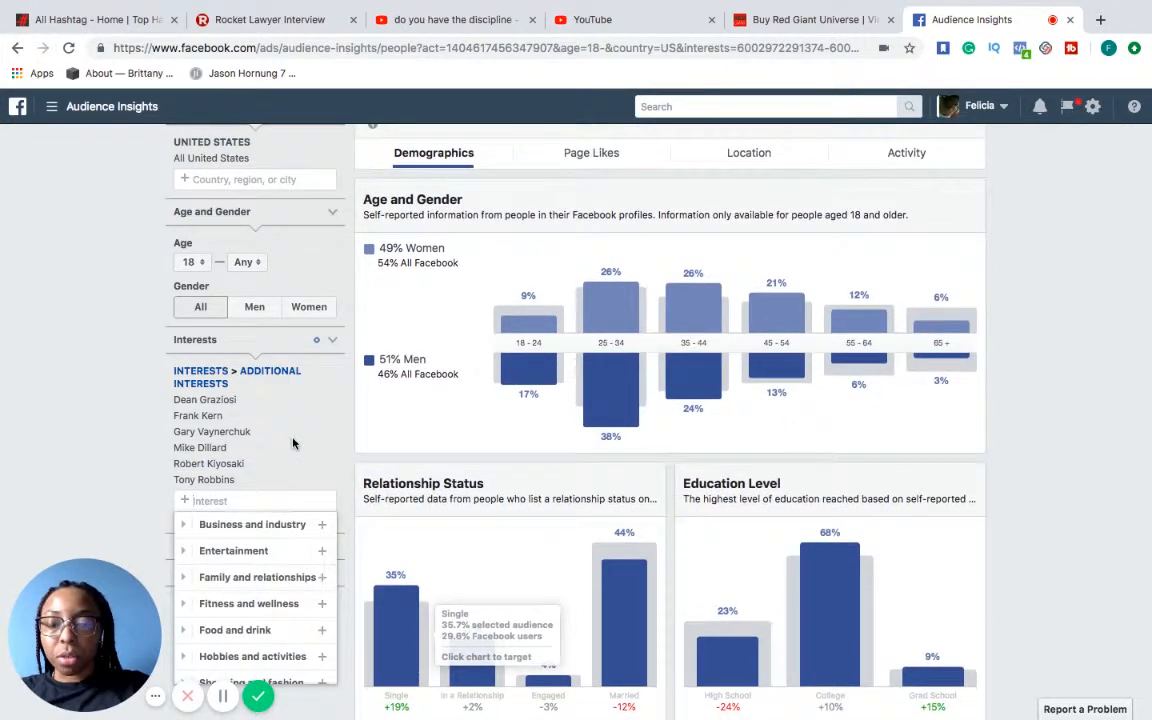
pyautogui.write('Anik')
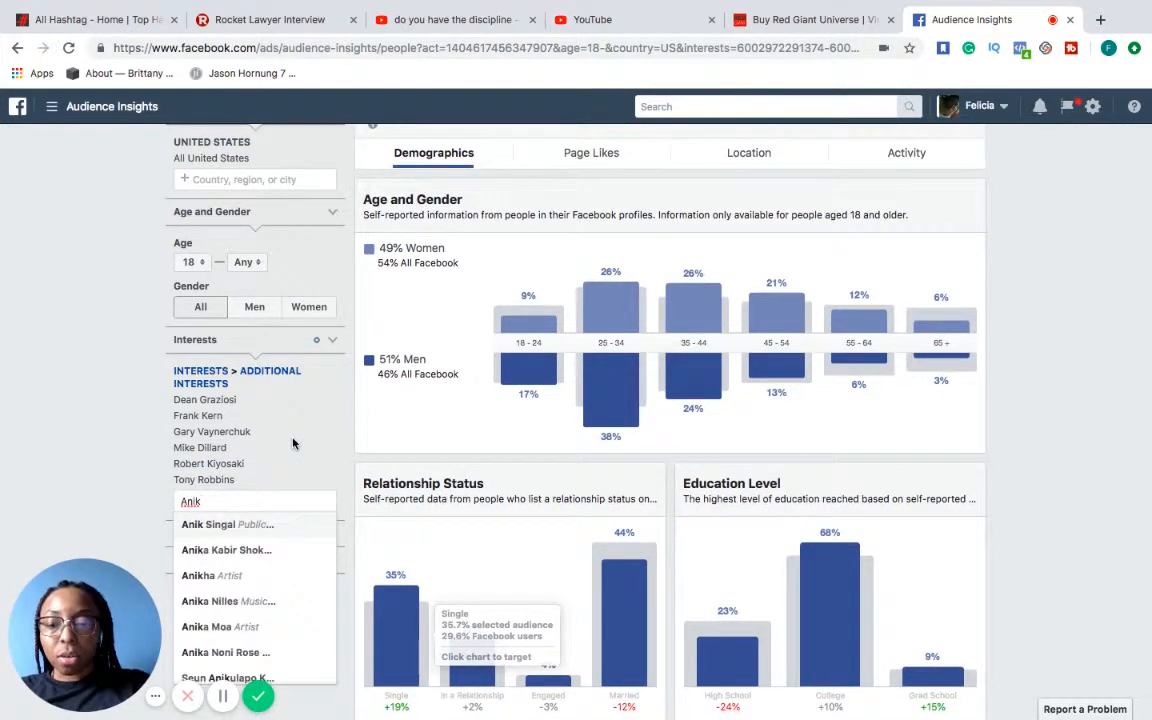
pyautogui.write(' sing')
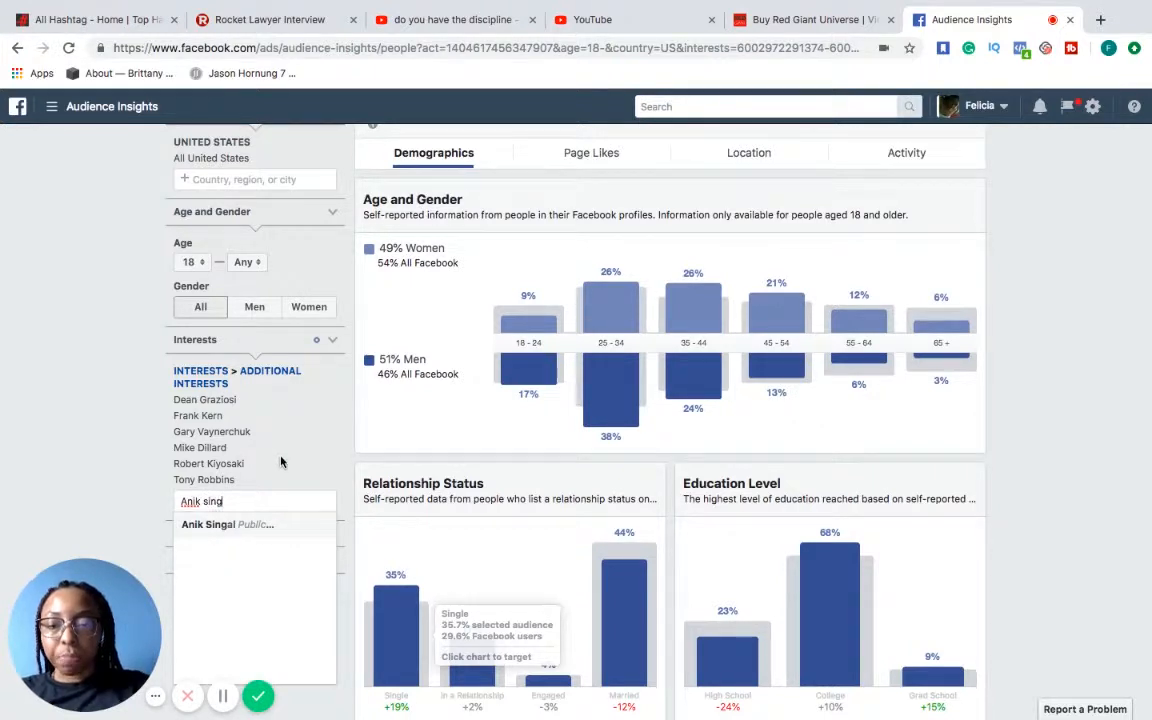
pyautogui.click(252, 527)
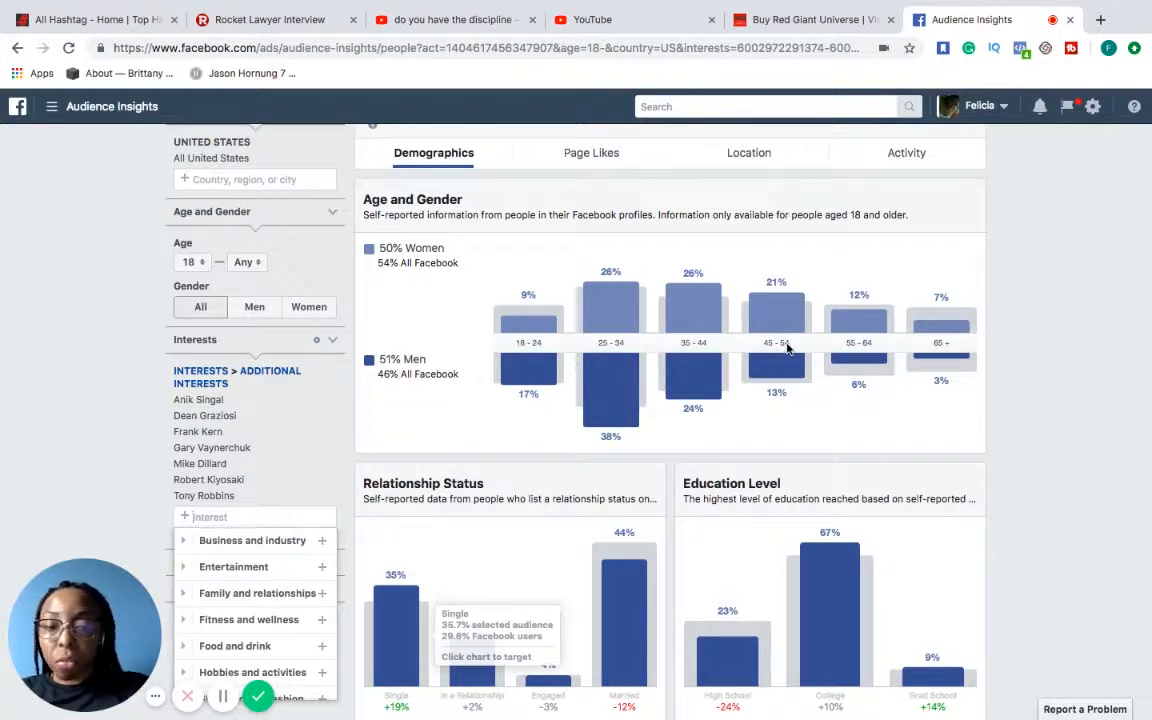
# Examine the audience's relationship status, education level and job title breakdowns
pyautogui.scroll(-3, 787, 350)
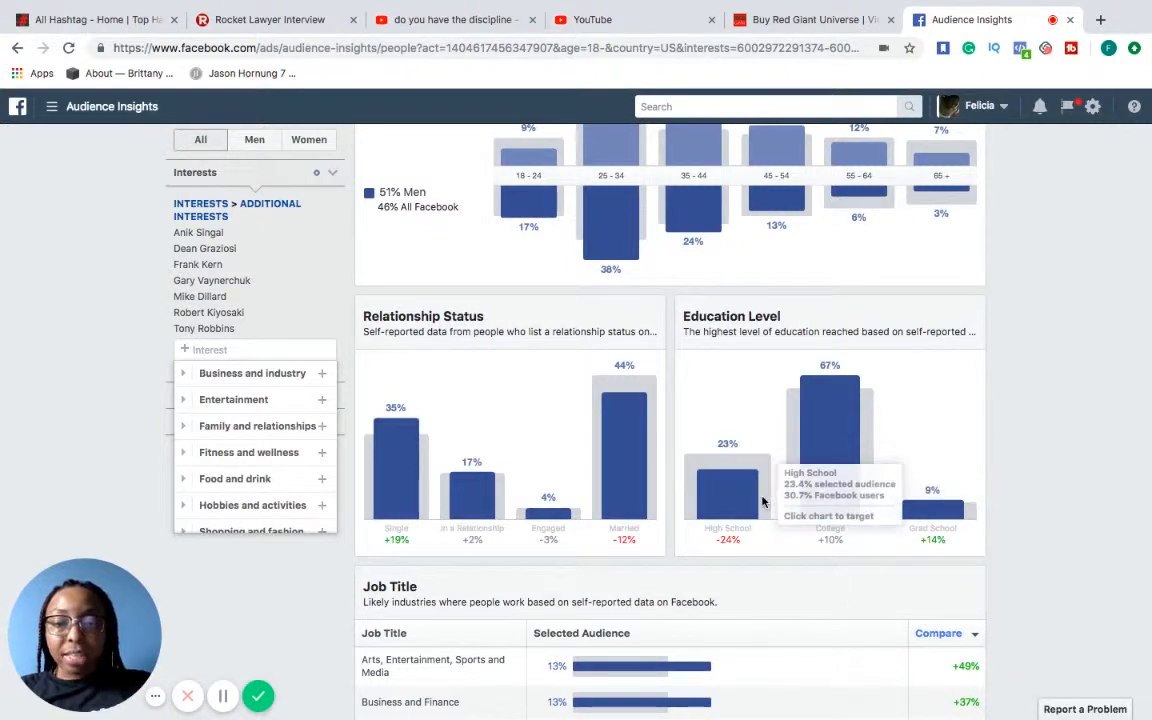
pyautogui.scroll(-1, 762, 501)
pyautogui.scroll(-5, 762, 501)
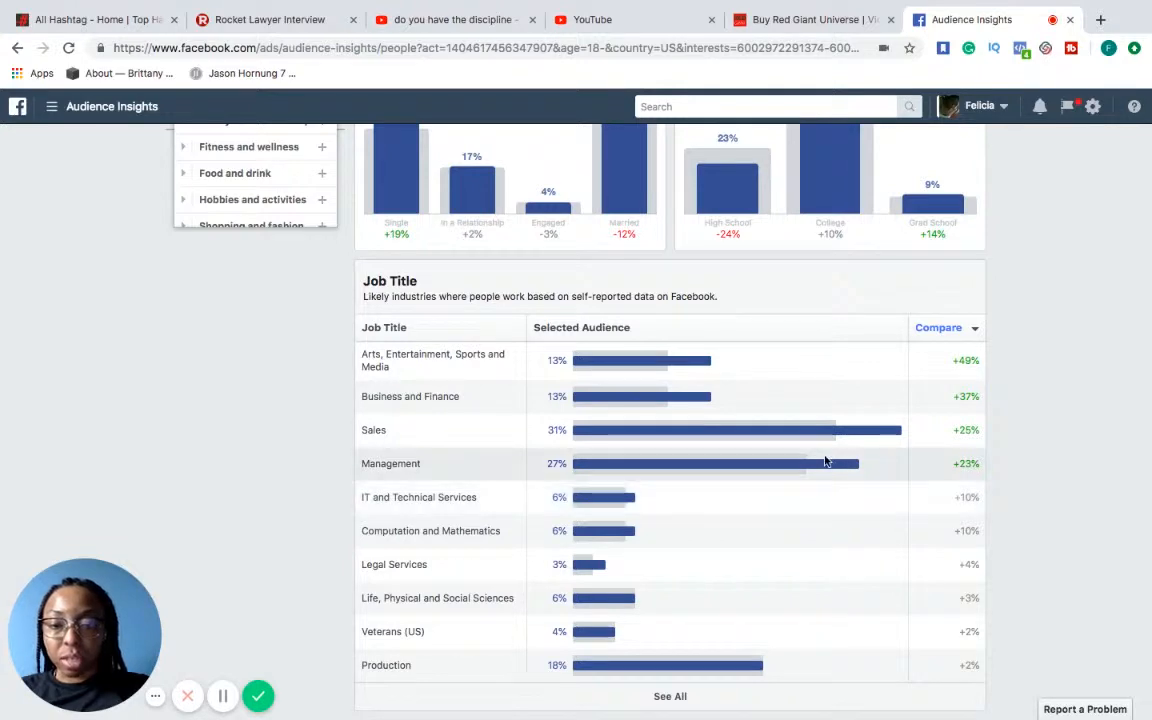
# Display the page likes of the current audience
pyautogui.scroll(5, 1049, 501)
pyautogui.scroll(5, 1049, 501)
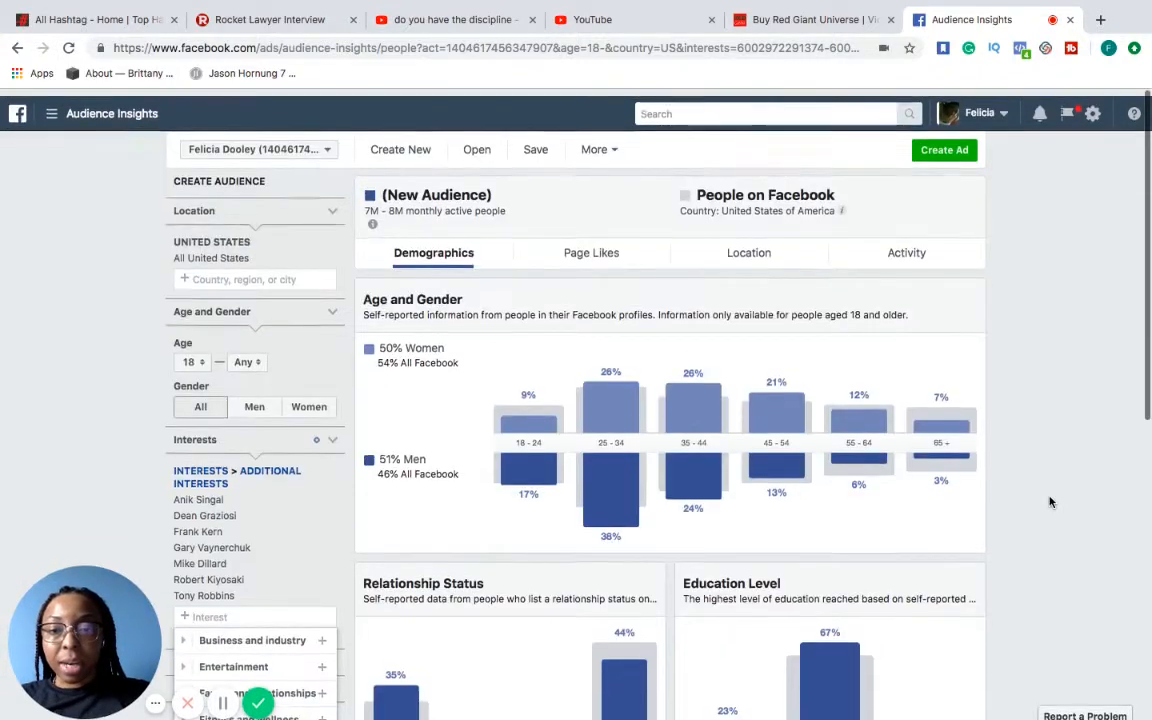
pyautogui.click(608, 254)
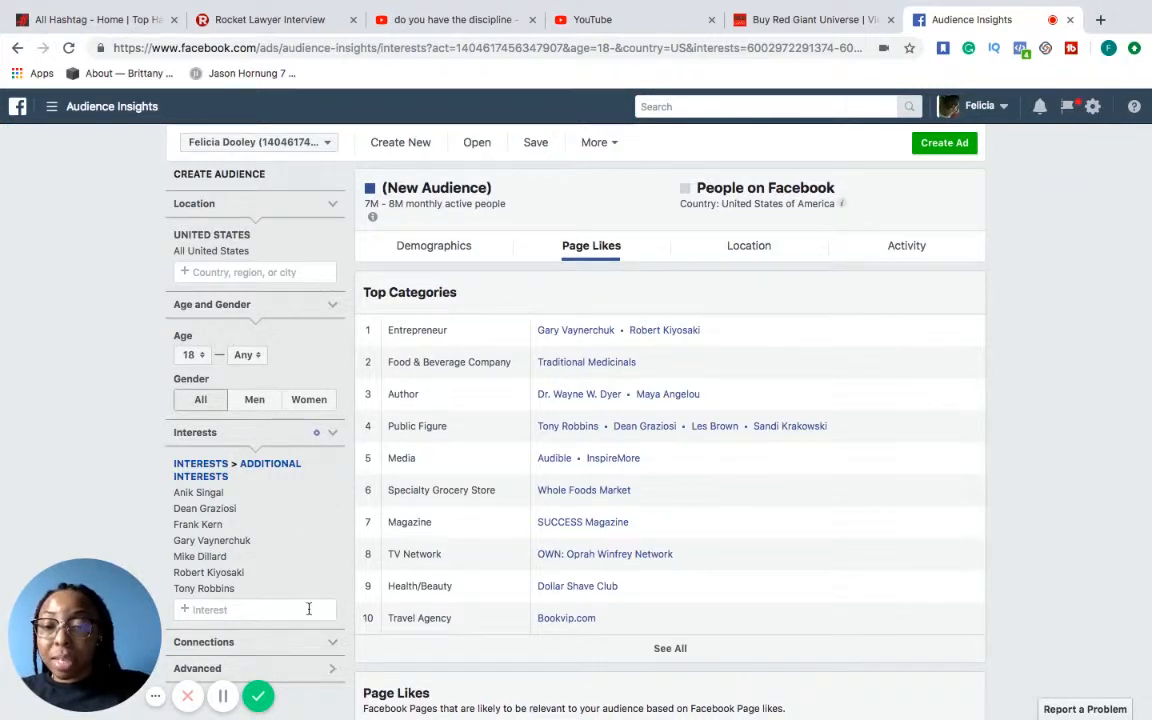
# Remove Tony Robbins, Robert Kiyosaki, Mike Dillard, Gary Vaynerchuk, Frank Kern and Dean Graziosi from the interests, keeping only Anik Singal
pyautogui.click(334, 590)
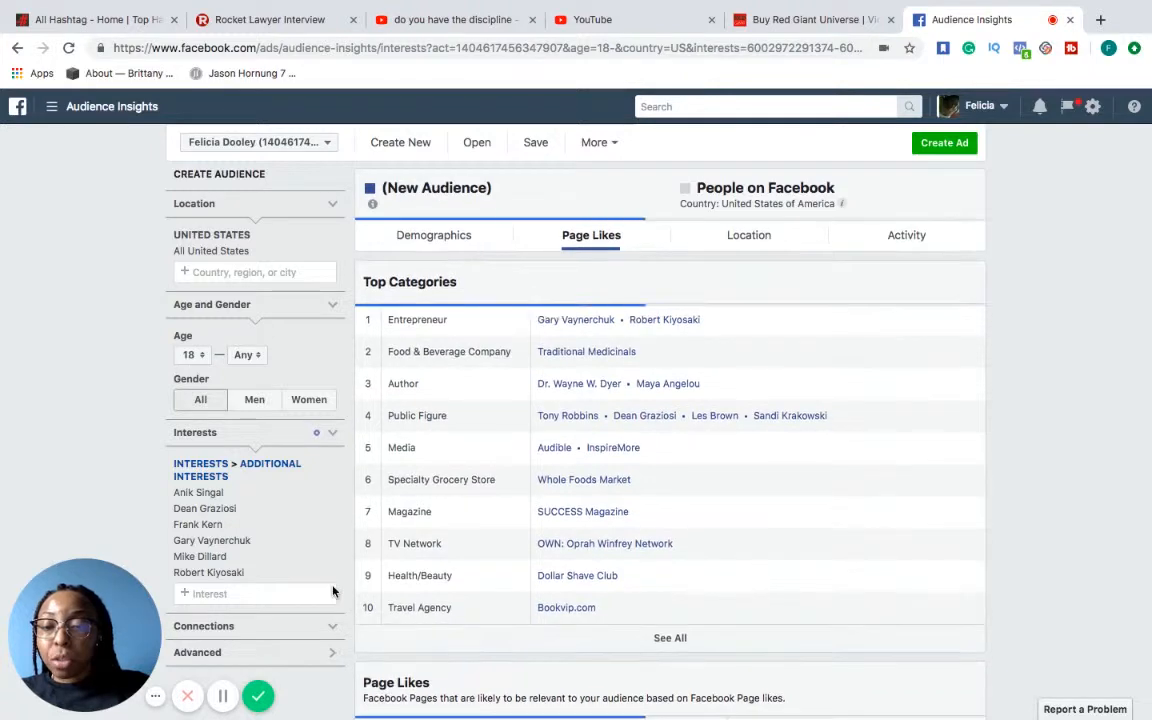
pyautogui.click(332, 574)
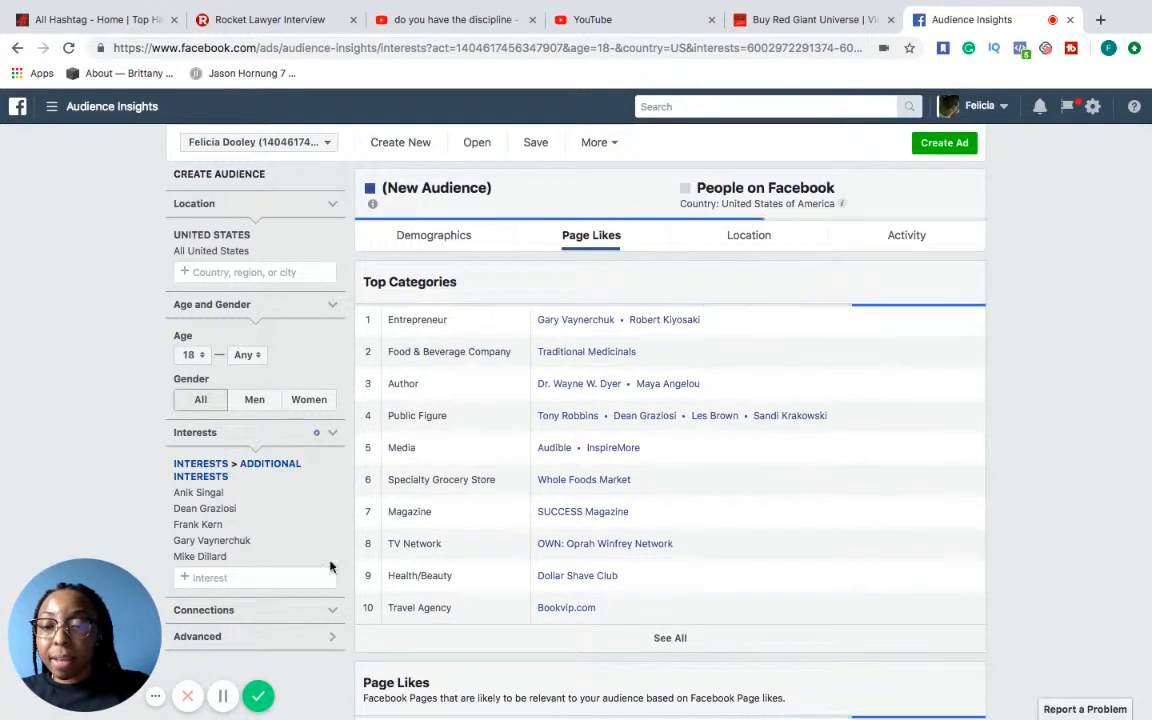
pyautogui.click(331, 557)
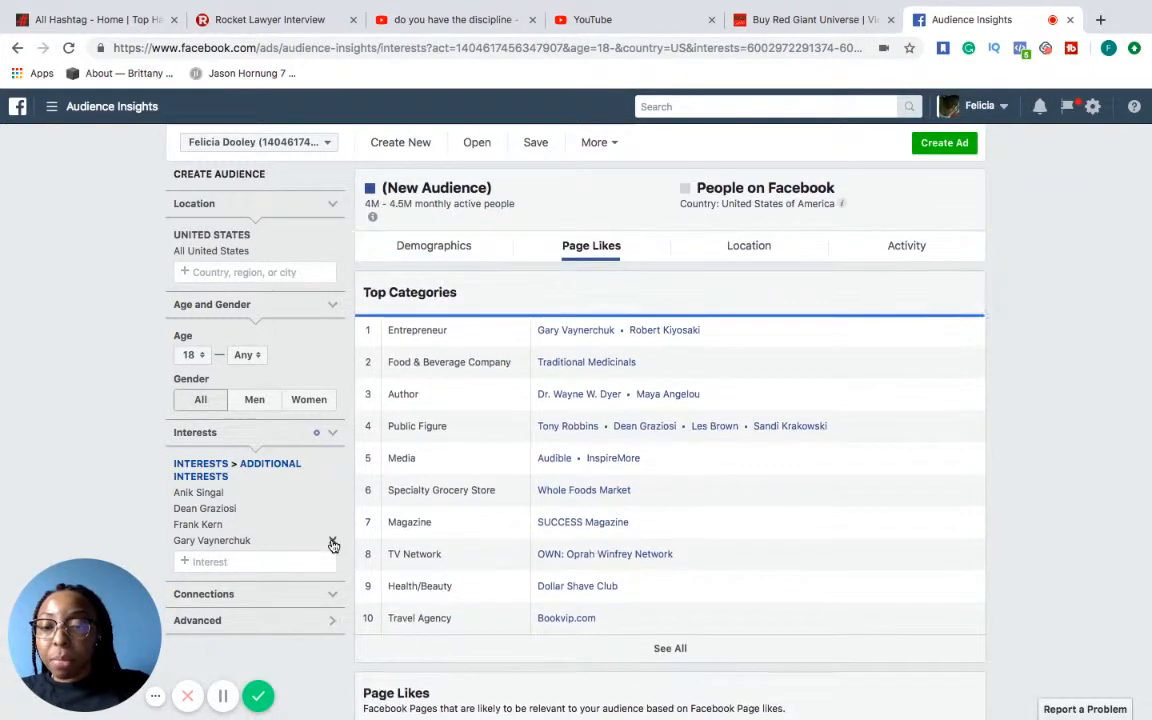
pyautogui.click(333, 542)
pyautogui.click(332, 525)
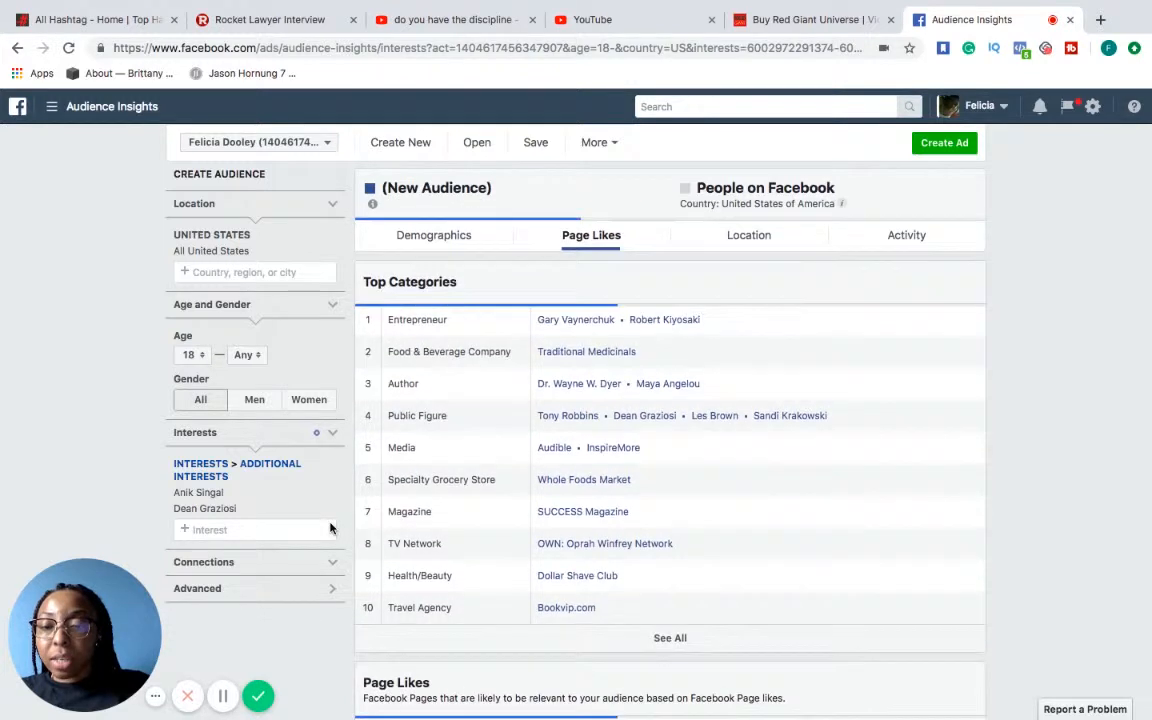
pyautogui.click(332, 509)
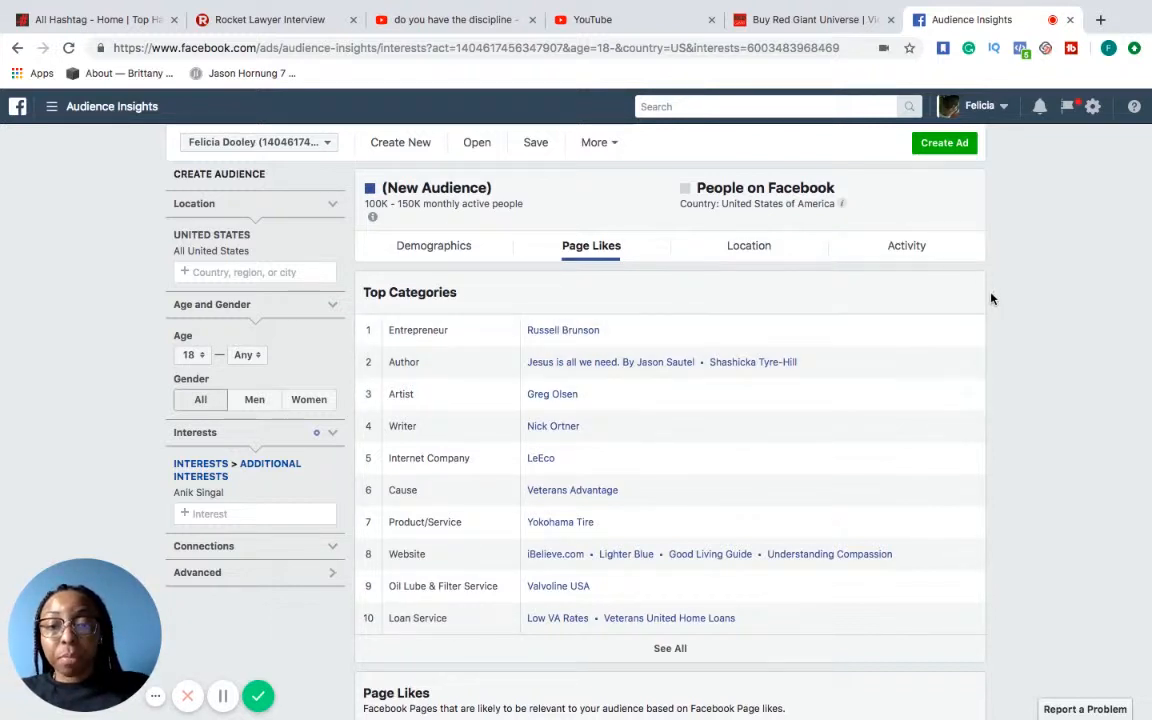
# Examine the top categories and the relevance and affinity of the page likes for the Anik Singal audience
pyautogui.scroll(-1, 790, 448)
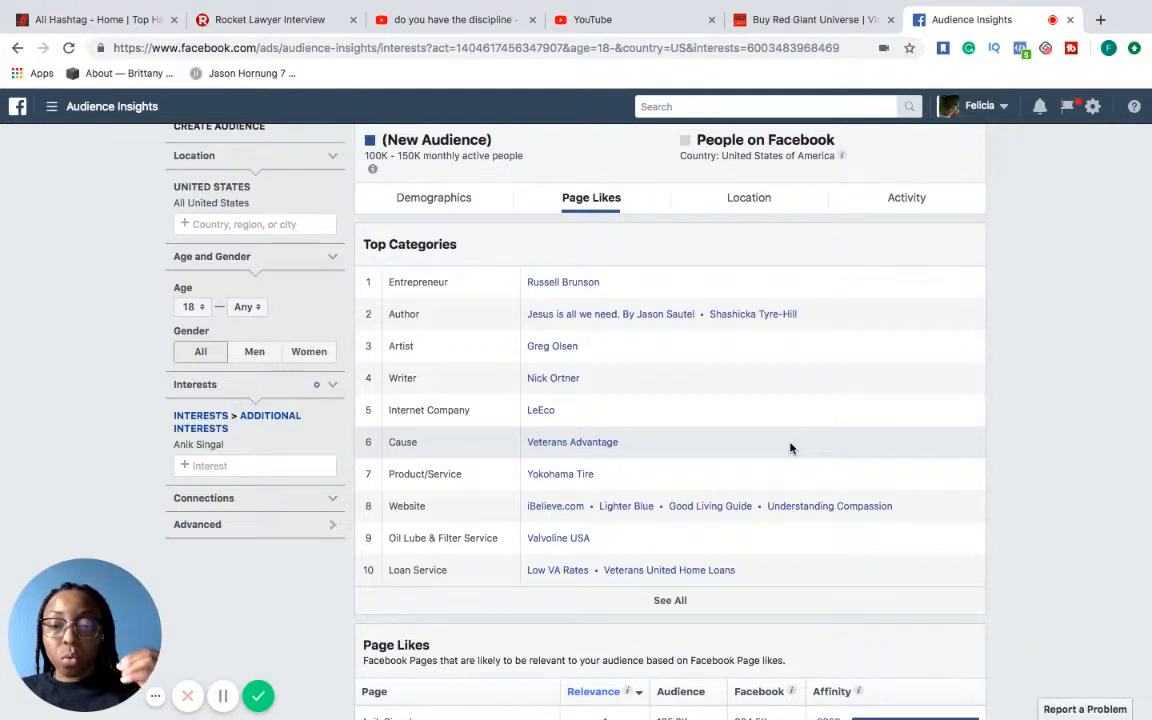
pyautogui.scroll(-5, 790, 448)
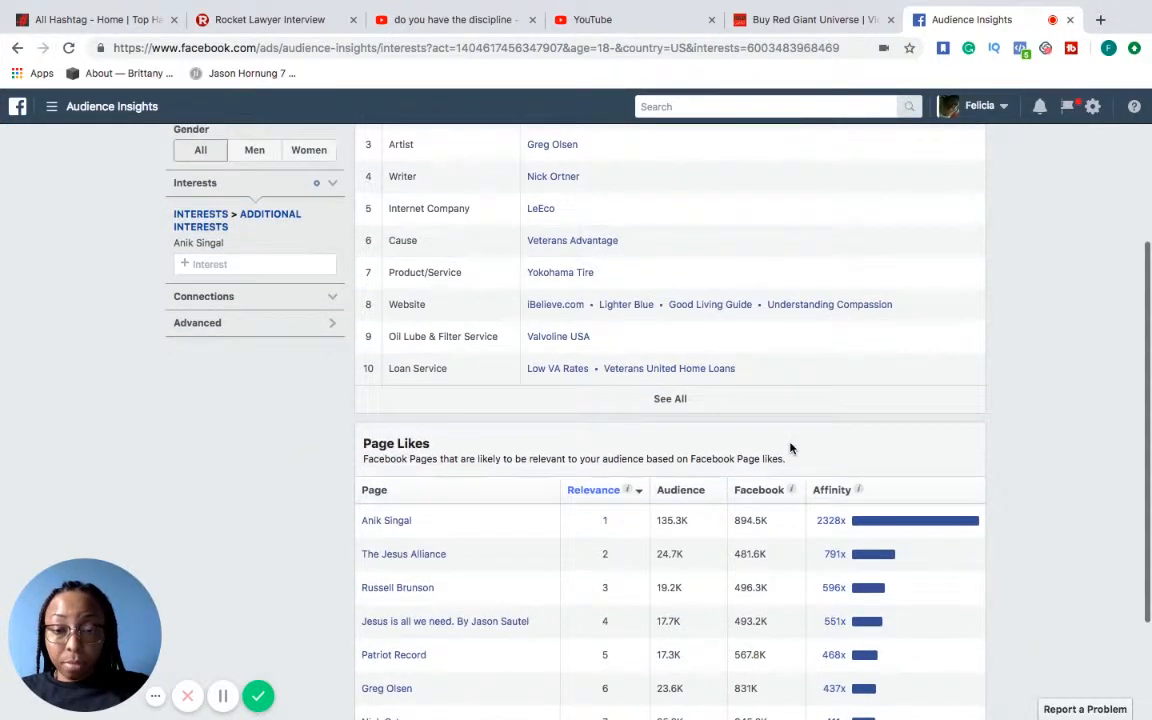
pyautogui.scroll(-3, 790, 448)
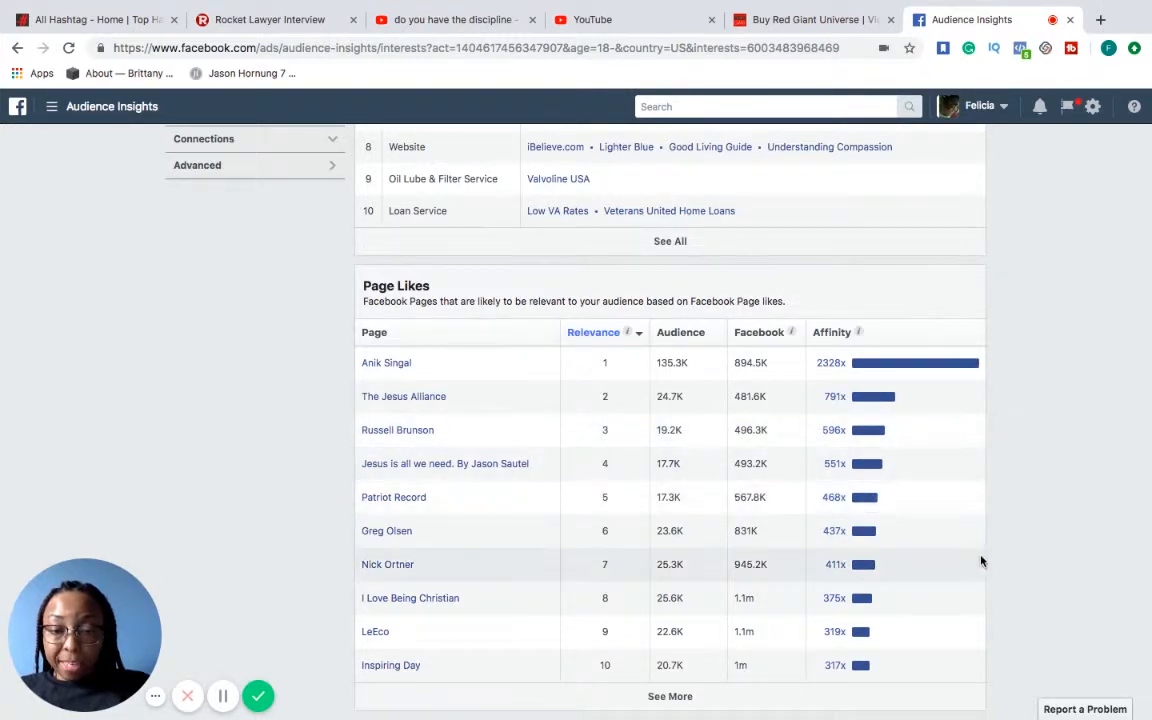
pyautogui.scroll(3, 980, 558)
pyautogui.scroll(-3, 980, 561)
pyautogui.scroll(8, 980, 561)
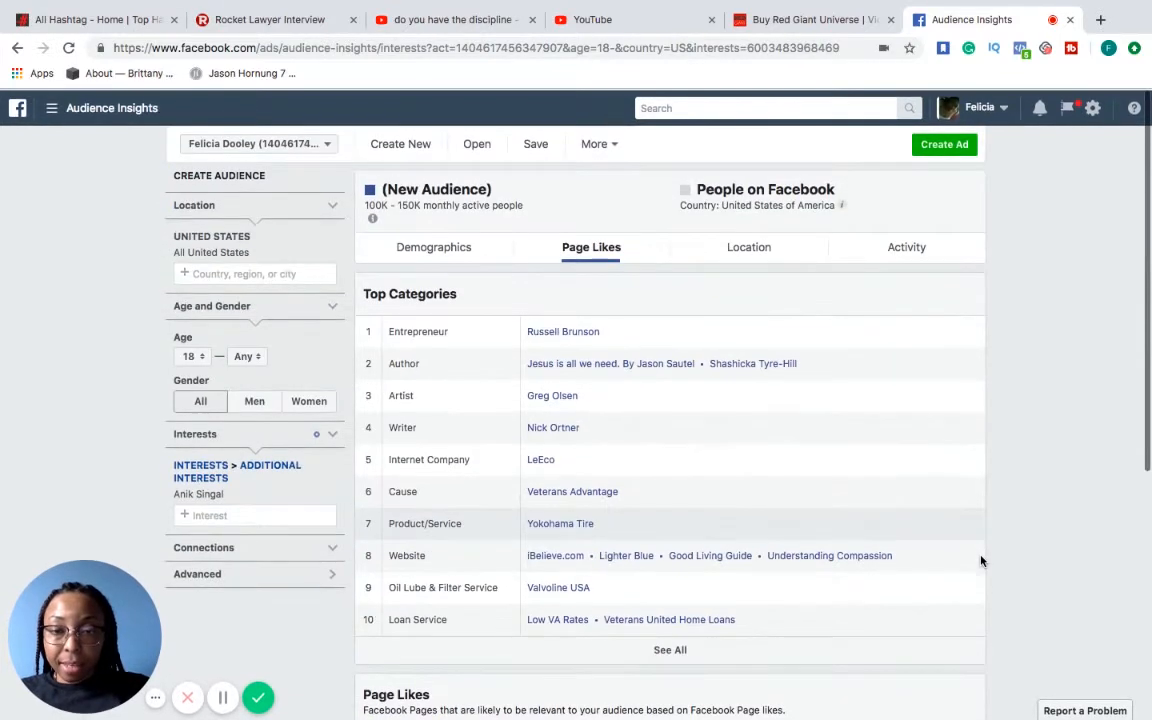
# Open Nick Ortner's page from the Writer category, review its photos, videos and posts, and close it
pyautogui.click(553, 426)
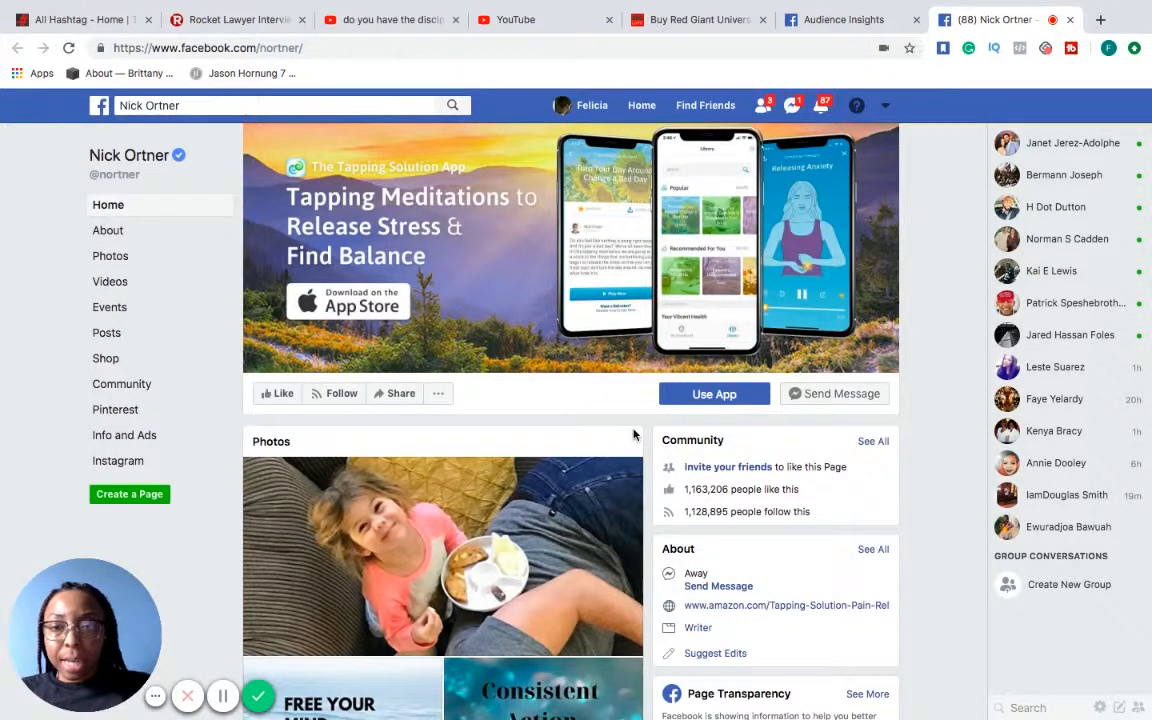
pyautogui.scroll(-1, 633, 435)
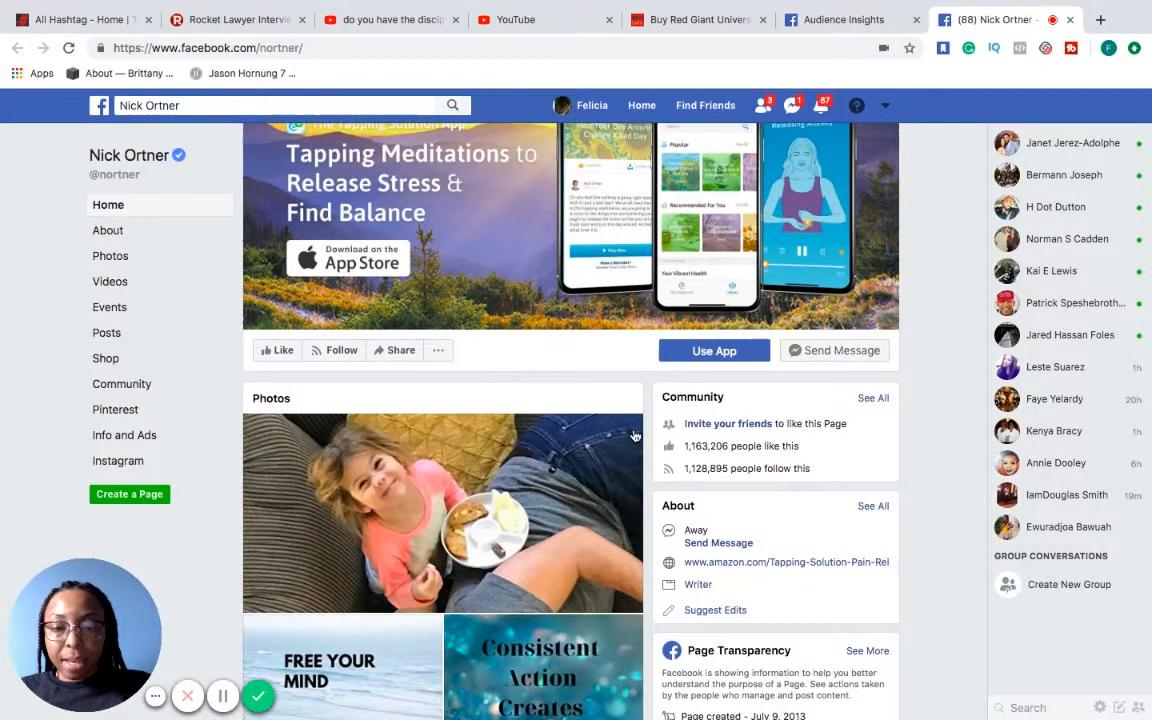
pyautogui.scroll(-6, 633, 435)
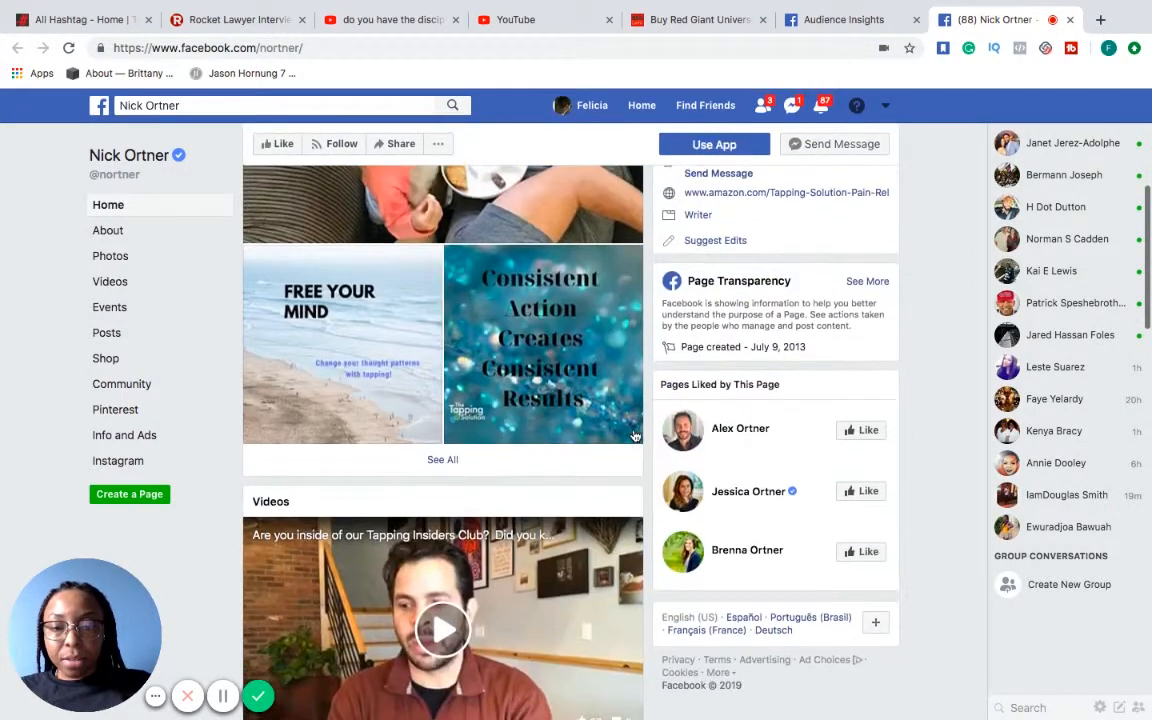
pyautogui.scroll(-6, 633, 435)
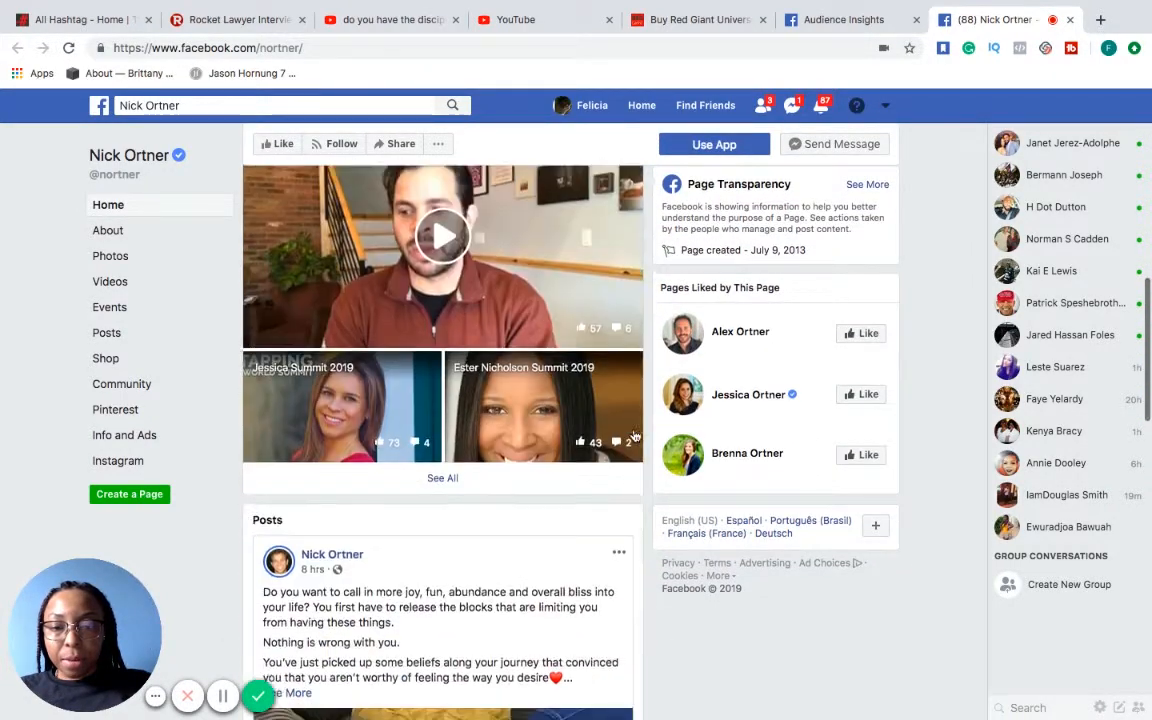
pyautogui.scroll(-8, 633, 435)
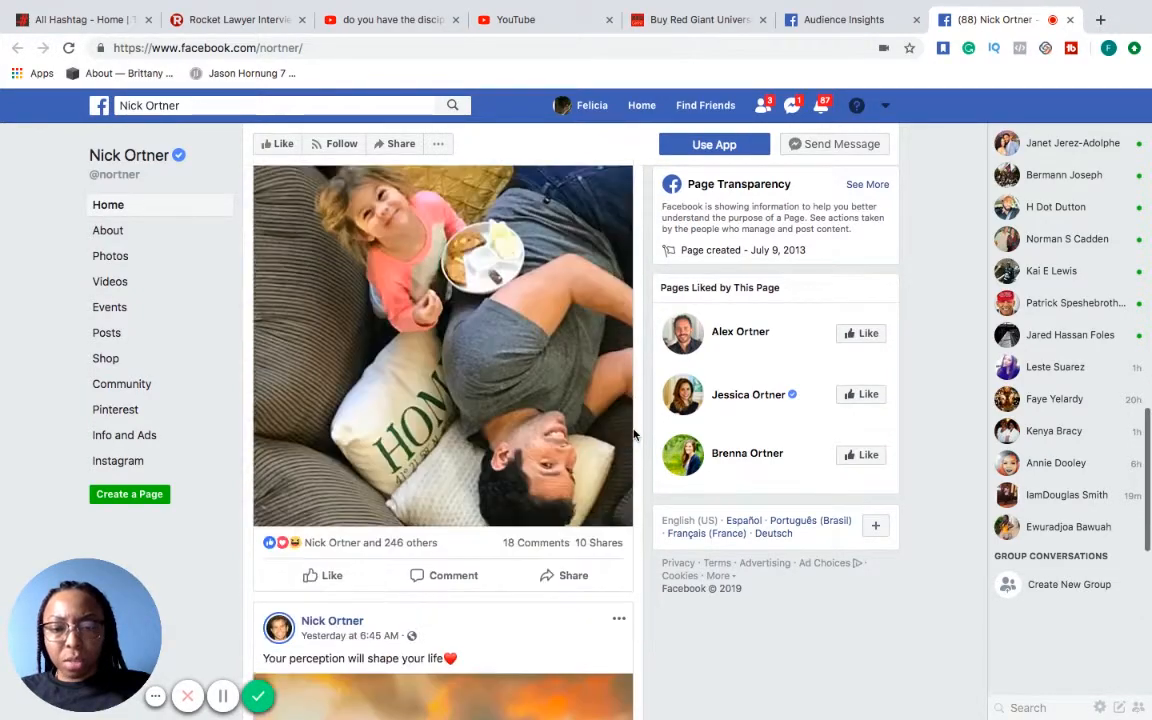
pyautogui.scroll(8, 633, 435)
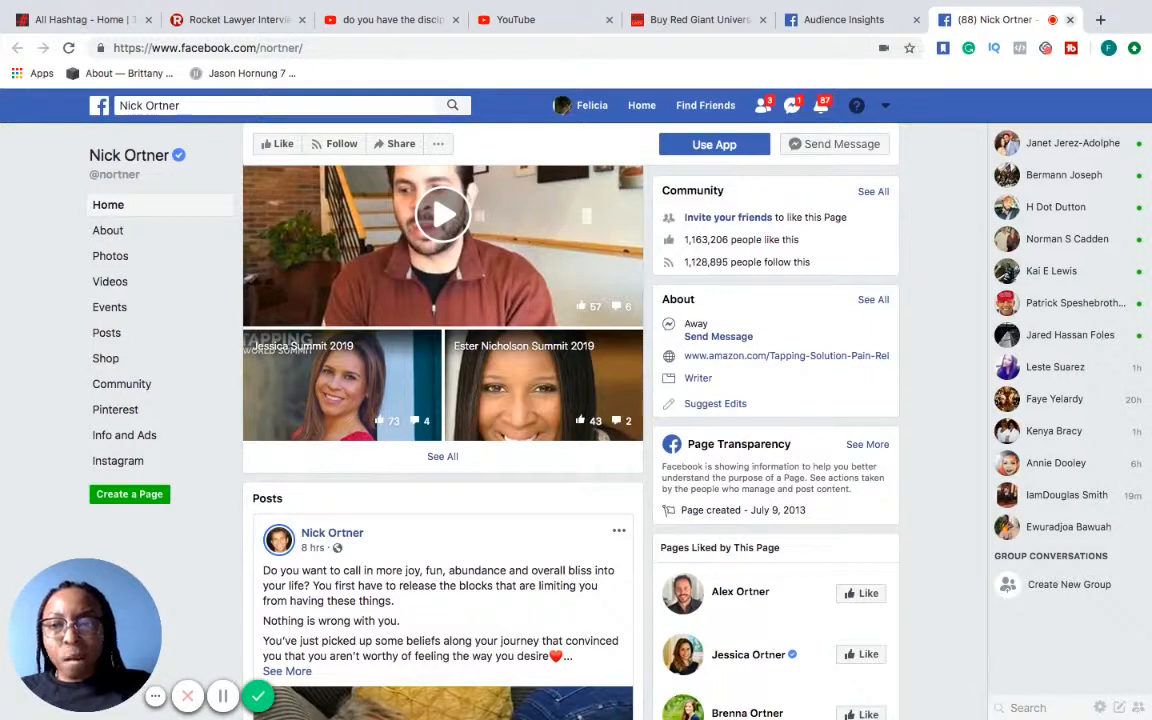
pyautogui.click(1069, 19)
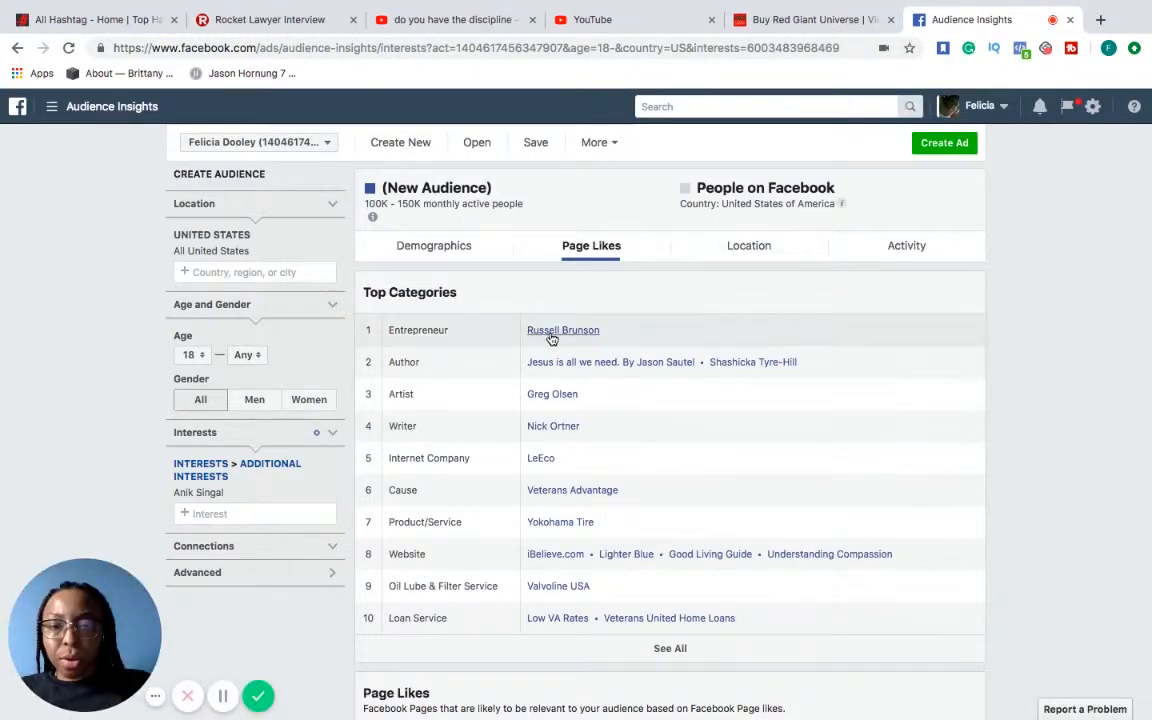
pyautogui.click(768, 364)
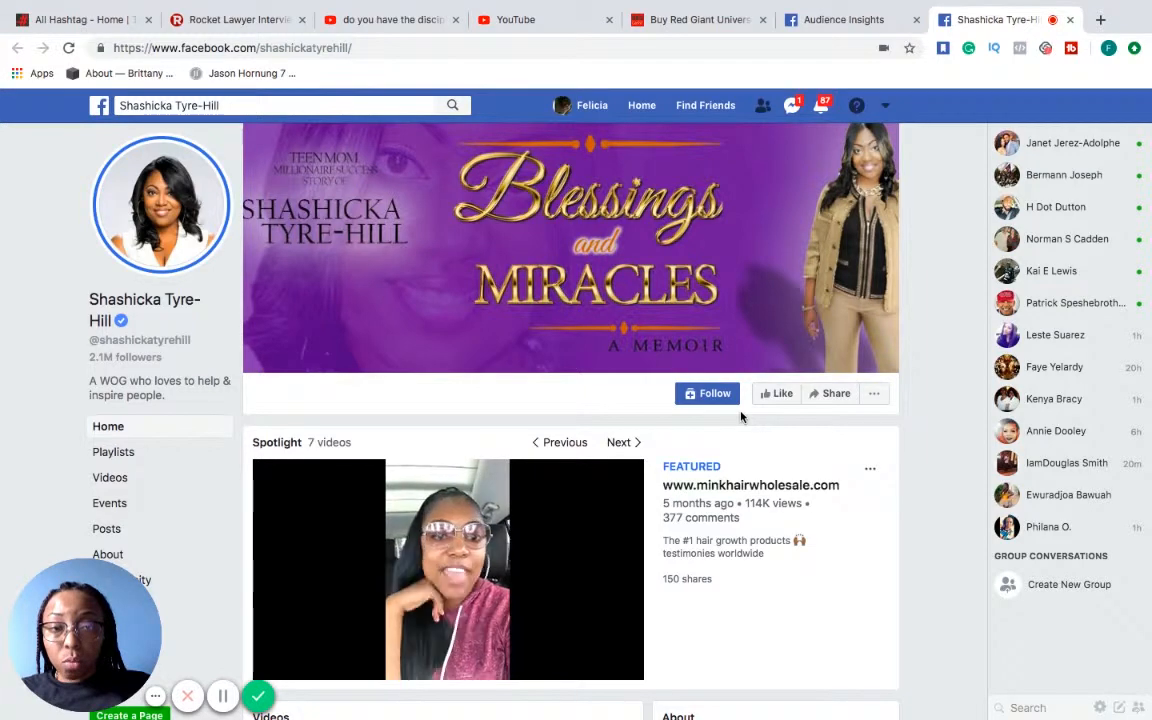
pyautogui.scroll(-2, 741, 417)
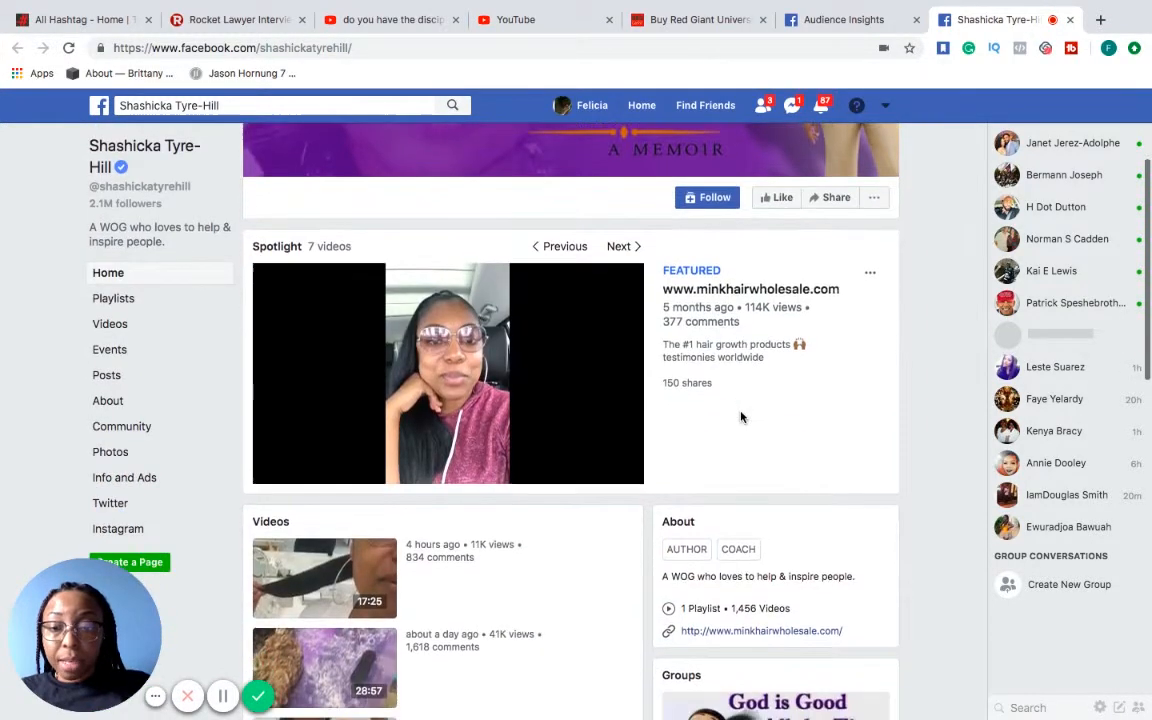
pyautogui.scroll(-5, 741, 417)
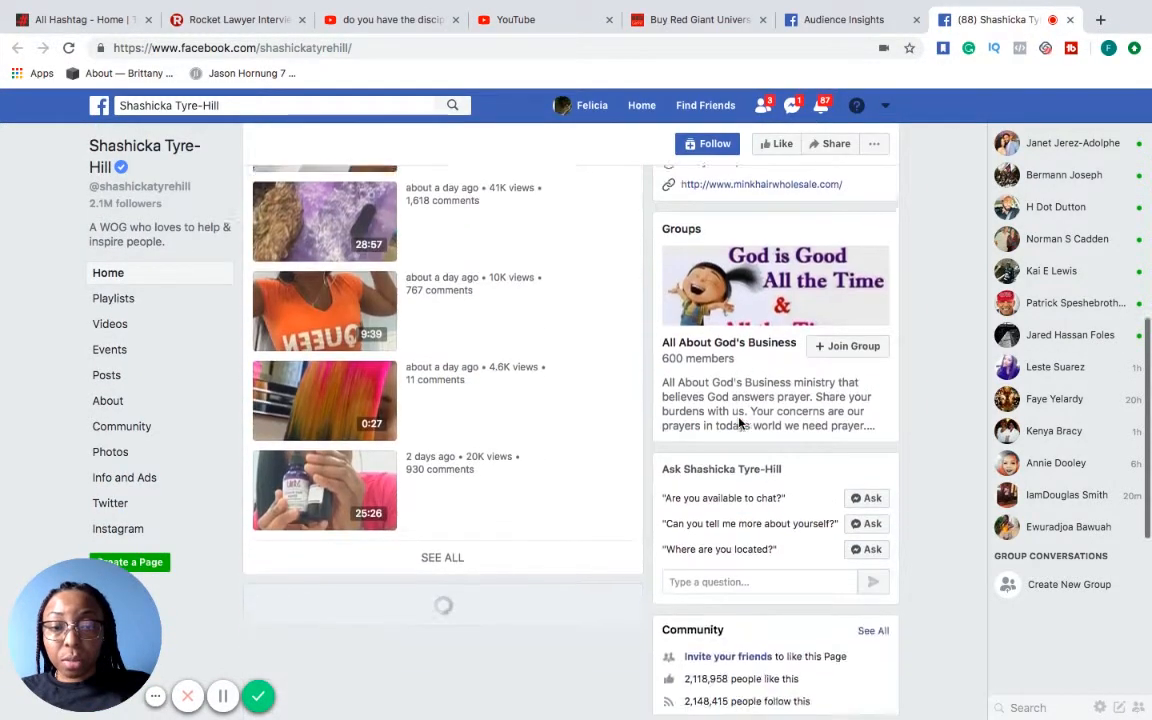
pyautogui.scroll(3, 741, 423)
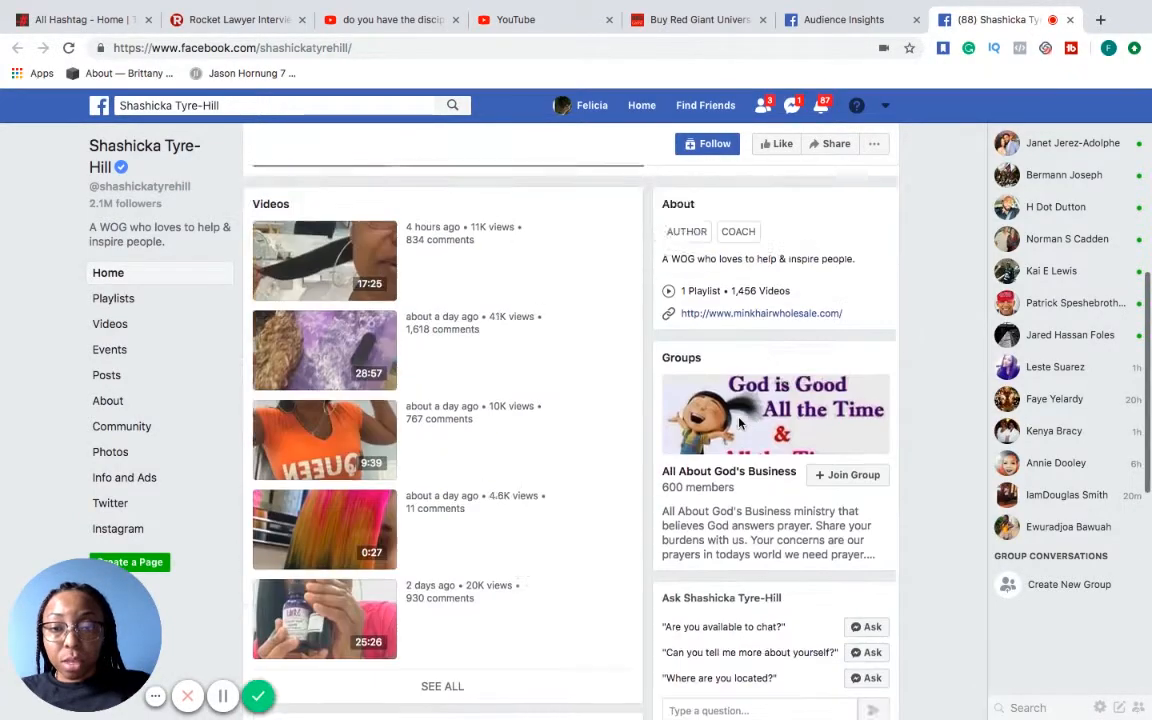
pyautogui.scroll(-3, 741, 423)
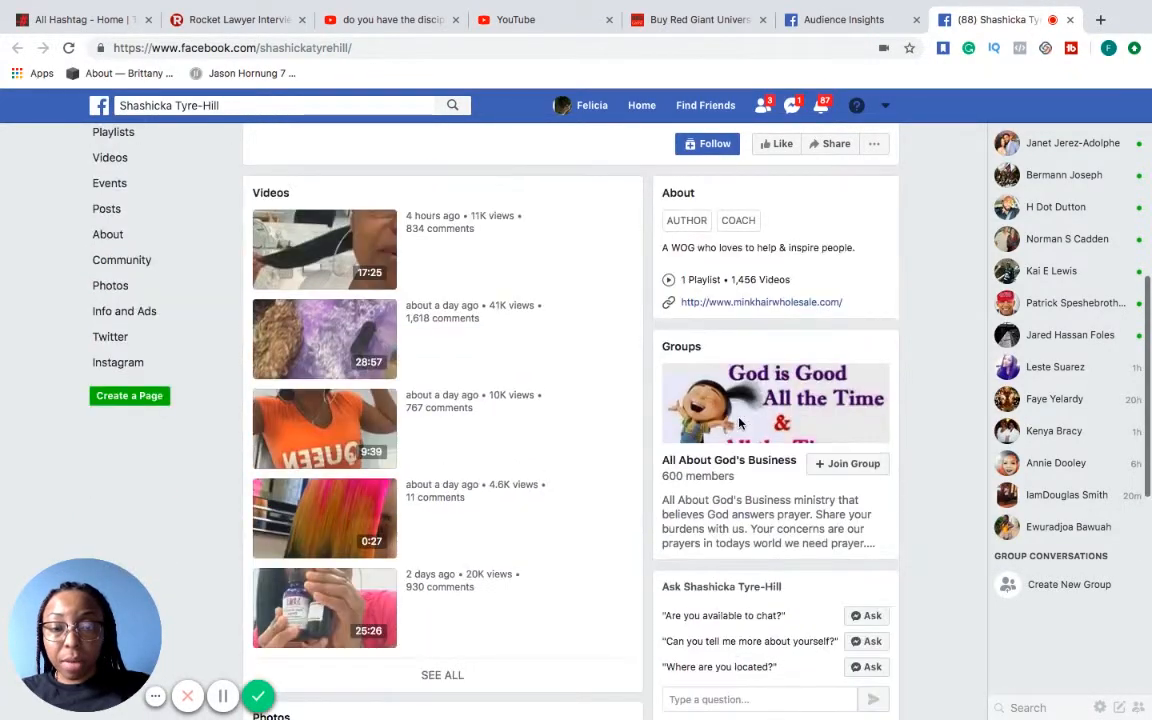
pyautogui.scroll(-5, 741, 423)
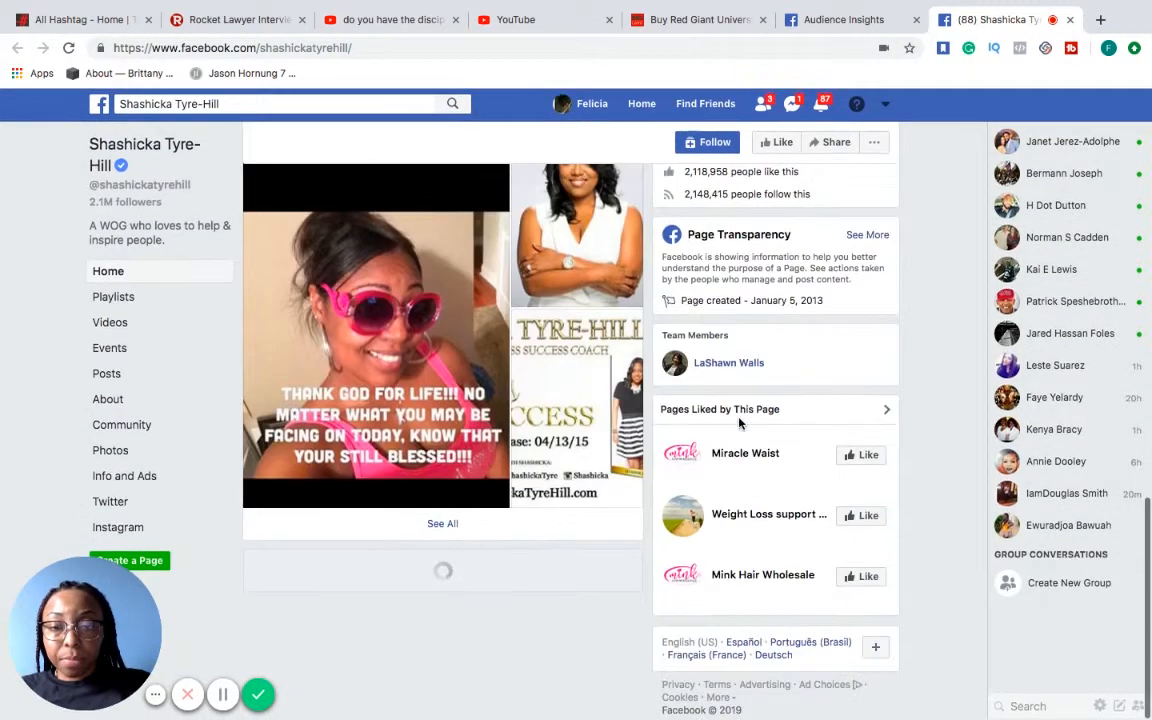
pyautogui.scroll(10, 741, 423)
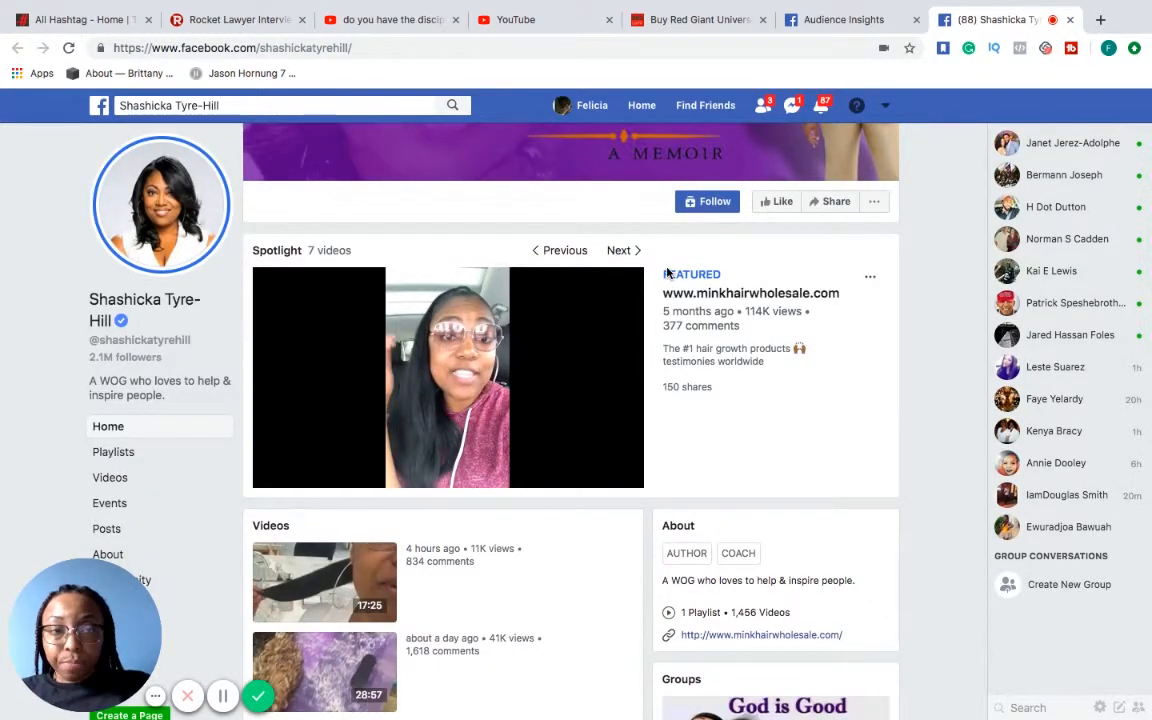
pyautogui.press('super+w')
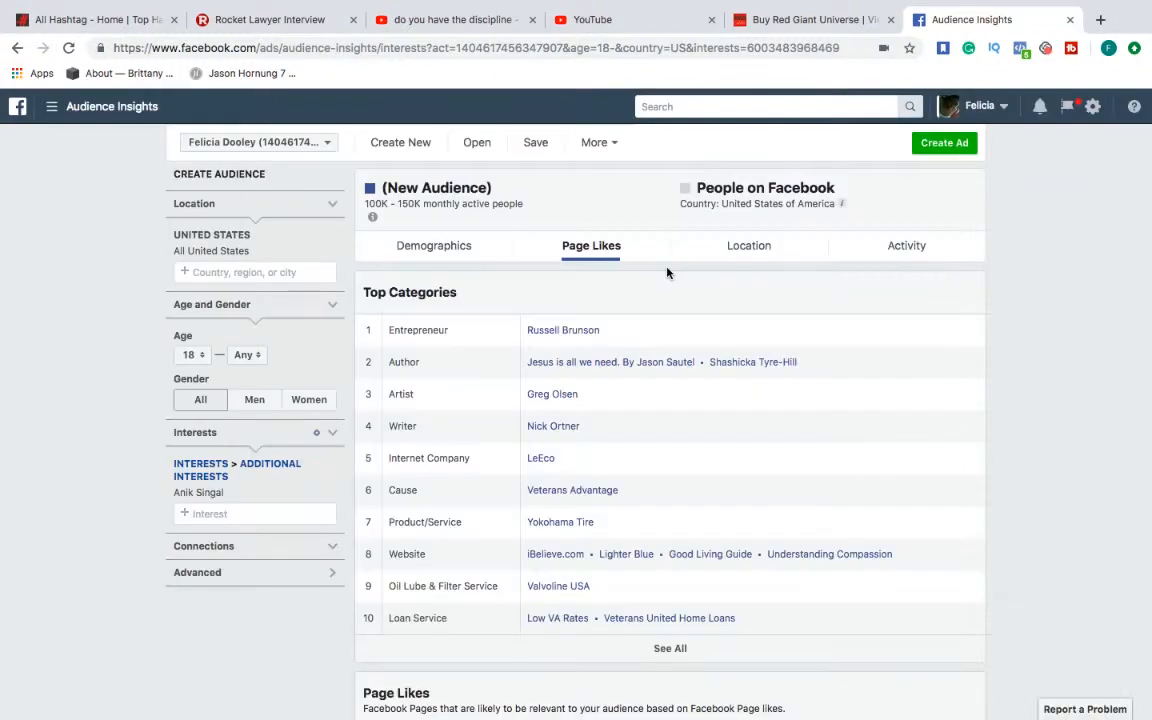
# Open Russell Brunson's page from the Entrepreneur category, review its community, about and liked-pages details, and close it
pyautogui.click(562, 332)
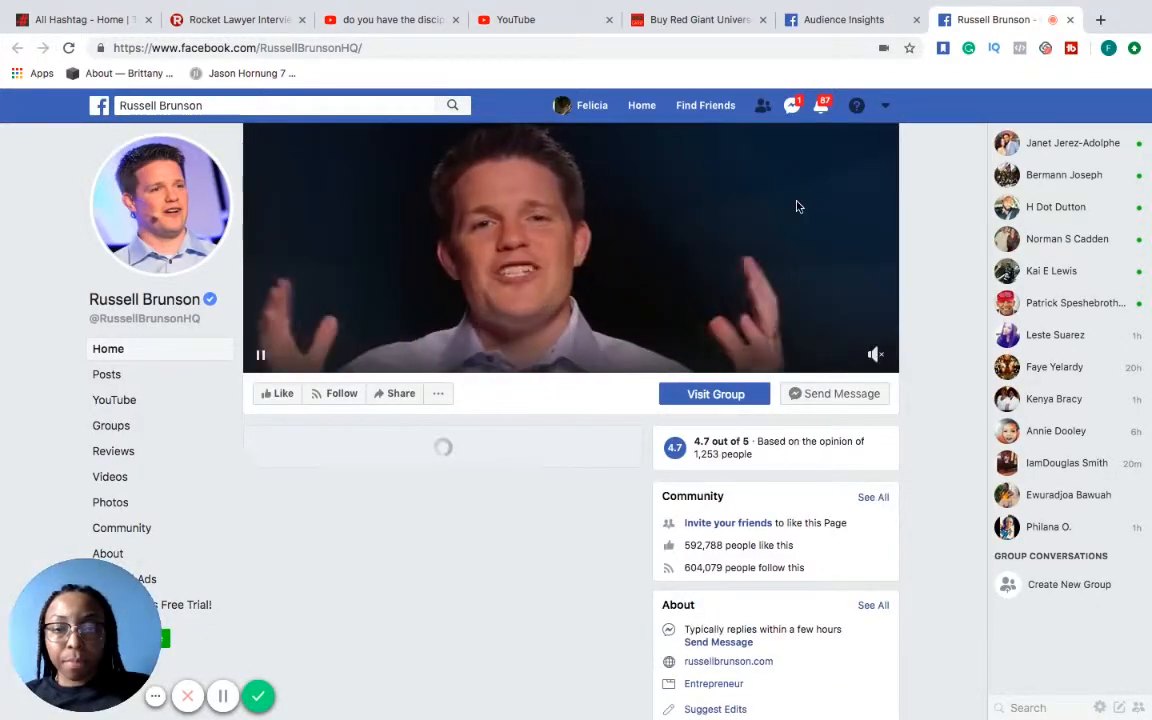
pyautogui.scroll(-2, 777, 343)
pyautogui.scroll(-3, 777, 343)
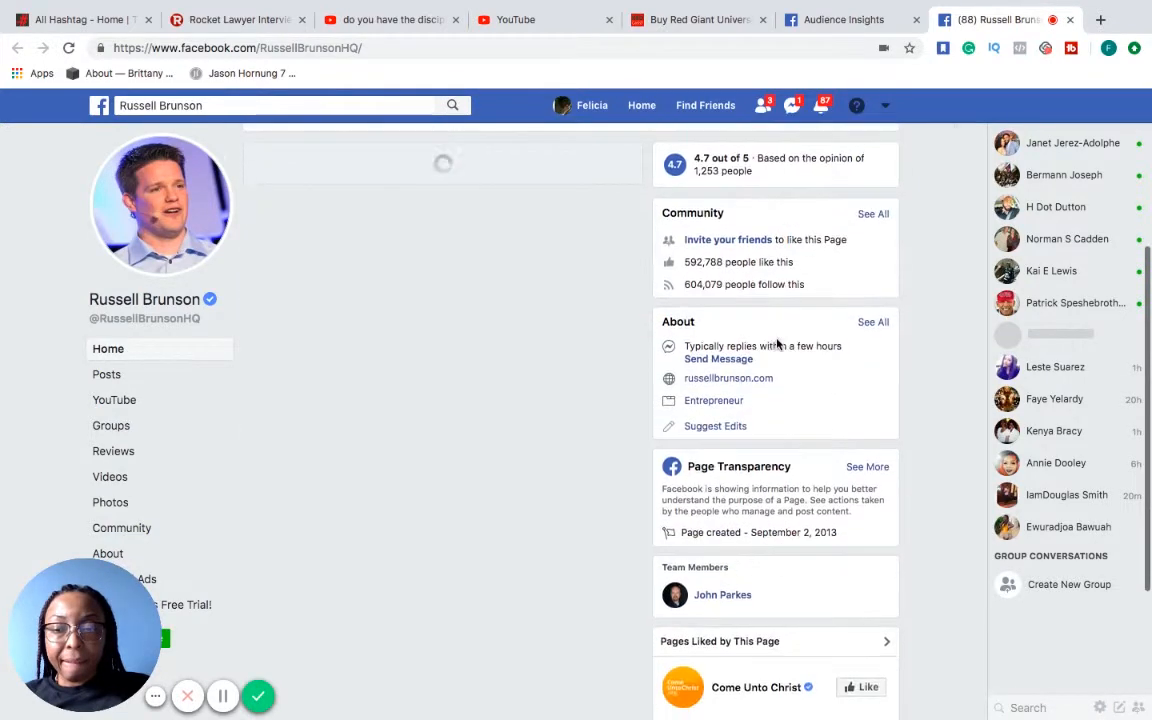
pyautogui.scroll(-3, 777, 343)
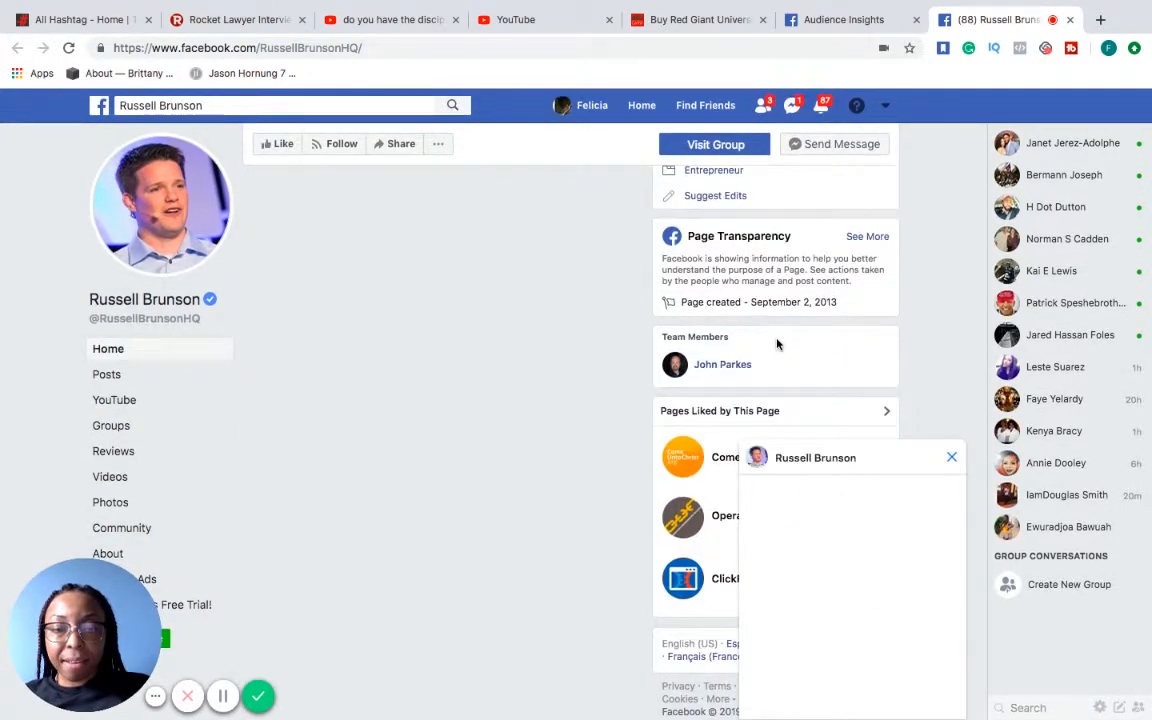
pyautogui.press('super+w')
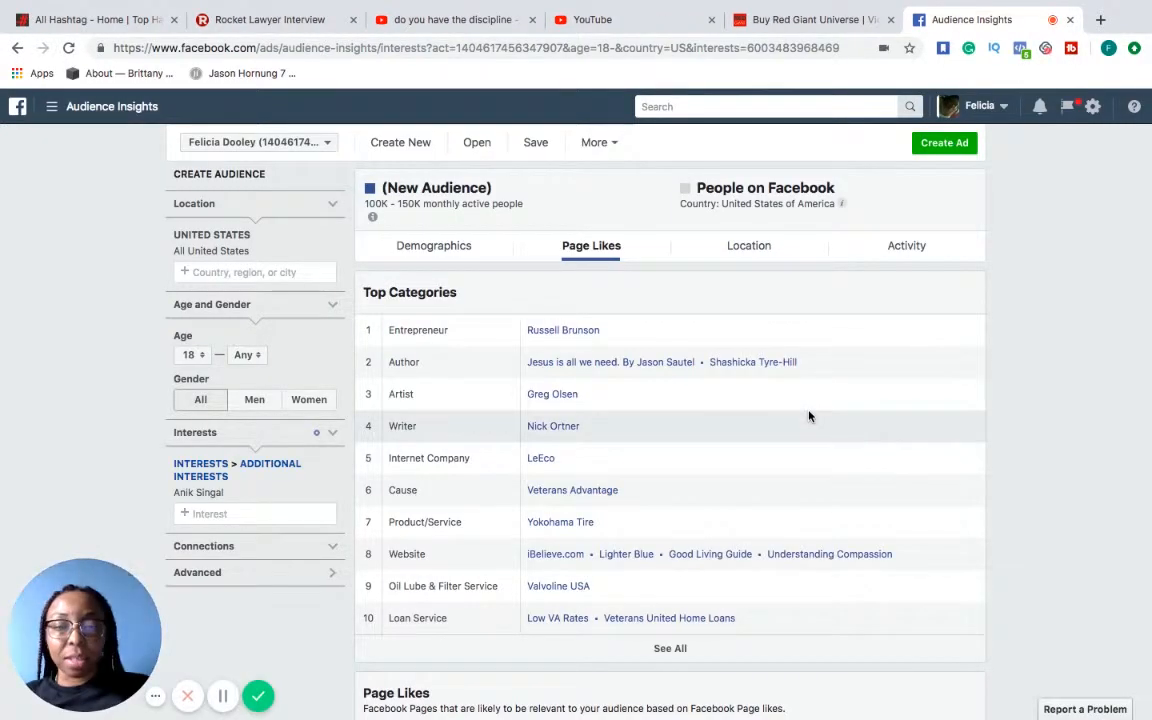
# Reopen Russell Brunson's page, read its latest posts for related influencers, and return to the audience's page likes
pyautogui.click(586, 340)
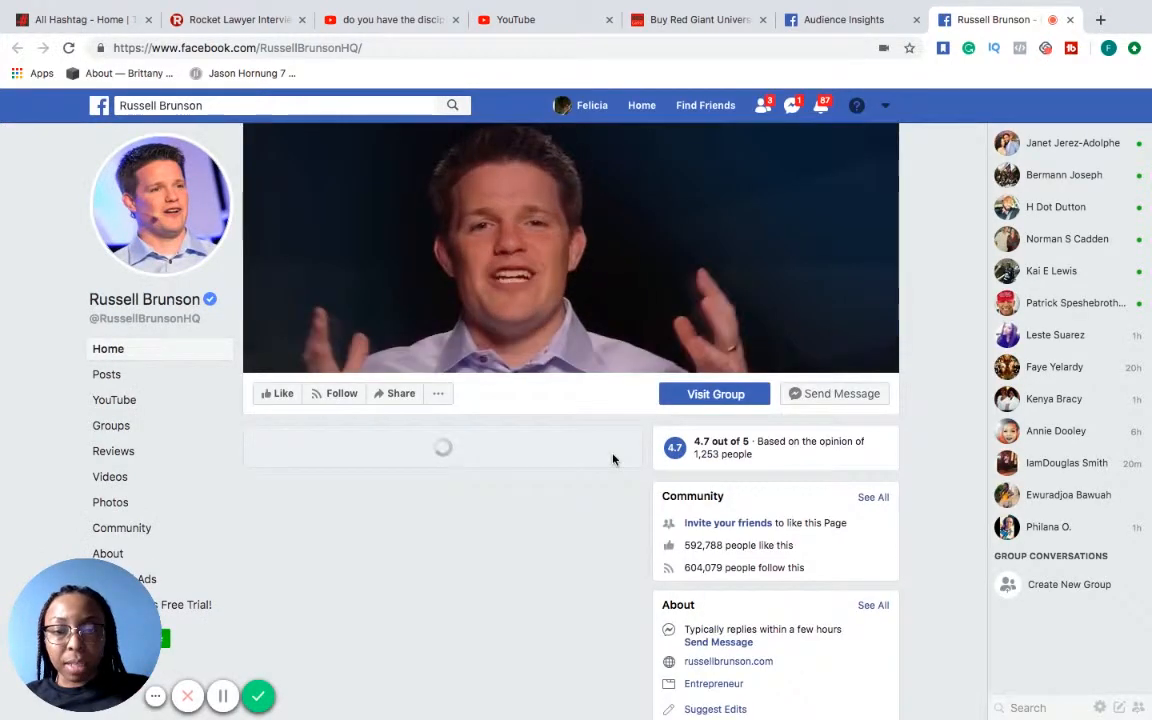
pyautogui.scroll(-3, 612, 458)
pyautogui.scroll(-1, 612, 458)
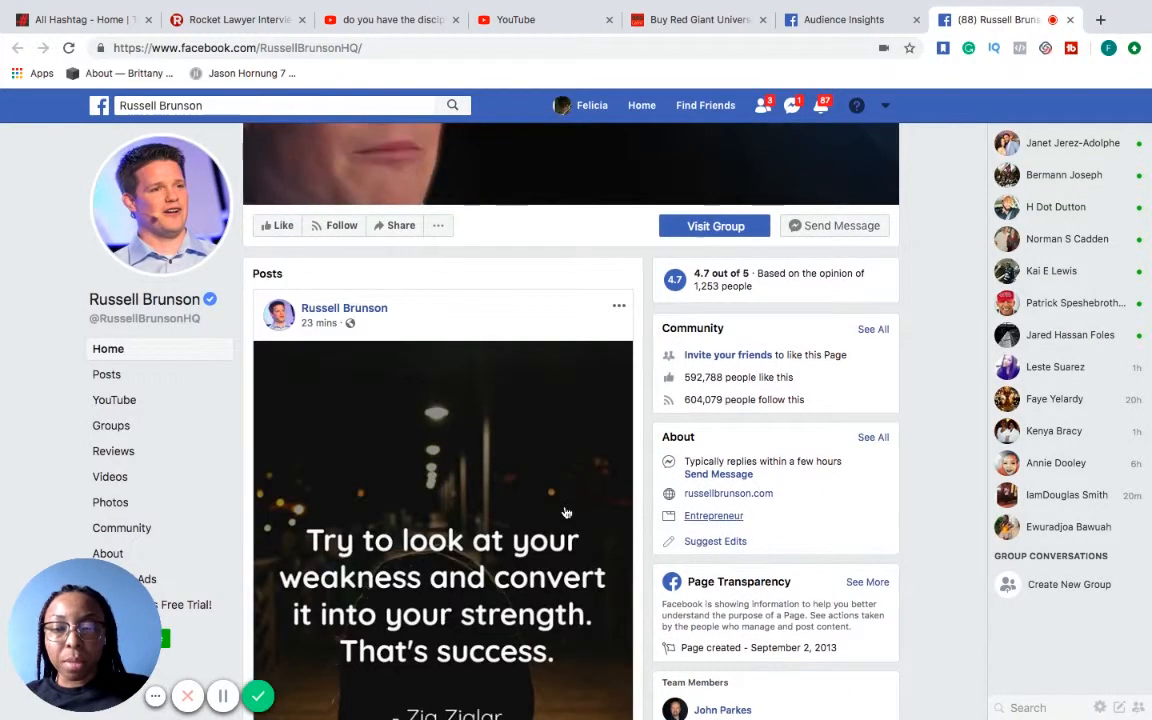
pyautogui.scroll(-5, 565, 512)
pyautogui.scroll(-2, 565, 512)
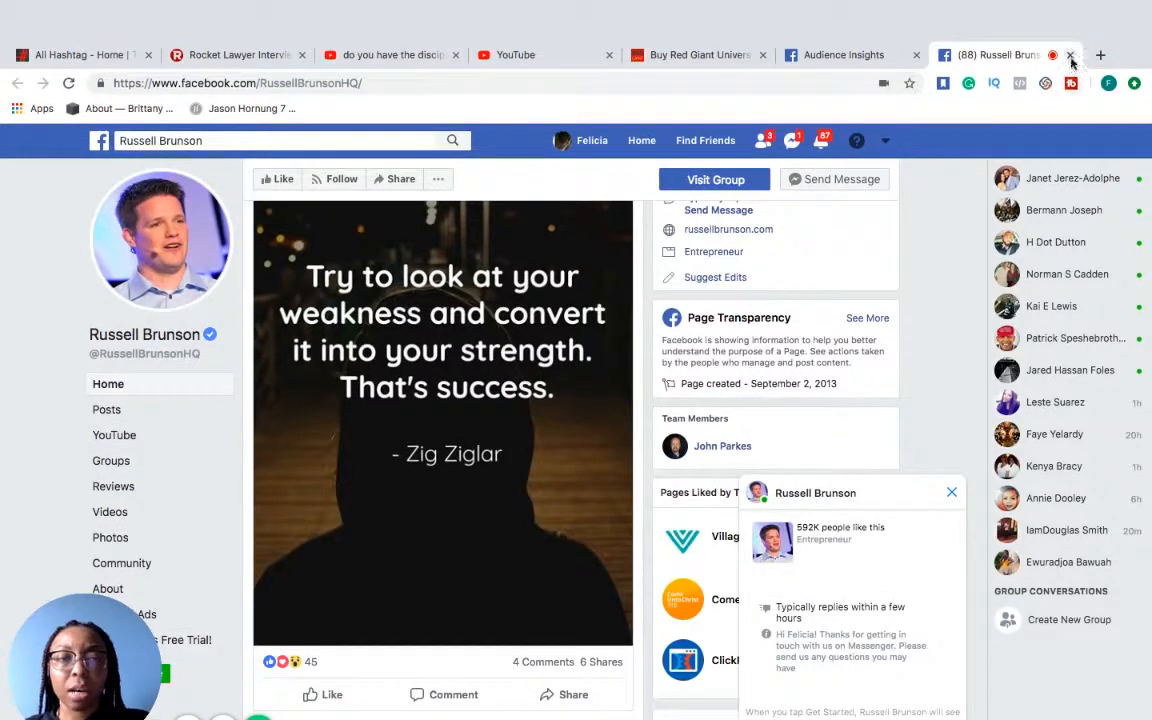
pyautogui.click(1070, 55)
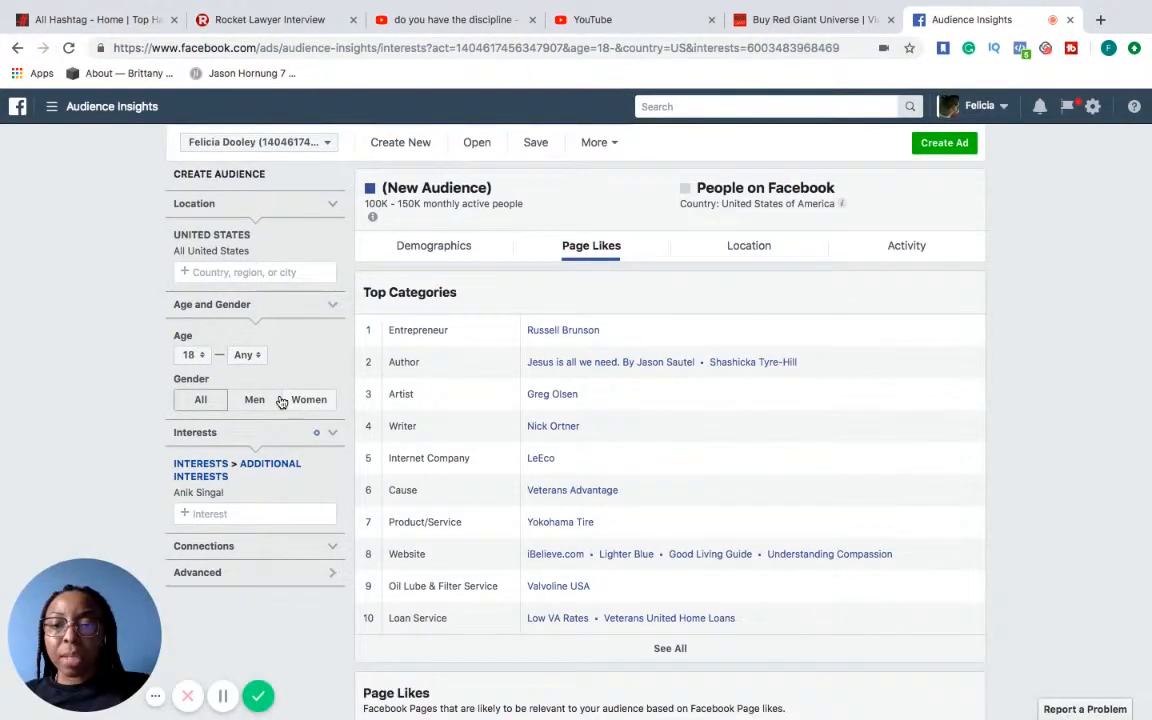
# Add Zig Ziglar and the public figure Mike Dillard to the audience's interests
pyautogui.click(243, 512)
pyautogui.write('zig zi')
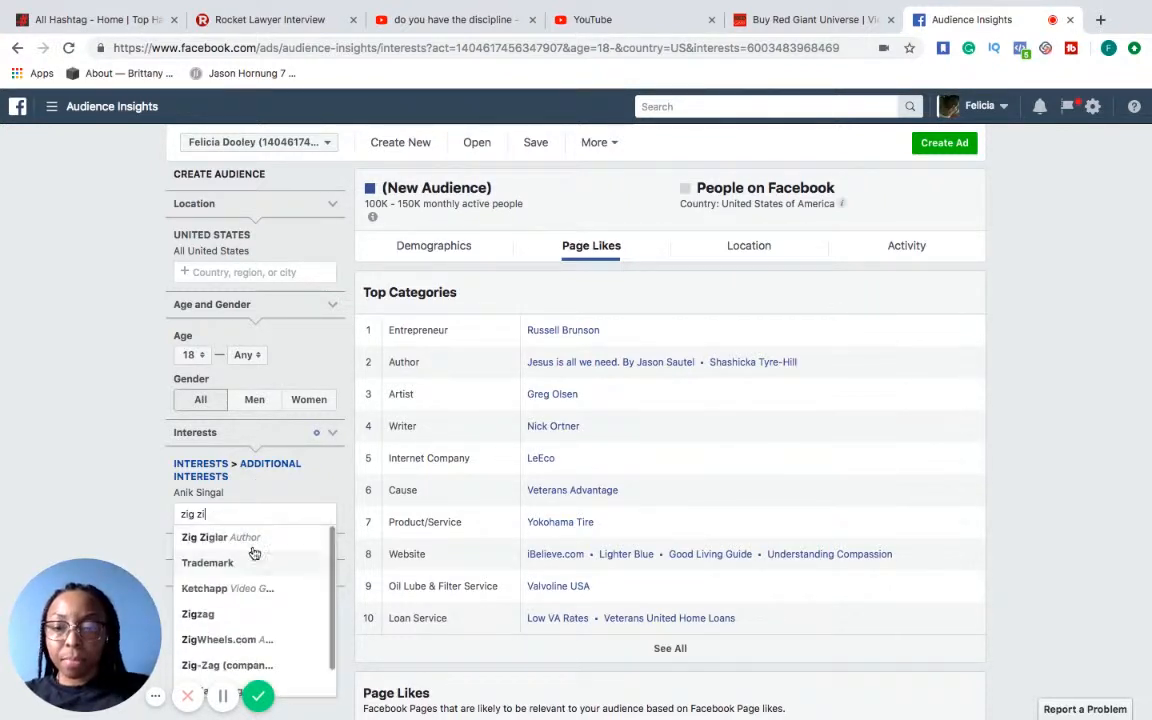
pyautogui.click(256, 533)
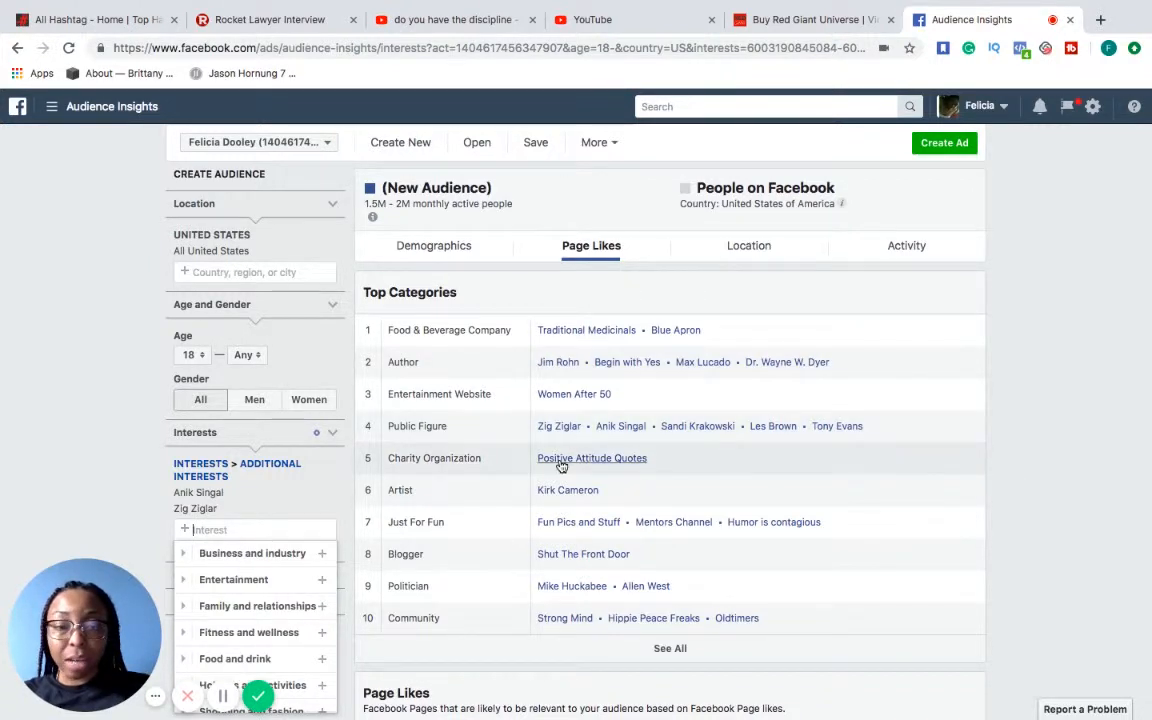
pyautogui.scroll(-2, 765, 511)
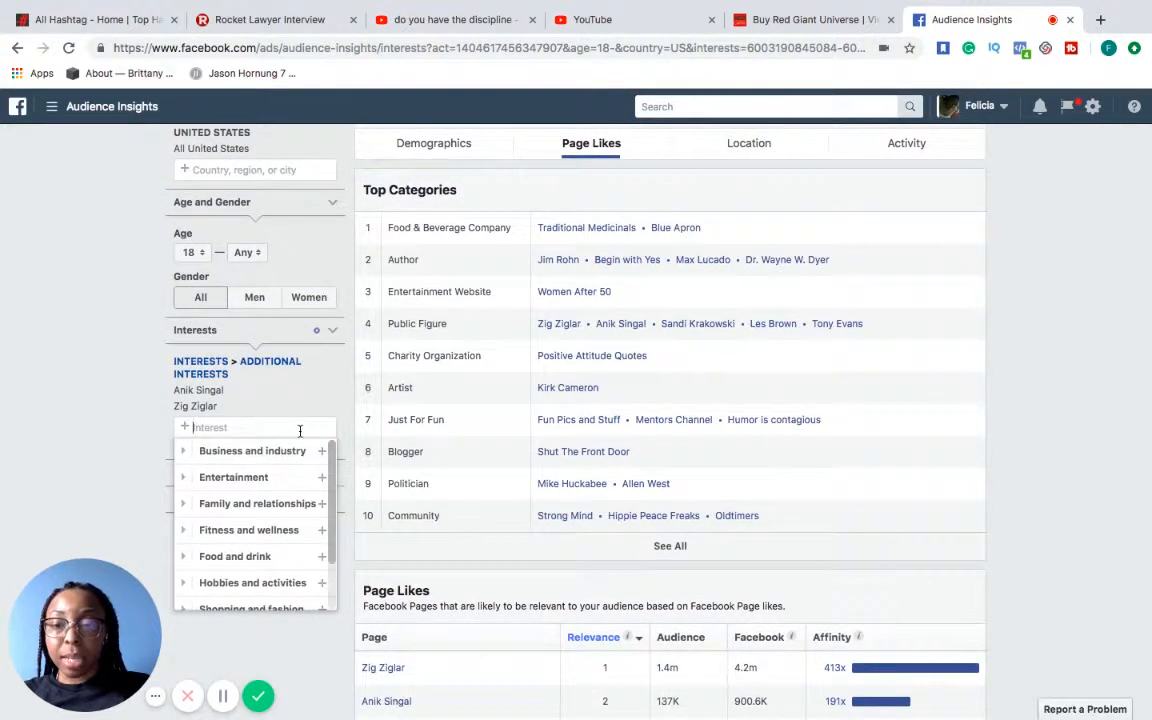
pyautogui.write('Mike ')
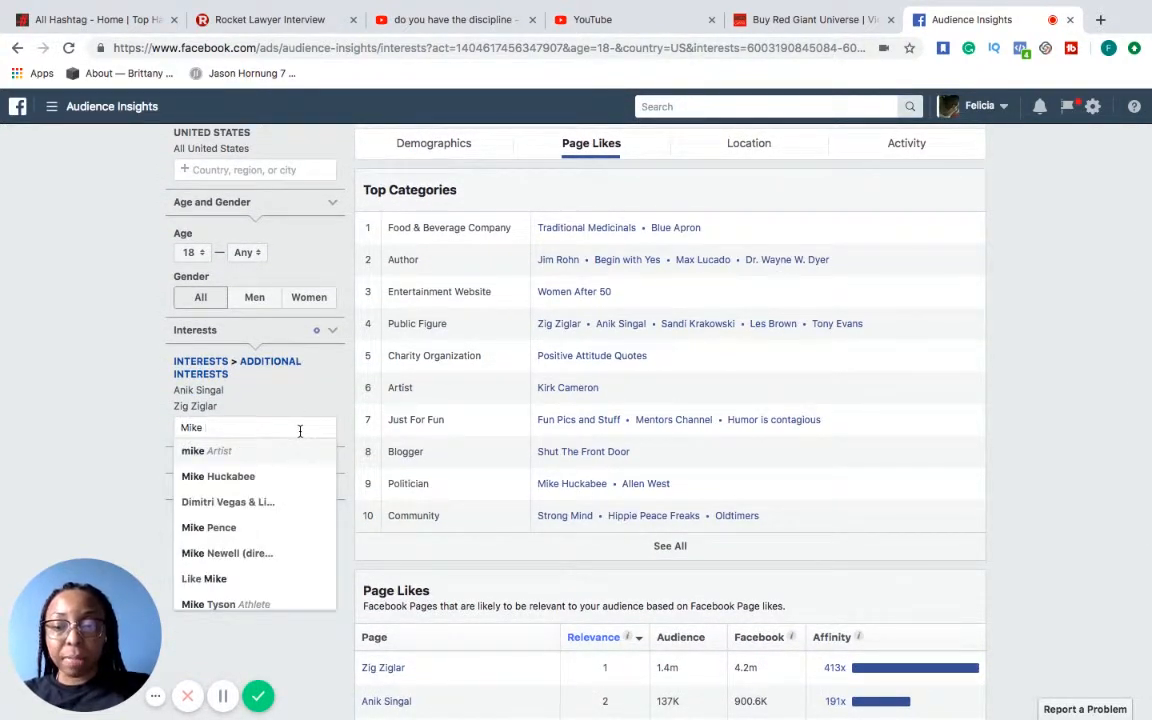
pyautogui.write('dill')
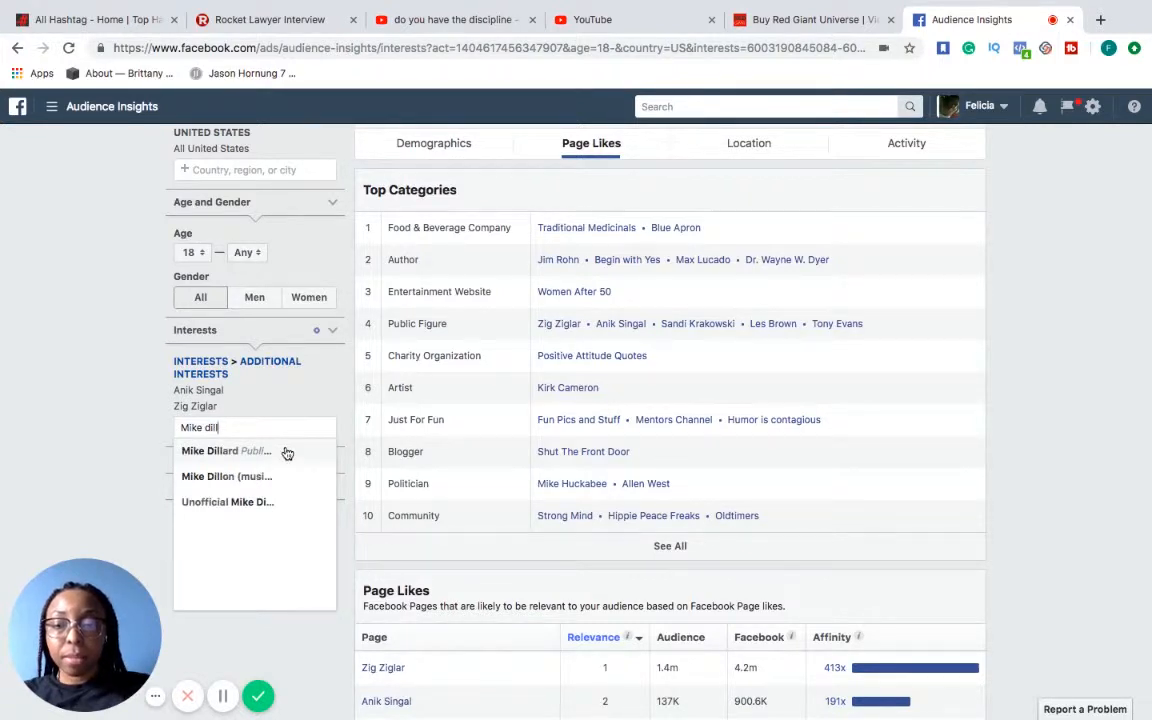
pyautogui.click(287, 453)
# Add Tony Robbins and Robert Kiyosaki to the audience's interests
pyautogui.write('Tony R')
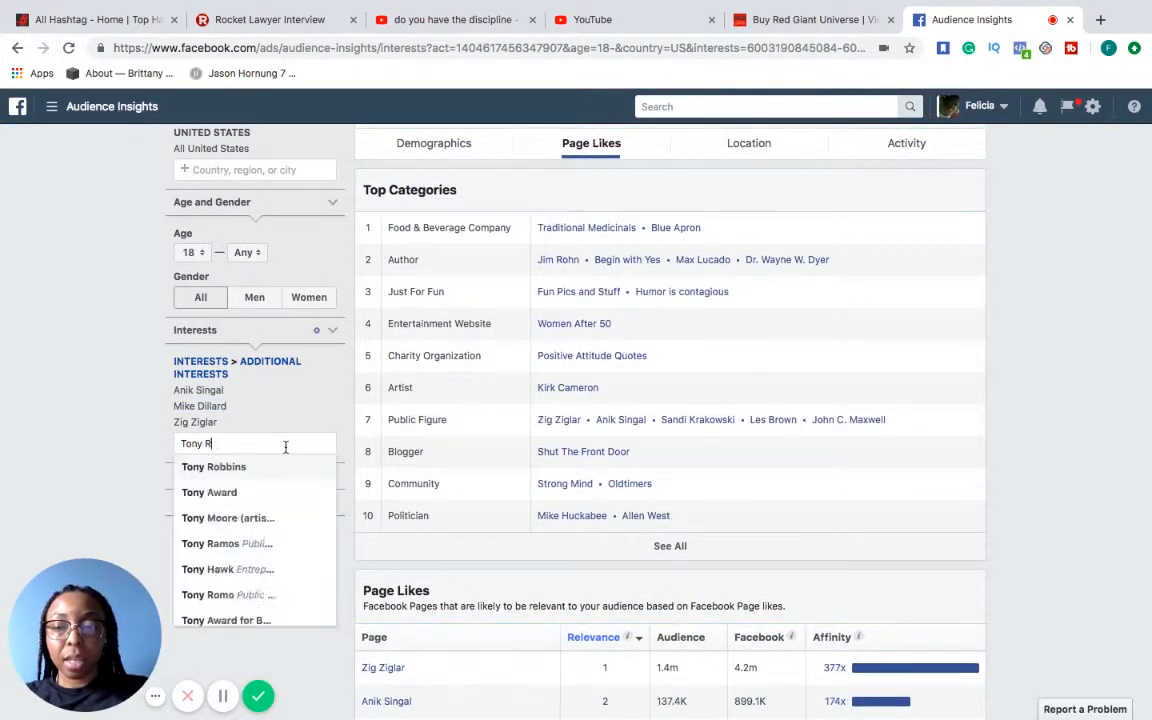
pyautogui.write('obb')
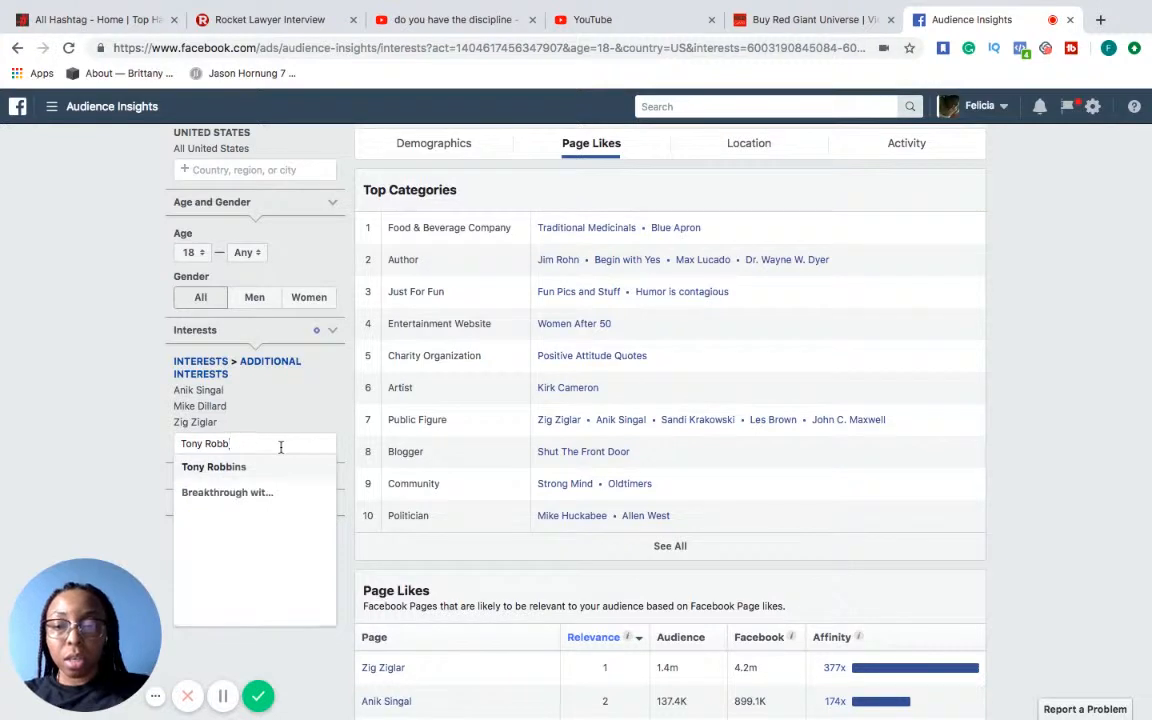
pyautogui.click(262, 471)
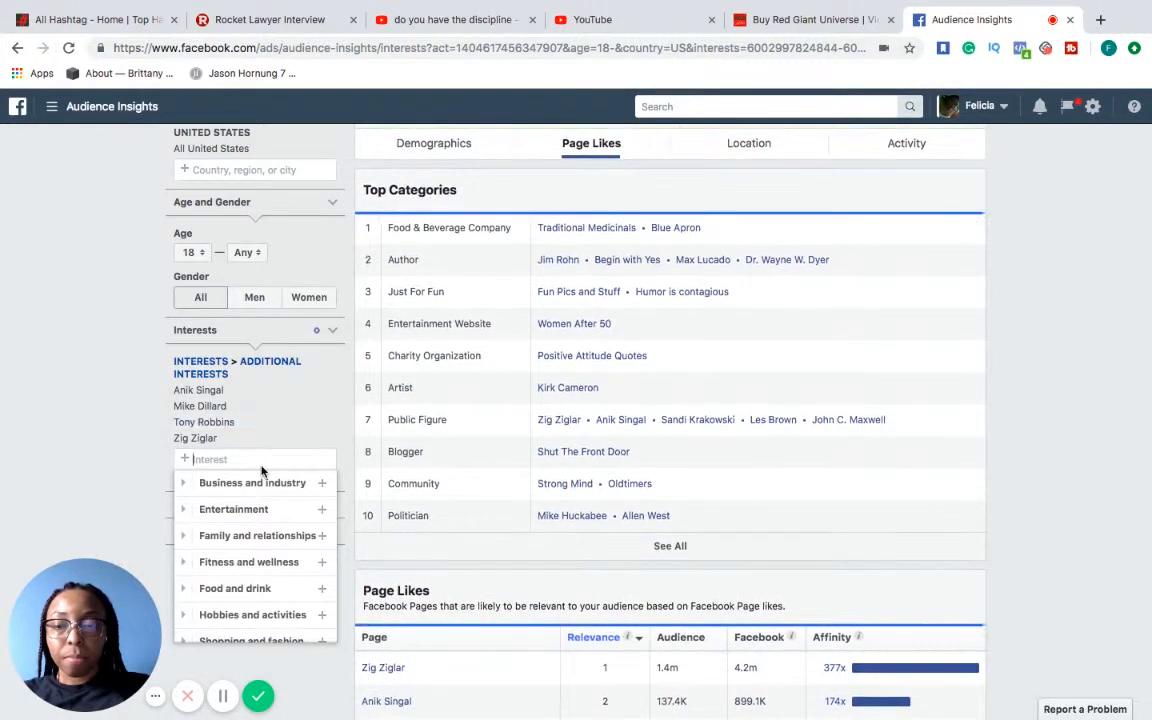
pyautogui.write('Robr')
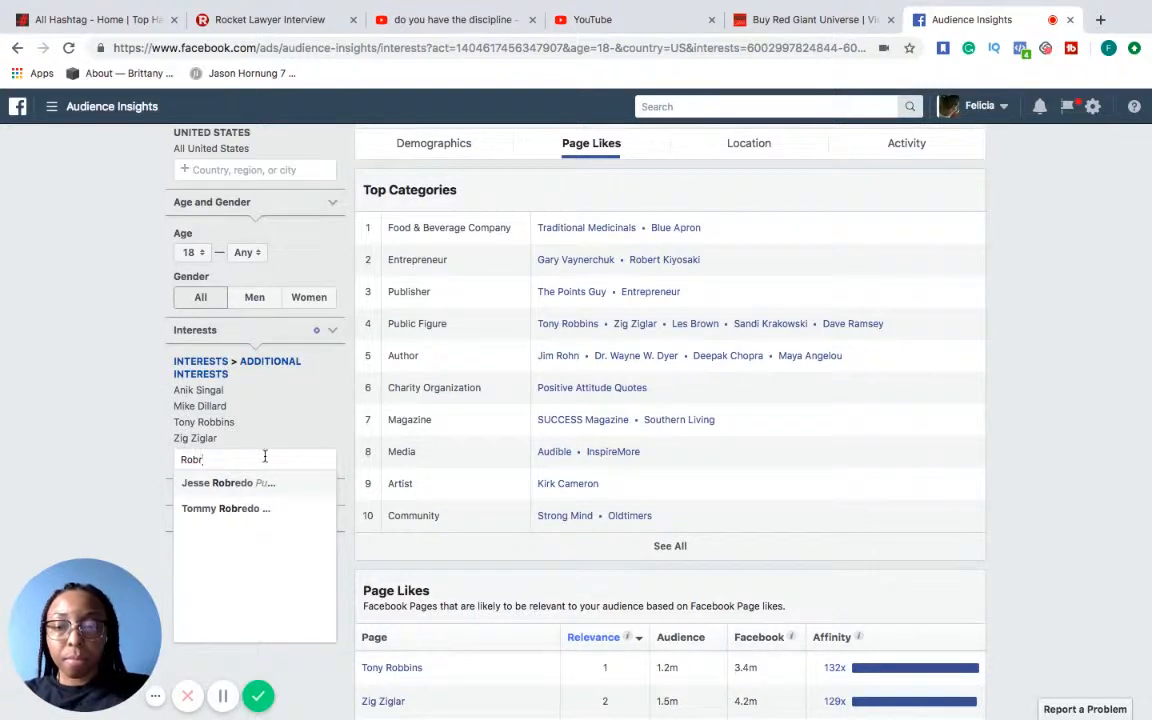
pyautogui.press('BackSpace')
pyautogui.write('ert ki')
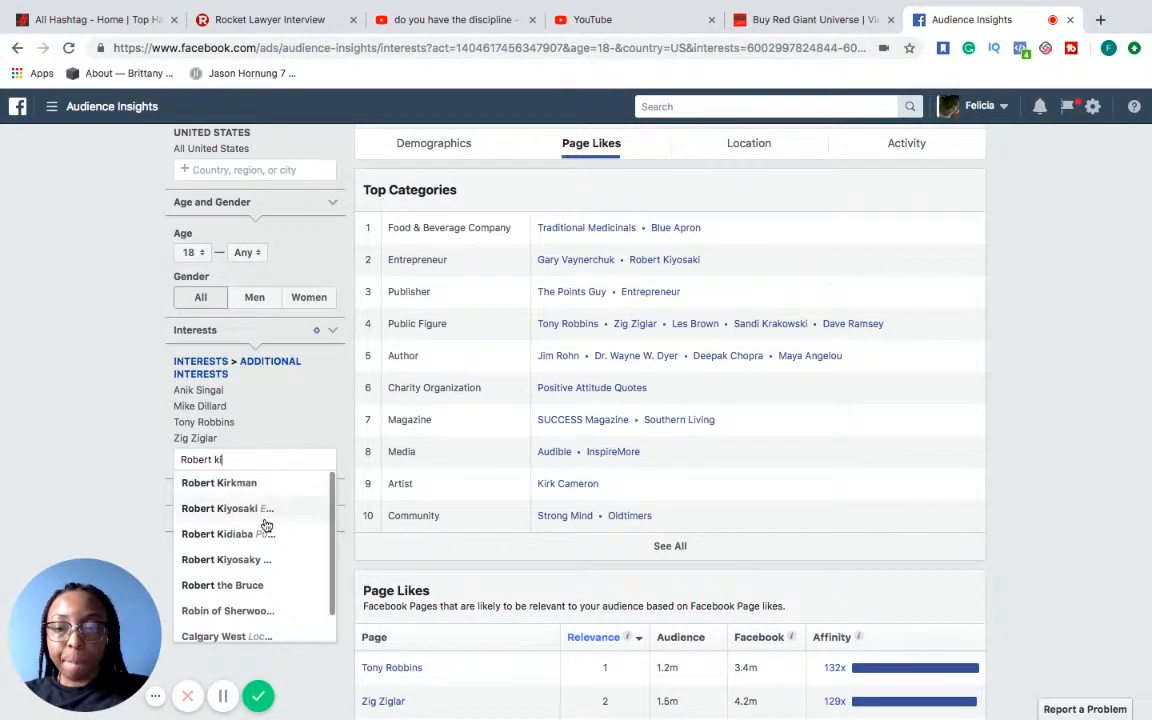
pyautogui.click(266, 517)
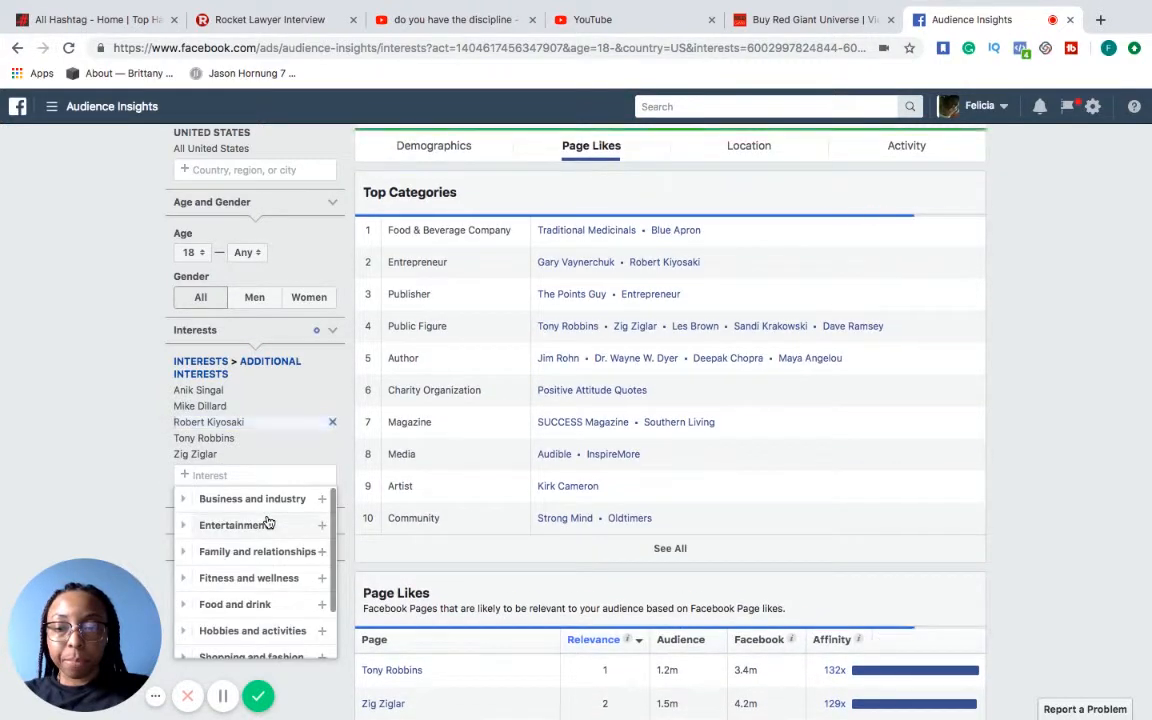
# Add Frank Kern and Gary Vaynerchuk to the audience's interests
pyautogui.write('Frank Ke')
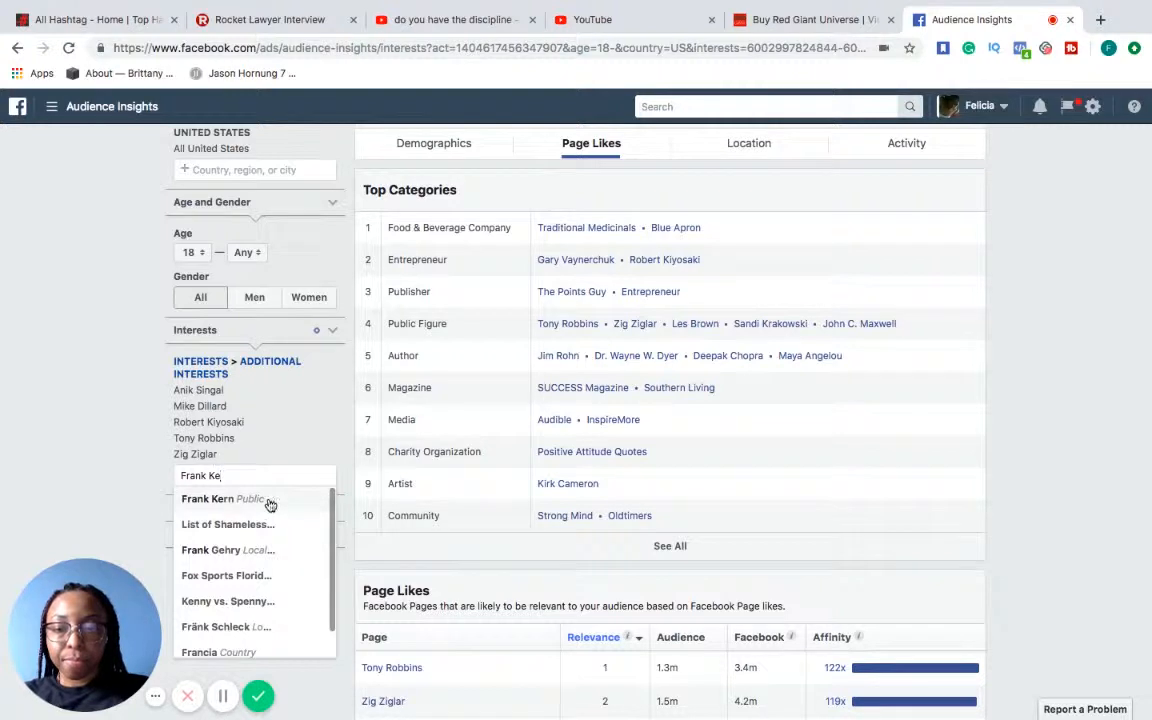
pyautogui.click(270, 500)
pyautogui.write('Gayr')
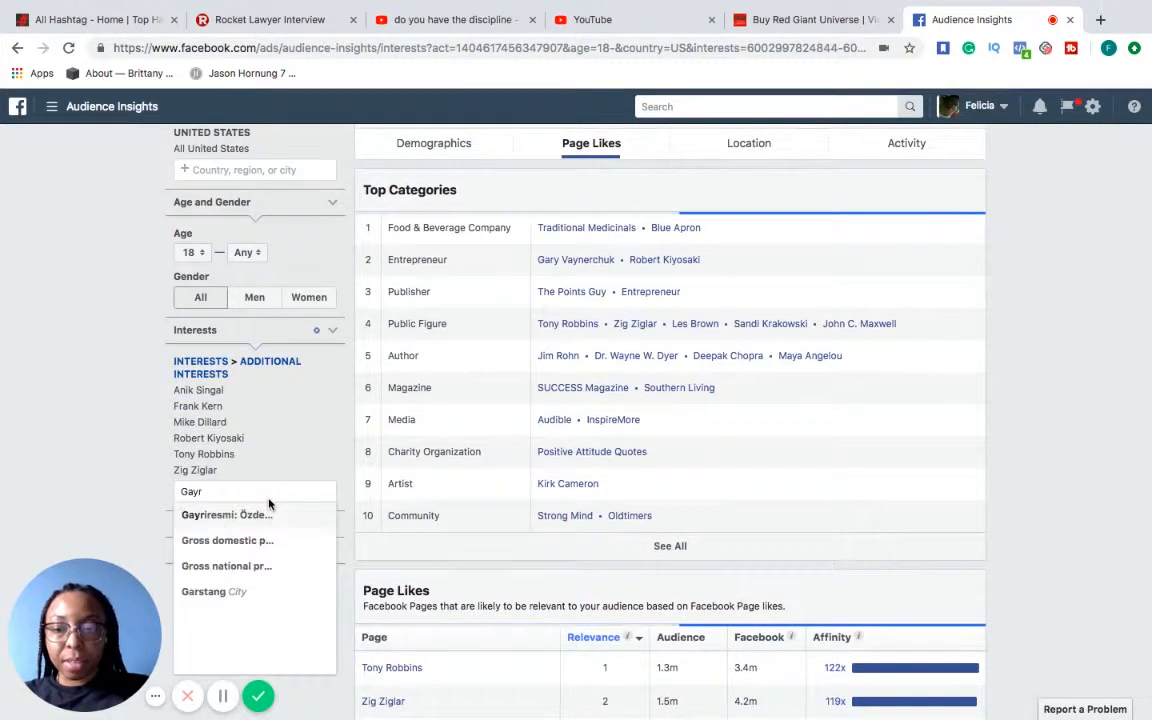
pyautogui.press('BackSpace')
pyautogui.press('BackSpace')
pyautogui.write('ry ')
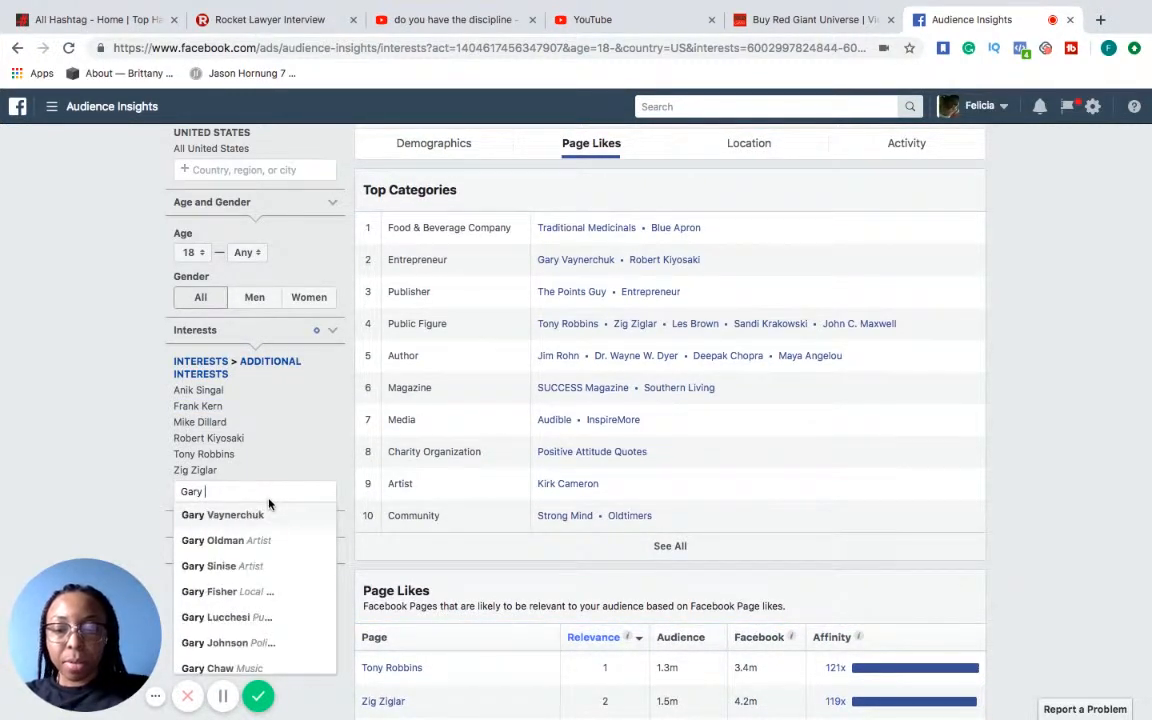
pyautogui.write('V')
pyautogui.click(268, 541)
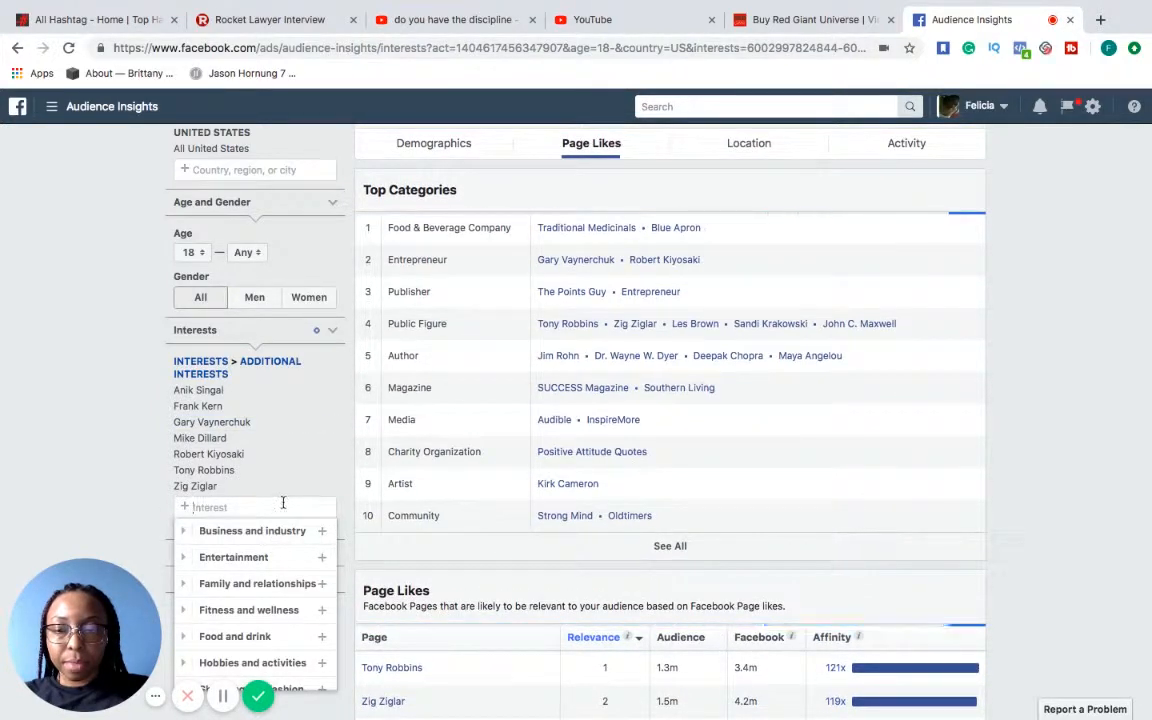
# Review the audience's top cities, and its activity frequency and device use
pyautogui.scroll(1, 727, 245)
pyautogui.scroll(2, 727, 245)
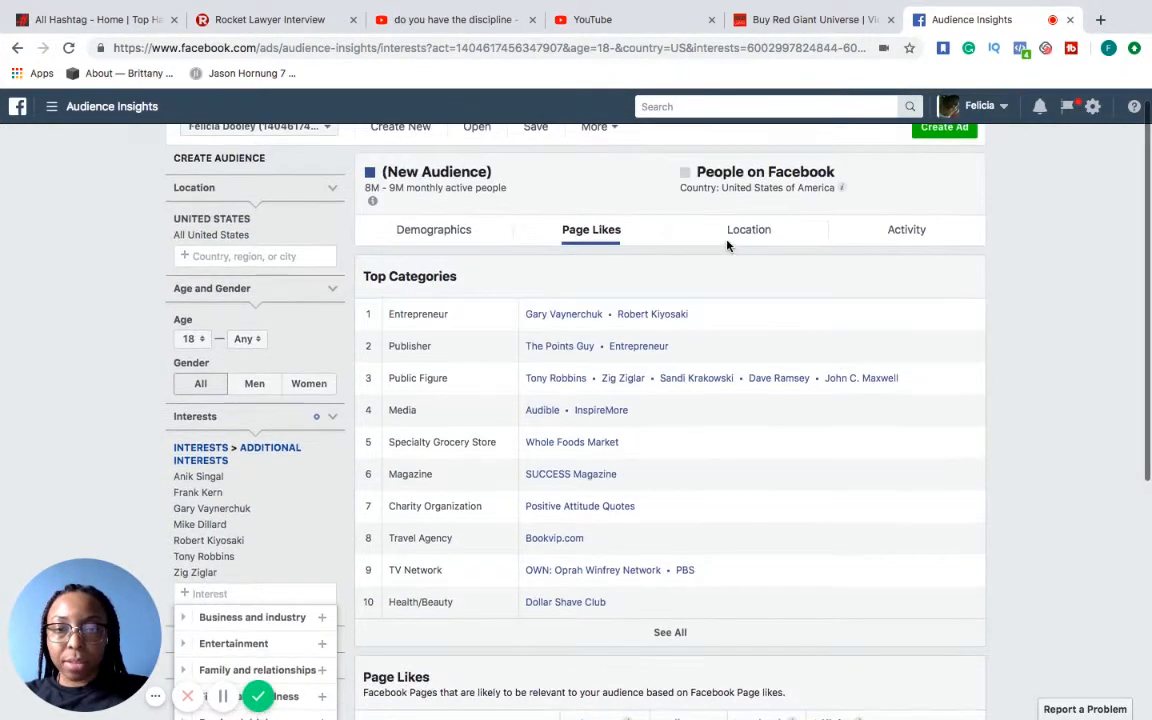
pyautogui.click(765, 232)
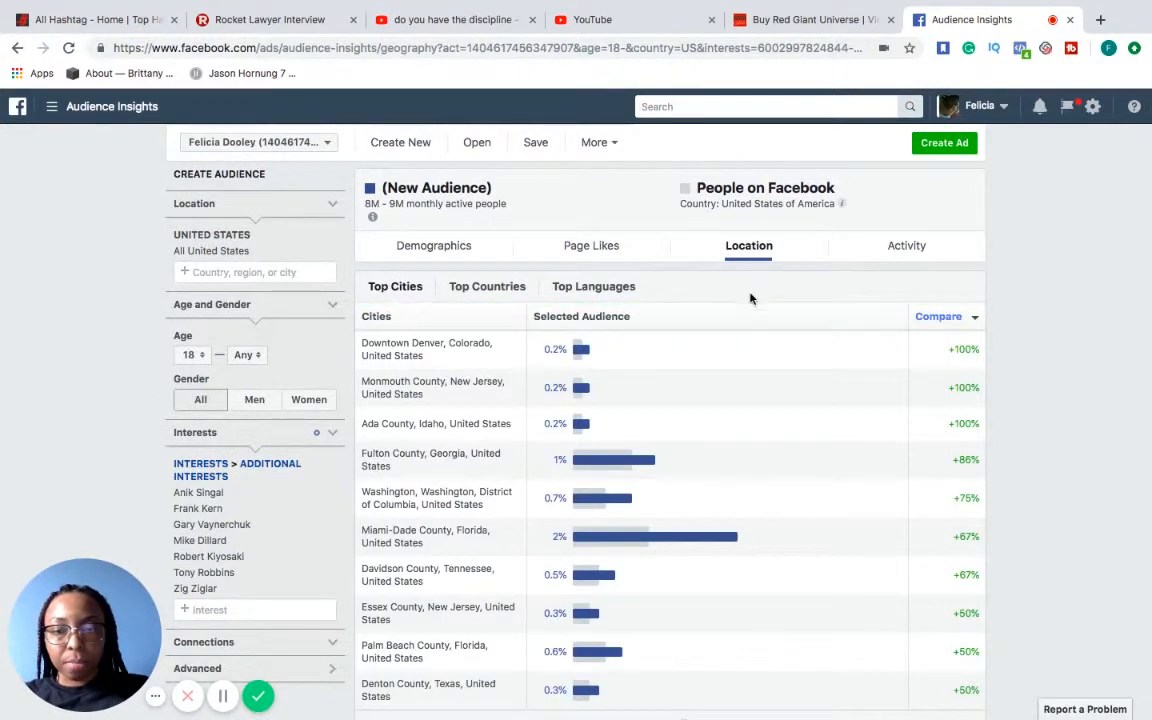
pyautogui.scroll(-1, 774, 339)
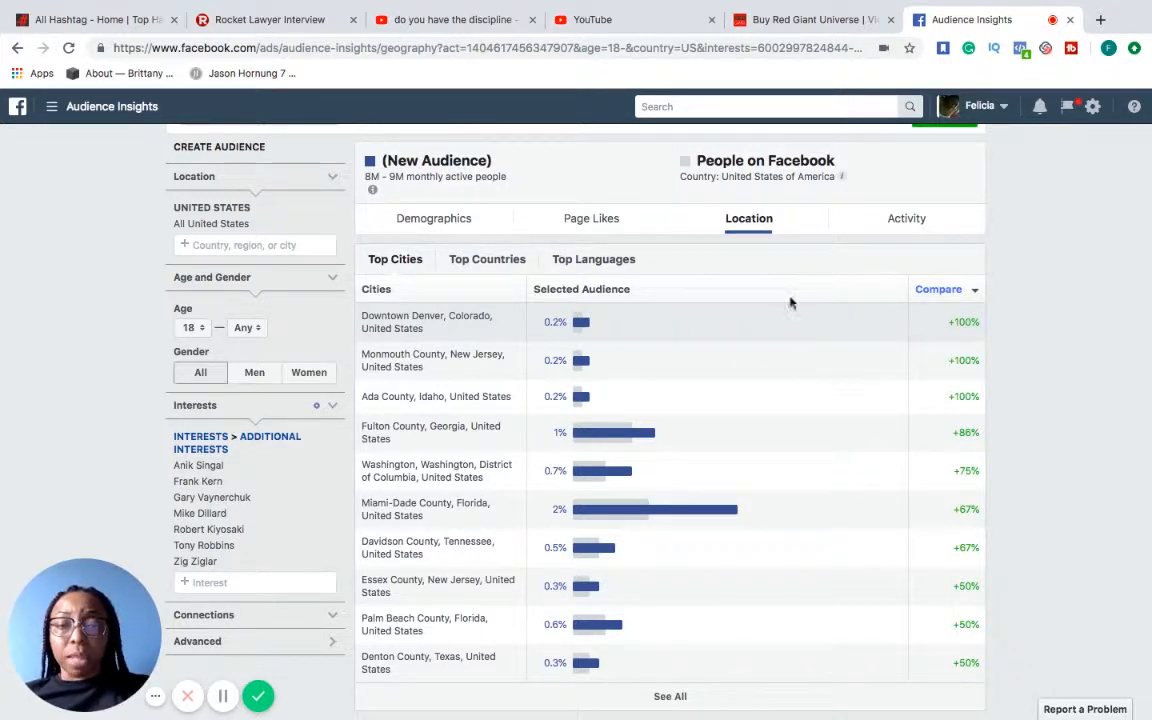
pyautogui.click(905, 218)
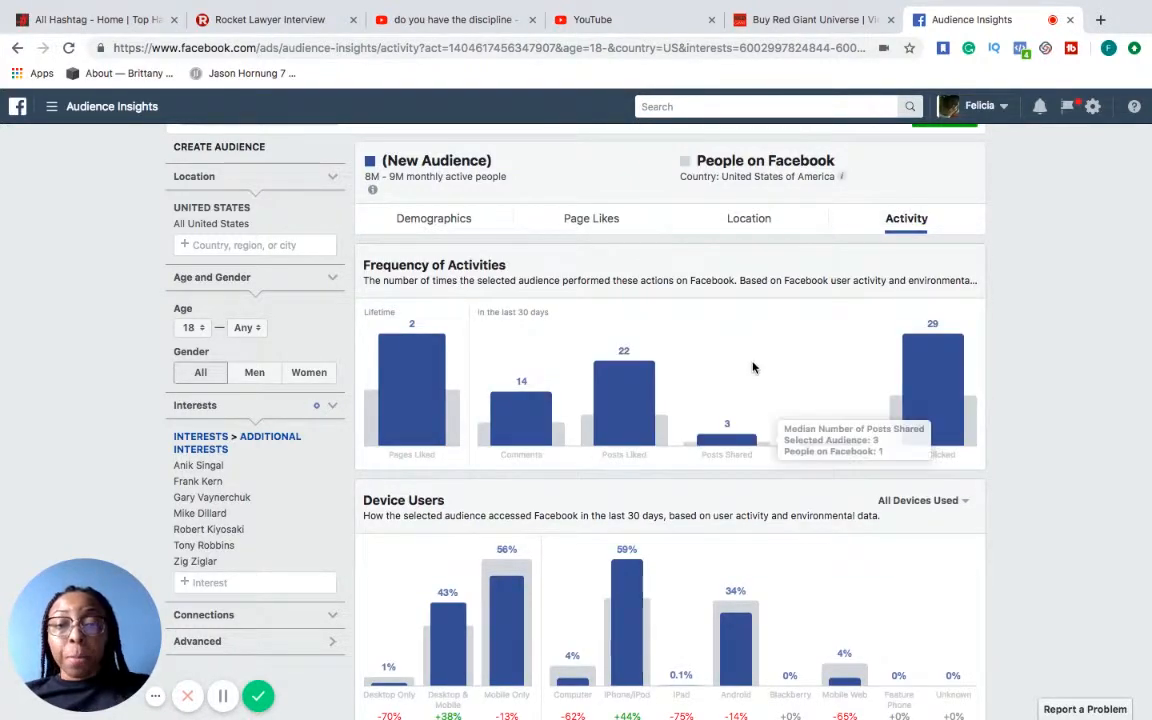
pyautogui.scroll(-1, 753, 367)
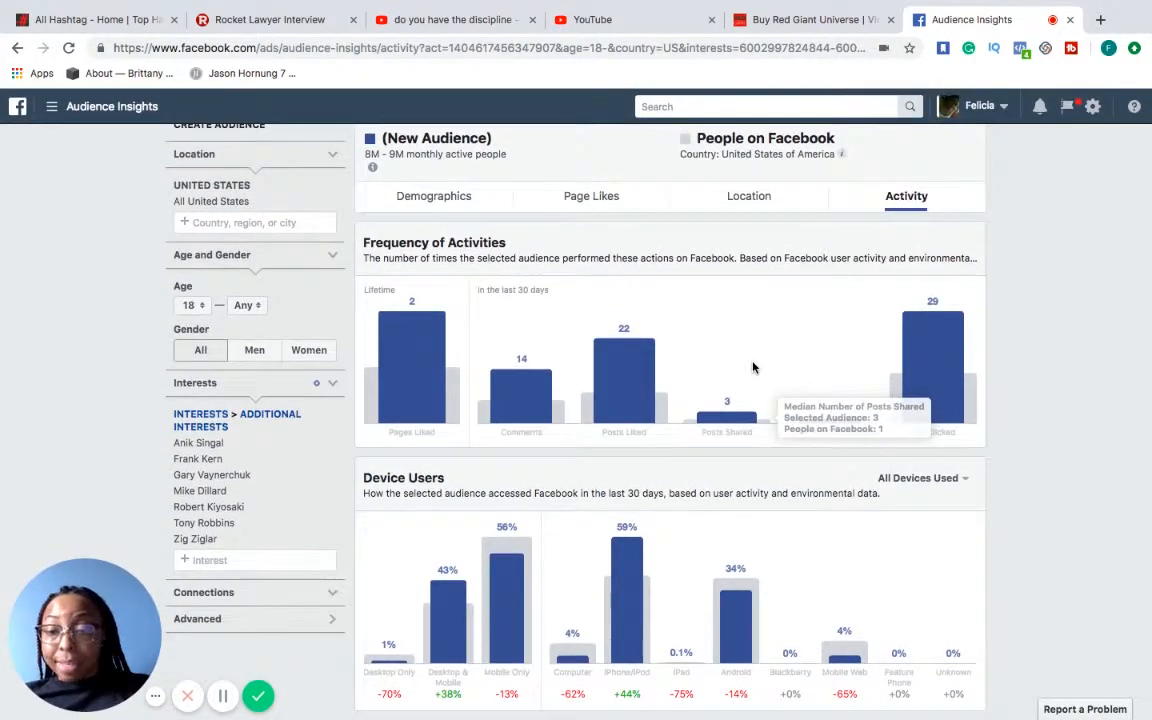
pyautogui.scroll(2, 760, 320)
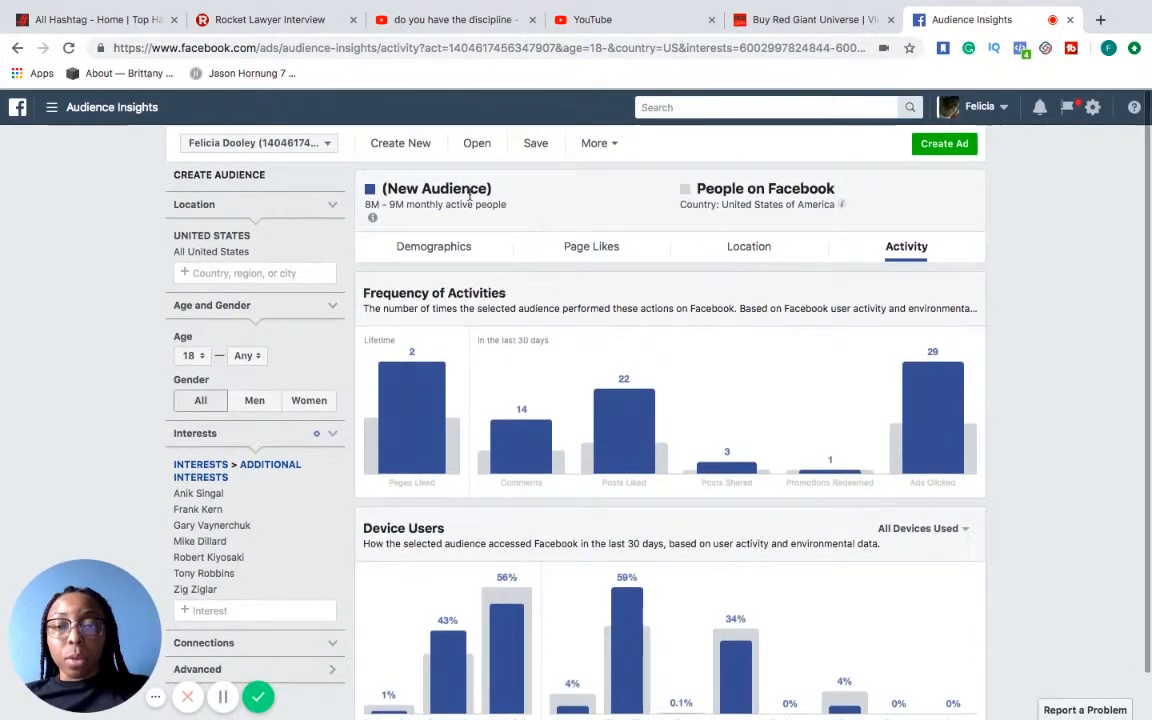
# Review the audience's demographics, including age and gender, relationship status and education level
pyautogui.click(450, 250)
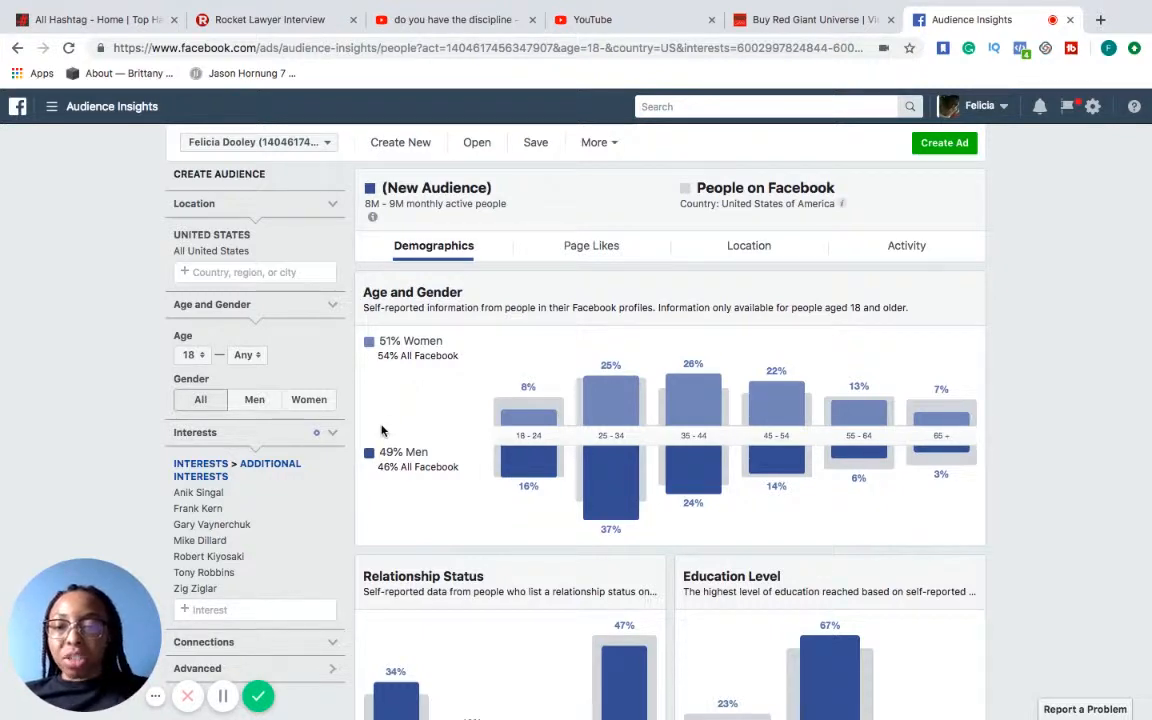
pyautogui.scroll(-2, 381, 430)
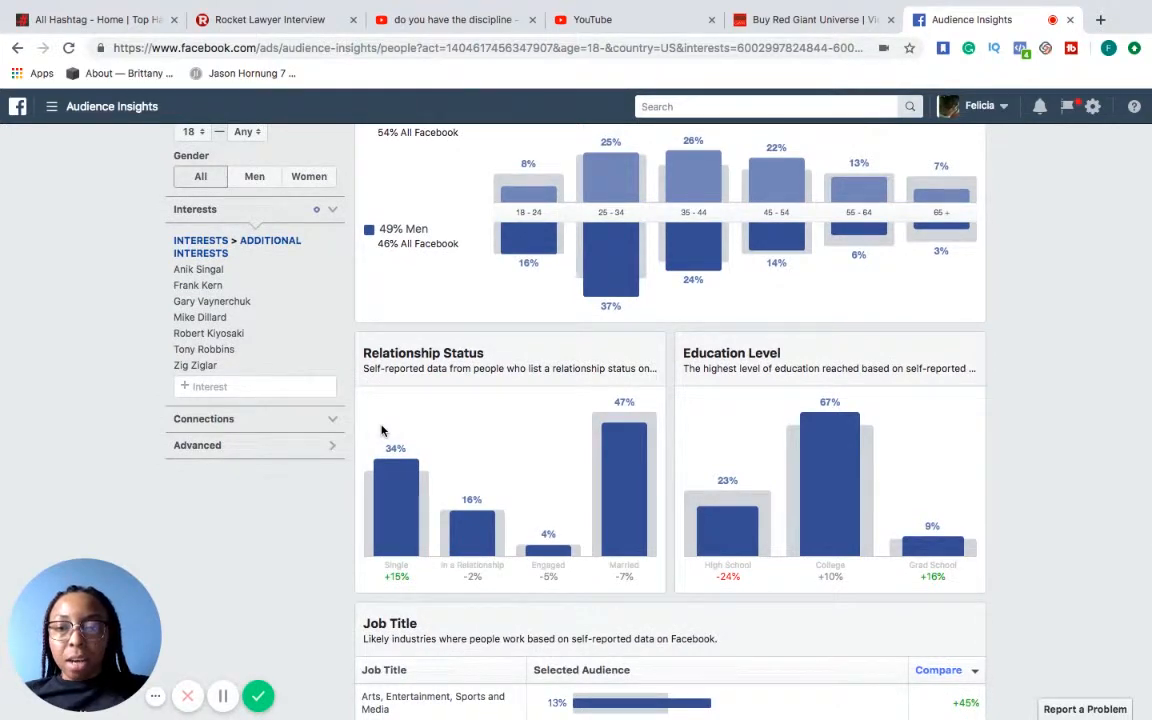
pyautogui.scroll(2, 381, 430)
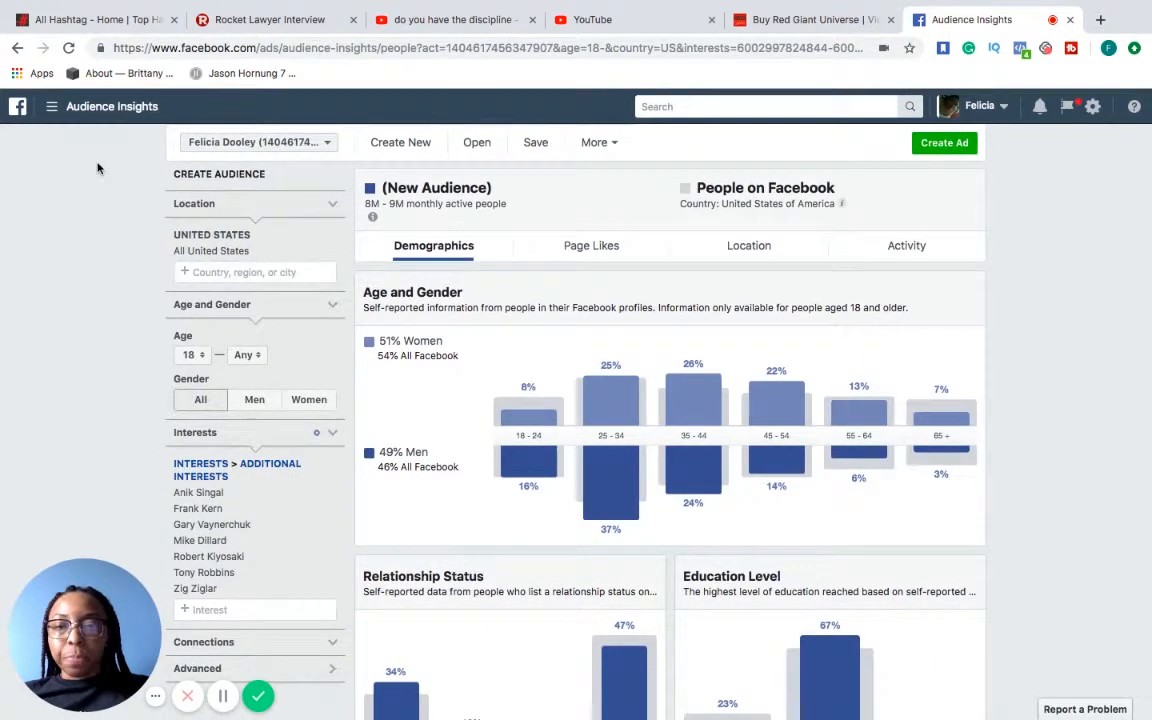
pyautogui.click(51, 106)
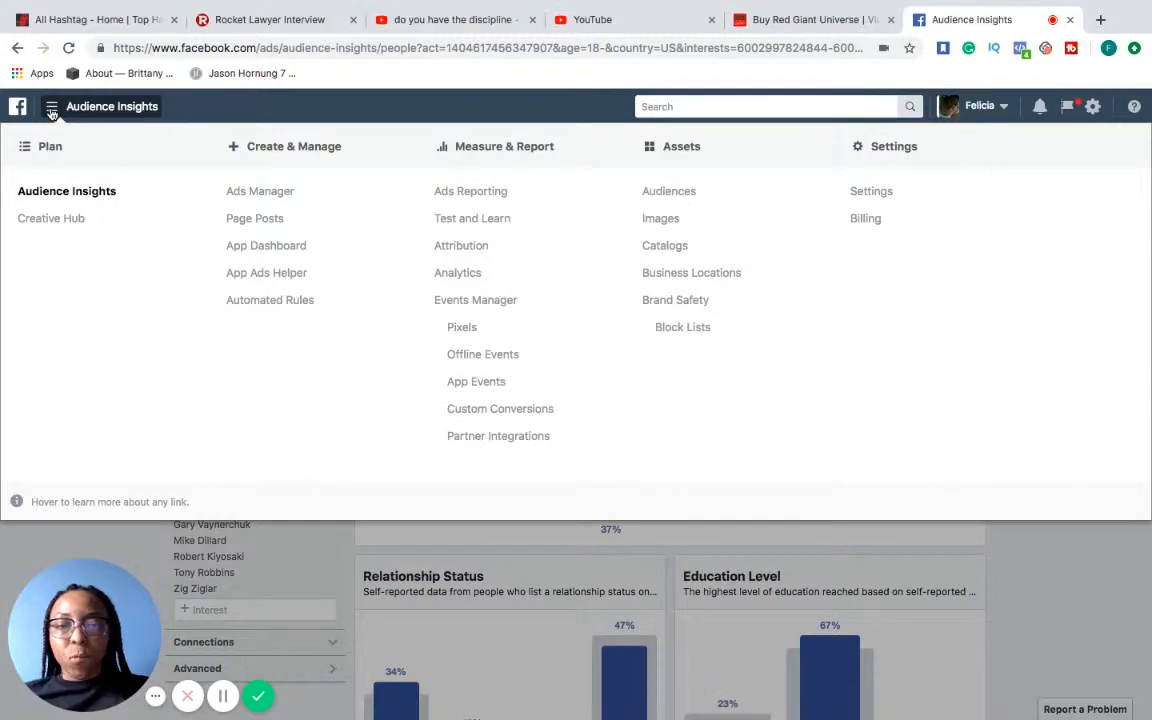
pyautogui.click(17, 48)
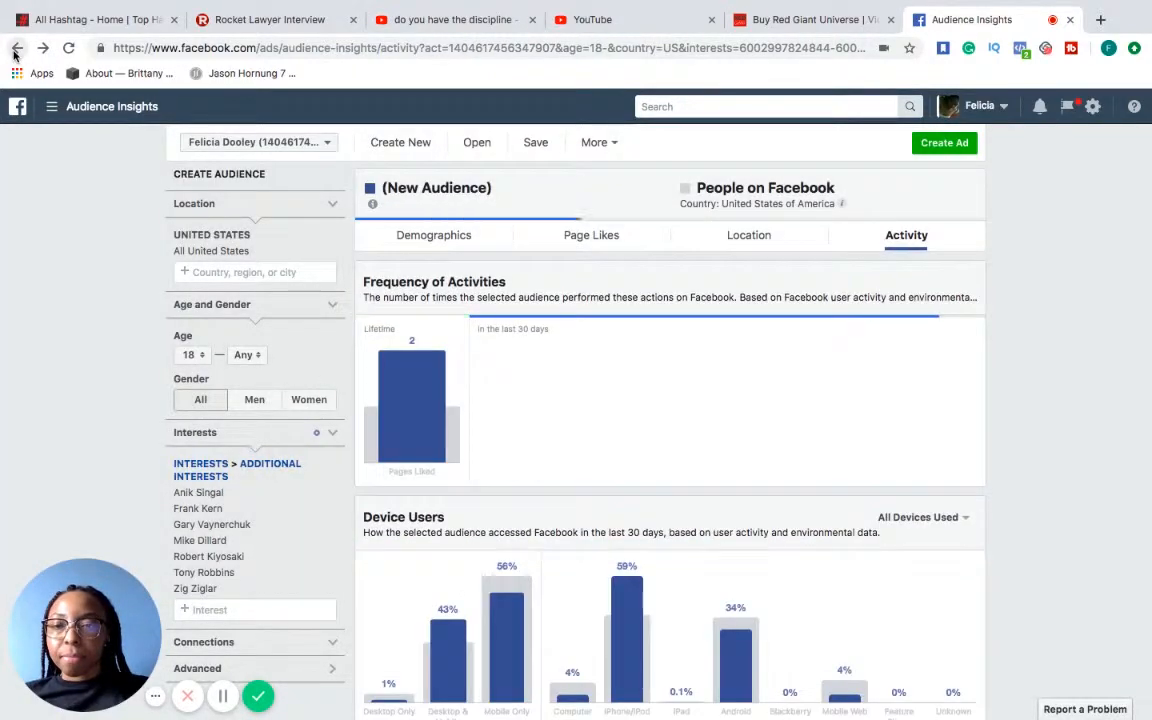
pyautogui.click(16, 49)
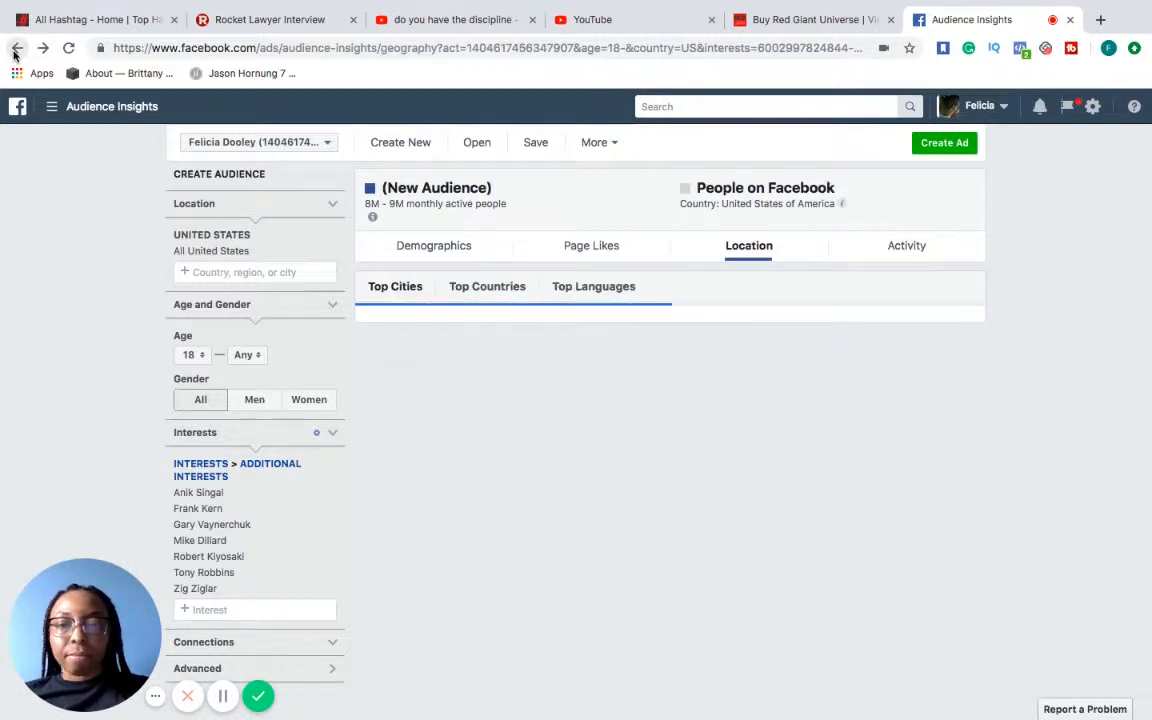
# Go to the personal Facebook news feed and start creating an ad in Ads Manager
pyautogui.click(1004, 108)
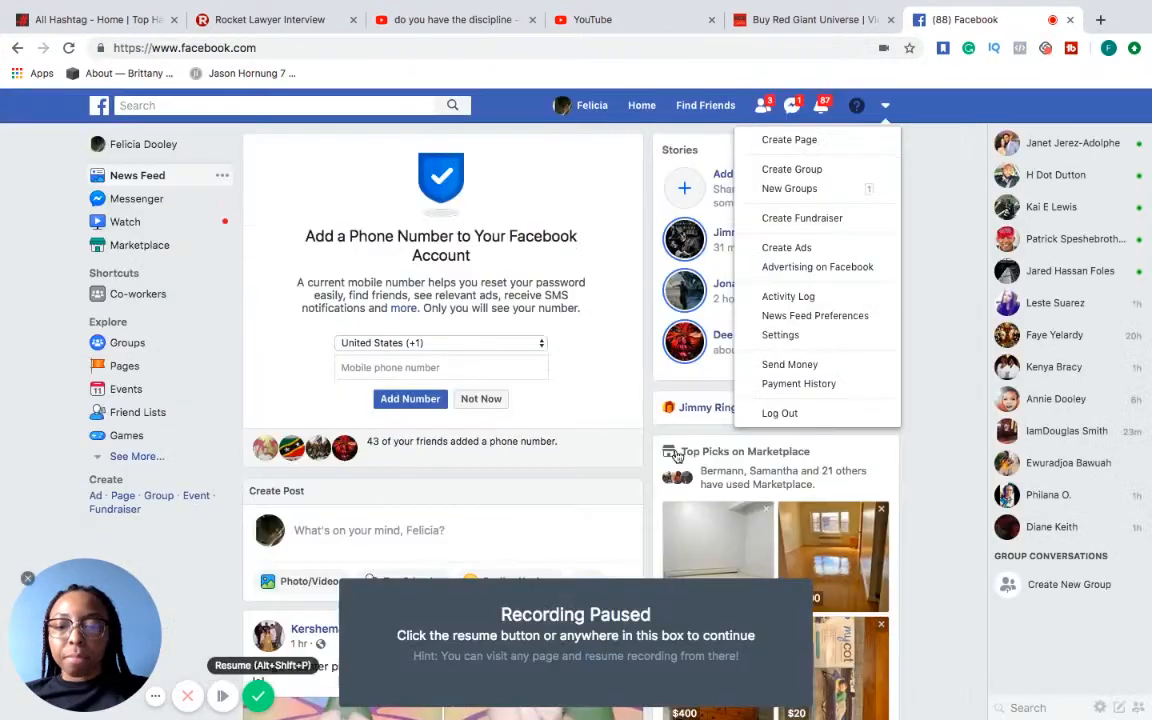
pyautogui.click(222, 696)
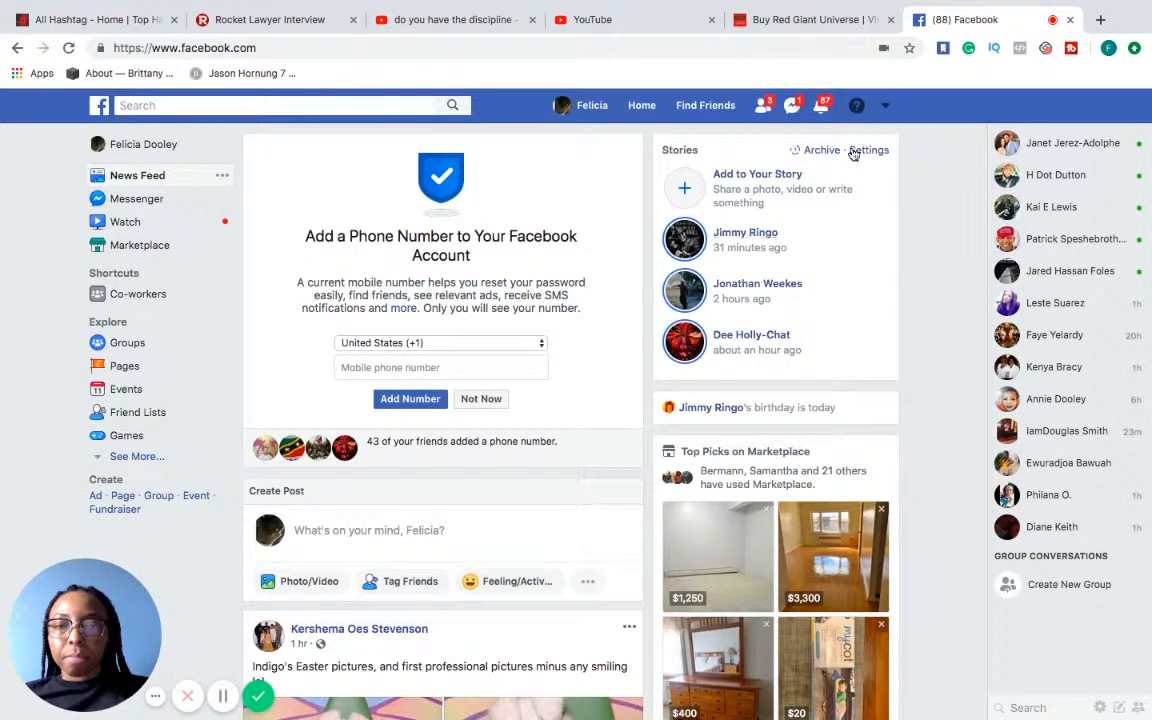
pyautogui.click(886, 107)
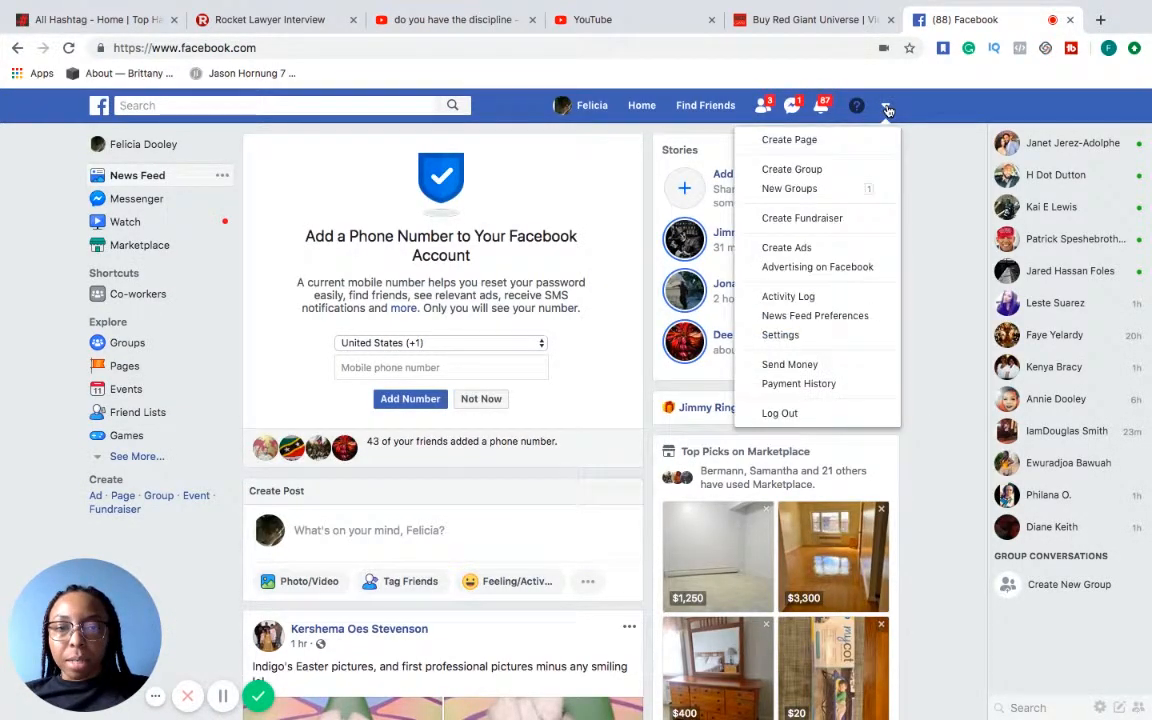
pyautogui.click(836, 257)
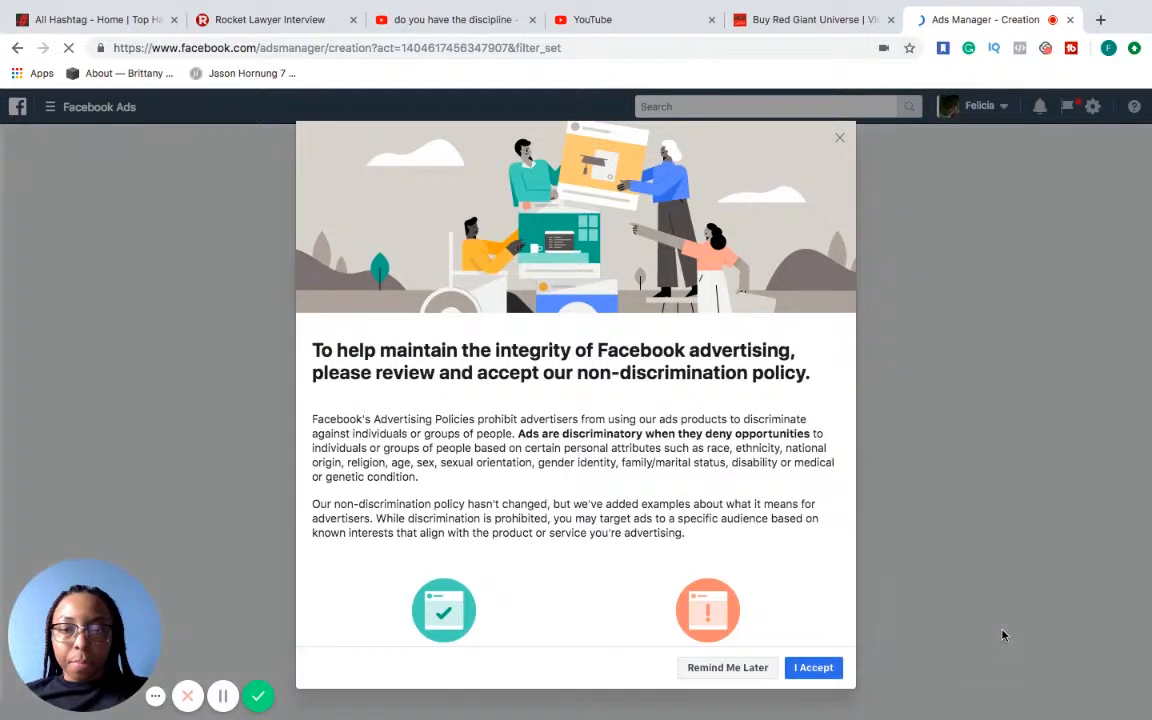
# Accept the advertising non-discrimination policy and dismiss the offer to resume the earlier Traffic campaign draft
pyautogui.click(828, 667)
pyautogui.click(780, 412)
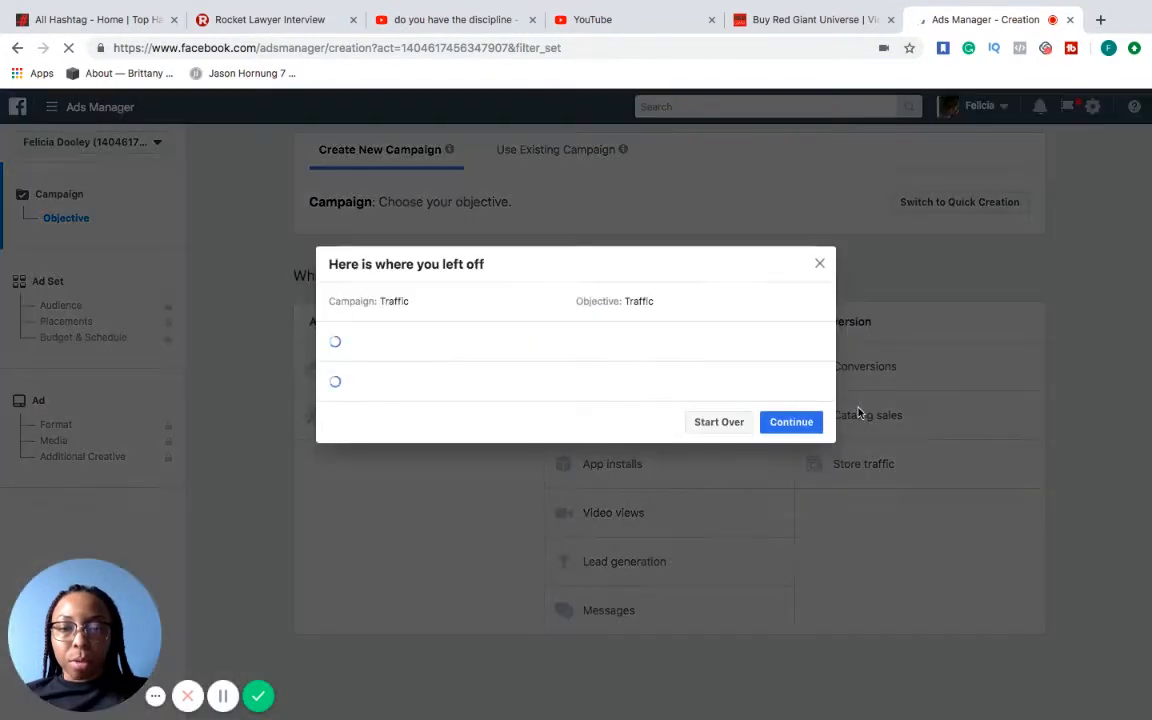
pyautogui.click(819, 264)
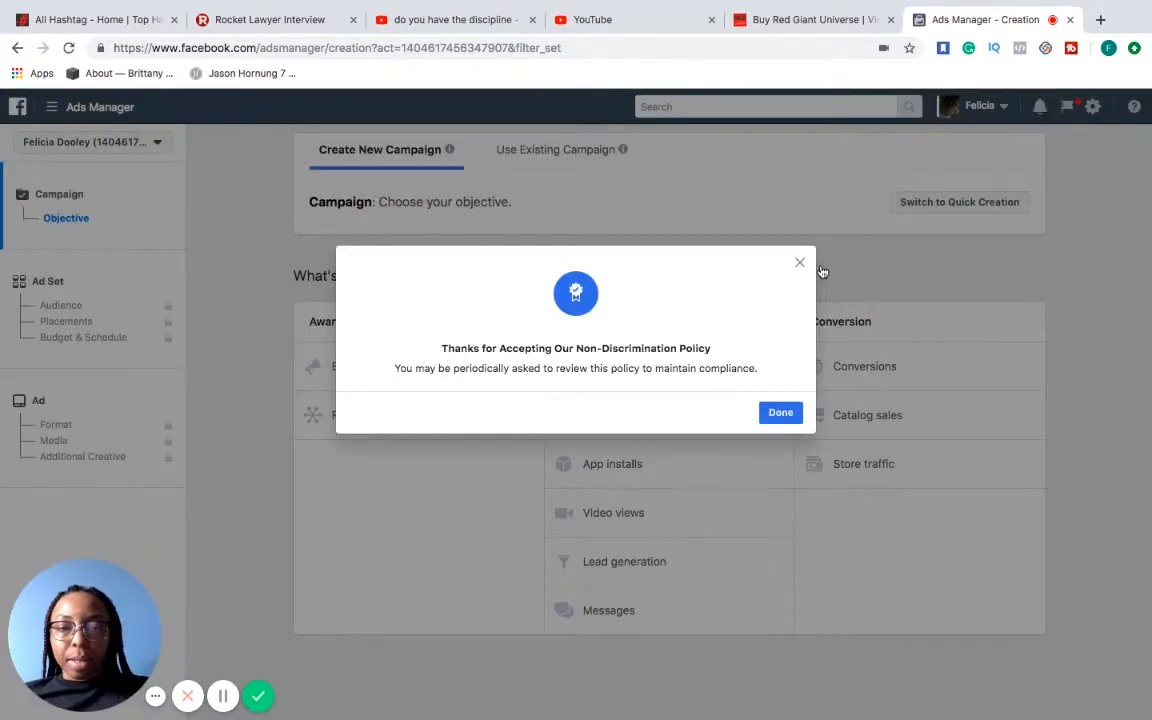
pyautogui.click(781, 413)
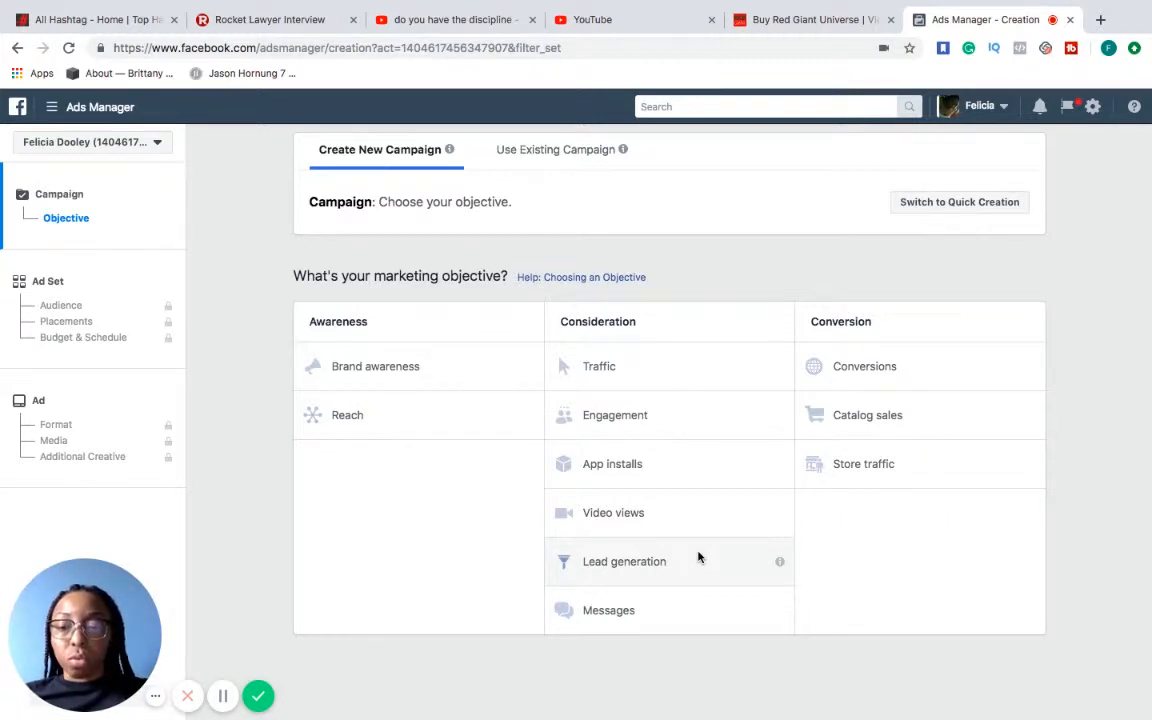
# Choose Traffic as the marketing objective for the new campaign
pyautogui.click(640, 368)
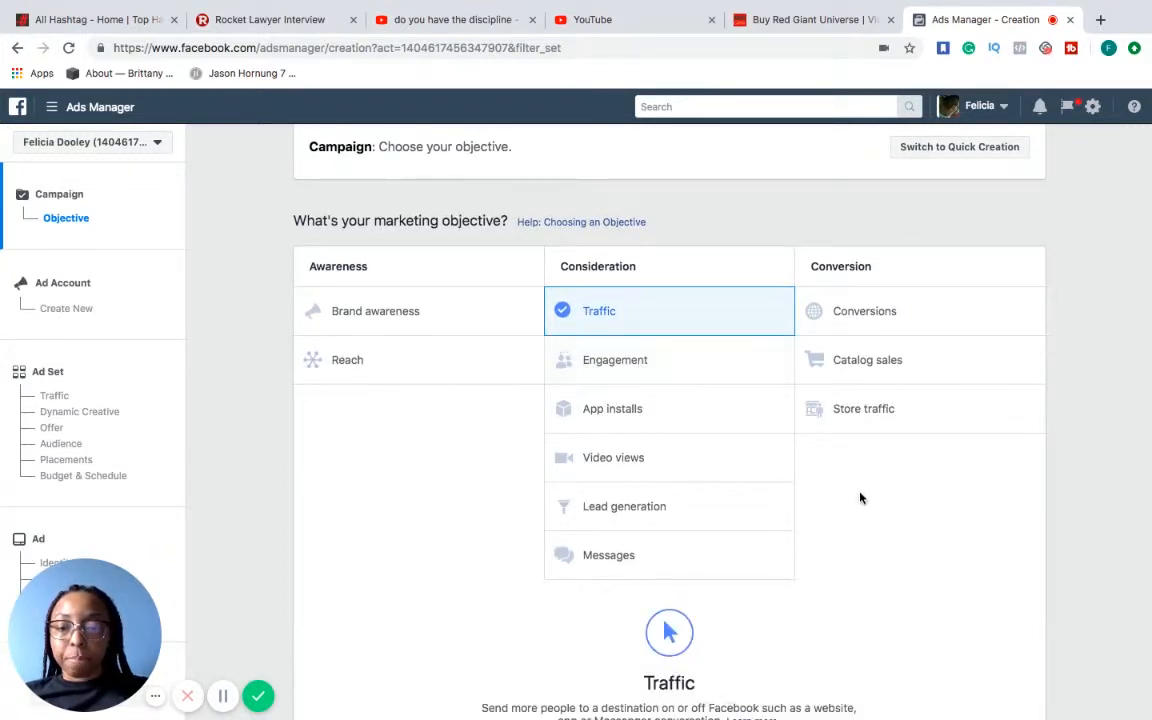
# Name the Traffic campaign "Clickfunnels Affiliate"
pyautogui.scroll(-3, 913, 586)
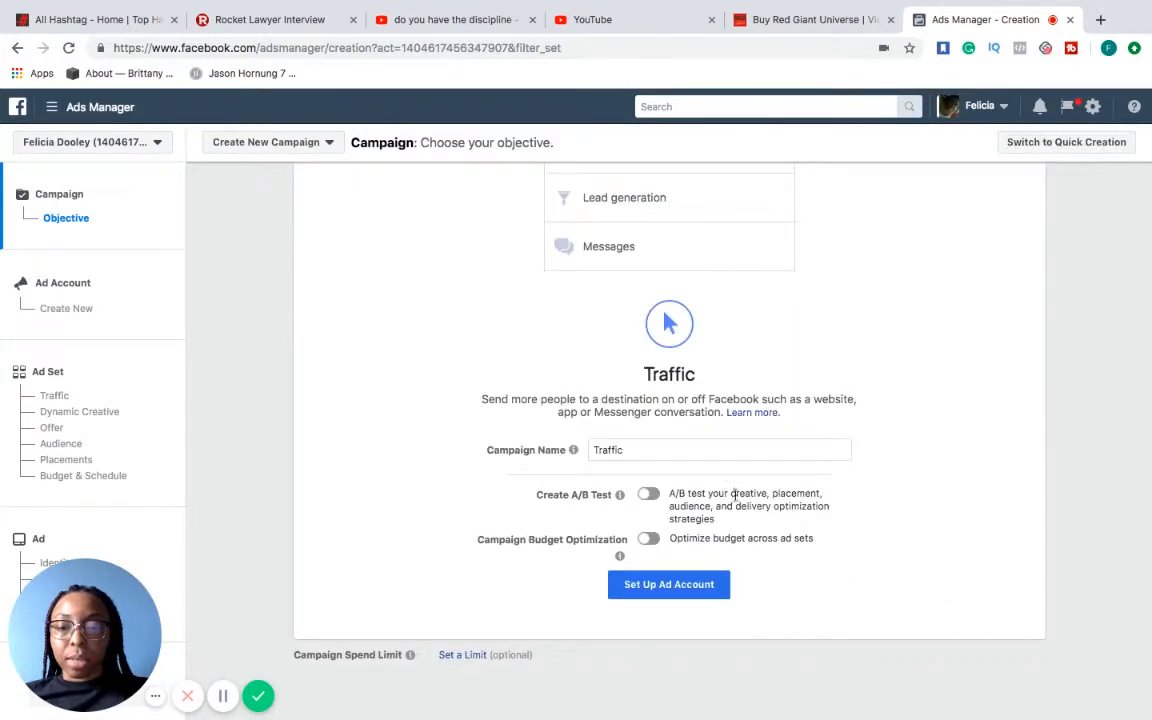
pyautogui.moveTo(625, 450); pyautogui.dragTo(565, 450)
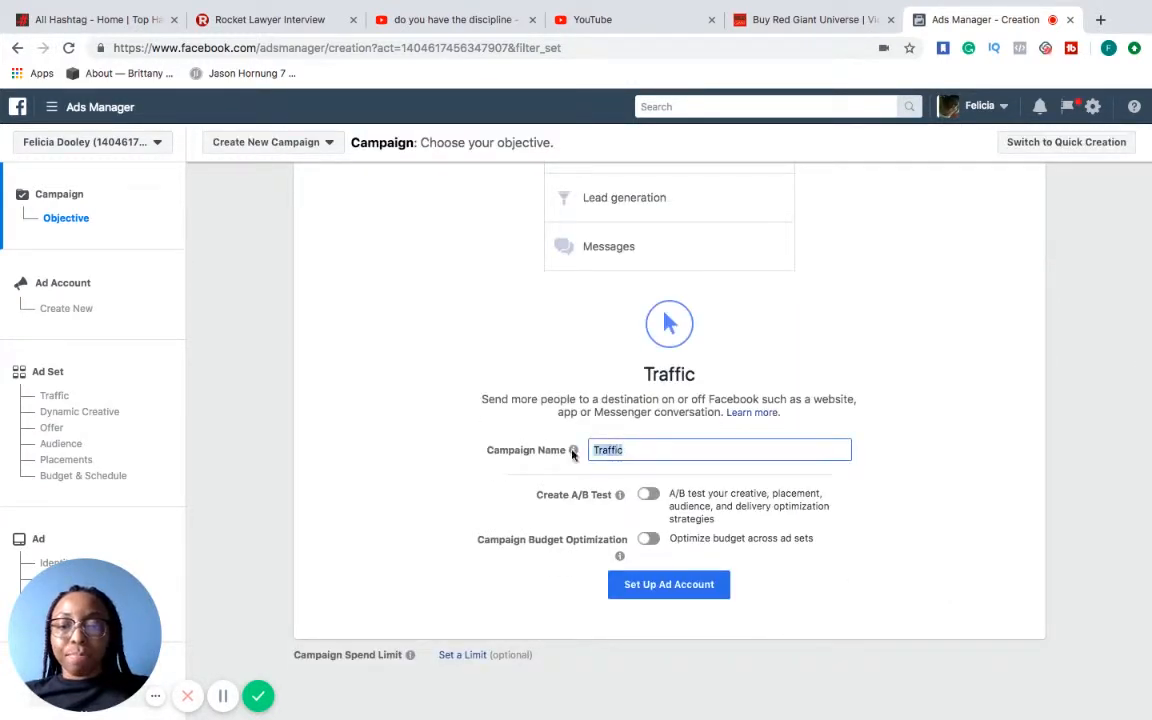
pyautogui.write('cl')
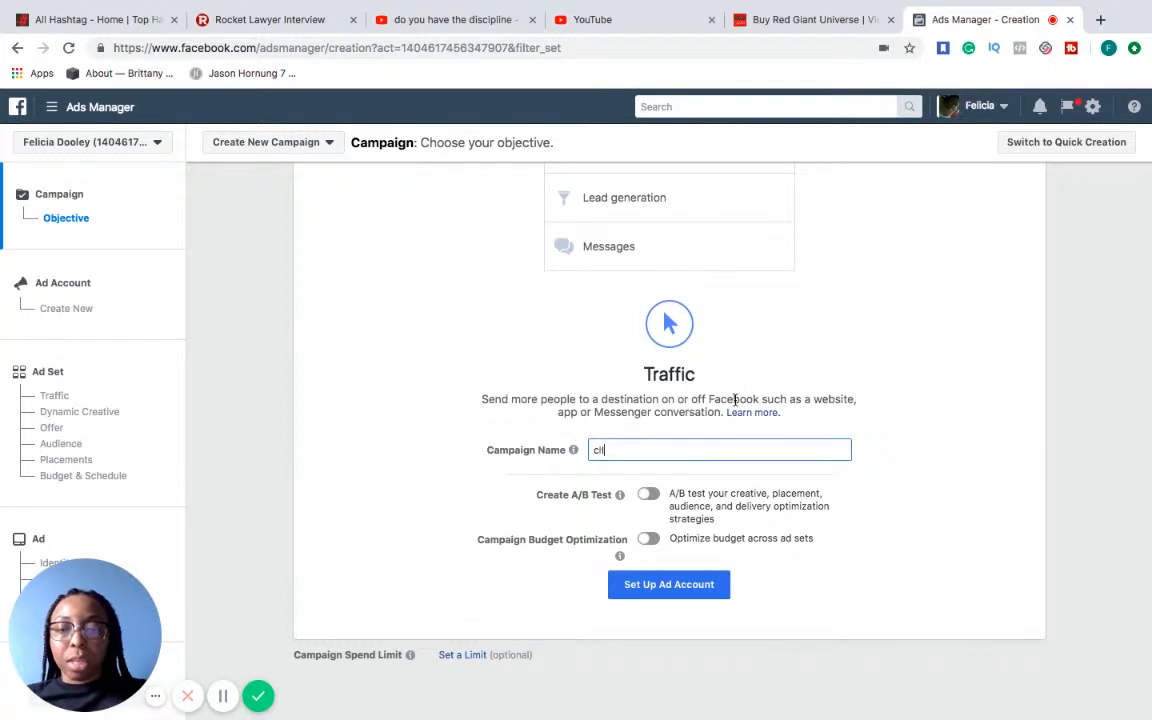
pyautogui.press('BackSpace')
pyautogui.press('BackSpace')
pyautogui.press('BackSpace')
pyautogui.write('l')
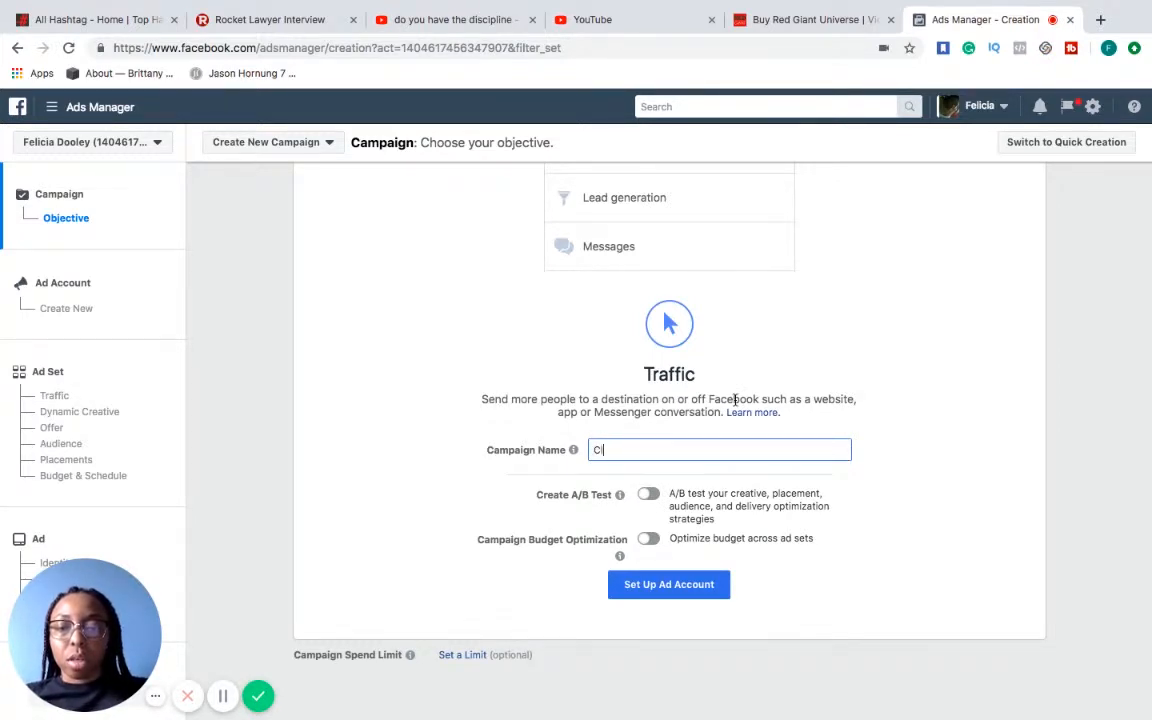
pyautogui.write('ickfunne')
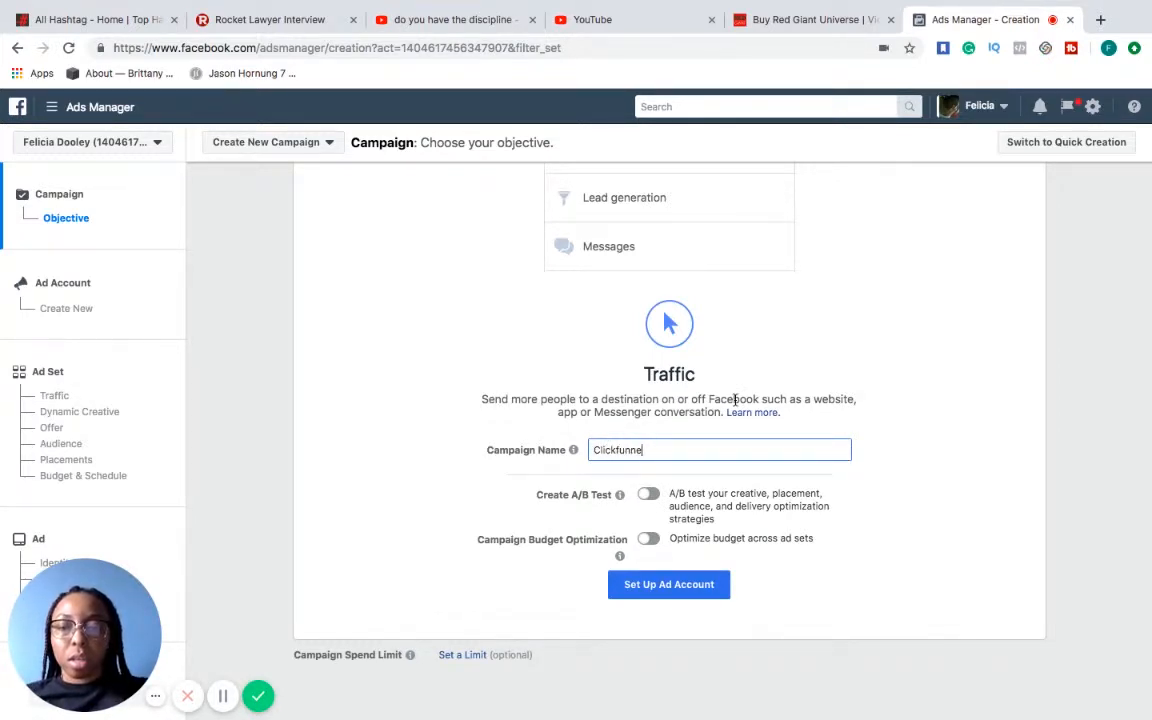
pyautogui.write('ls Affiliate')
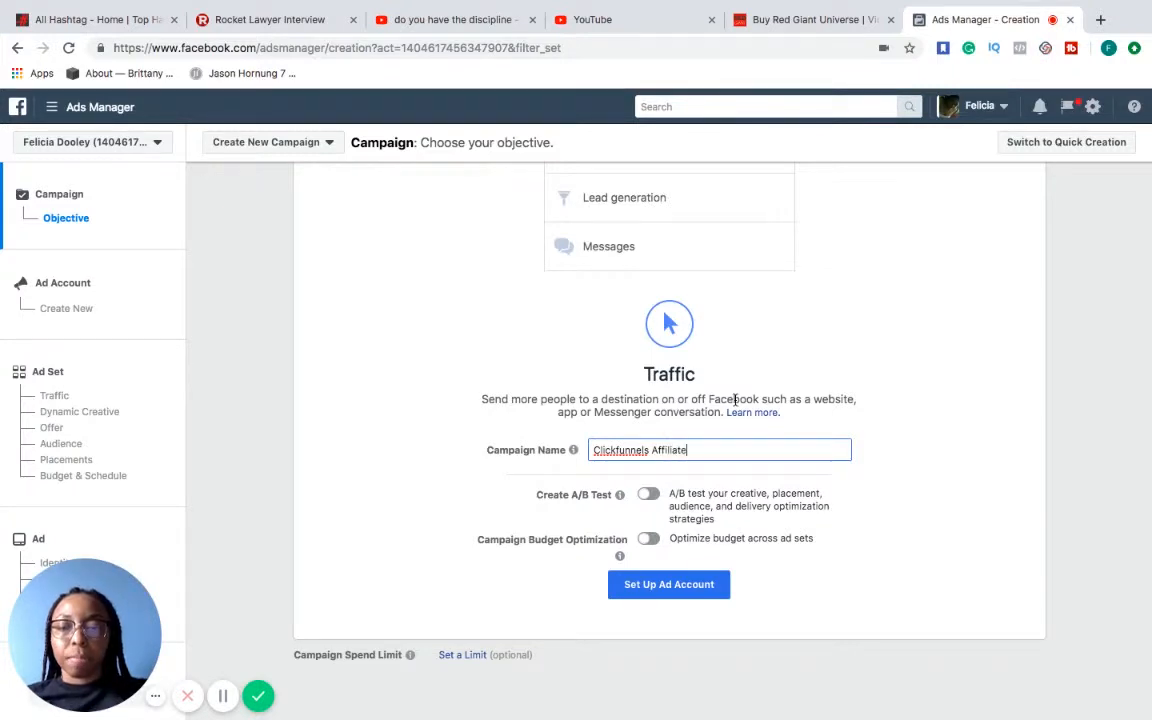
pyautogui.click(857, 568)
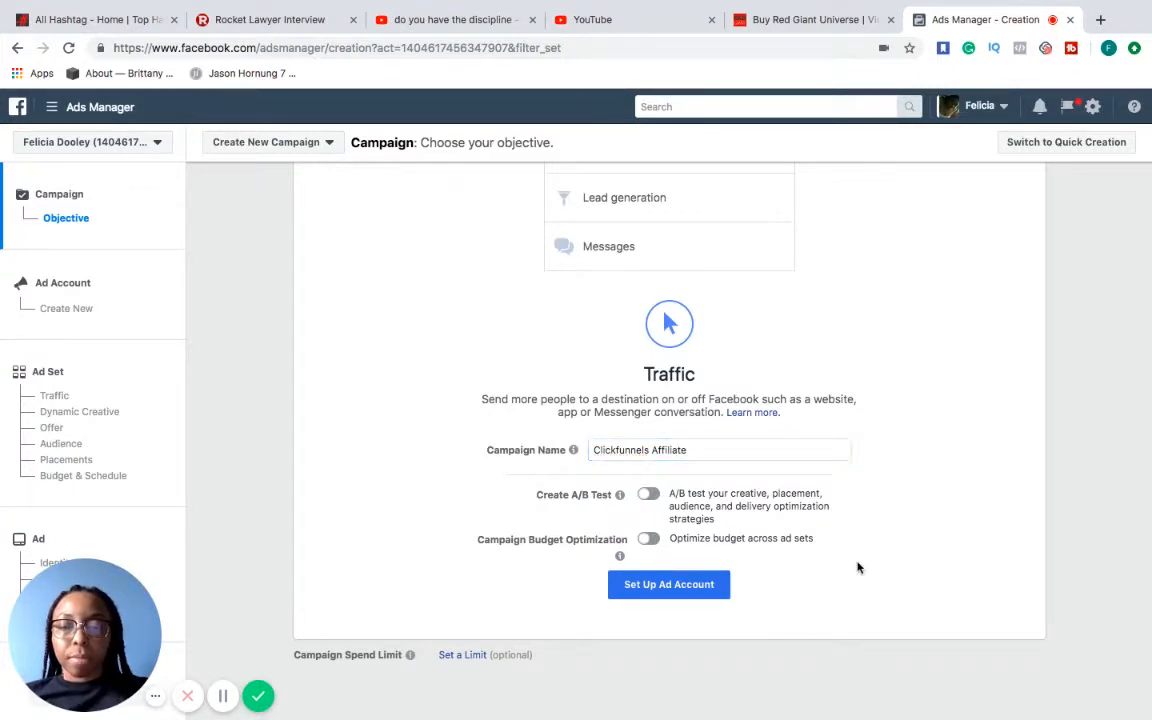
# Proceed to the ad account setup, set the time zone to America/New_York and continue to the ad set
pyautogui.click(692, 588)
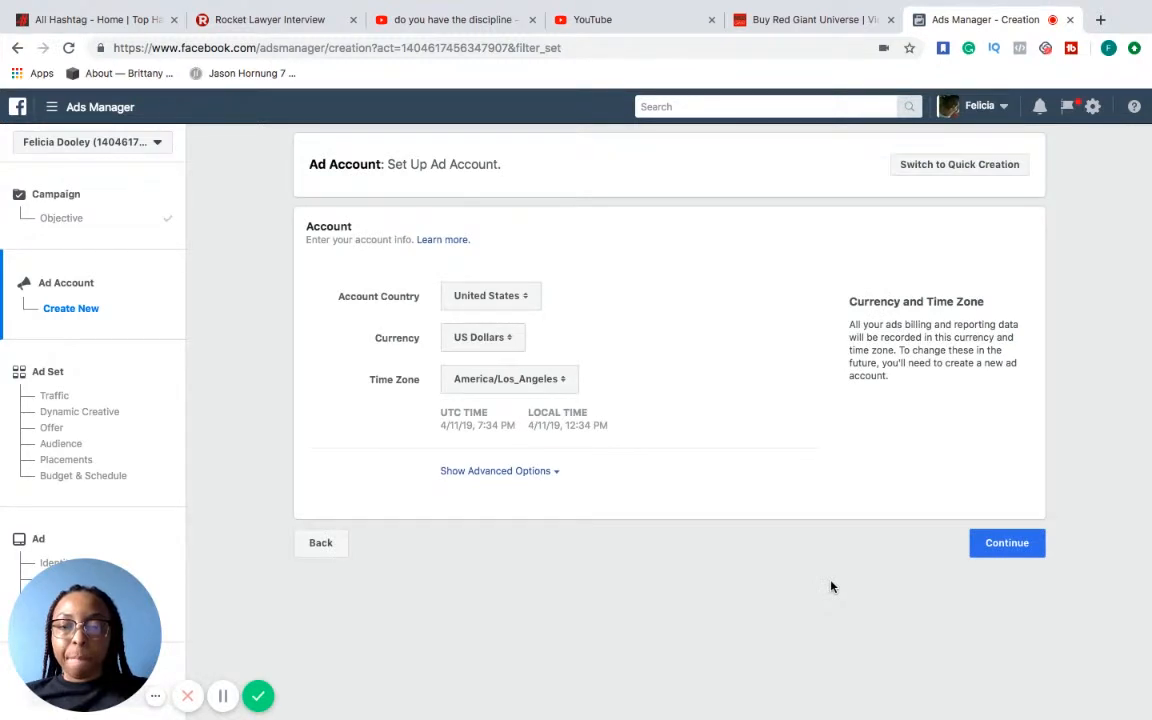
pyautogui.click(561, 380)
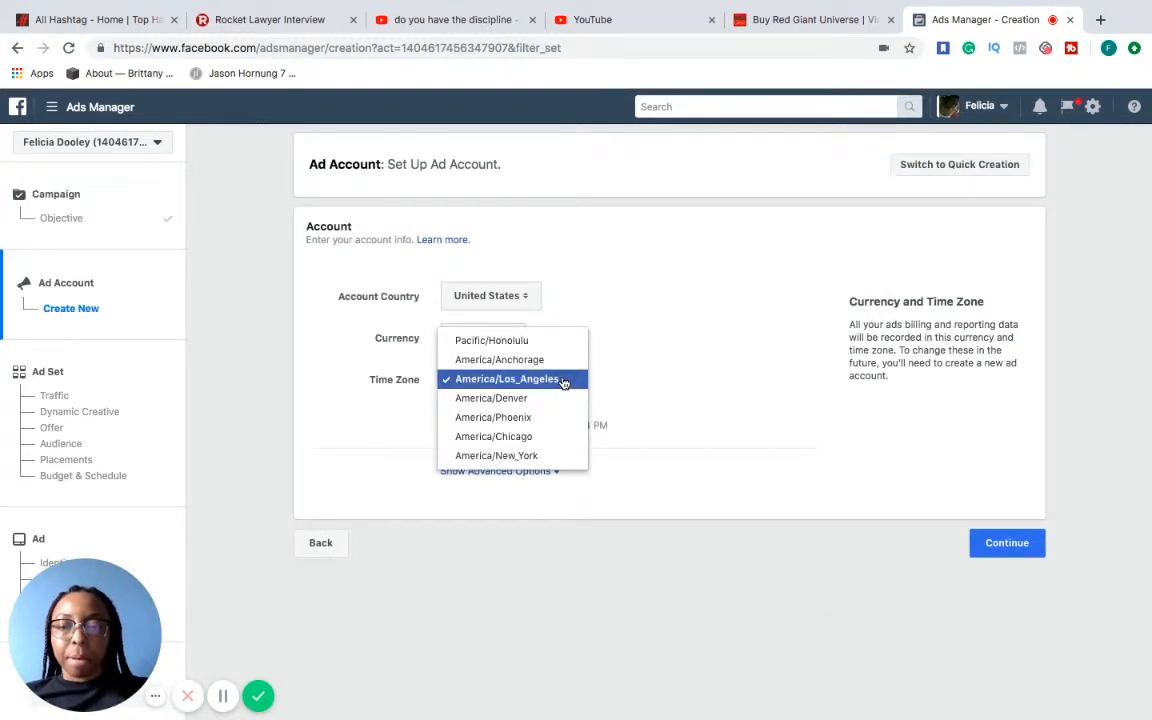
pyautogui.click(540, 455)
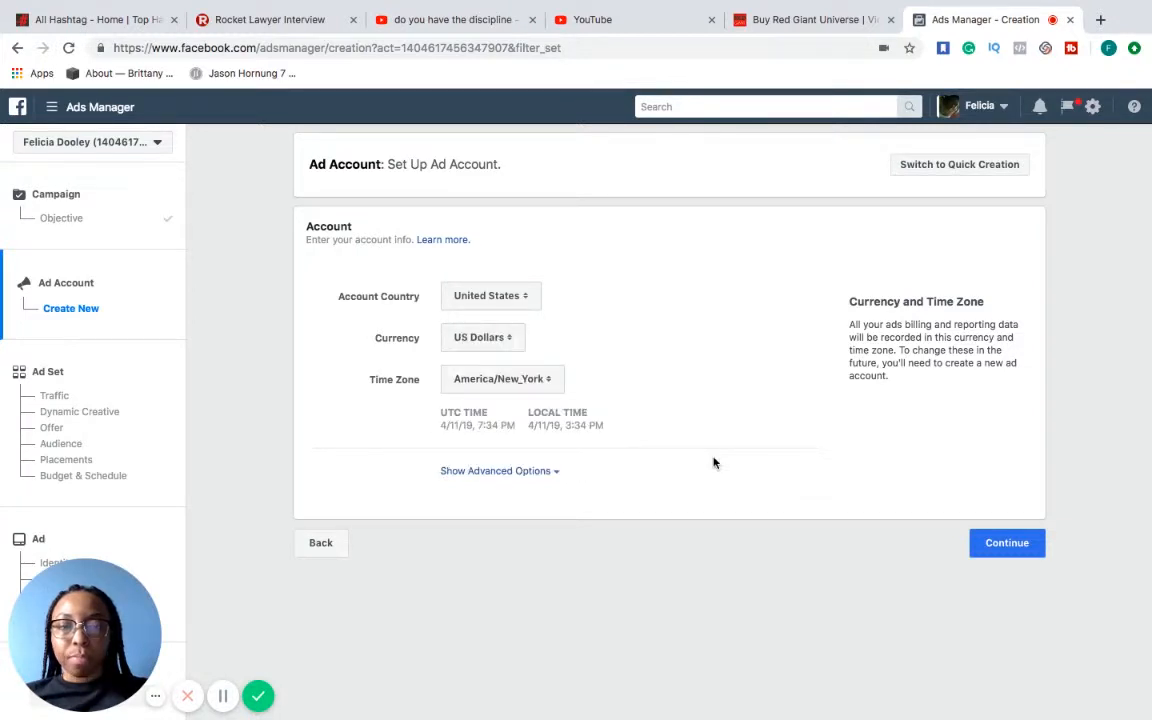
pyautogui.click(1005, 545)
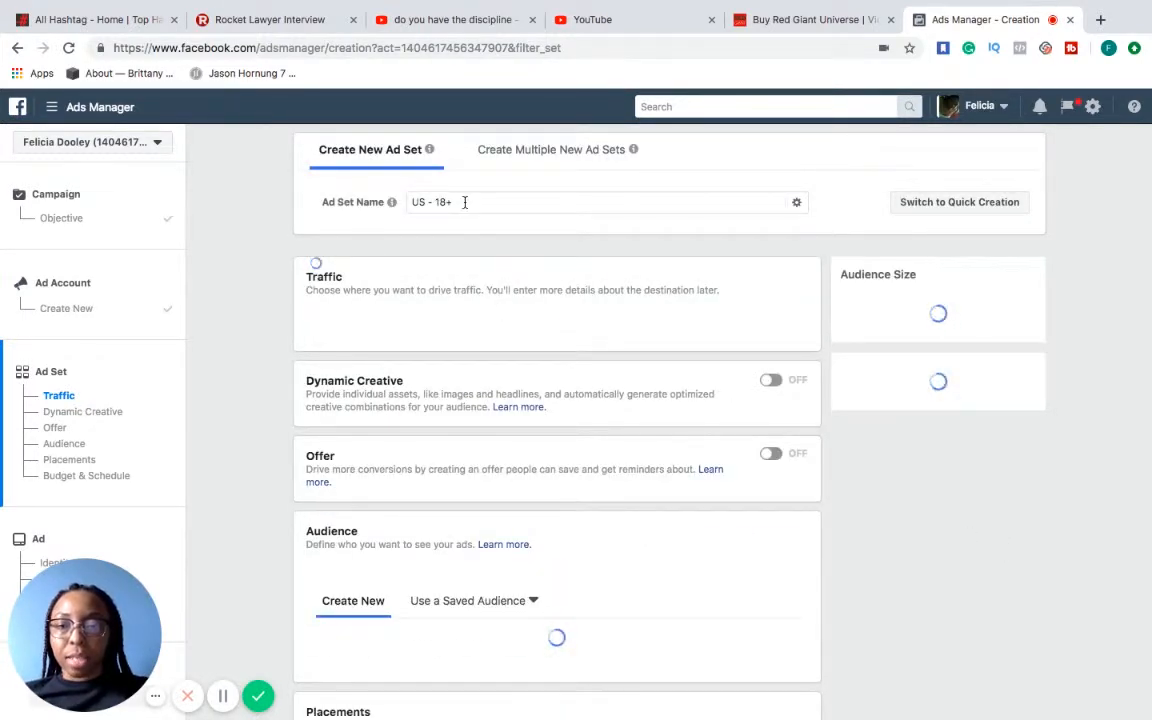
# Rename the new ad set as "Clickfunnels ad set"
pyautogui.doubleClick(464, 202)
pyautogui.tripleClick(464, 202)
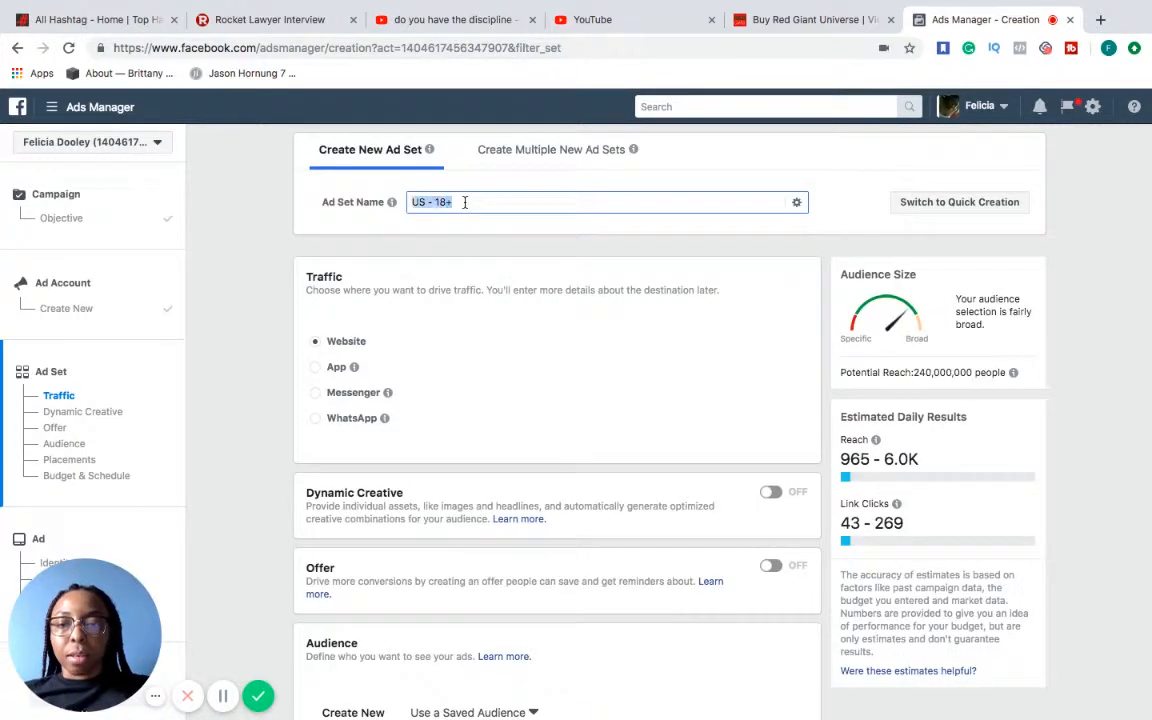
pyautogui.write('Clcik')
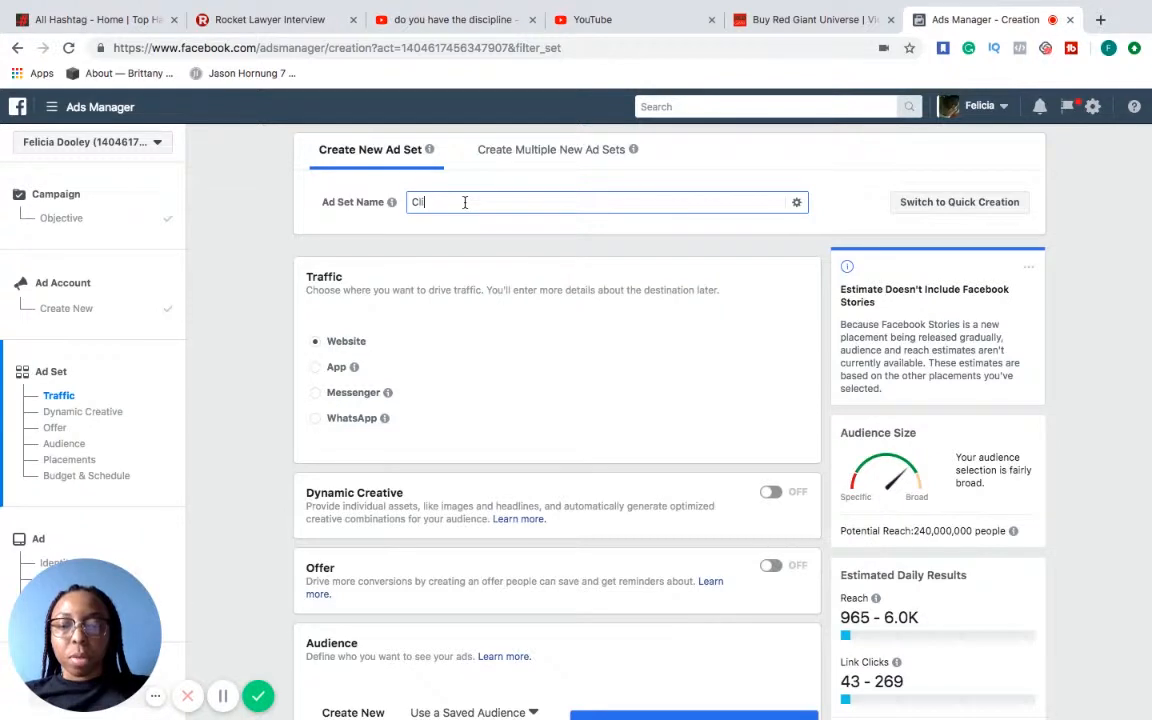
pyautogui.write('kf')
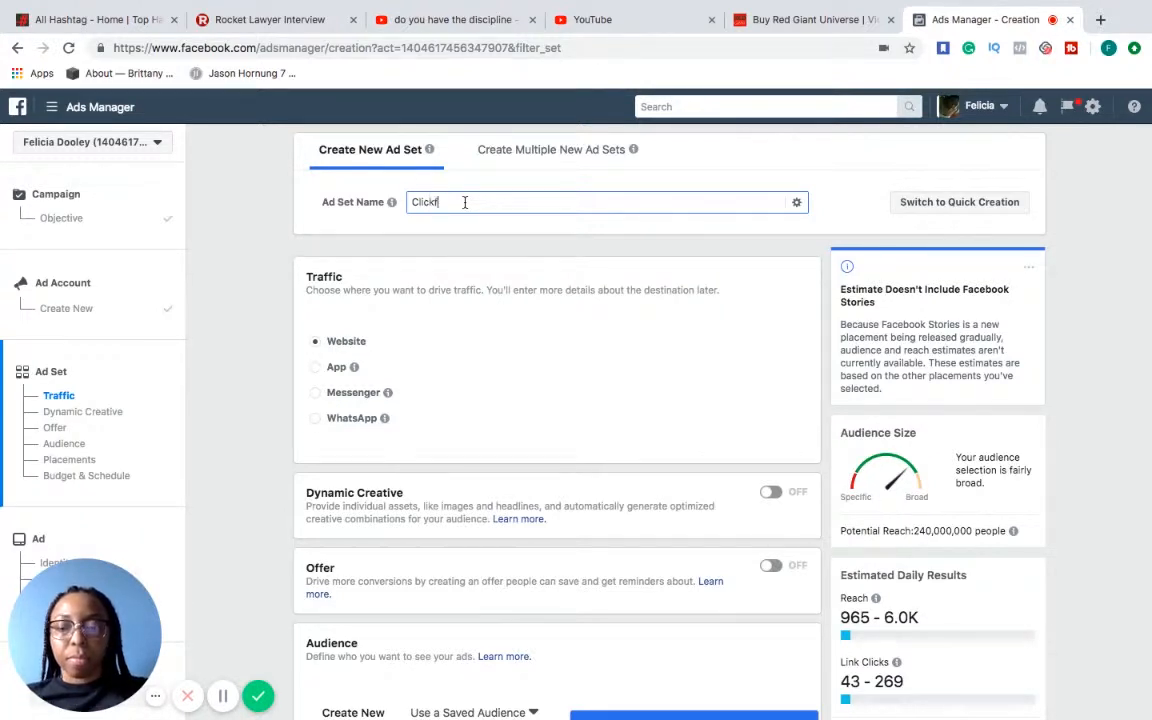
pyautogui.write('unnels ad set')
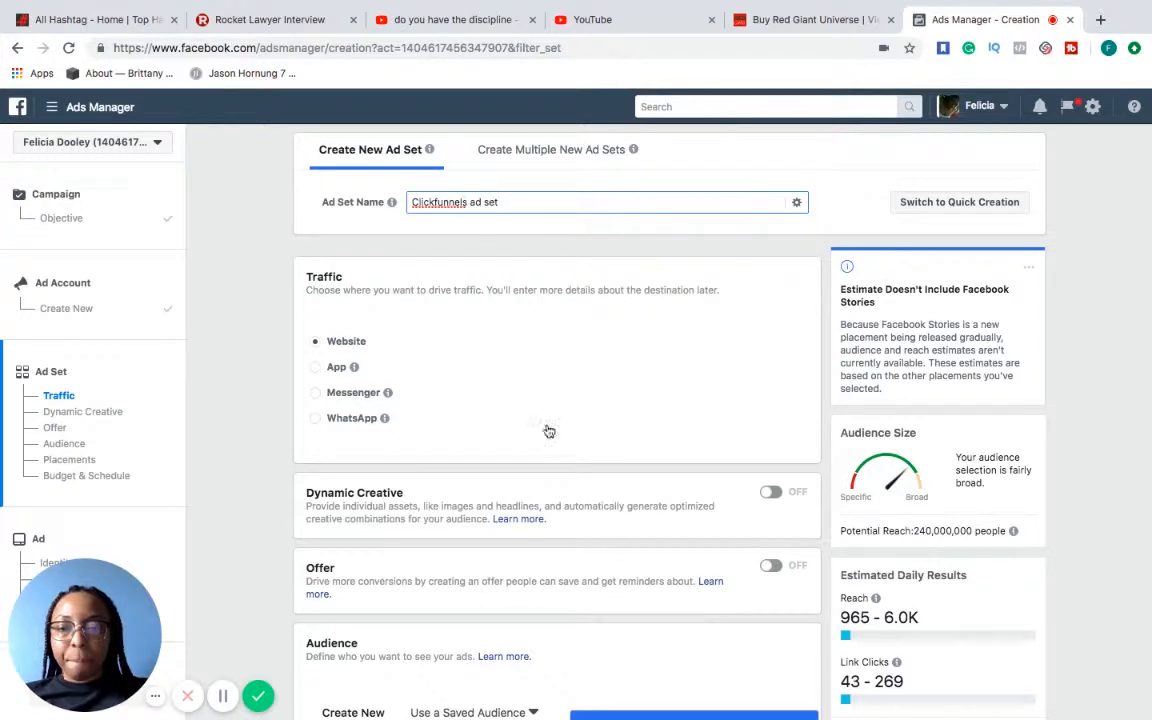
# Dismiss the lookalike audience tip in the ad set's Audience section and check the default audience's potential reach
pyautogui.scroll(-1, 549, 431)
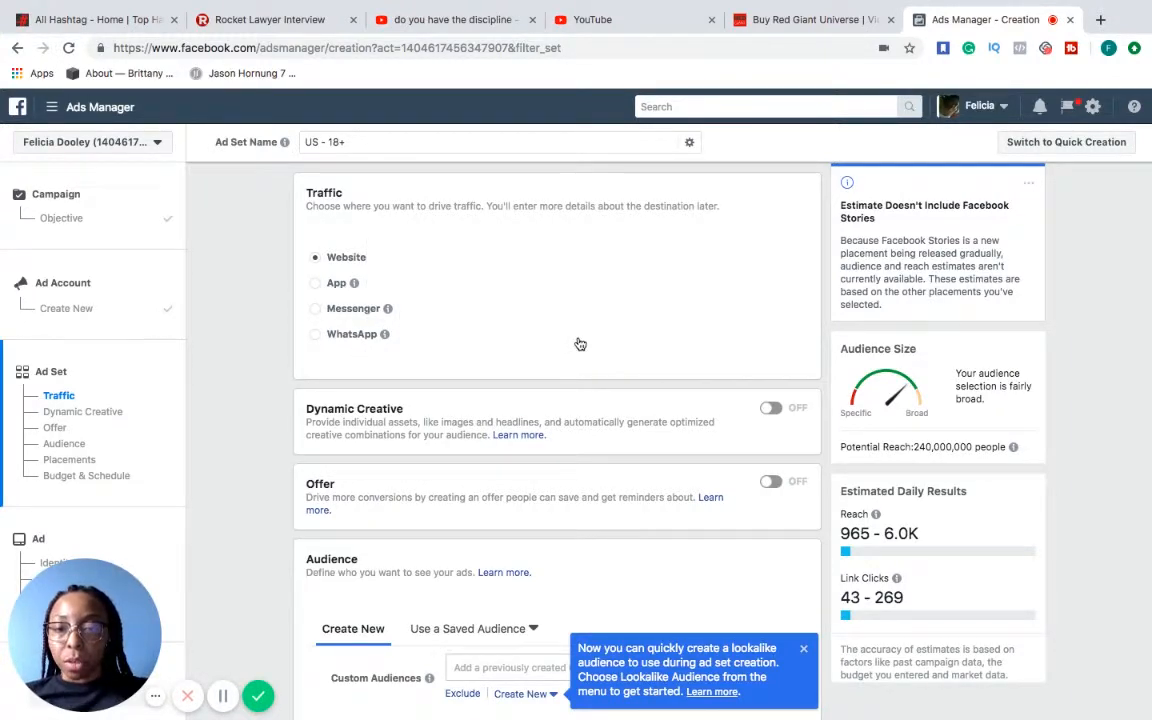
pyautogui.scroll(-3, 580, 344)
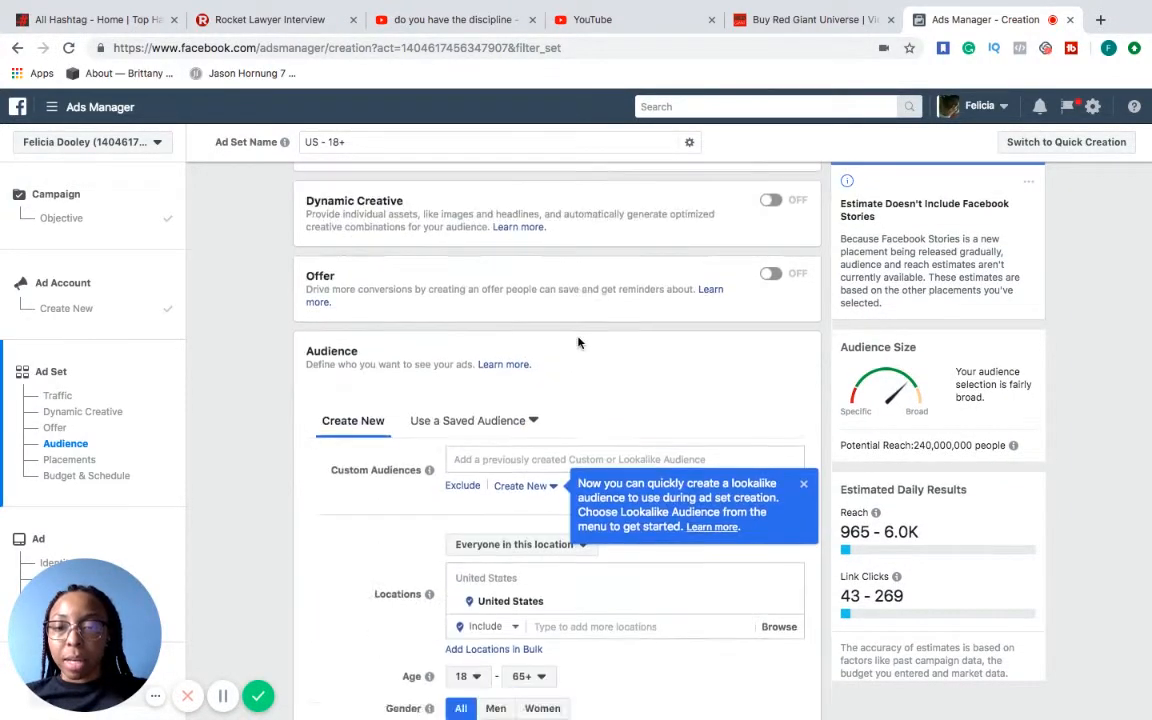
pyautogui.scroll(-2, 577, 343)
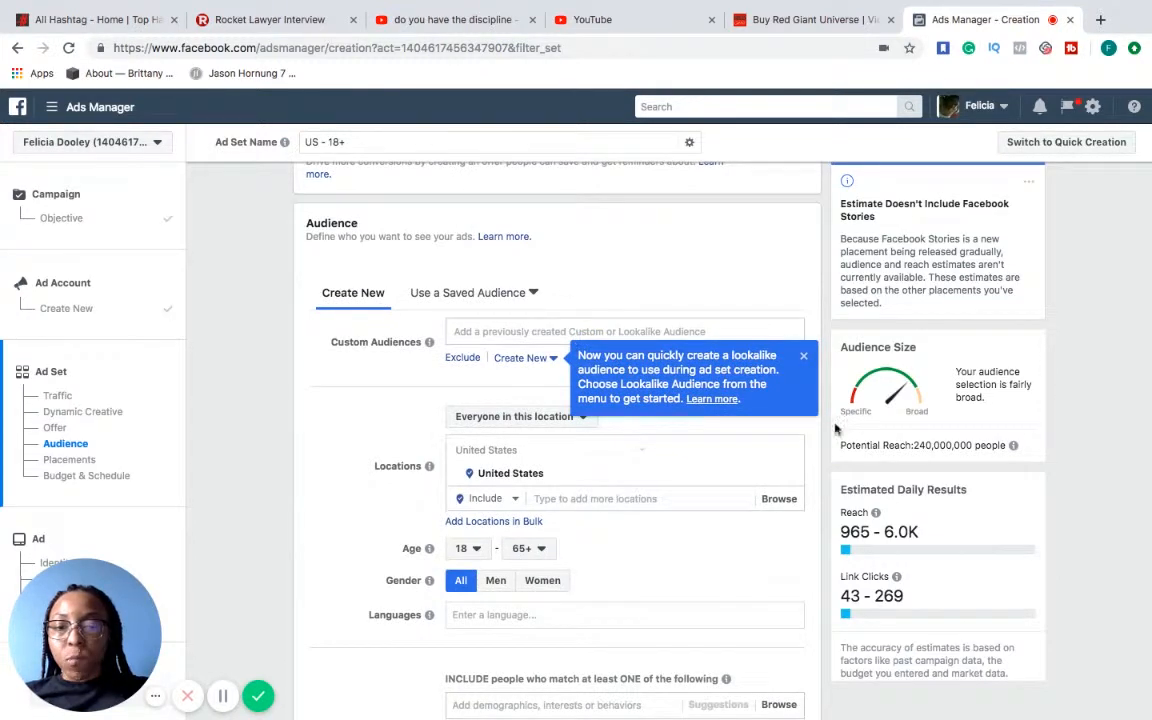
pyautogui.click(803, 356)
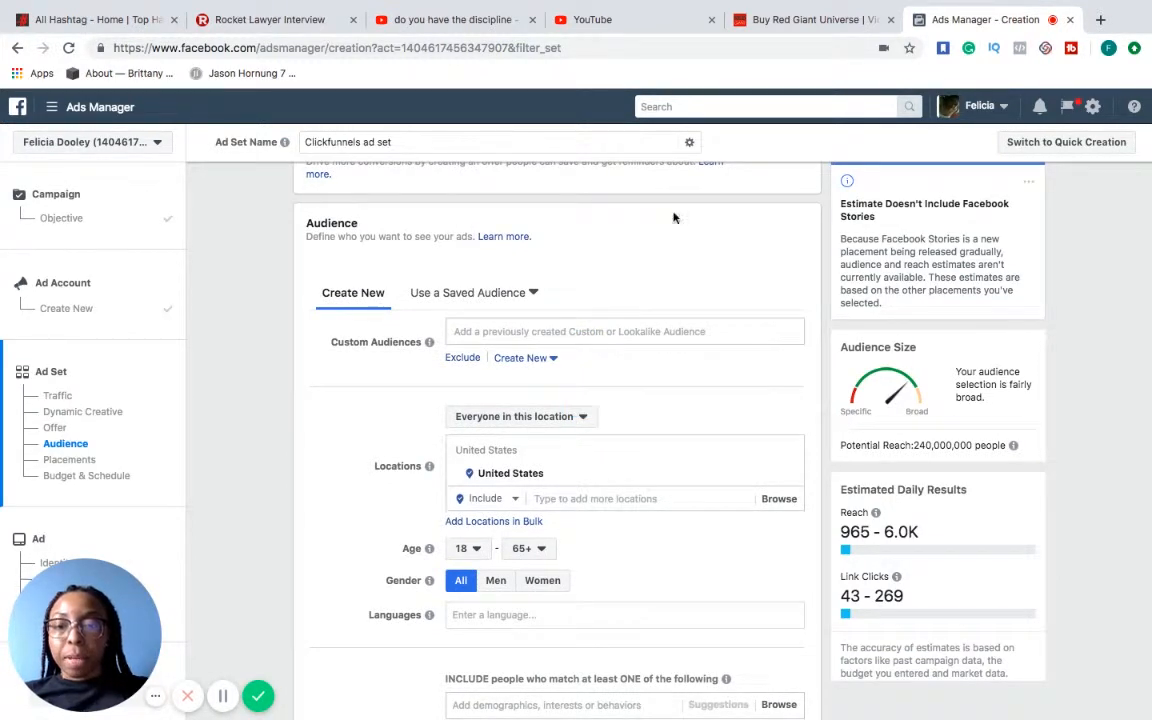
pyautogui.scroll(3, 650, 301)
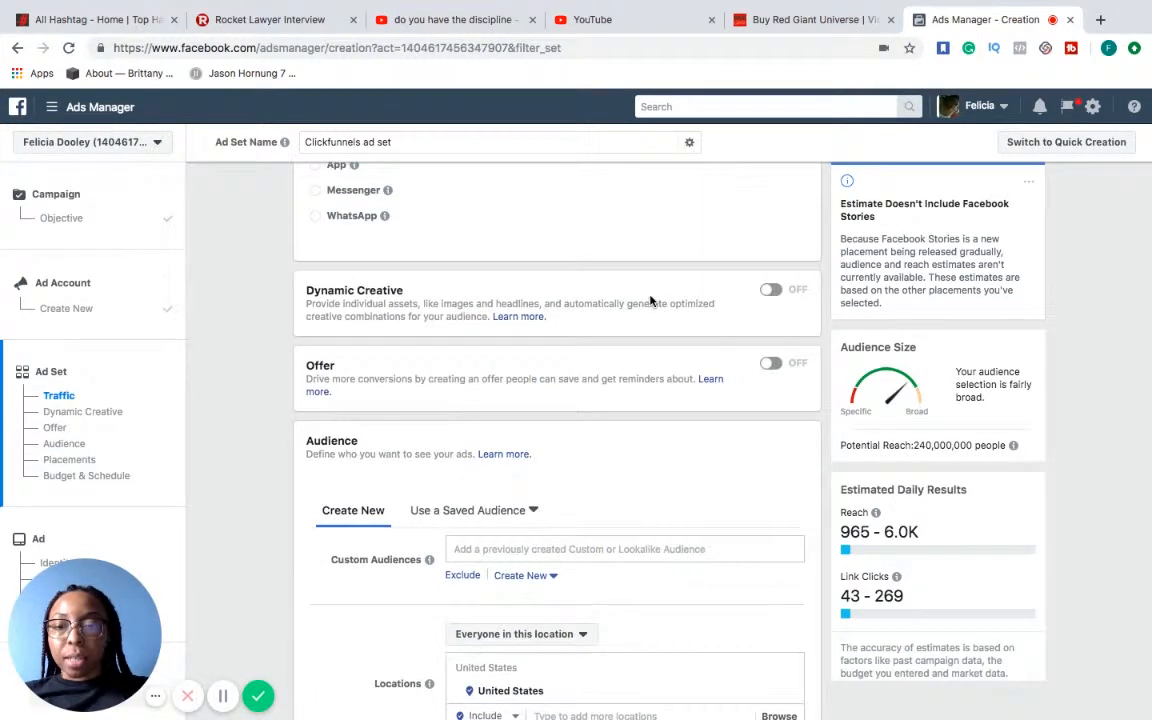
pyautogui.scroll(-4, 650, 301)
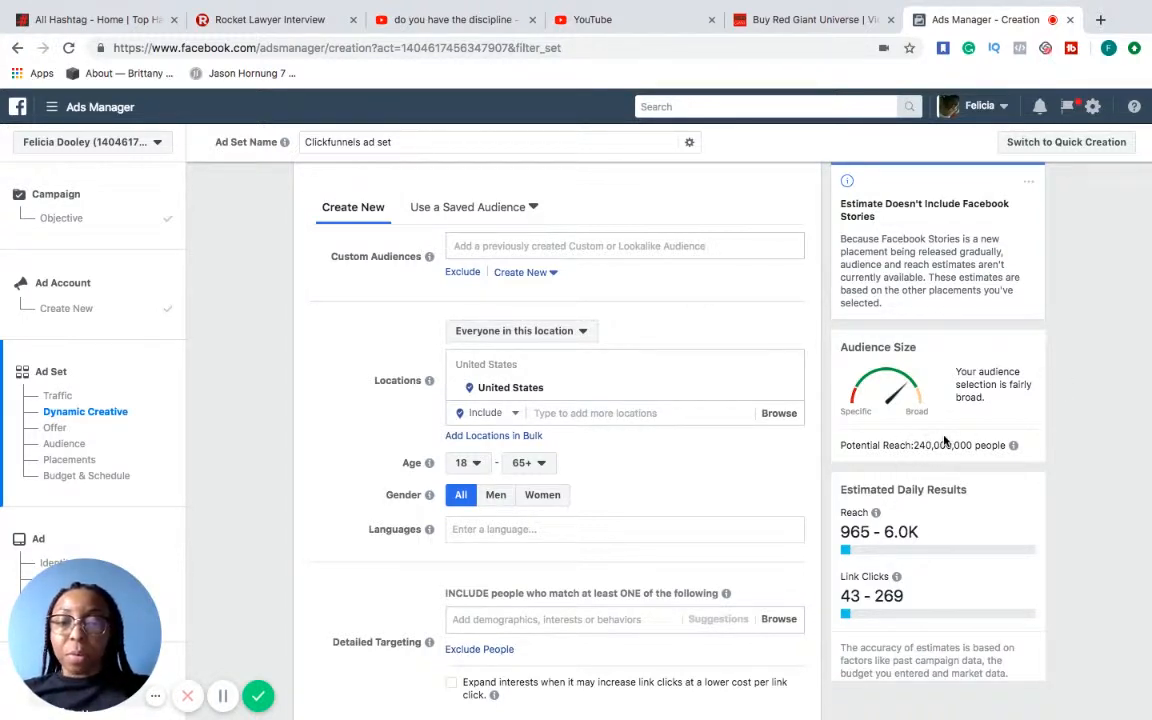
pyautogui.moveTo(1013, 445)
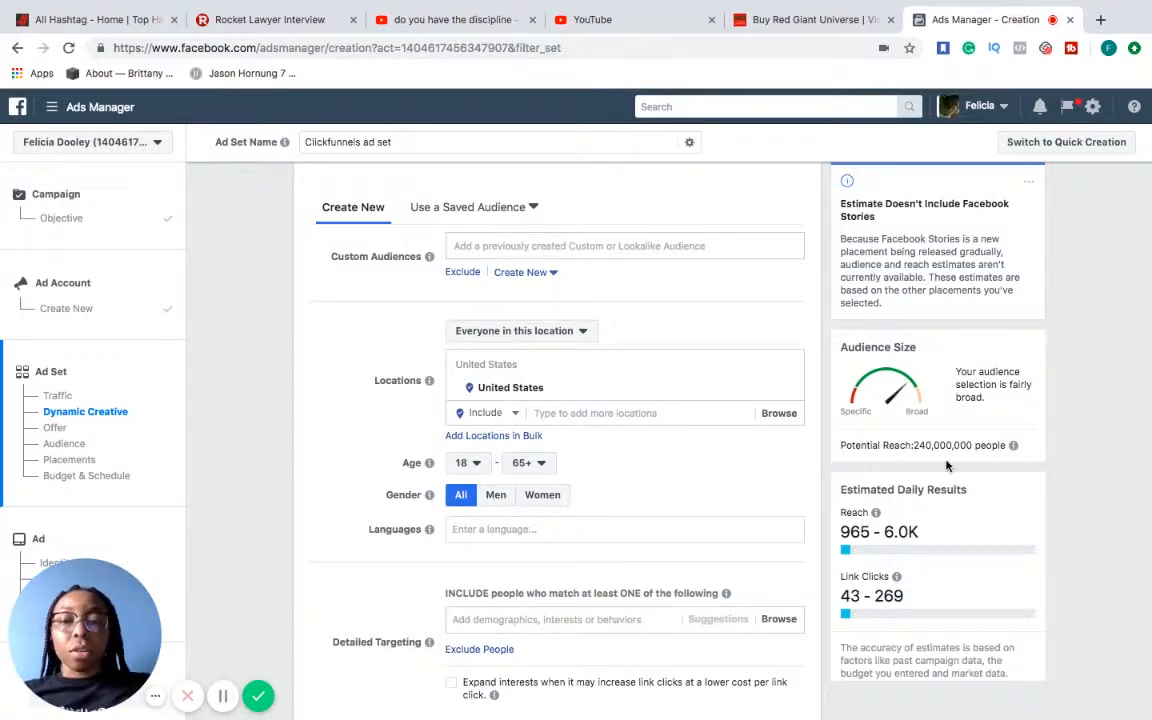
# Search for Brooklyn NY as audience location, include Brooklyn Brg, New York, and check the reach and link click estimates
pyautogui.click(716, 411)
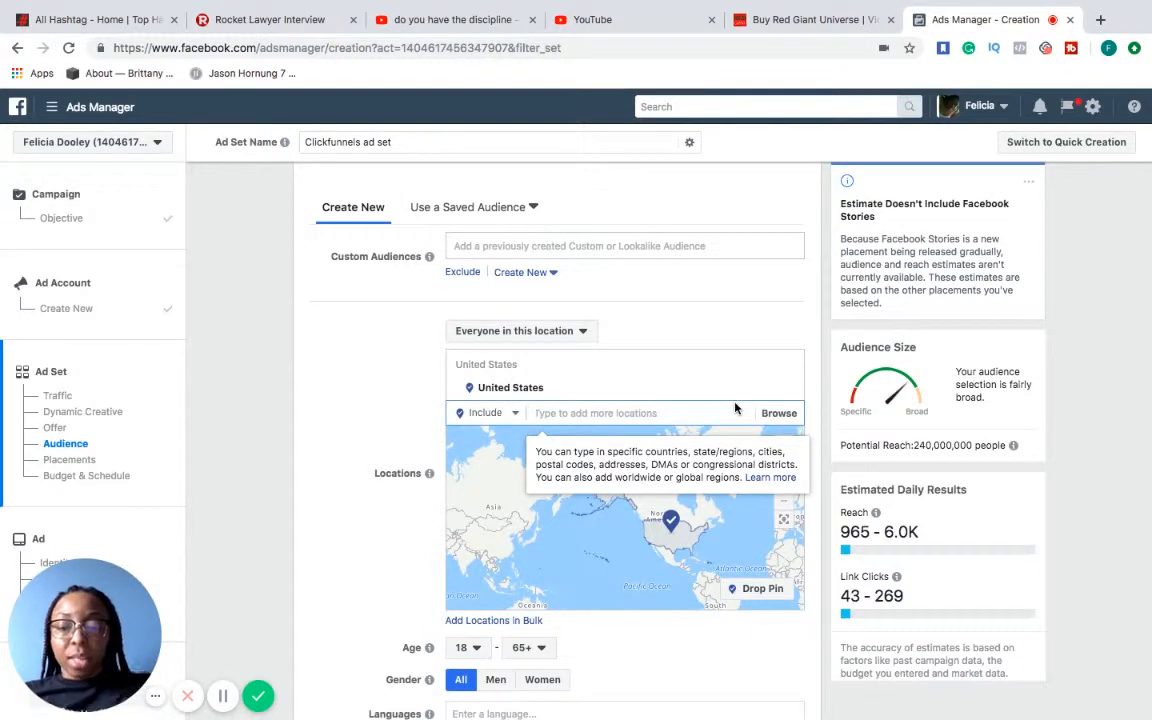
pyautogui.write('Brooklyn NY')
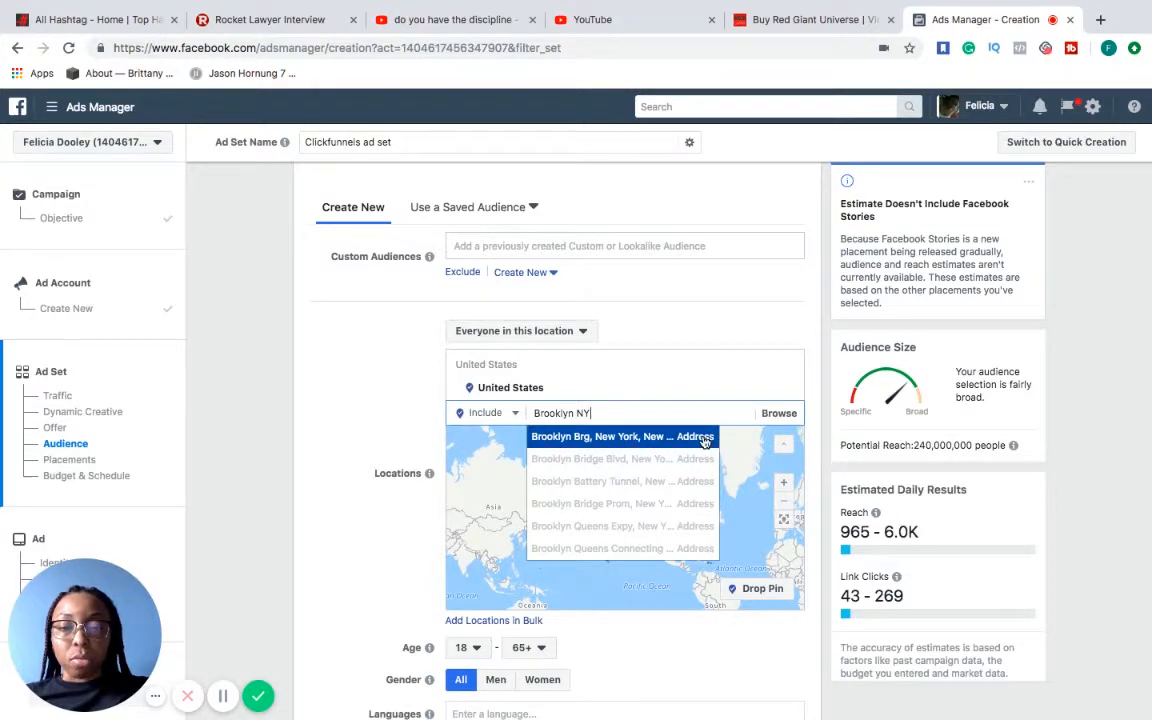
pyautogui.click(706, 441)
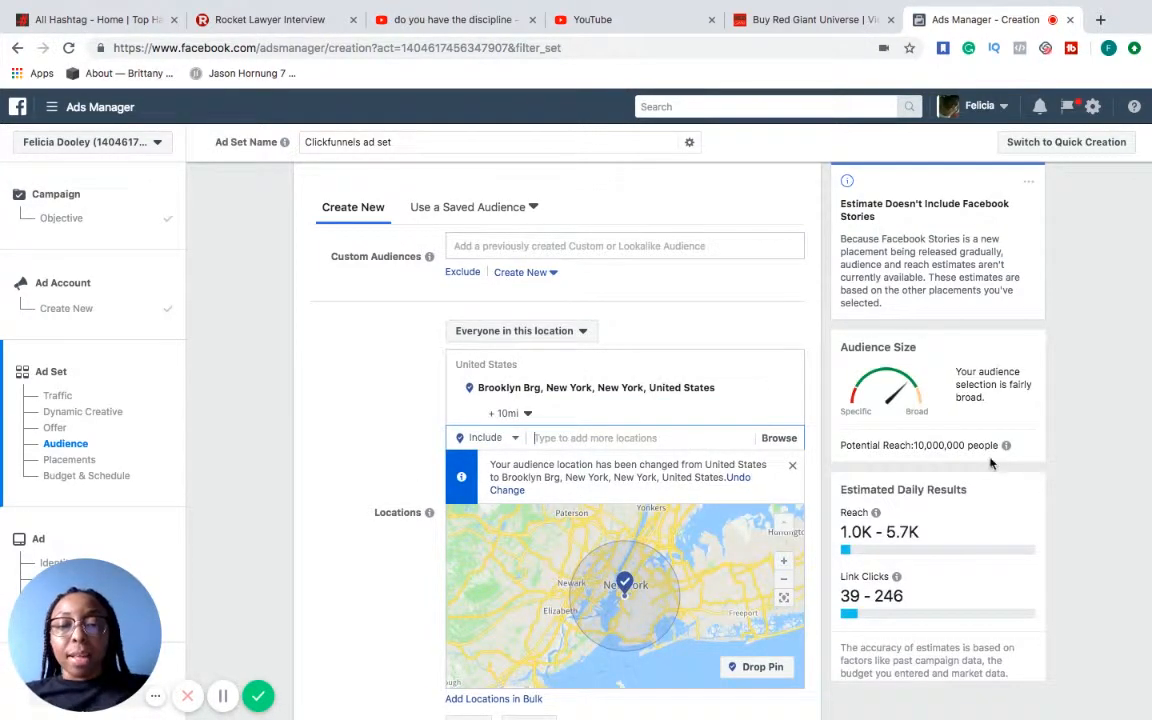
pyautogui.moveTo(895, 586)
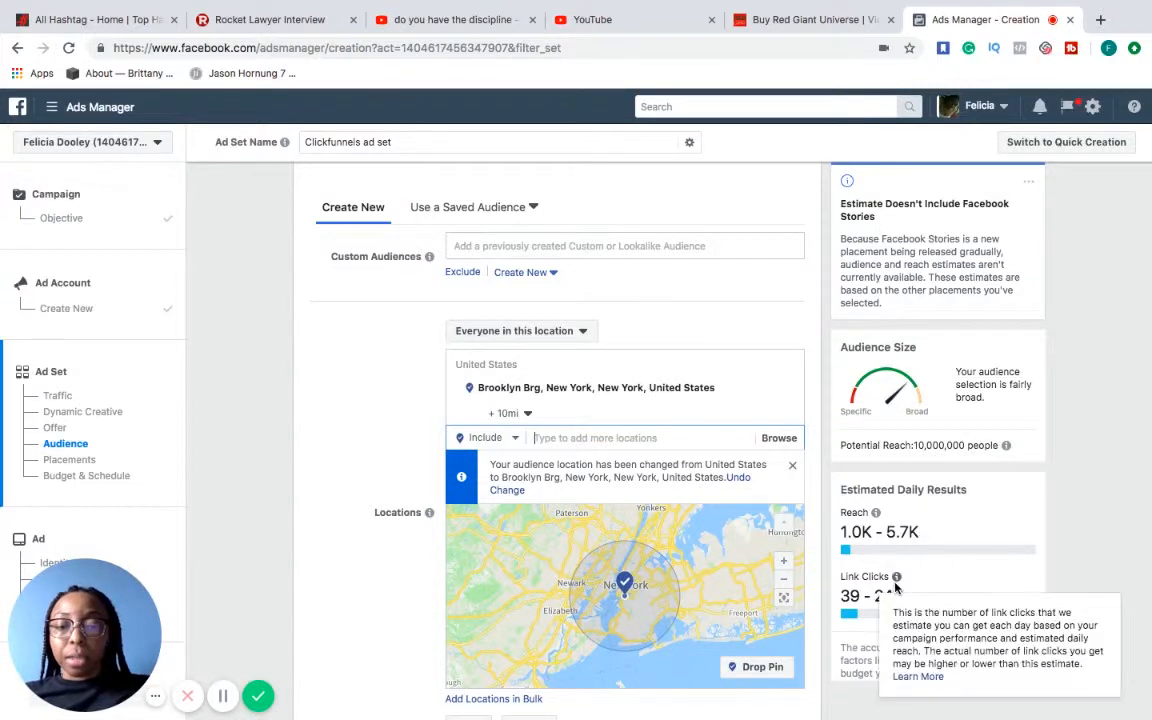
pyautogui.scroll(-2, 940, 480)
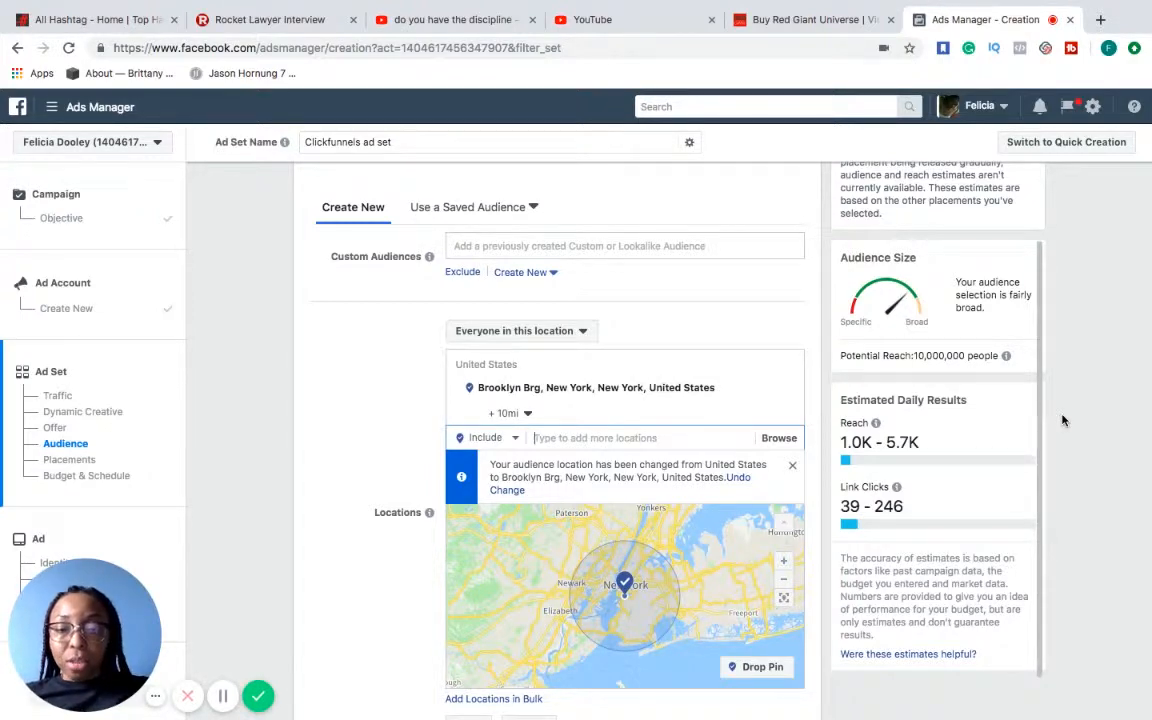
# Set the target audience's age range to 25–54
pyautogui.scroll(-3, 352, 510)
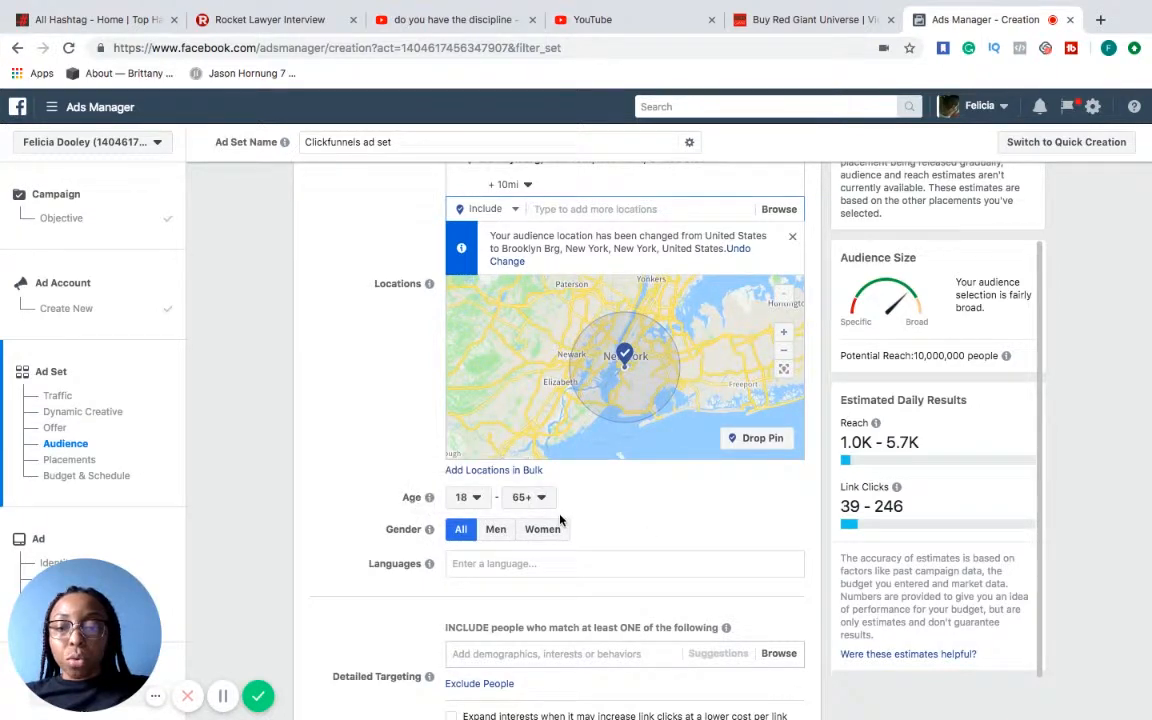
pyautogui.click(478, 497)
pyautogui.scroll(-1, 485, 466)
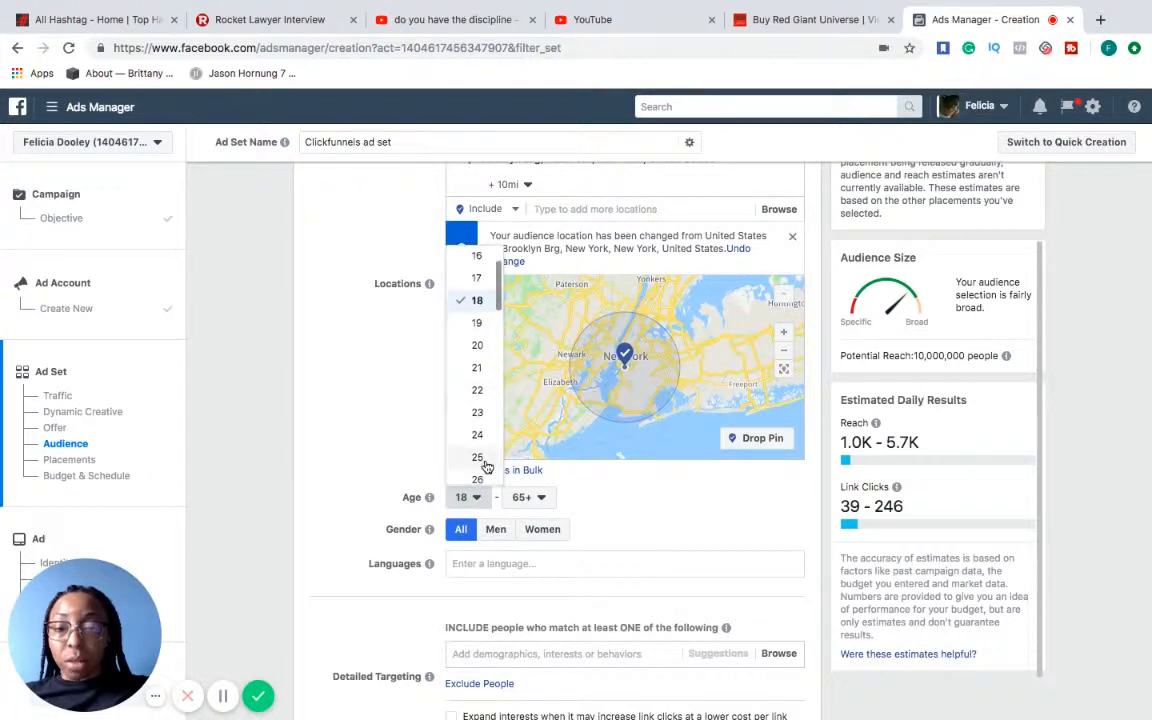
pyautogui.click(480, 458)
pyautogui.click(538, 498)
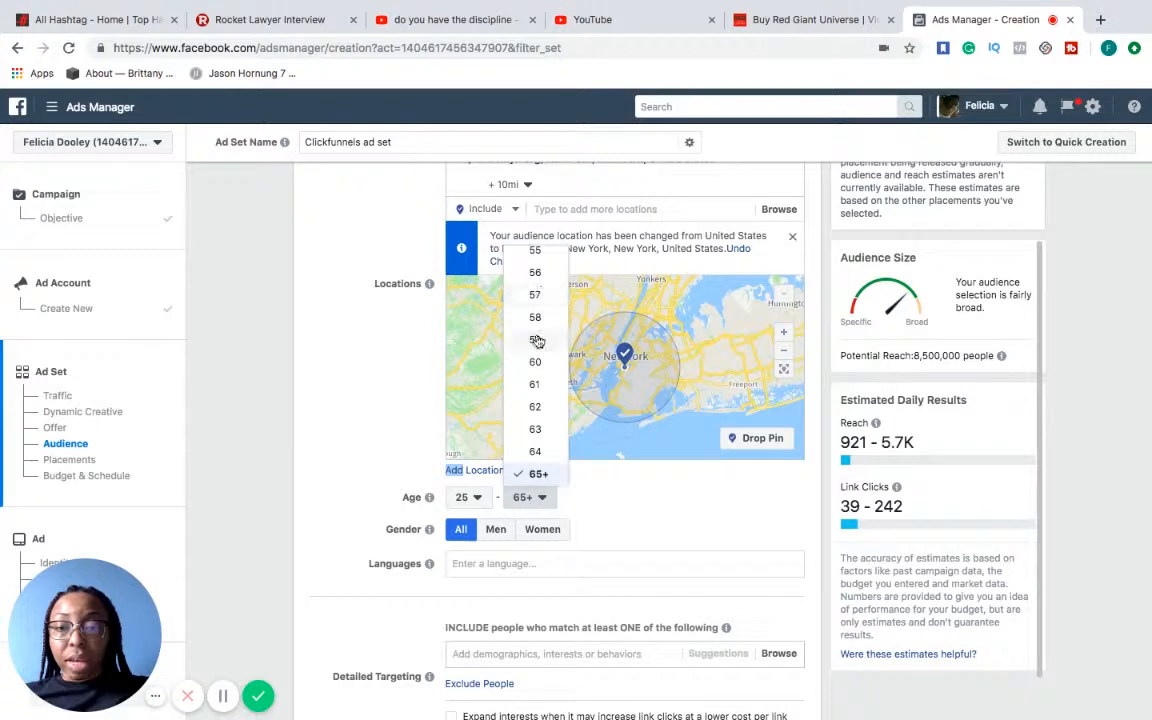
pyautogui.scroll(2, 537, 342)
pyautogui.click(537, 300)
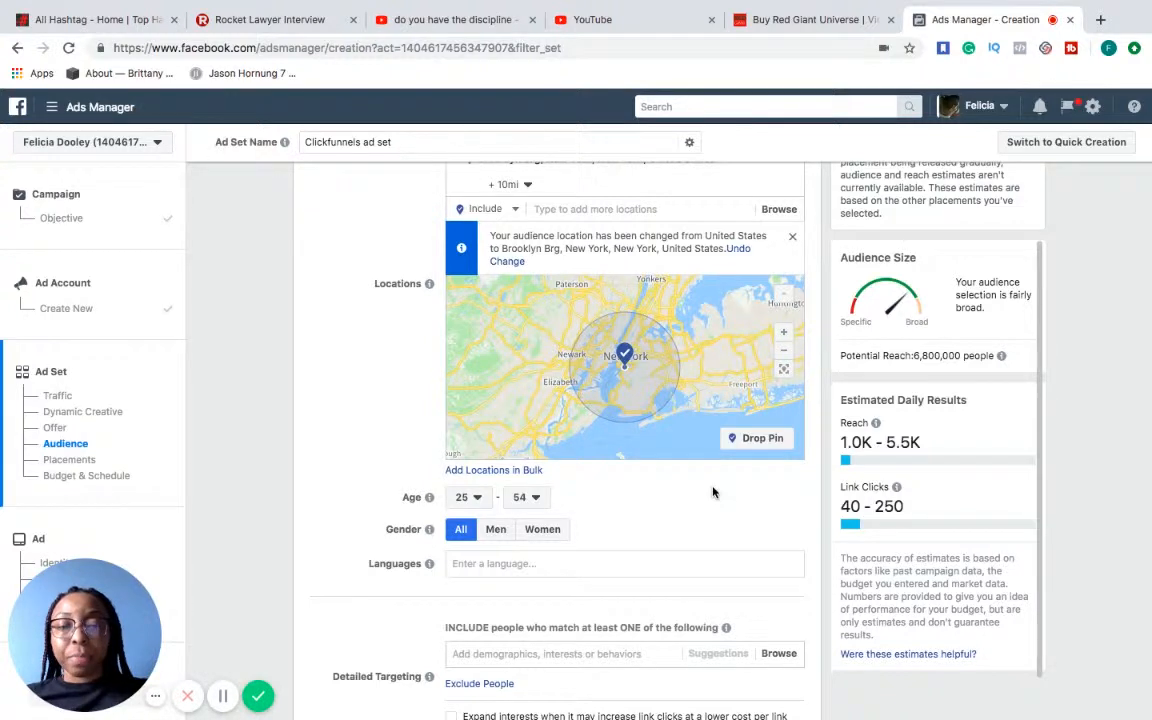
# Add English (All) as the target audience's language
pyautogui.click(645, 563)
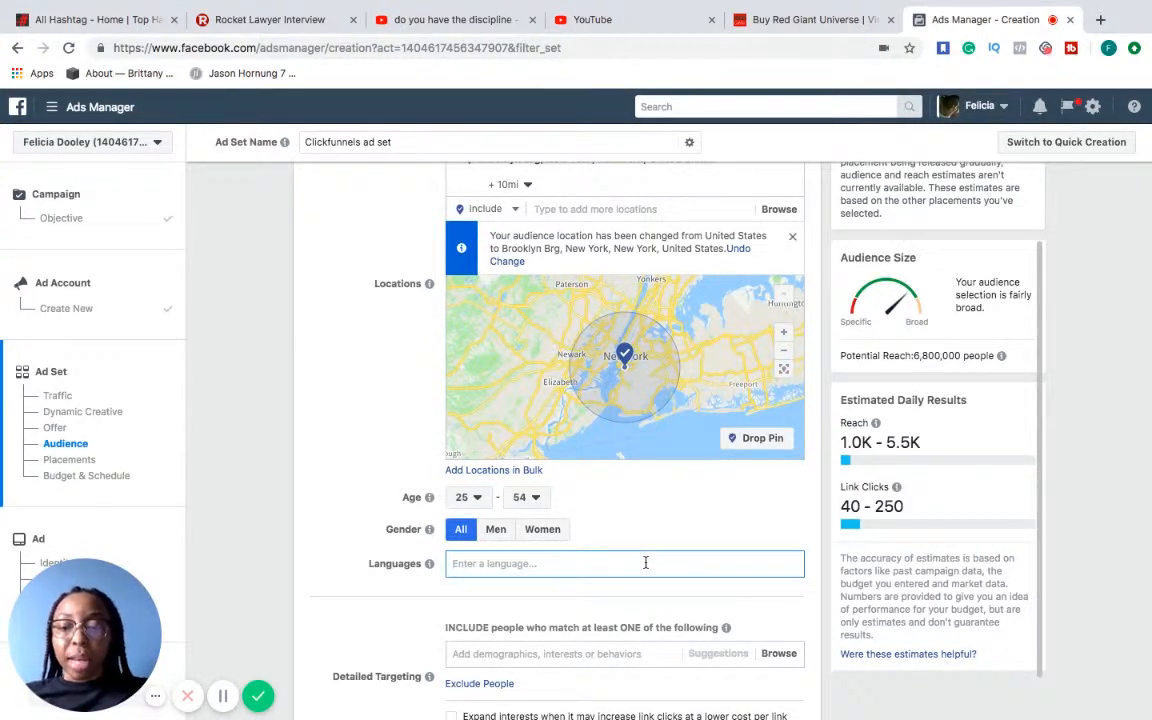
pyautogui.write('Engl')
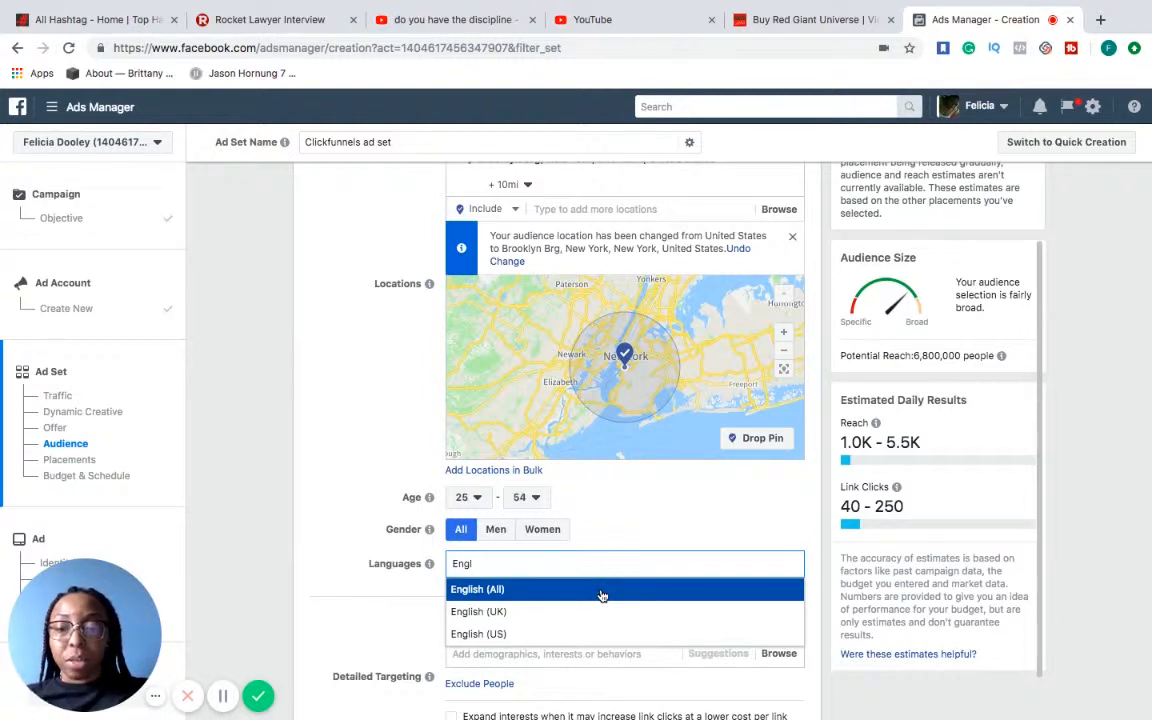
pyautogui.click(603, 592)
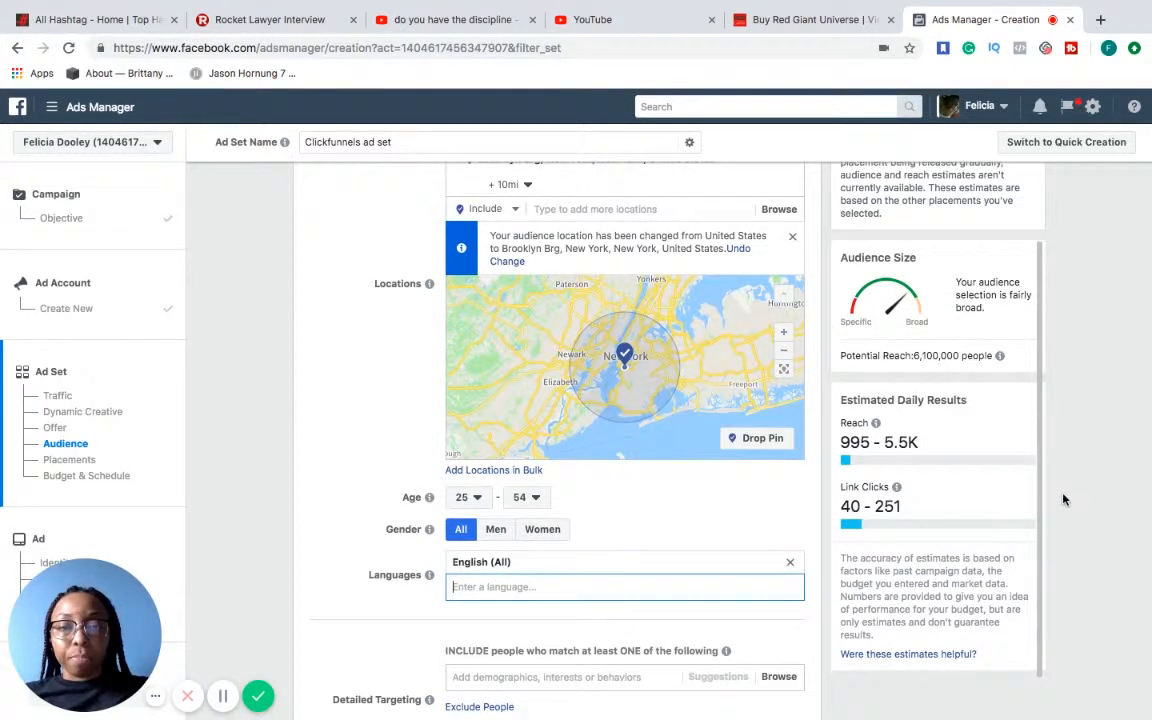
pyautogui.scroll(-4, 1063, 499)
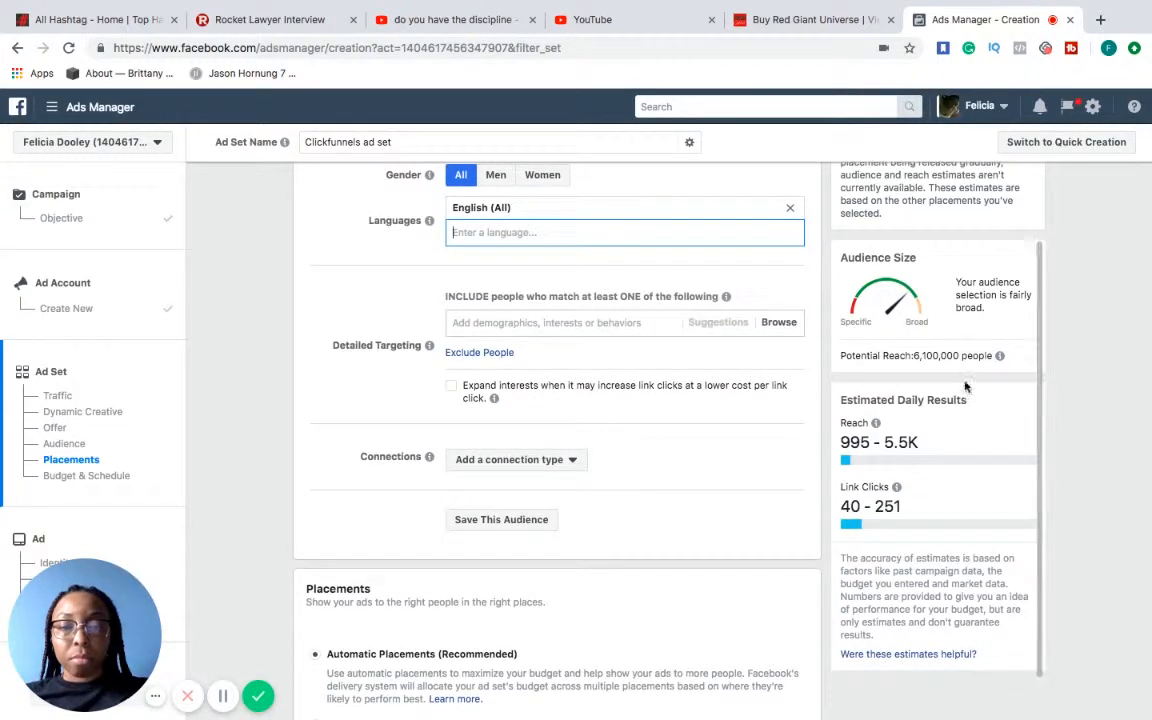
# Add Mike Dillard as an included interest in the detailed targeting and dismiss the audience tip
pyautogui.click(593, 322)
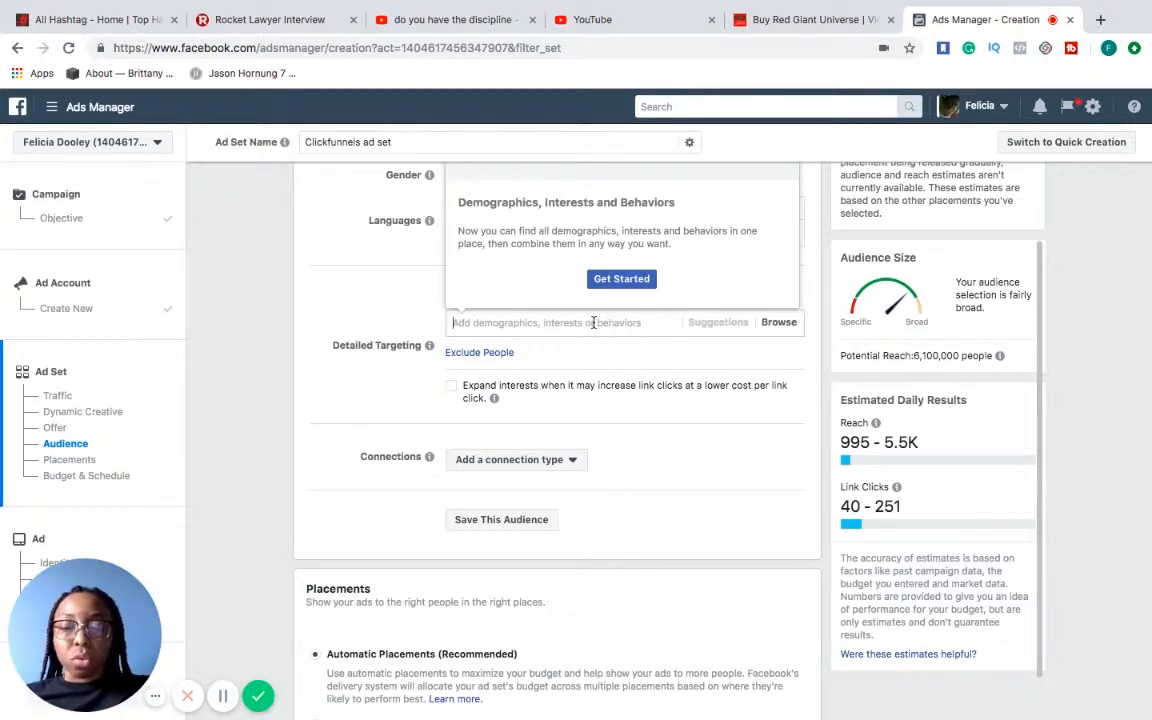
pyautogui.write('Mike')
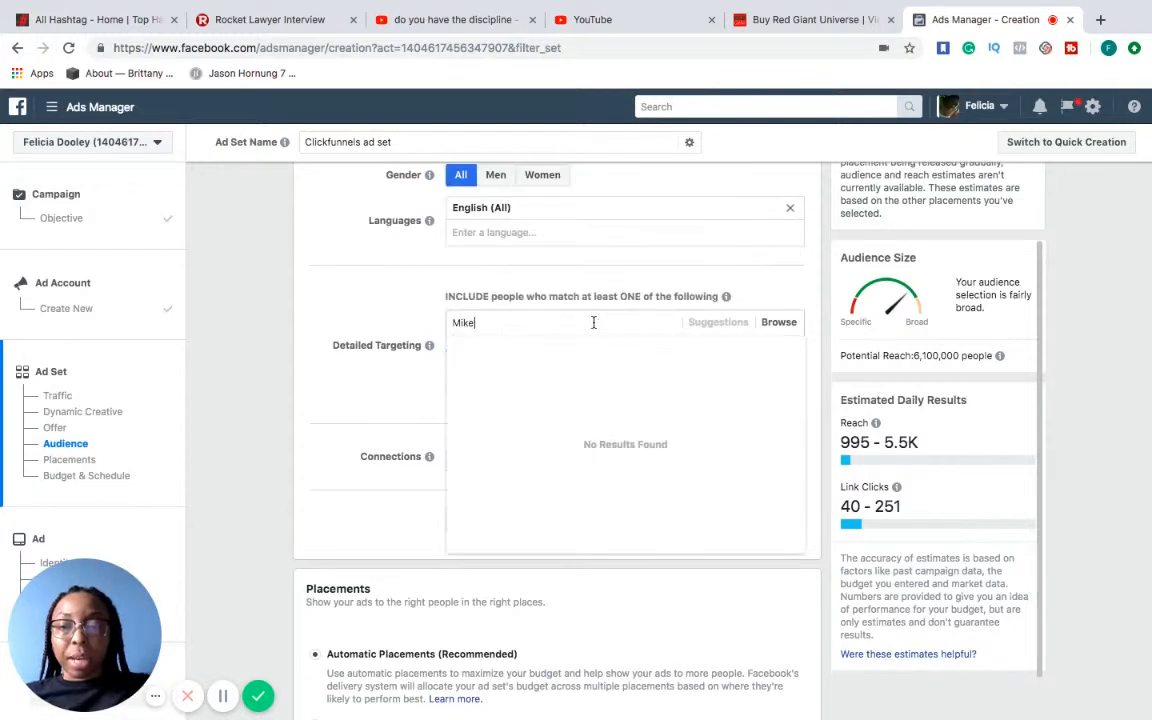
pyautogui.write(' dillard')
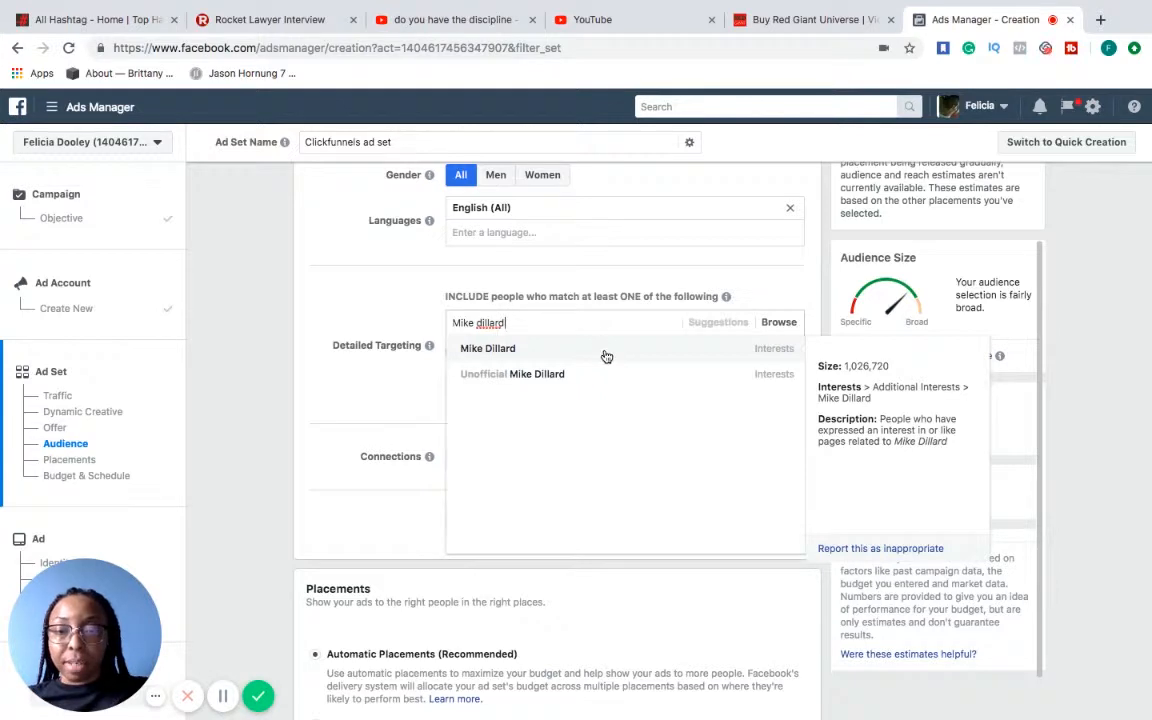
pyautogui.click(605, 352)
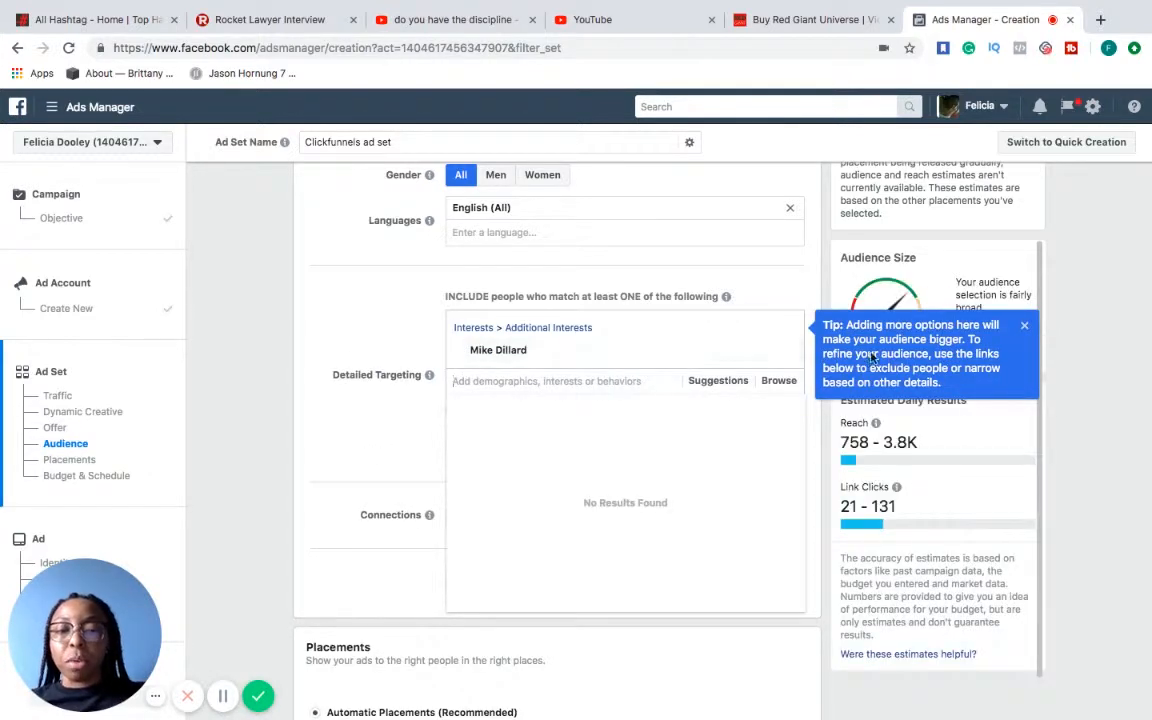
pyautogui.click(1024, 326)
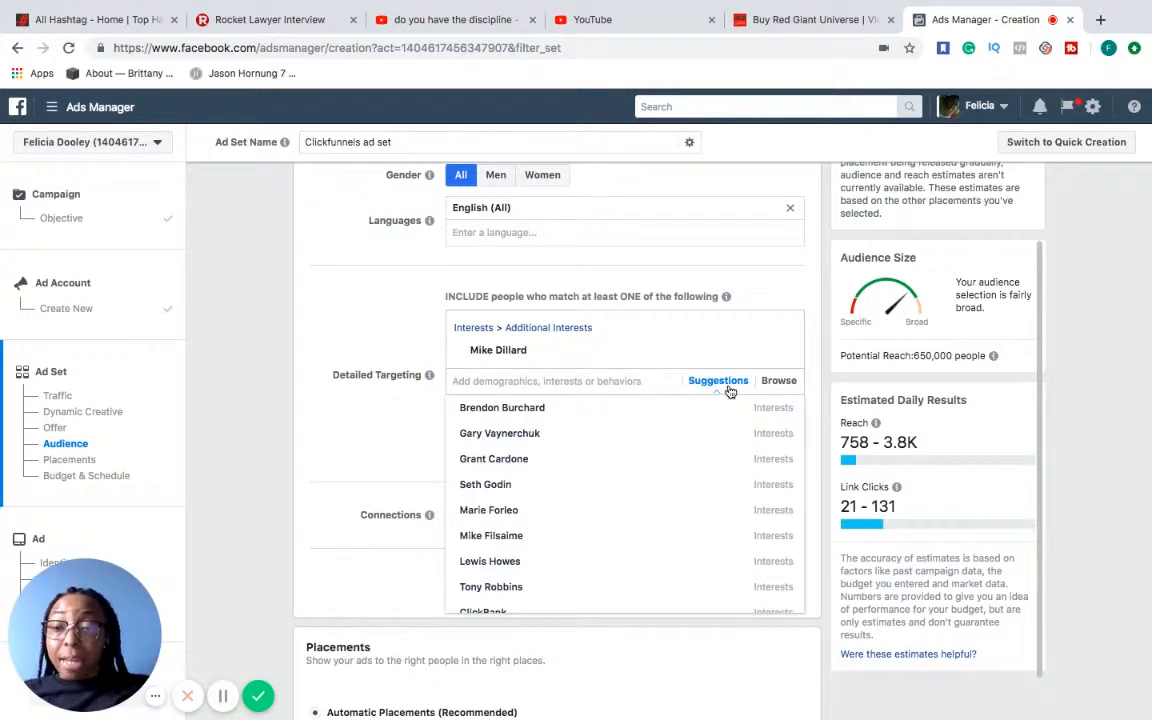
# Add the suggested interests Brendon Burchard, Gary Vaynerchuk, Tony Robbins and Robert Kiyosaki to the detailed targeting
pyautogui.moveTo(676, 419)
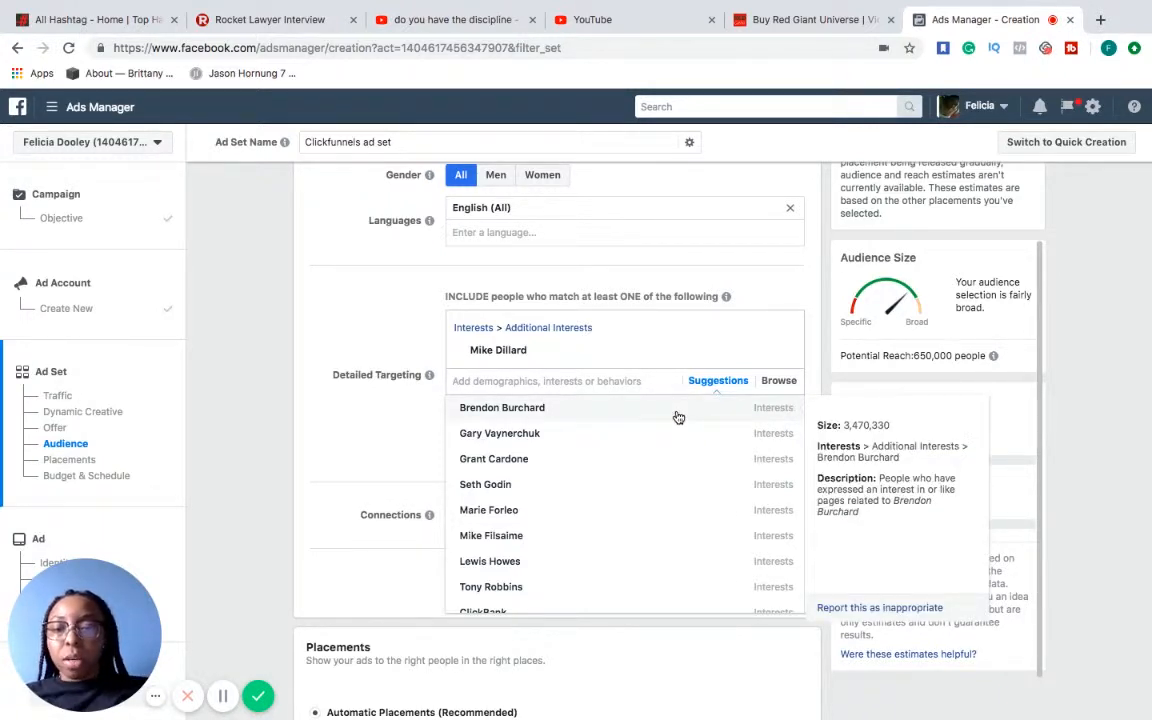
pyautogui.click(678, 417)
pyautogui.moveTo(711, 373)
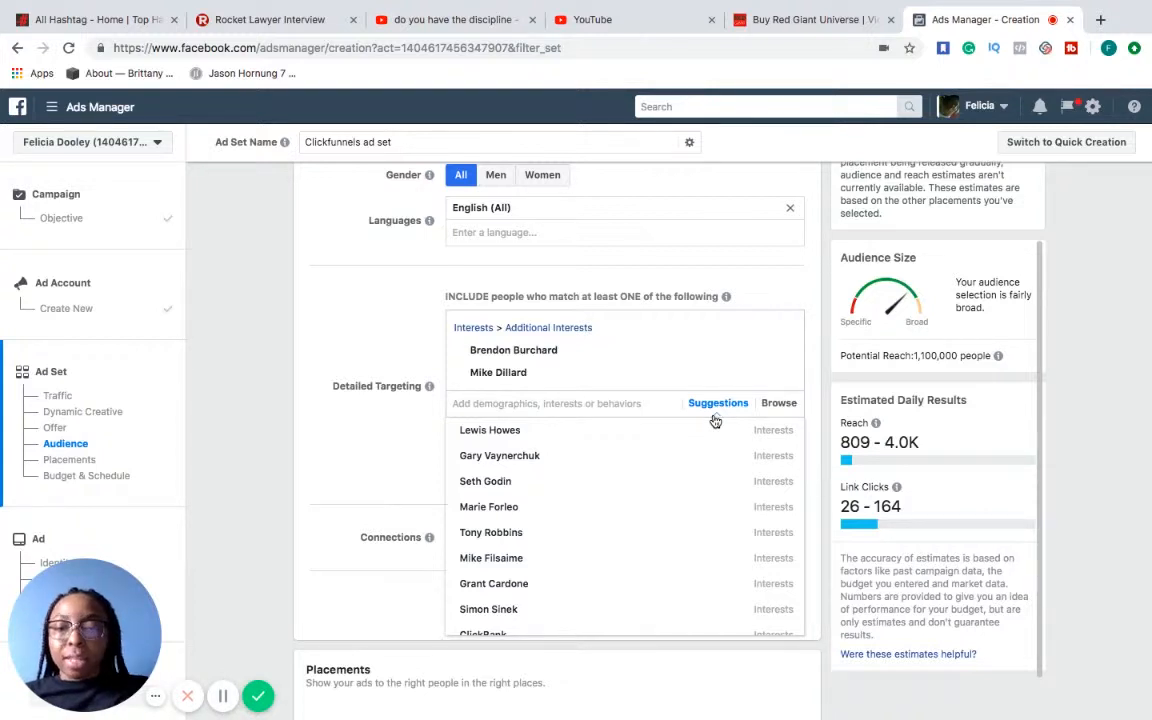
pyautogui.moveTo(712, 428)
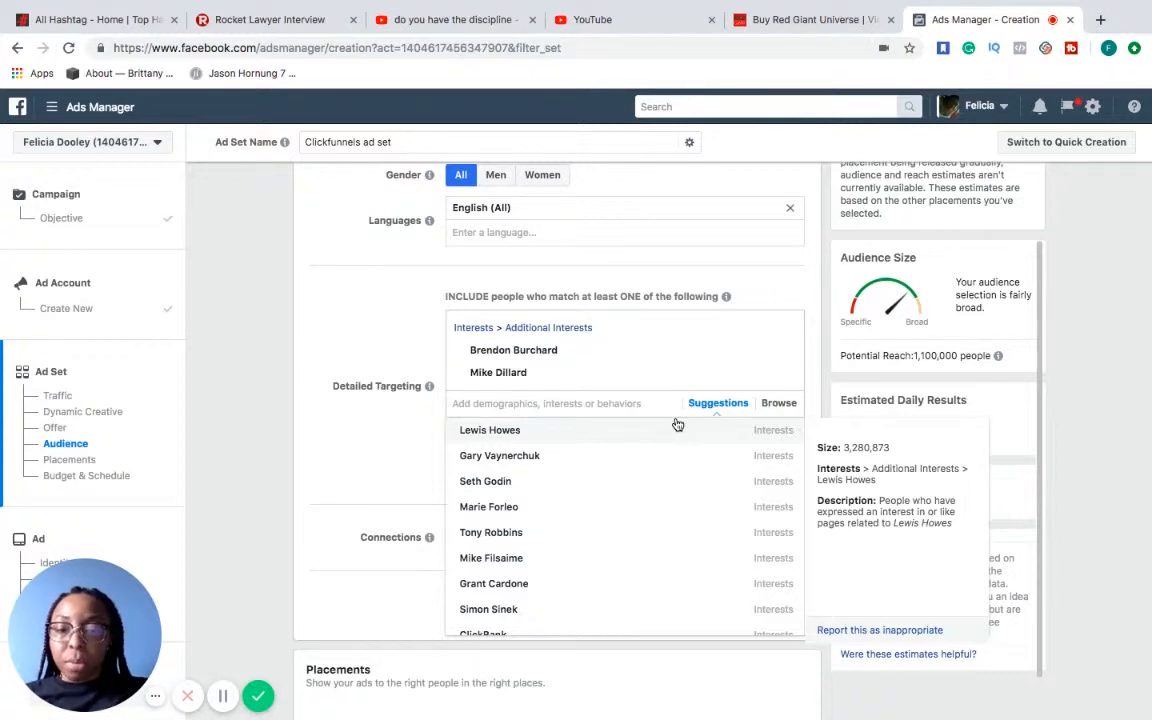
pyautogui.moveTo(680, 452)
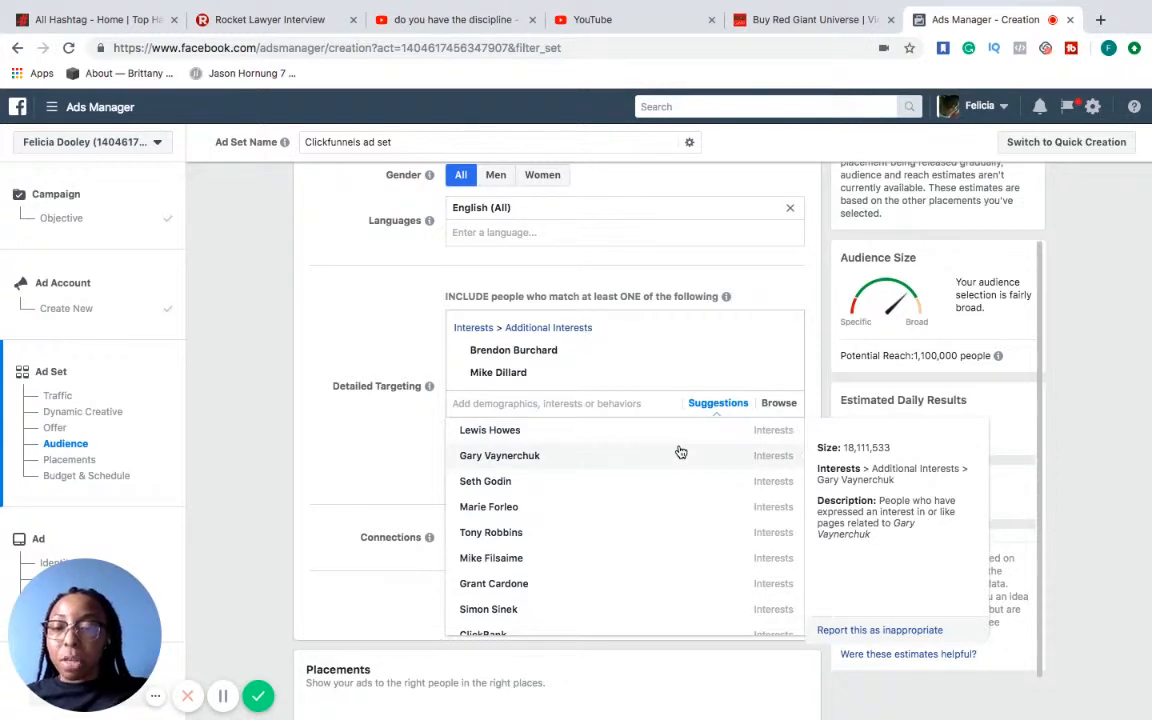
pyautogui.click(680, 455)
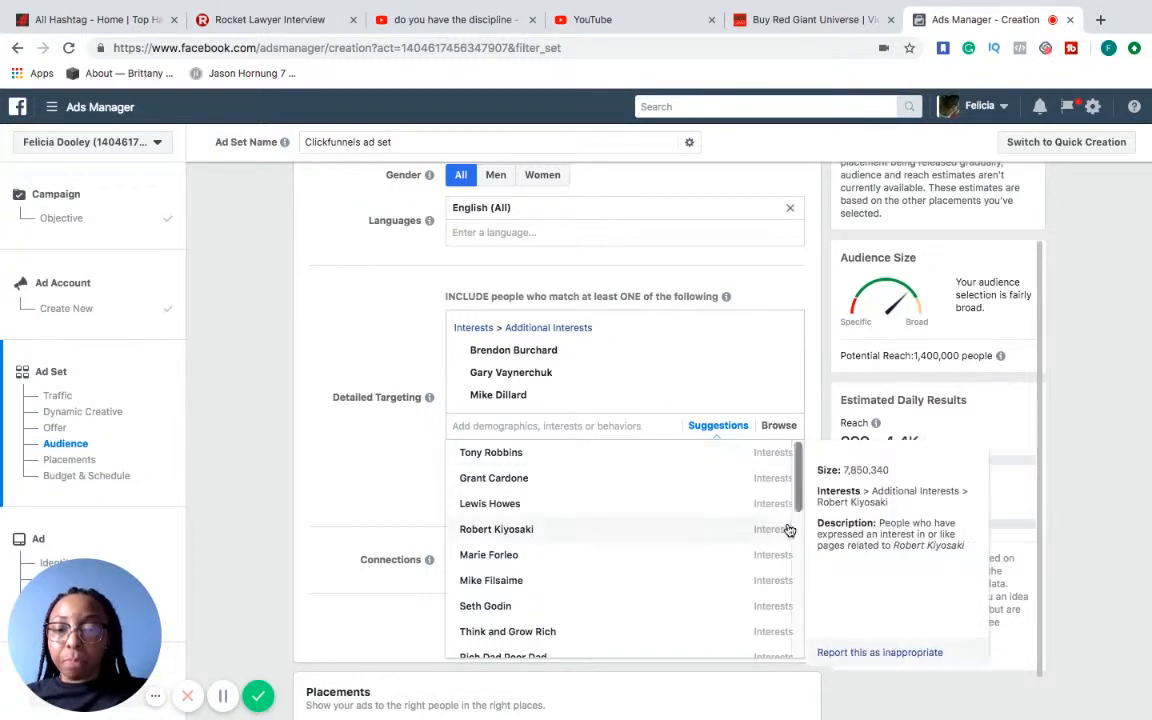
pyautogui.click(747, 462)
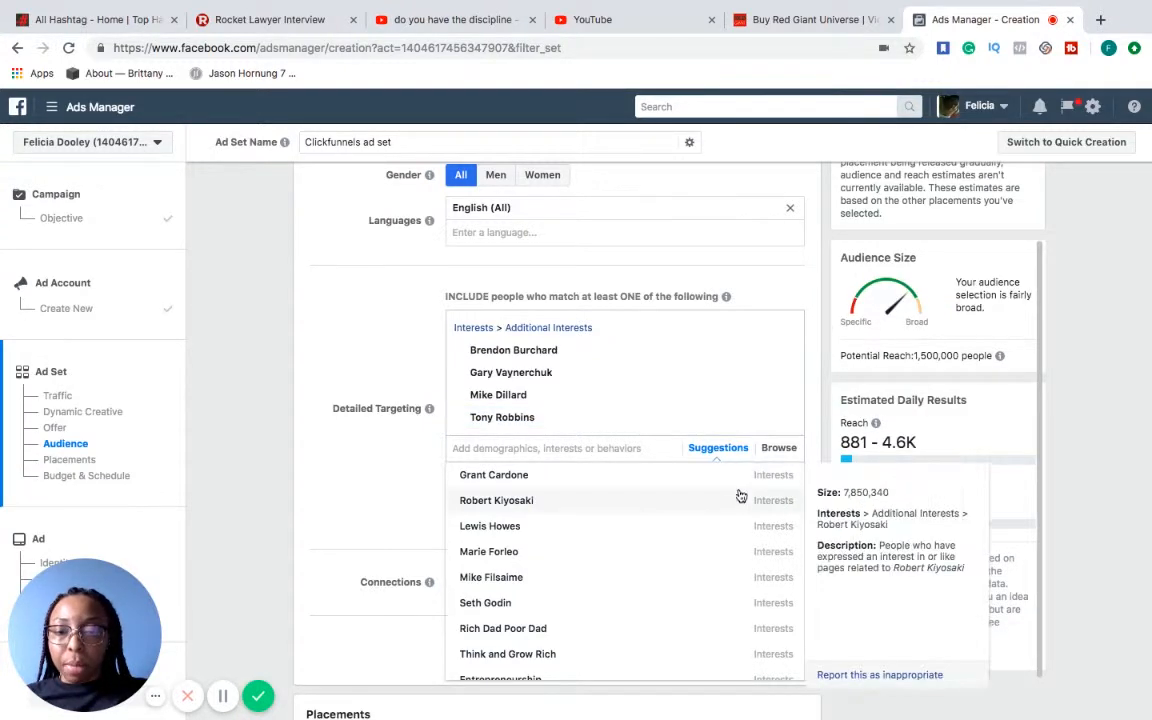
pyautogui.click(734, 503)
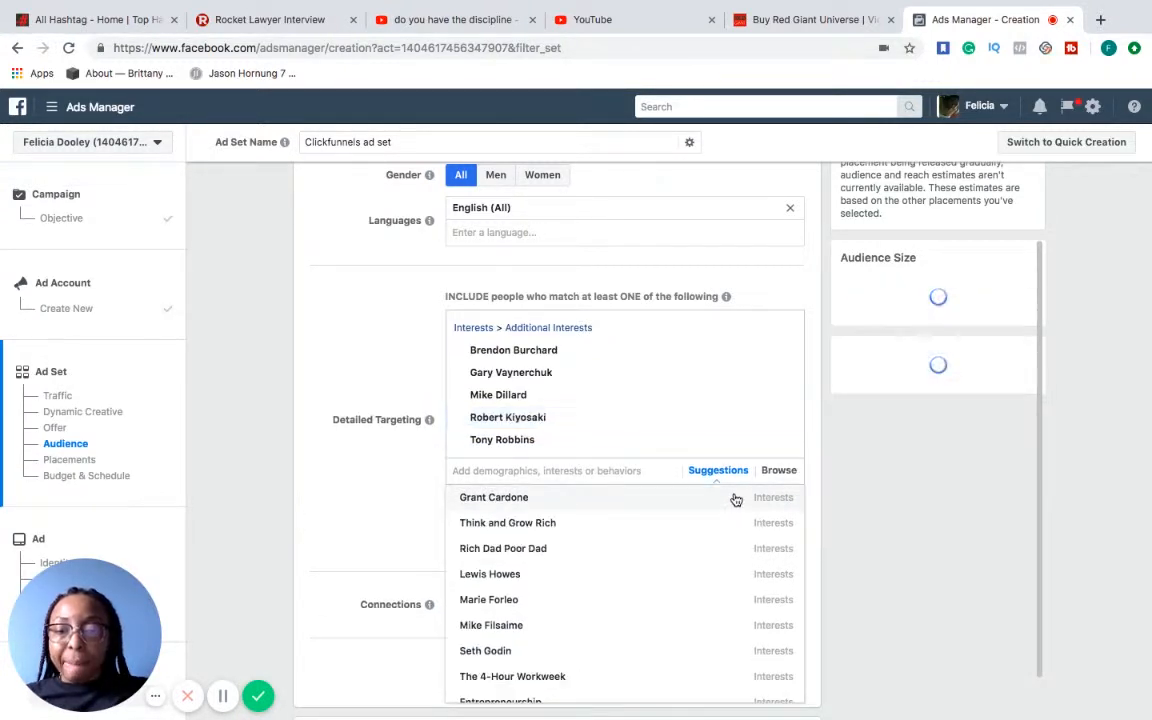
# Look through the remaining suggested interests, and search for and include Tim Ferriss in the detailed targeting
pyautogui.scroll(-1, 736, 500)
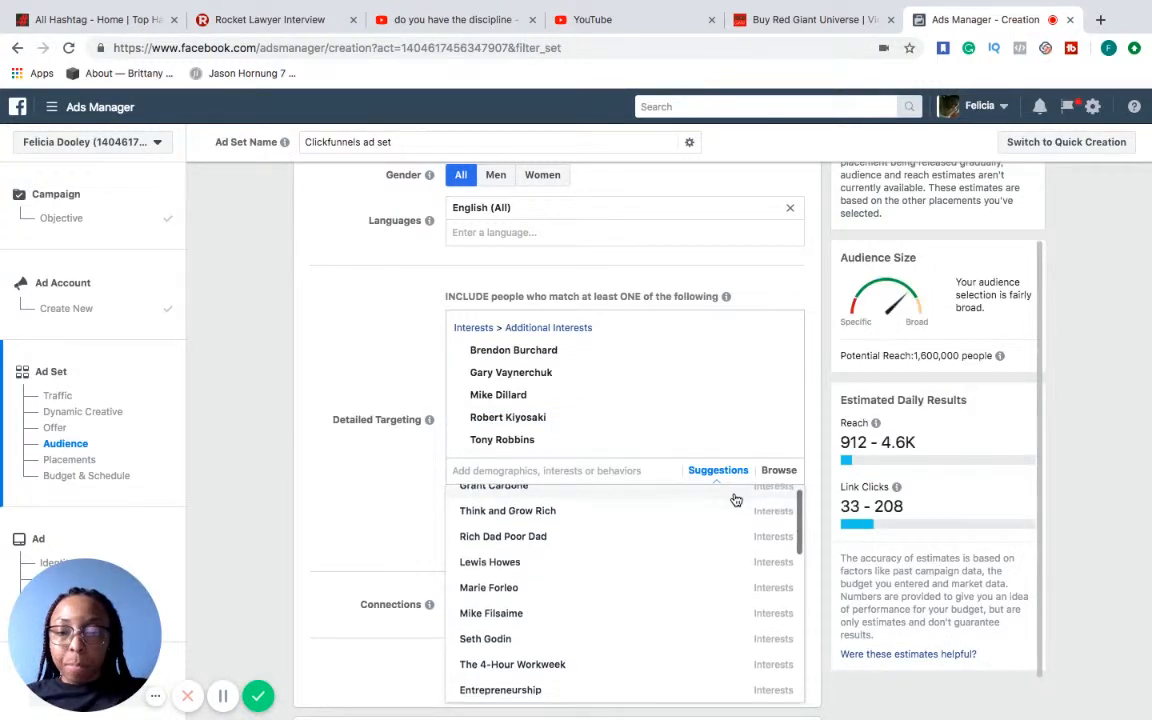
pyautogui.scroll(1, 735, 501)
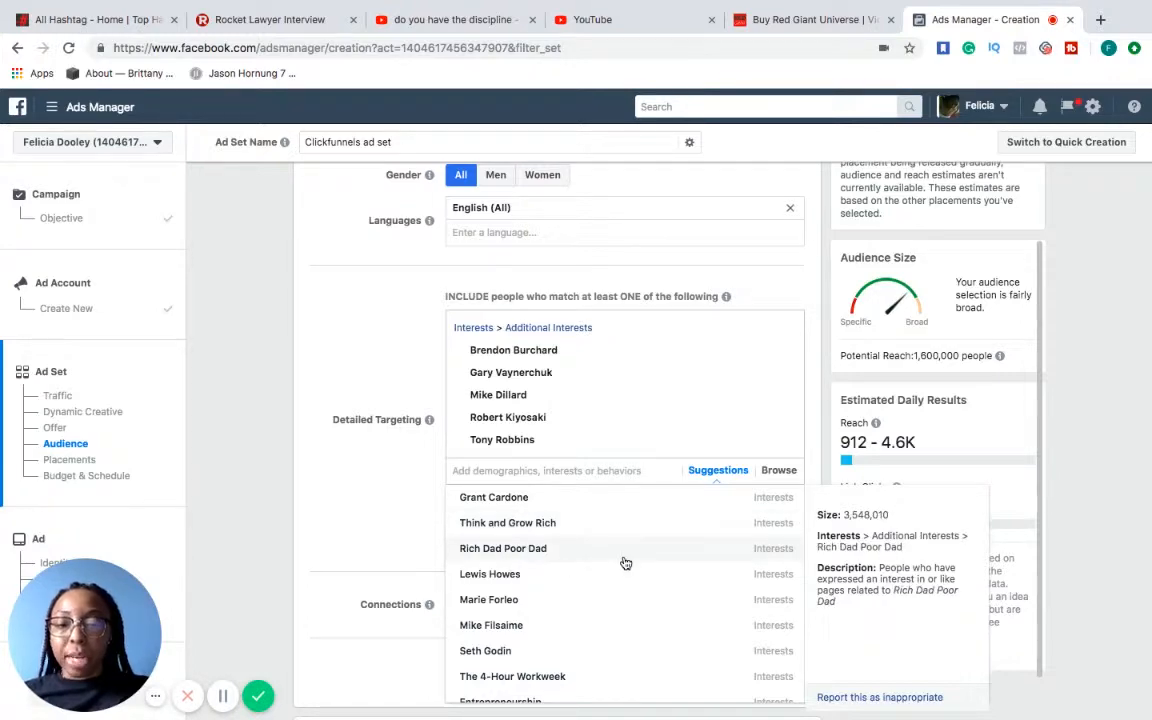
pyautogui.scroll(-1, 625, 563)
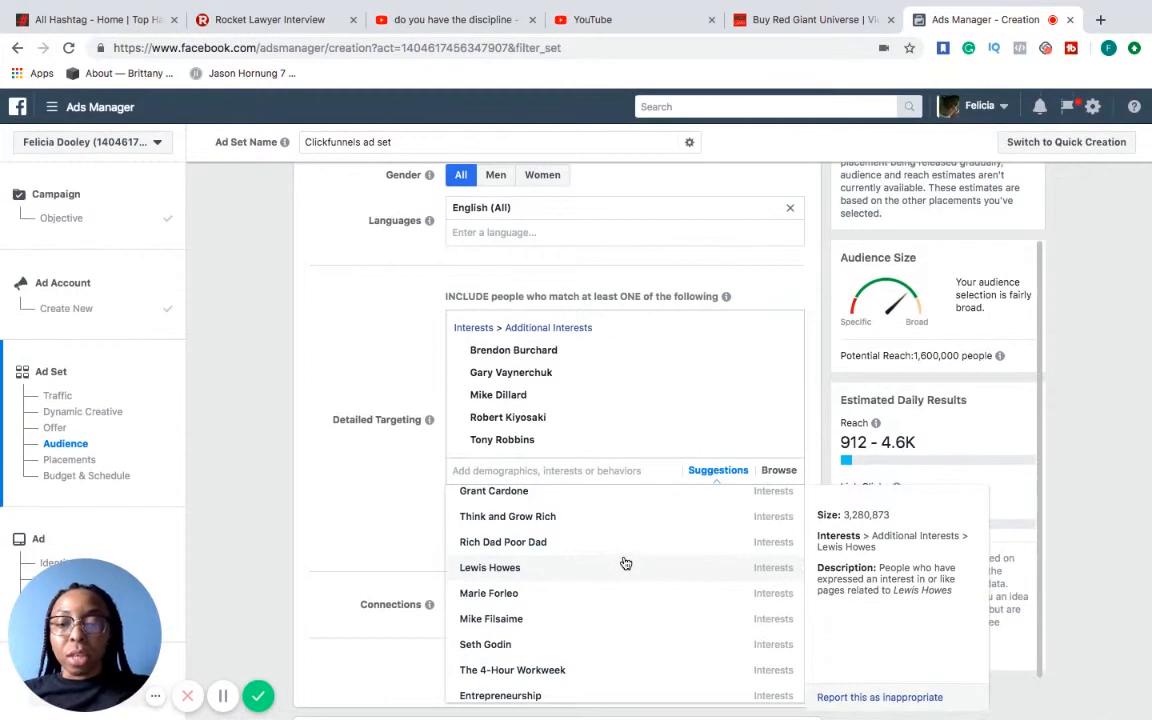
pyautogui.scroll(-1, 414, 563)
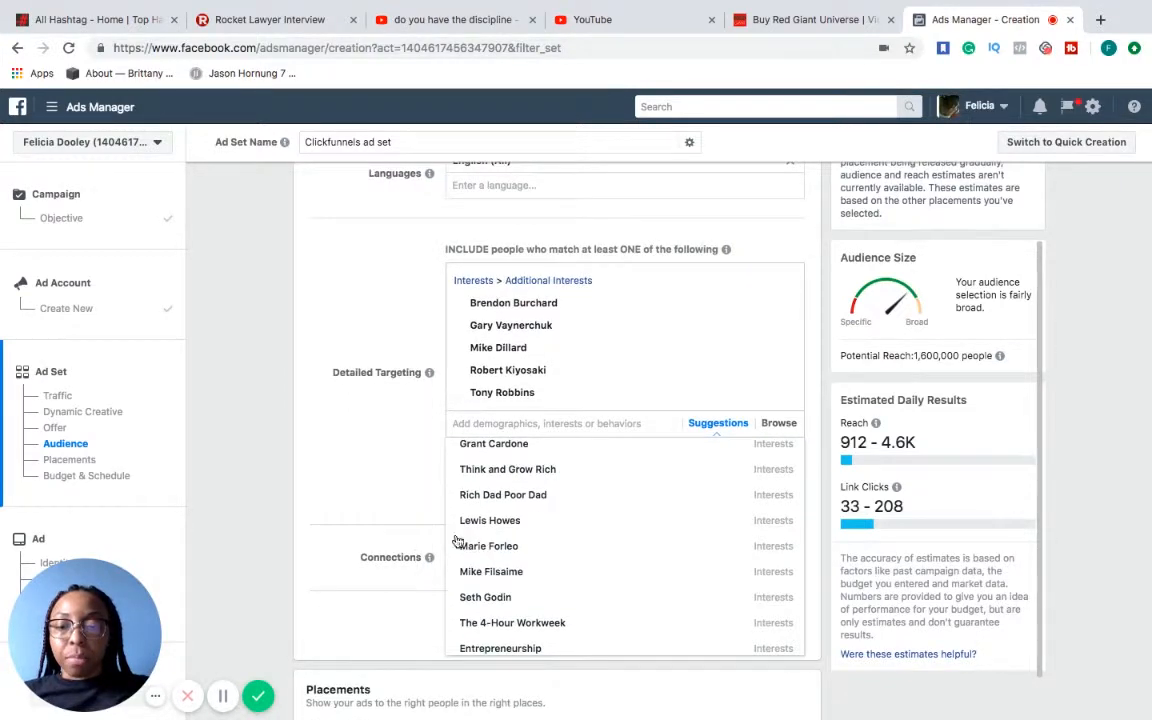
pyautogui.click(638, 420)
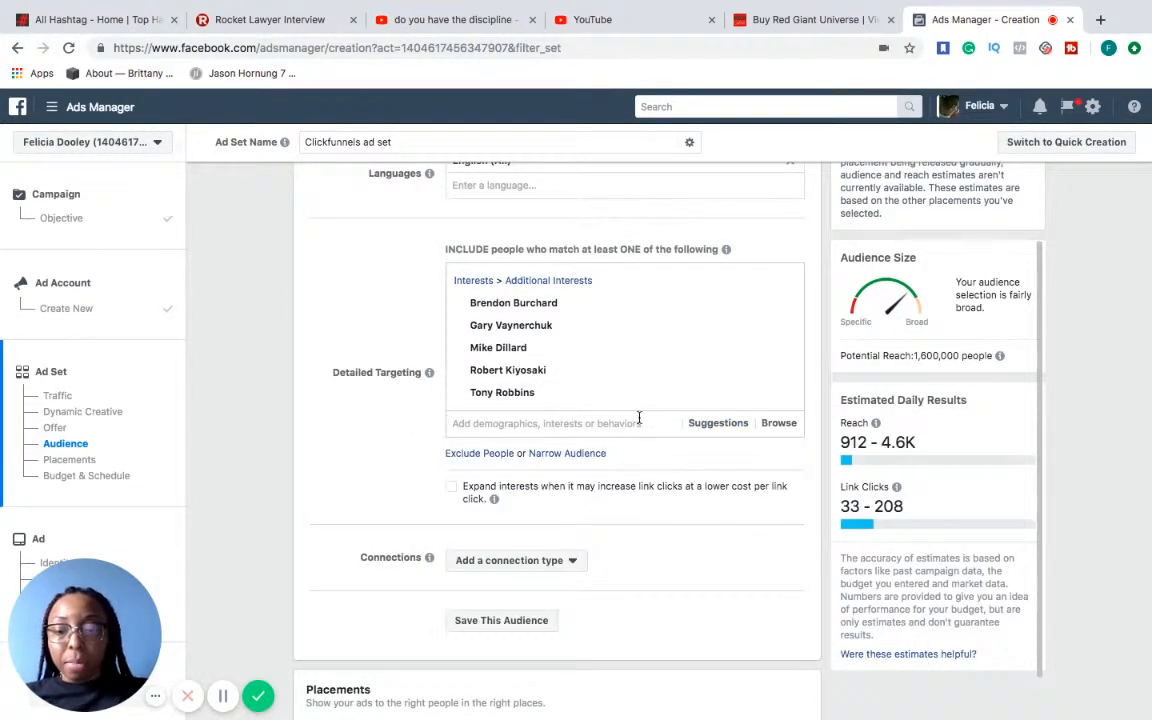
pyautogui.write('Tim fer')
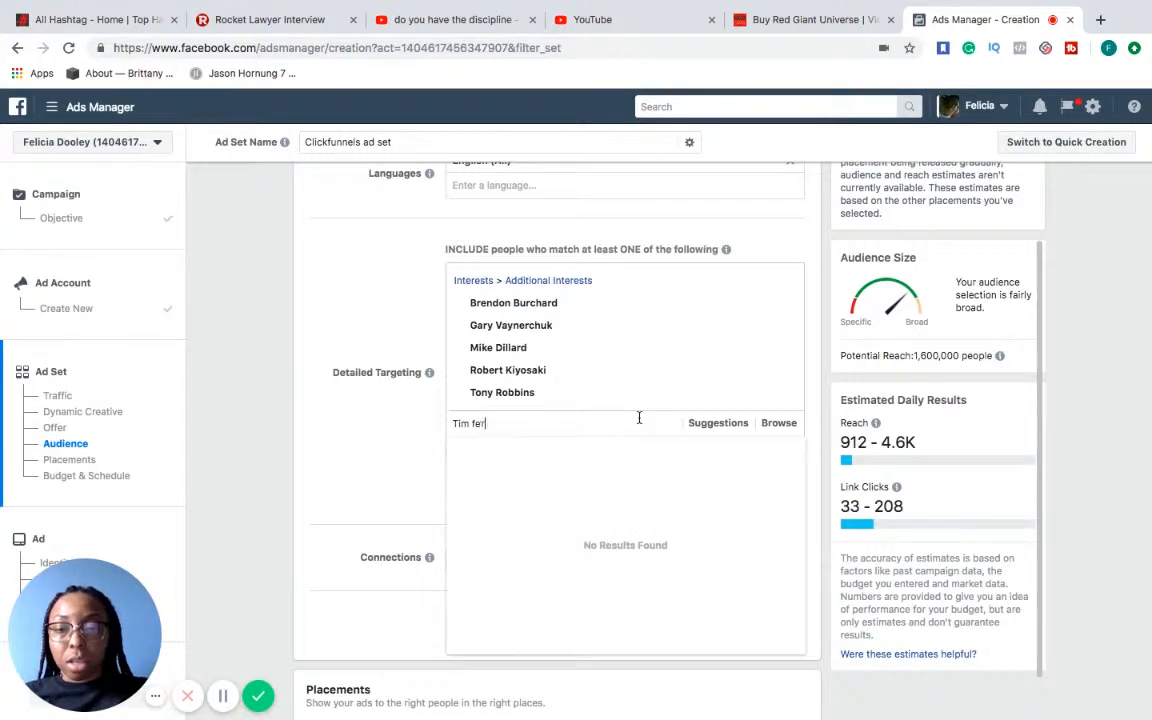
pyautogui.write('ri')
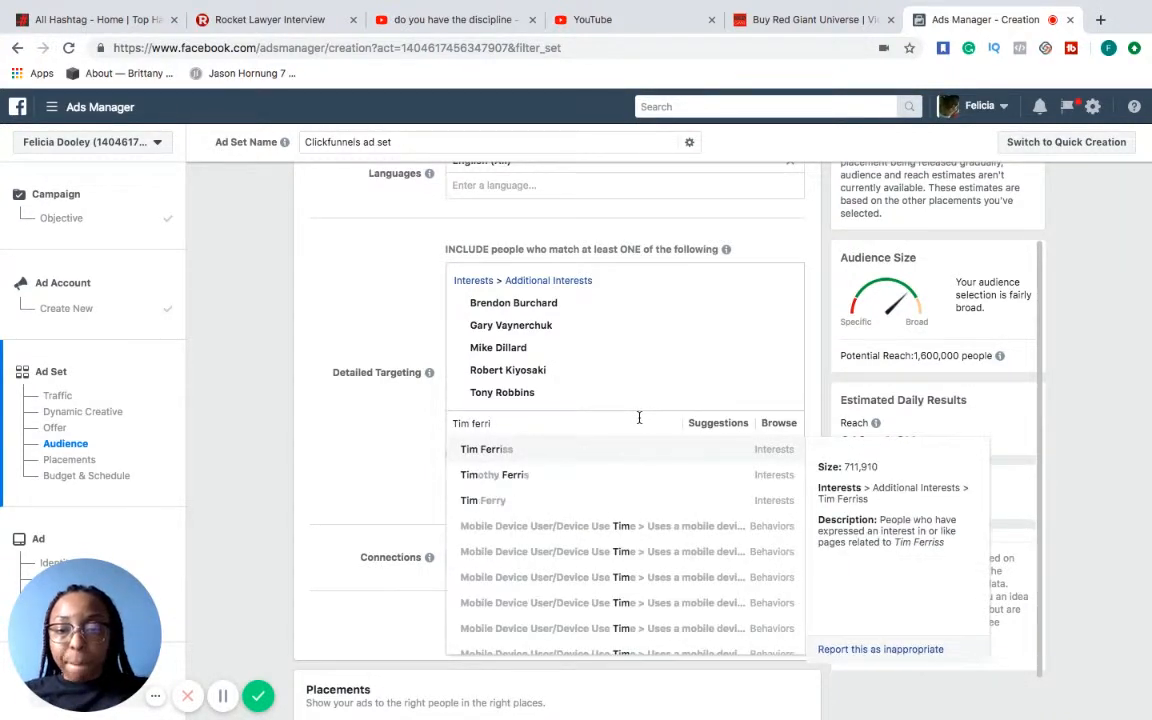
pyautogui.click(591, 450)
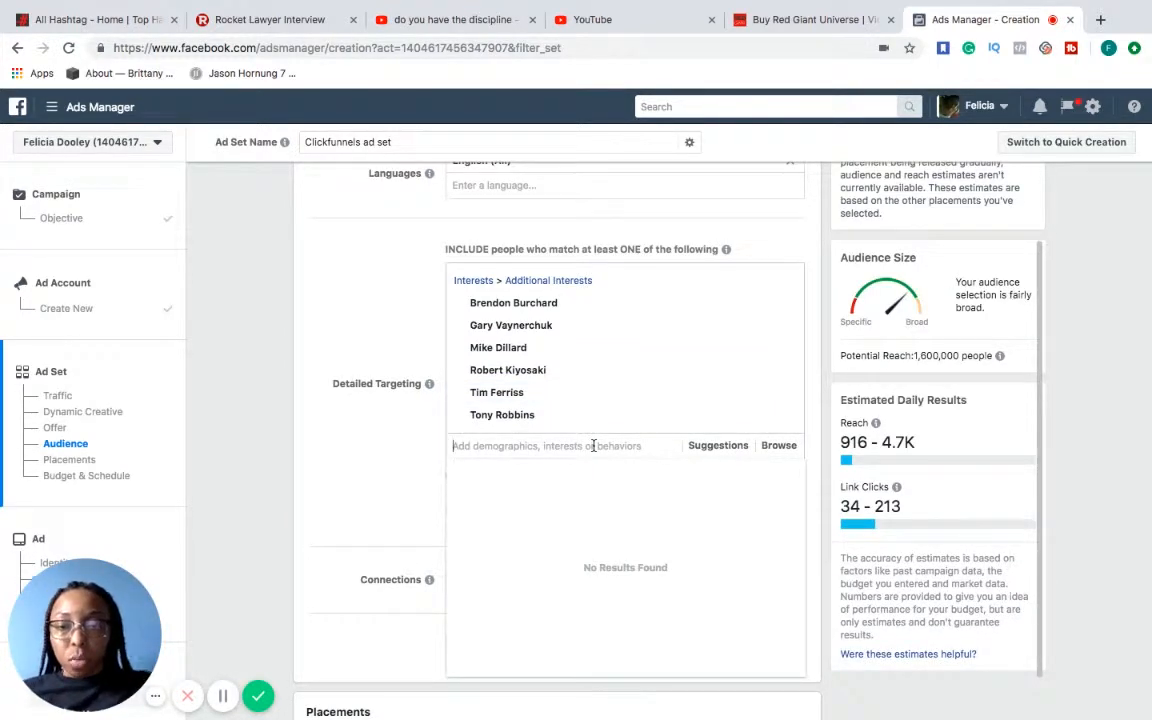
# Search for Anik Singal and include that interest in the detailed targeting
pyautogui.write('Anik ')
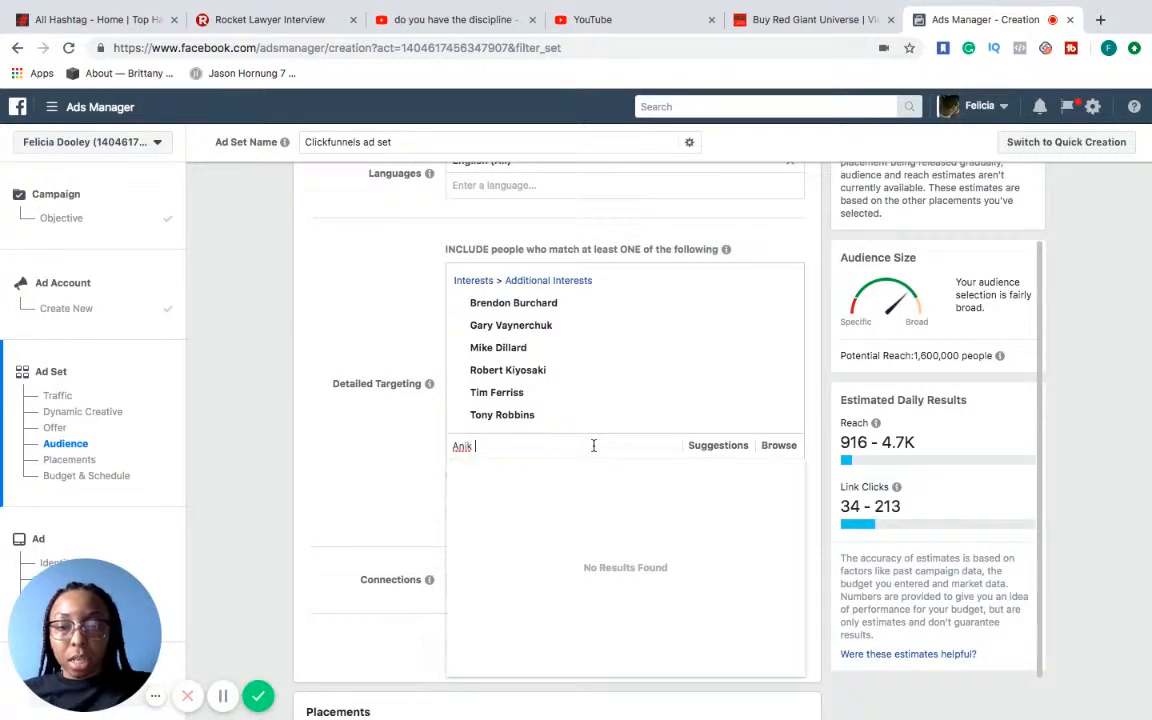
pyautogui.write('singal')
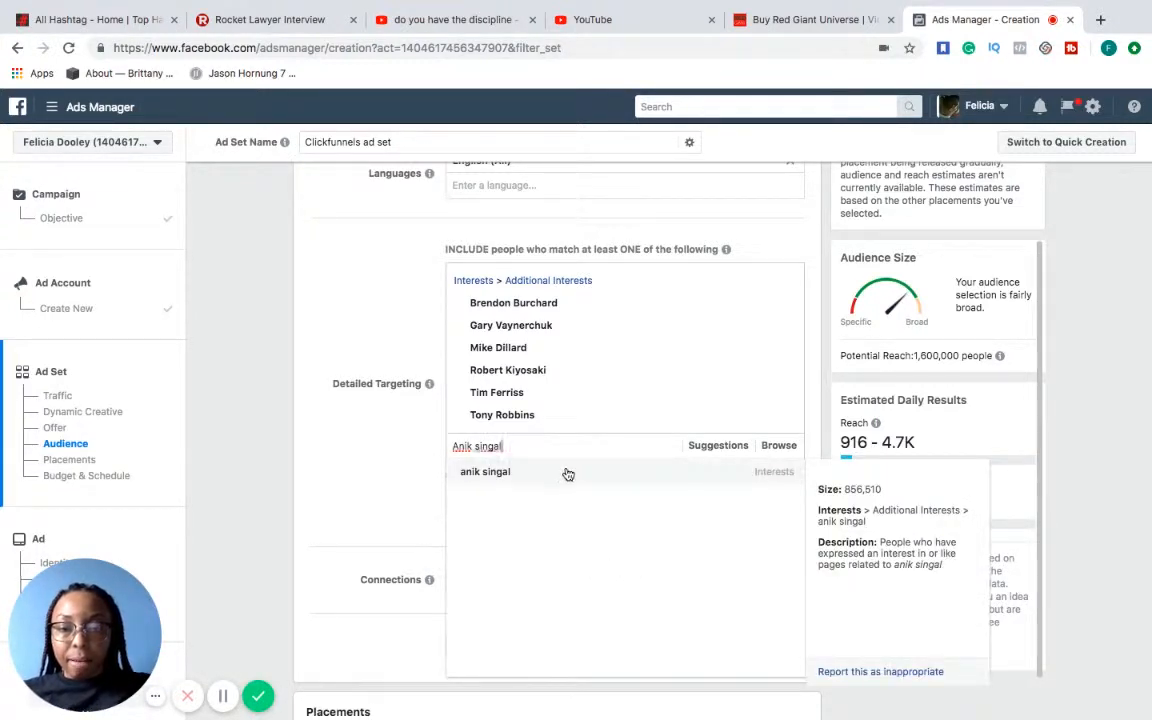
pyautogui.click(566, 471)
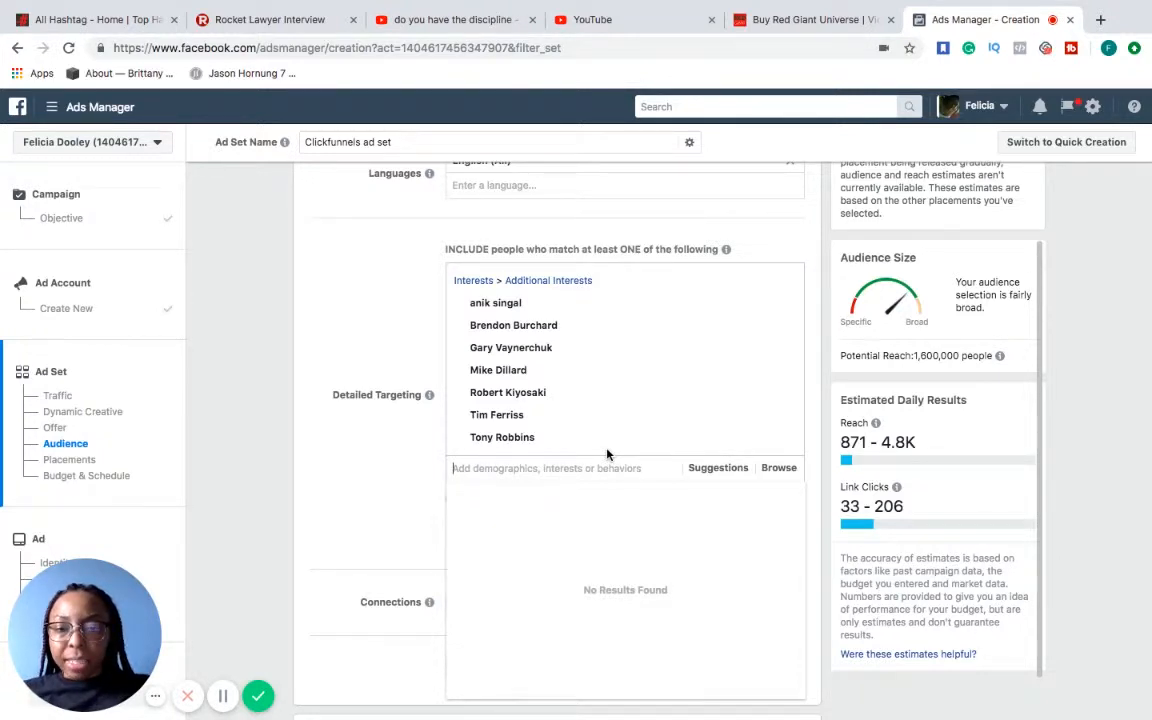
# Add Brian Tracy from the suggested interests to the detailed targeting and close the suggestions
pyautogui.click(707, 470)
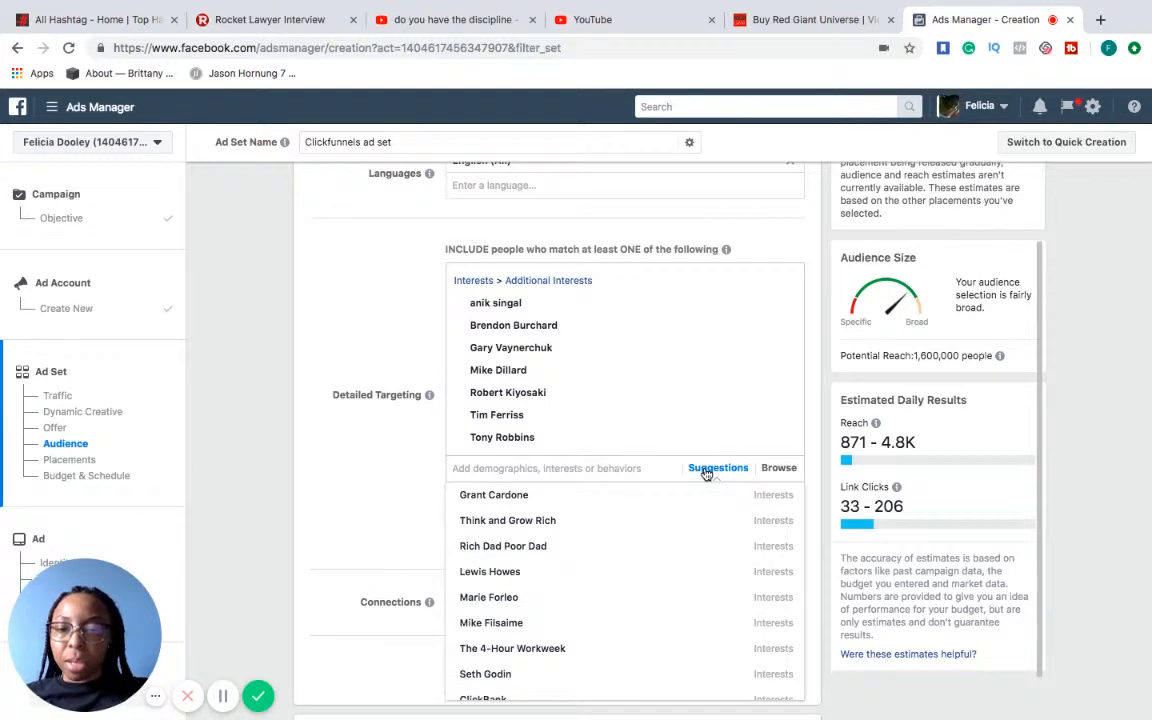
pyautogui.moveTo(676, 548)
pyautogui.scroll(-4, 678, 554)
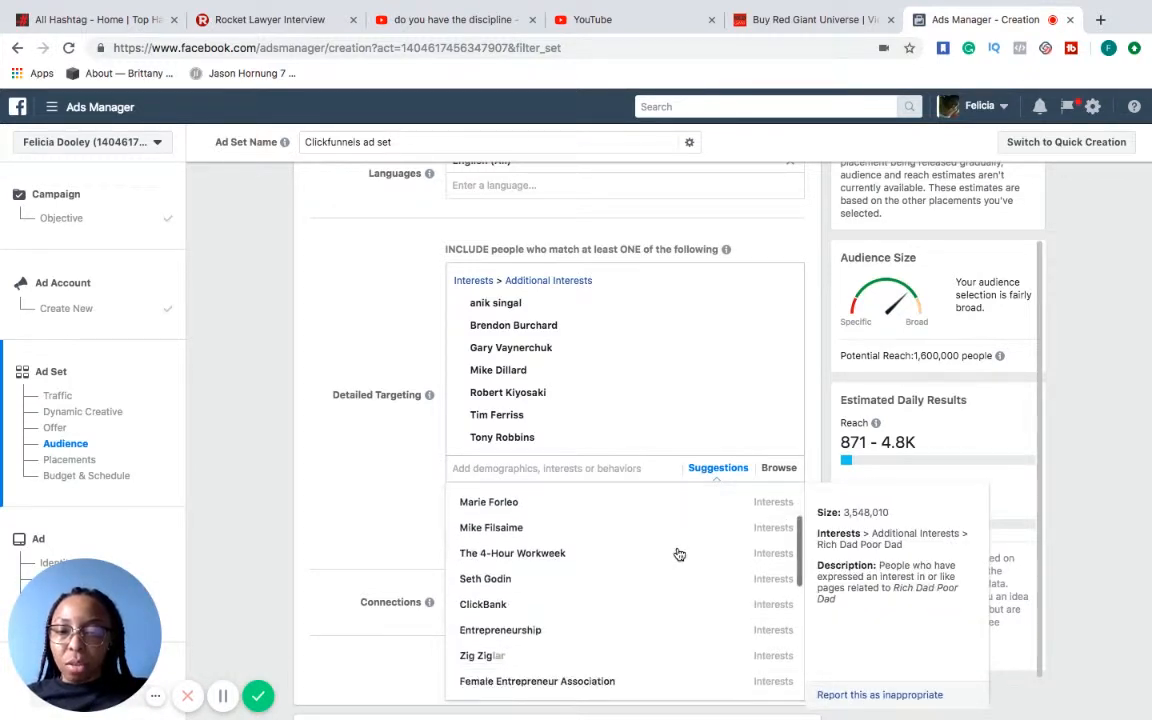
pyautogui.scroll(-3, 679, 554)
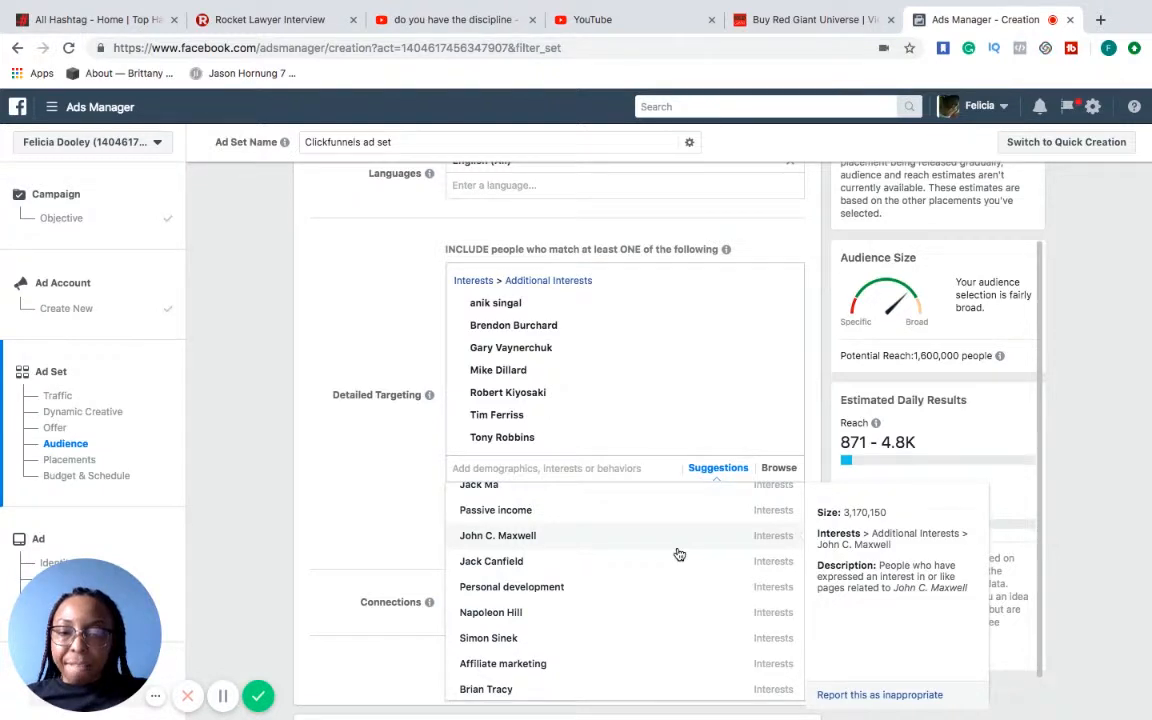
pyautogui.scroll(-3, 679, 554)
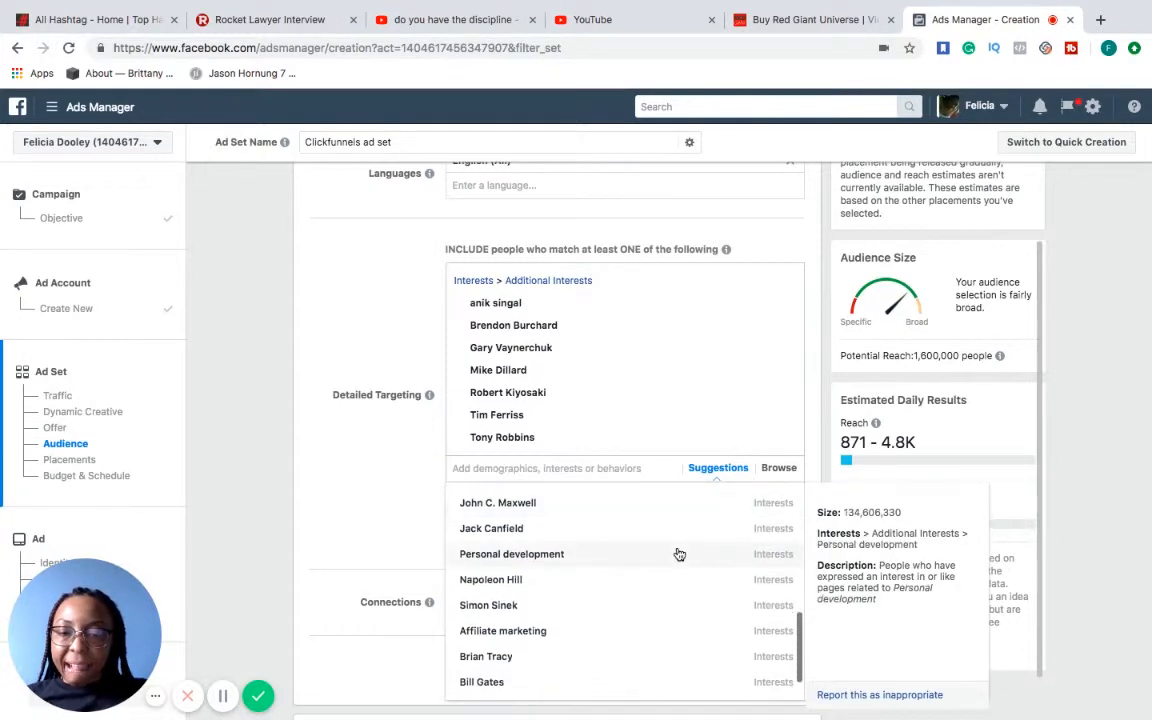
pyautogui.scroll(-2, 679, 554)
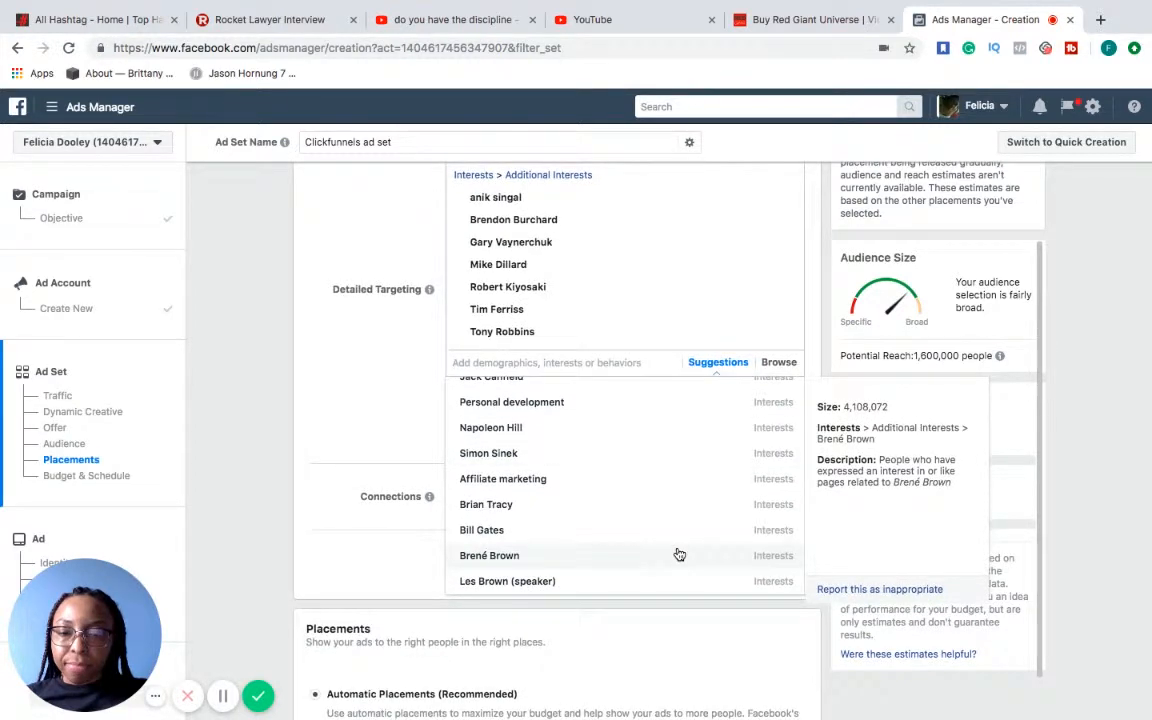
pyautogui.click(706, 506)
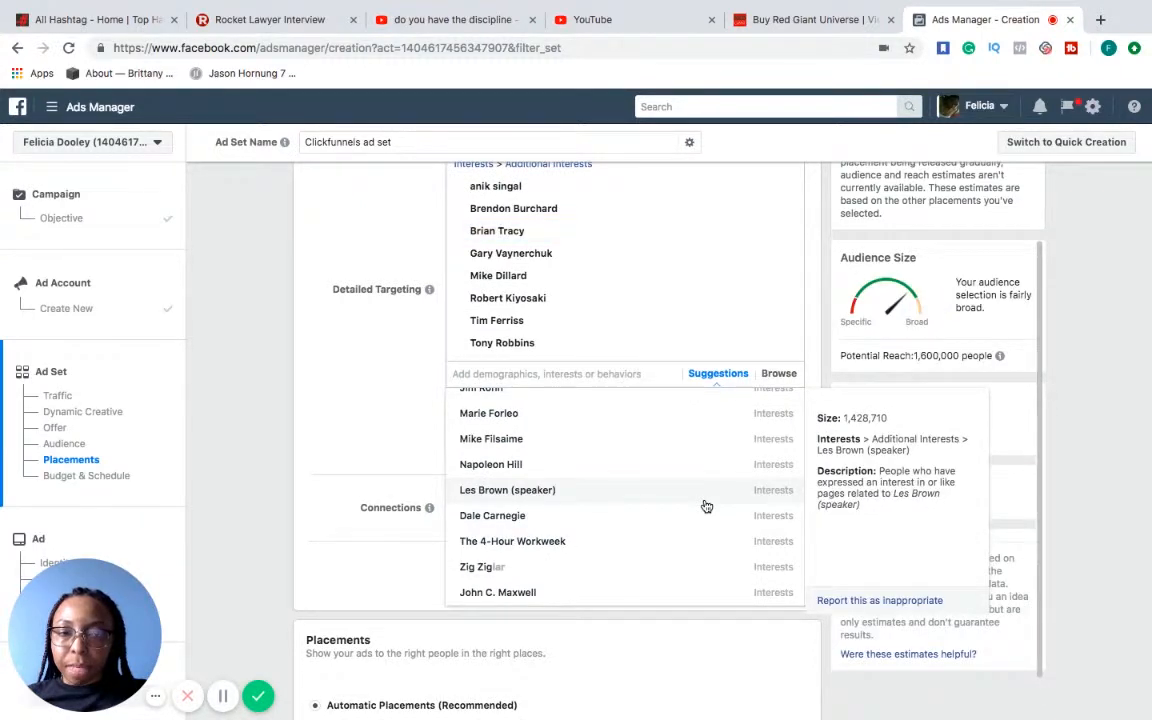
pyautogui.click(381, 410)
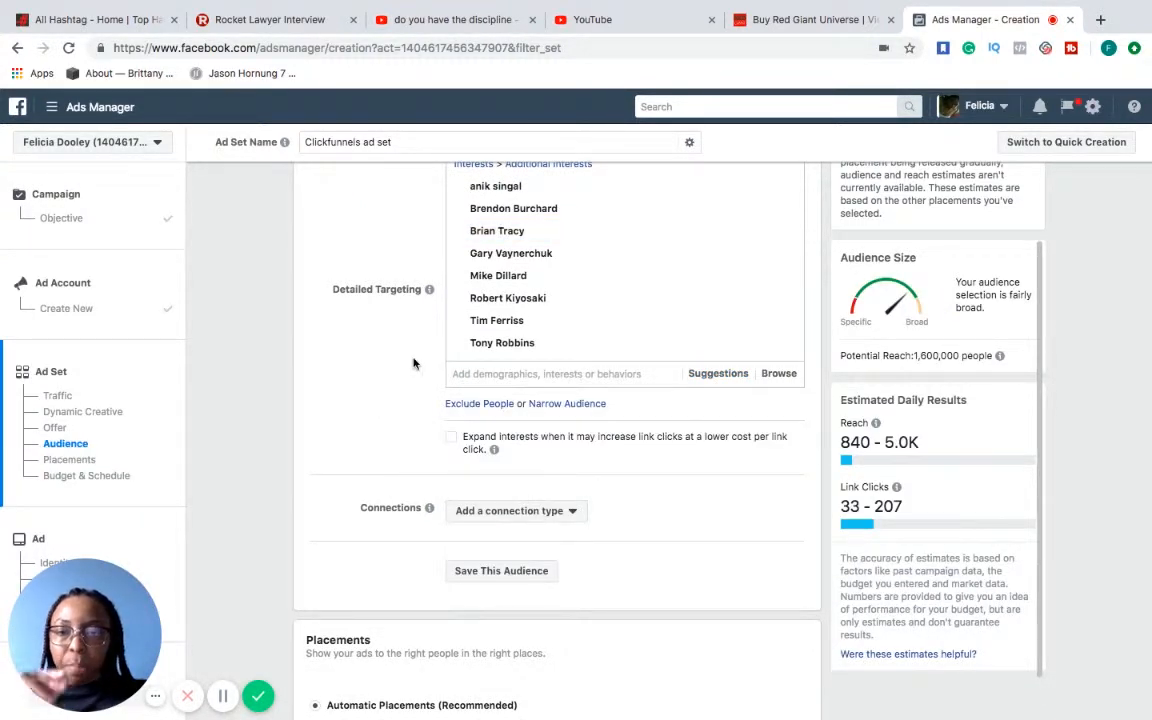
# Narrow the audience so that people must also match the ClickBank interest
pyautogui.moveTo(594, 206)
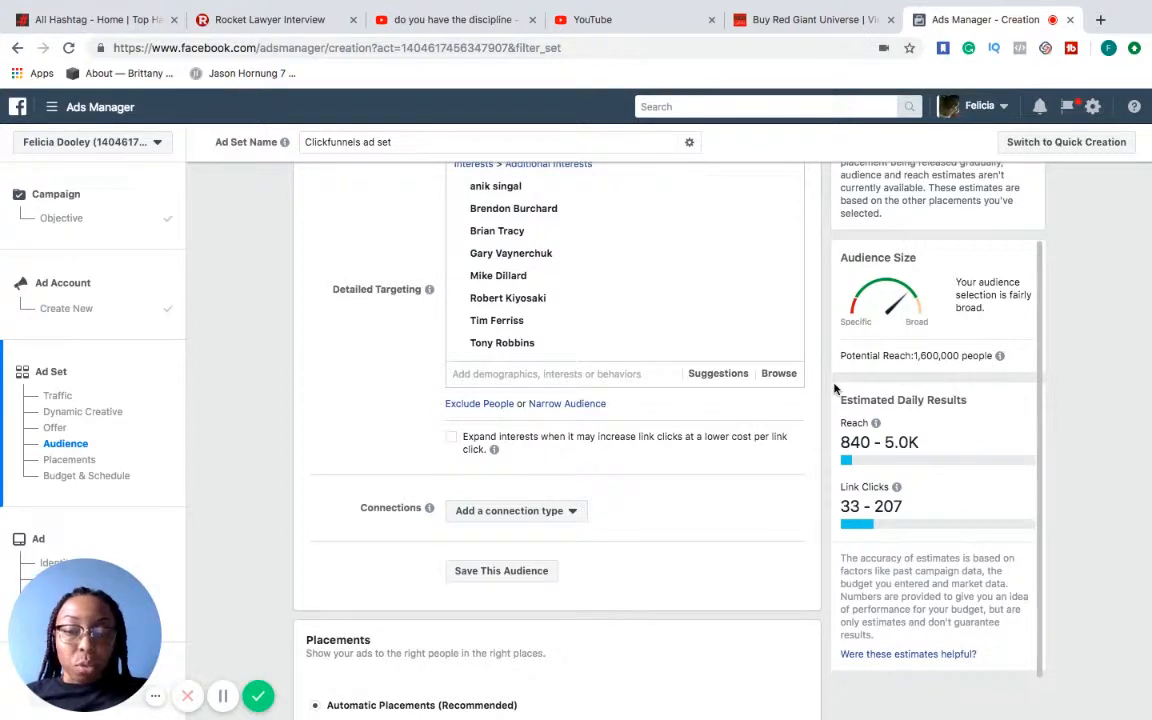
pyautogui.click(575, 402)
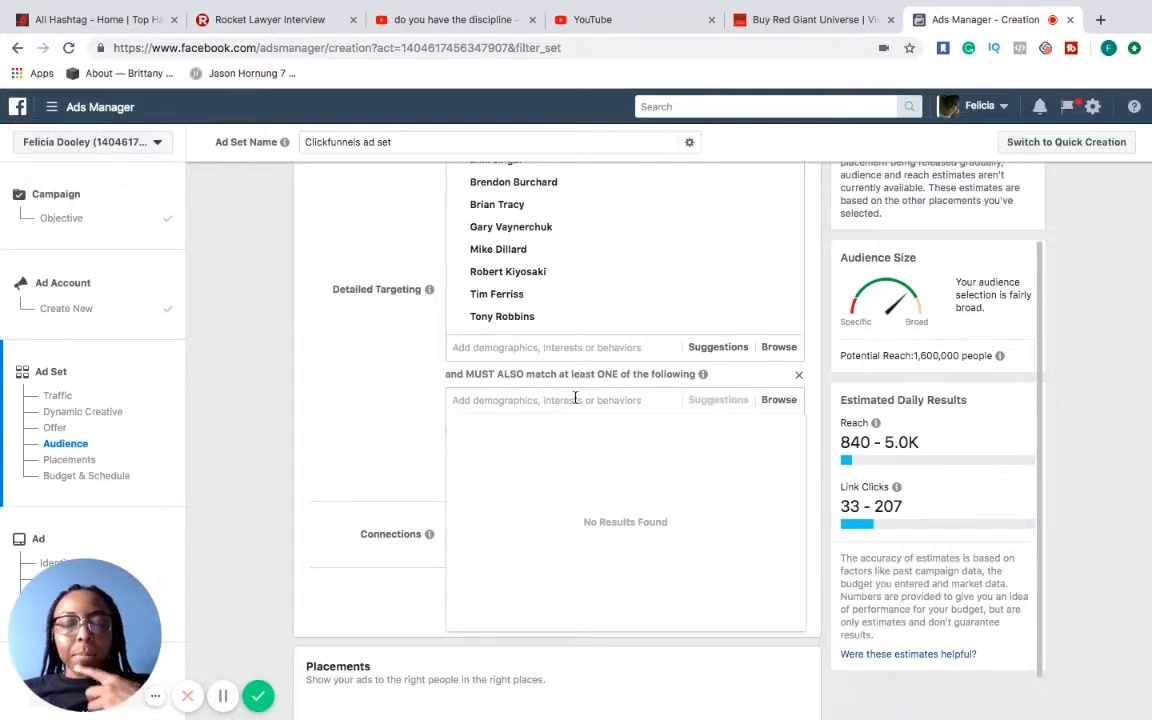
pyautogui.write('click')
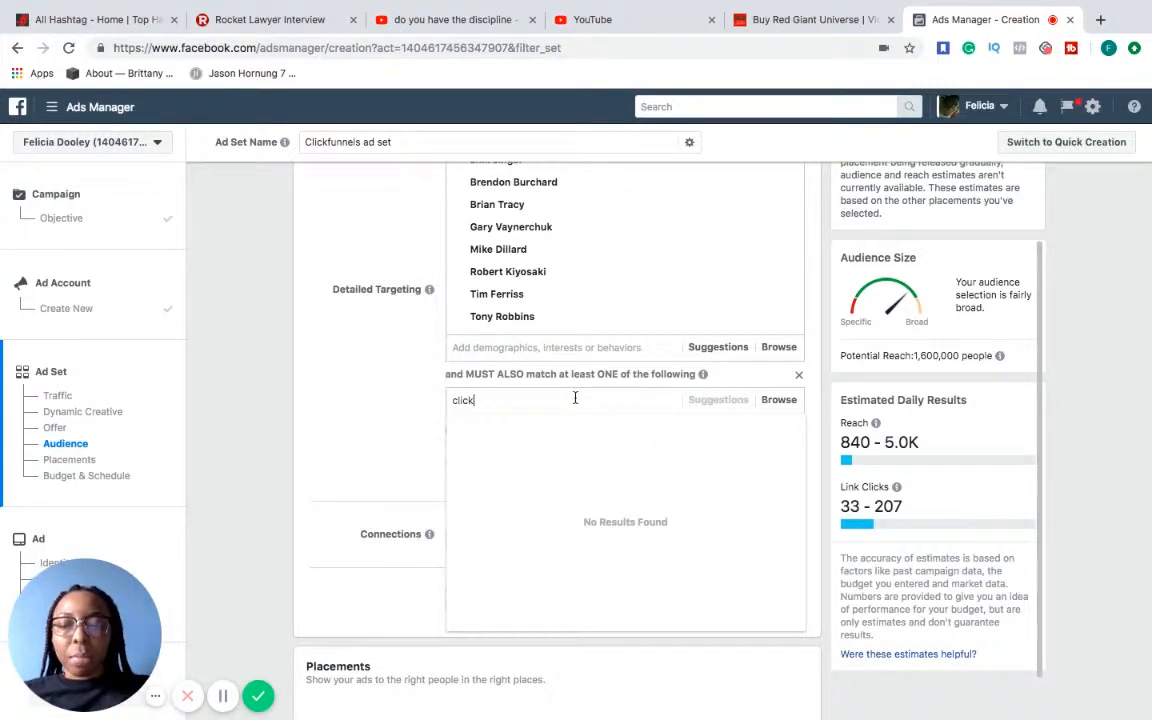
pyautogui.write('bank')
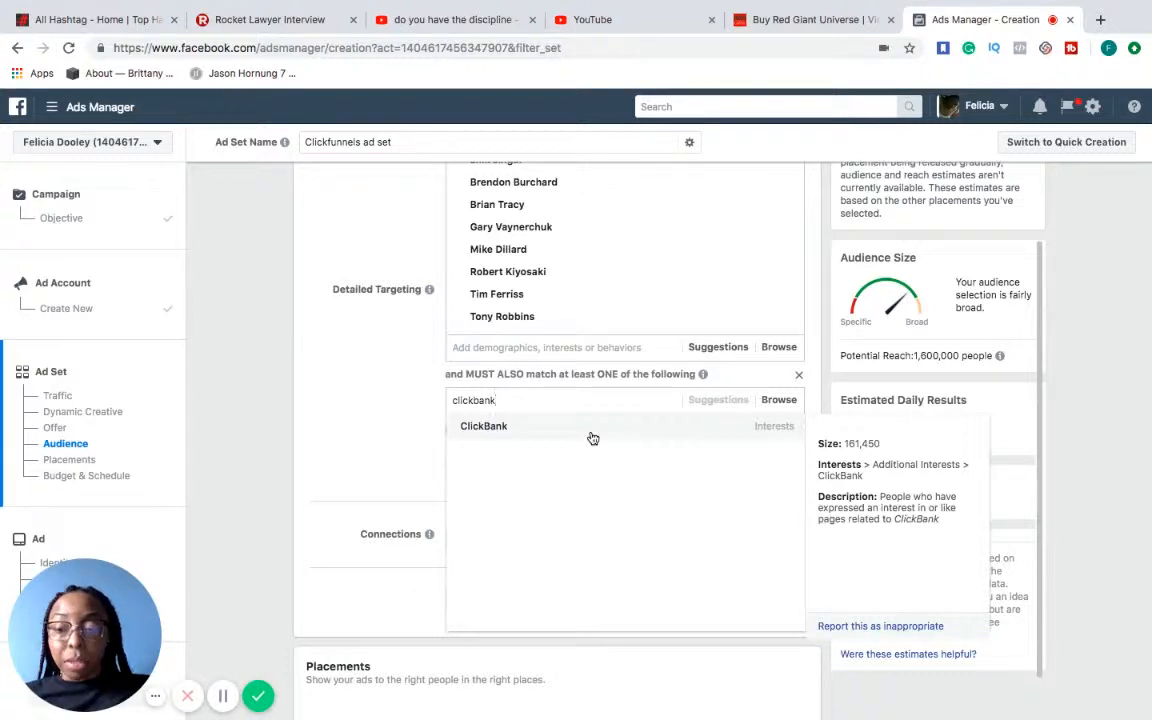
pyautogui.click(593, 436)
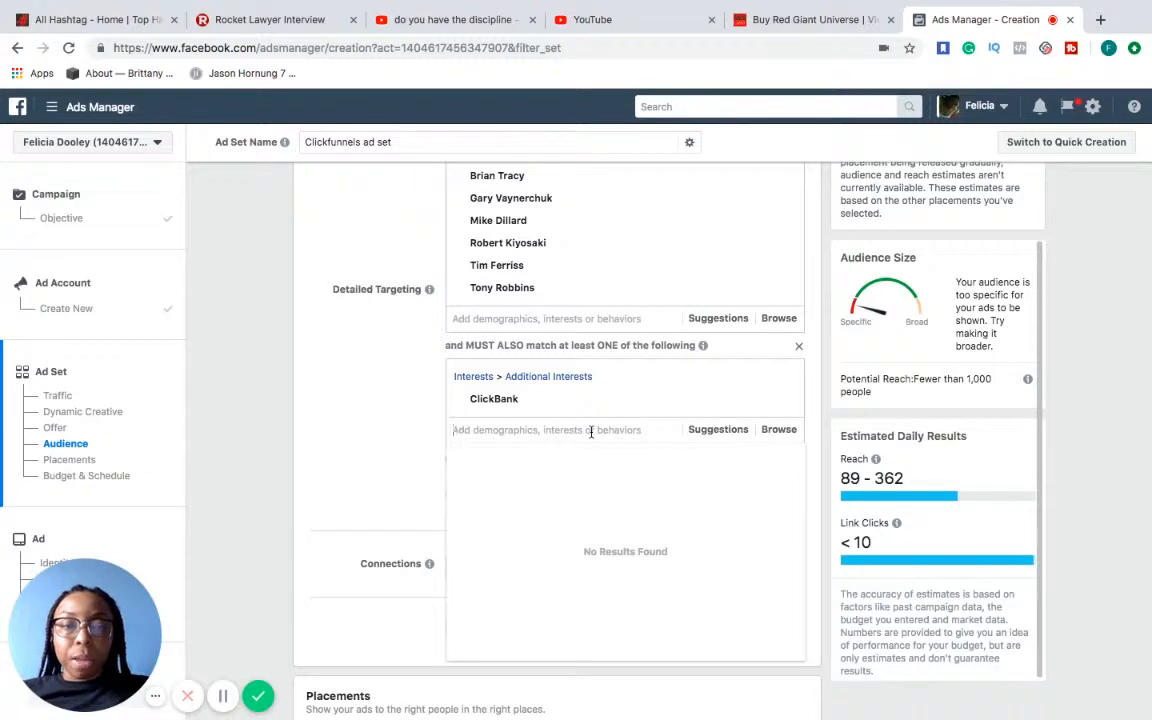
# Add Shopify and WooCommerce from the suggested interests to the must-also-match group containing ClickBank
pyautogui.click(720, 431)
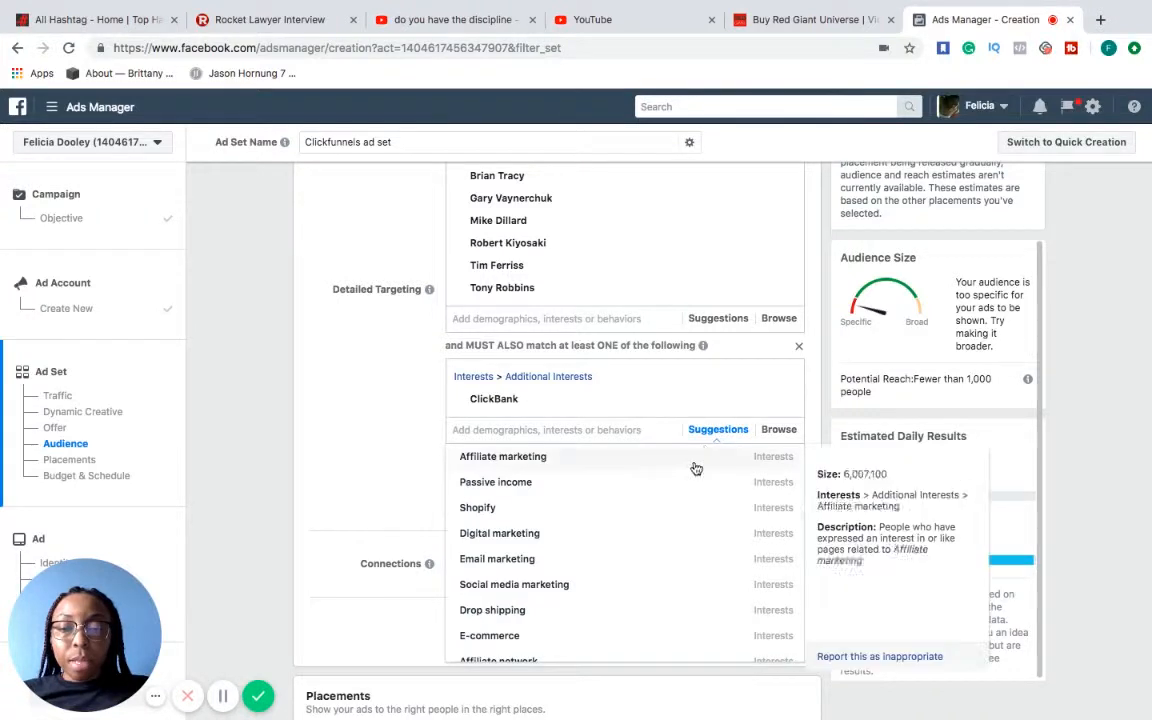
pyautogui.click(680, 514)
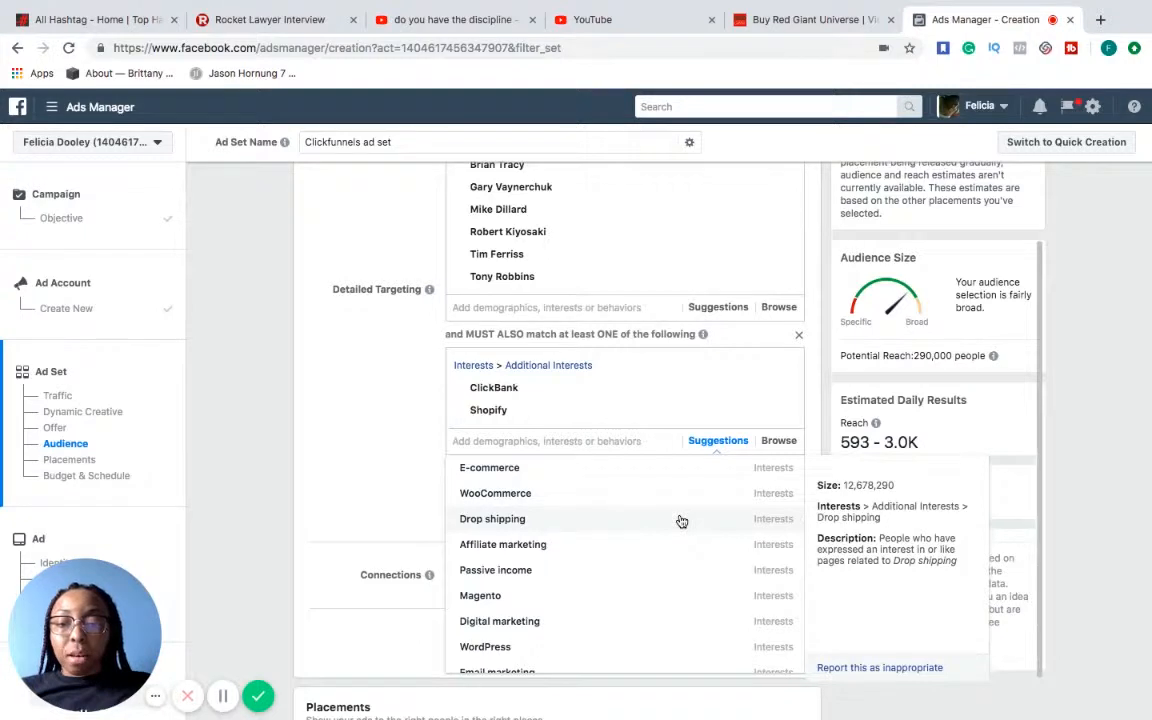
pyautogui.scroll(-1, 679, 519)
pyautogui.scroll(1, 679, 519)
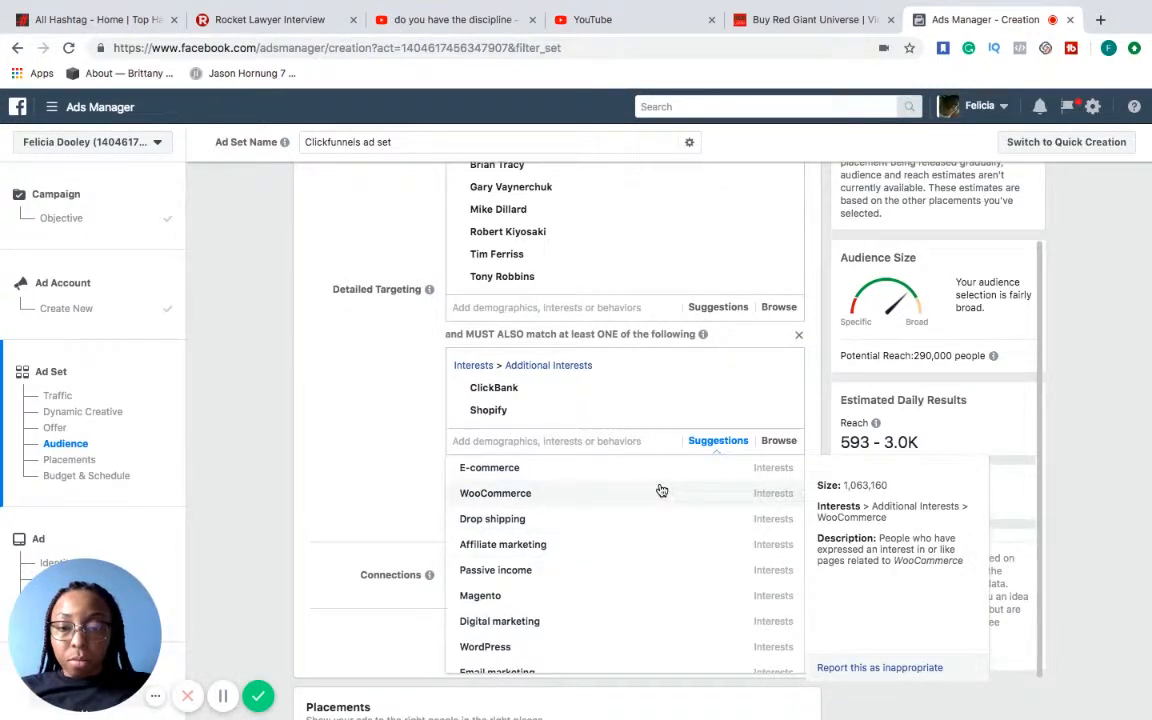
pyautogui.click(661, 492)
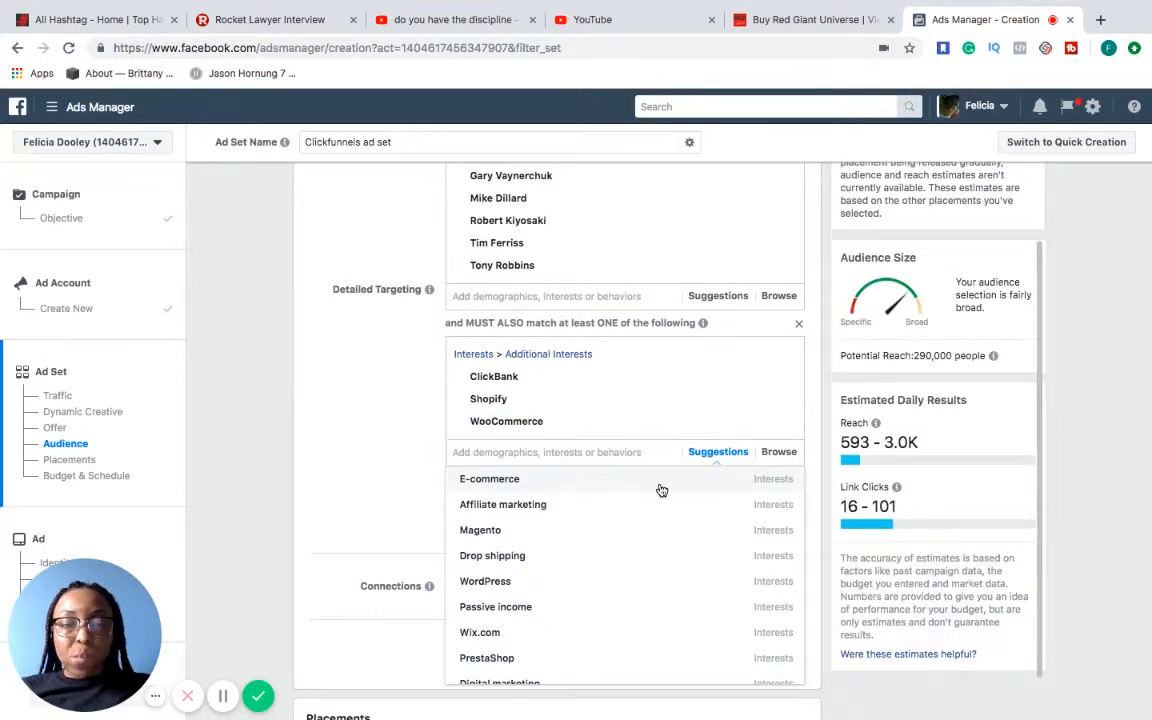
# Look further through the suggested interests and add HootSuite to the must-also-match group
pyautogui.scroll(-3, 650, 545)
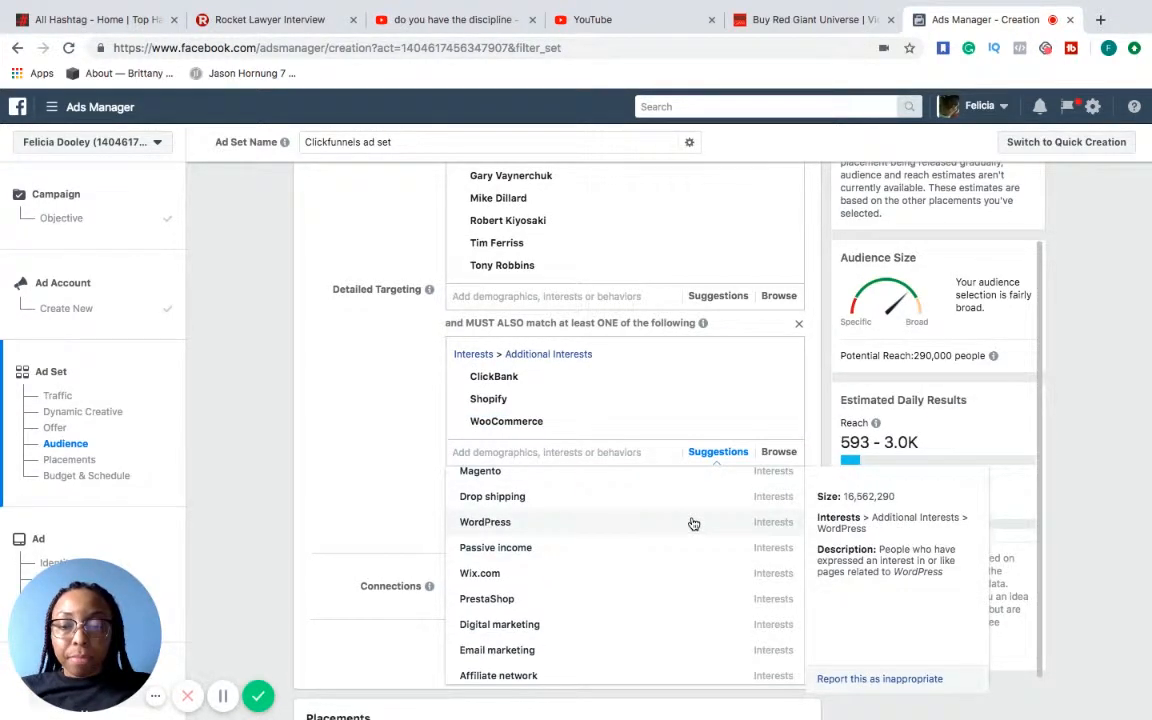
pyautogui.scroll(-5, 693, 523)
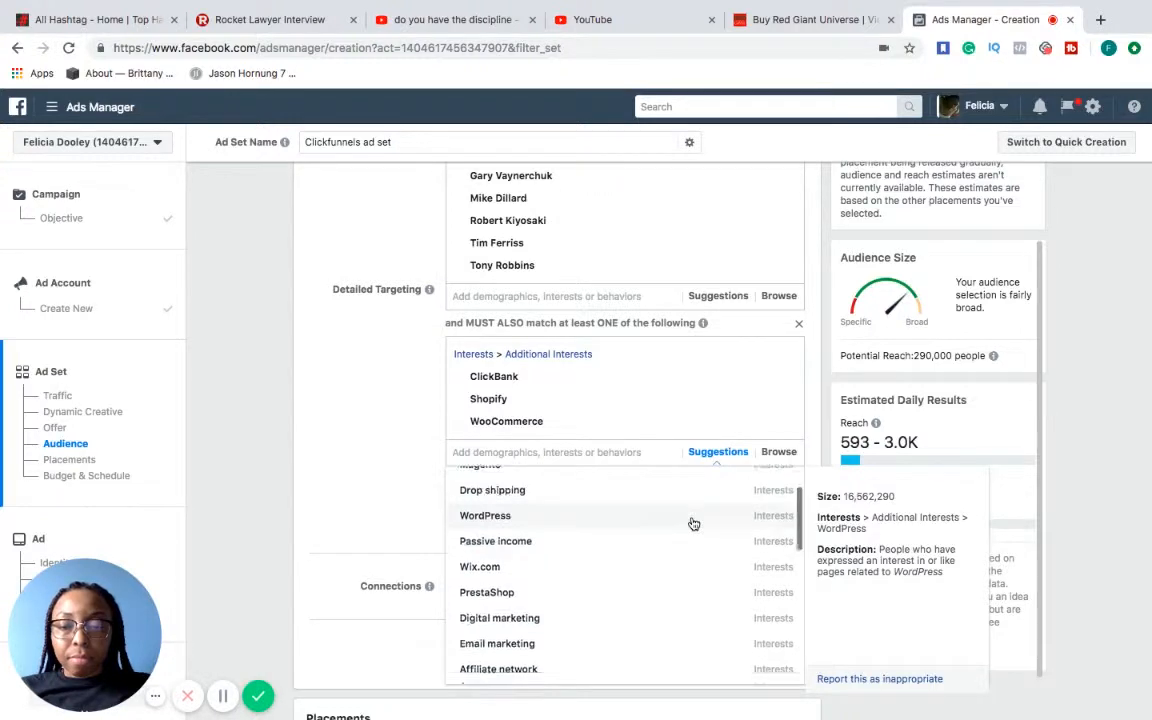
pyautogui.scroll(-5, 693, 523)
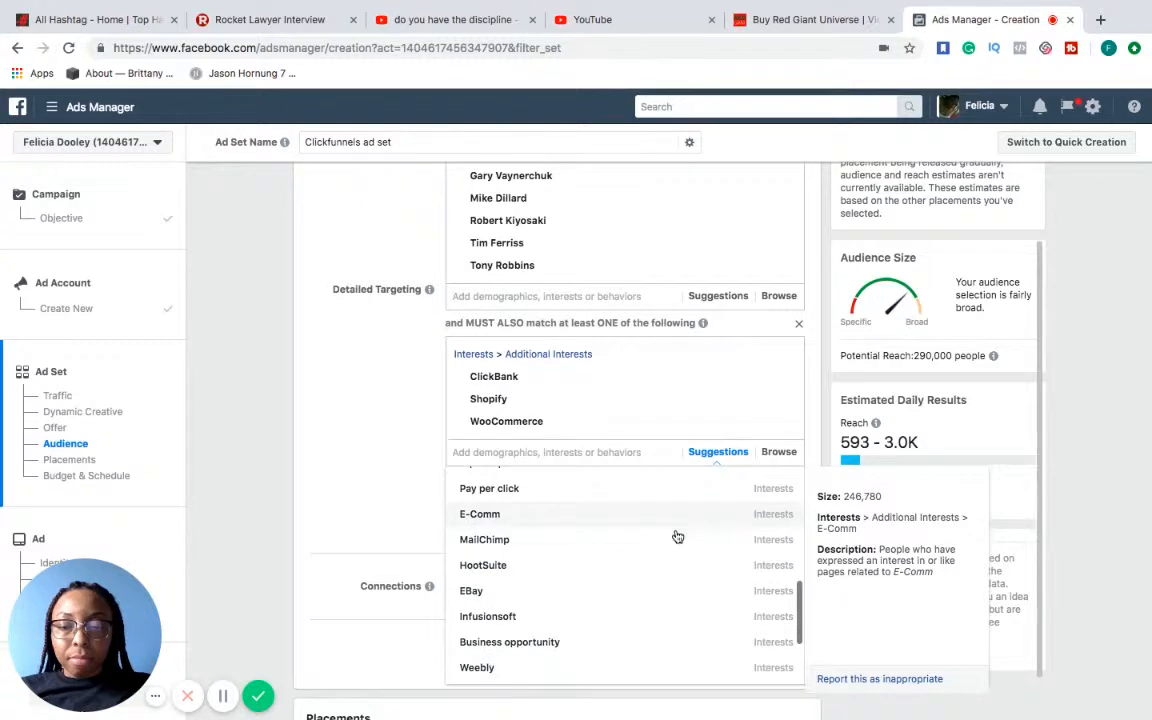
pyautogui.click(648, 570)
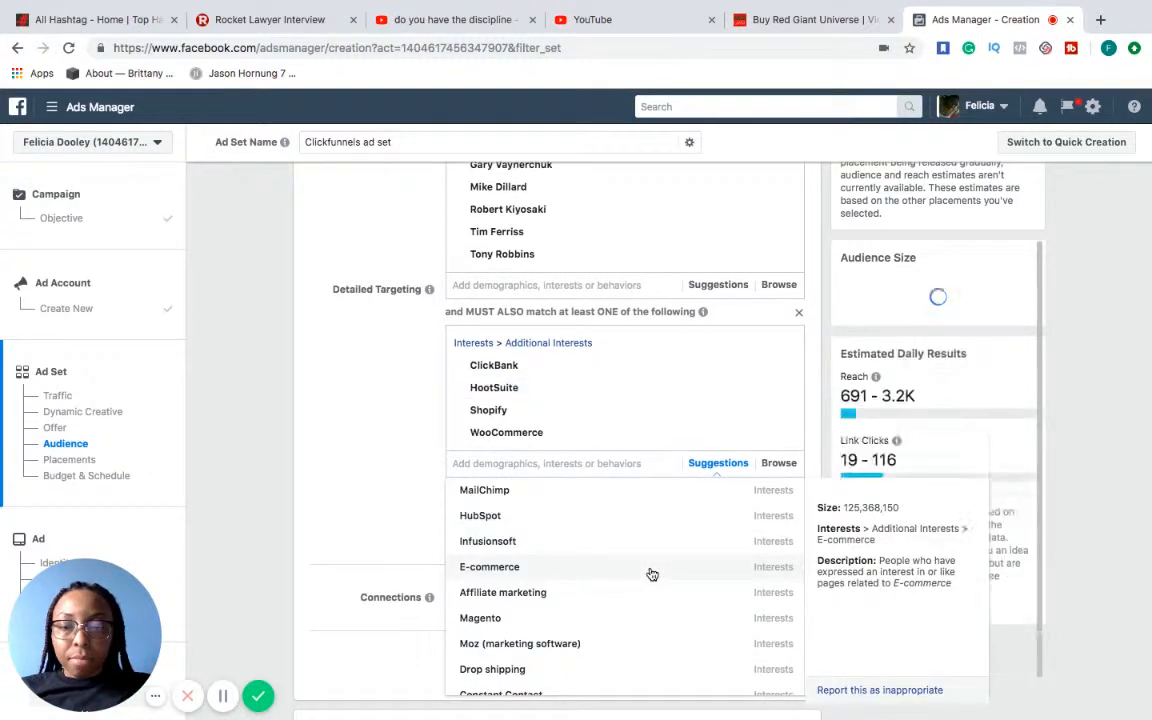
# Search for "infusion" in the must-also-match group and include the Infusion interest
pyautogui.click(653, 458)
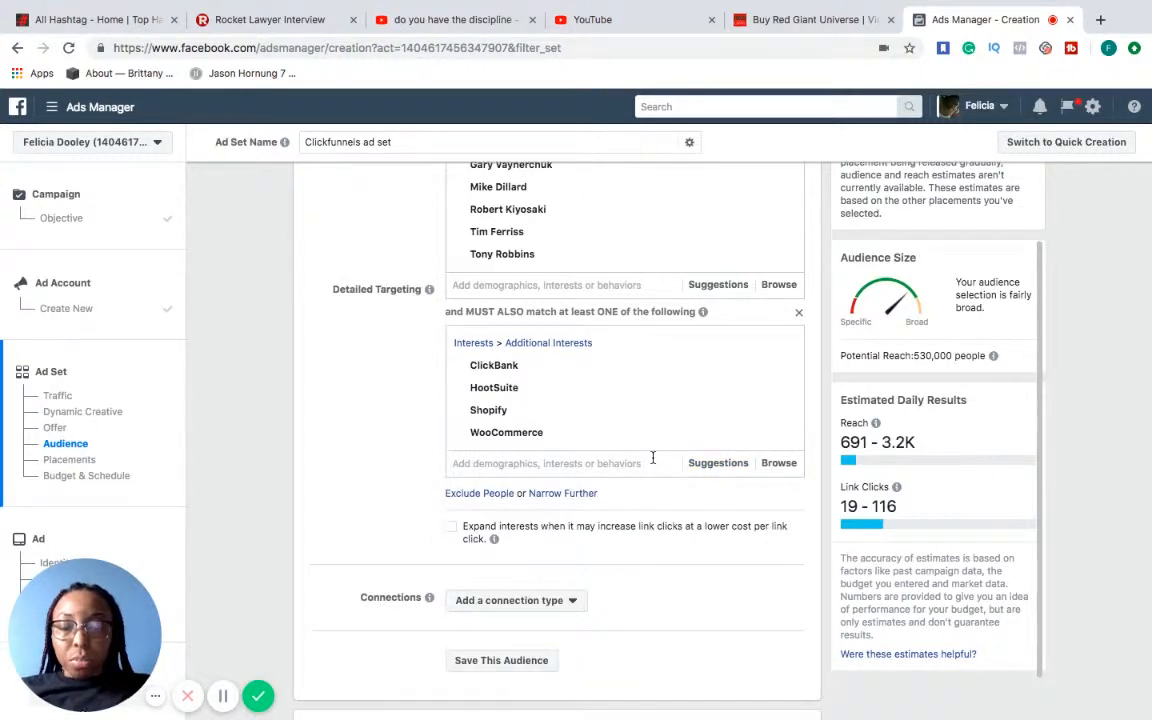
pyautogui.write('Inf')
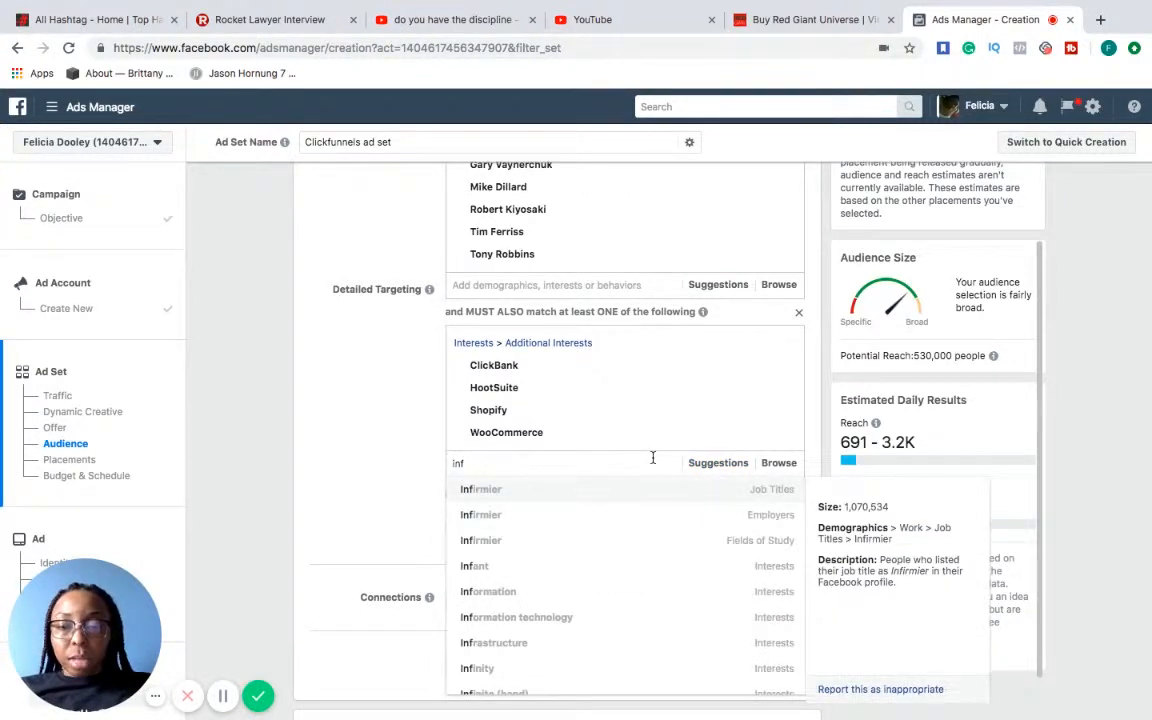
pyautogui.write('usion')
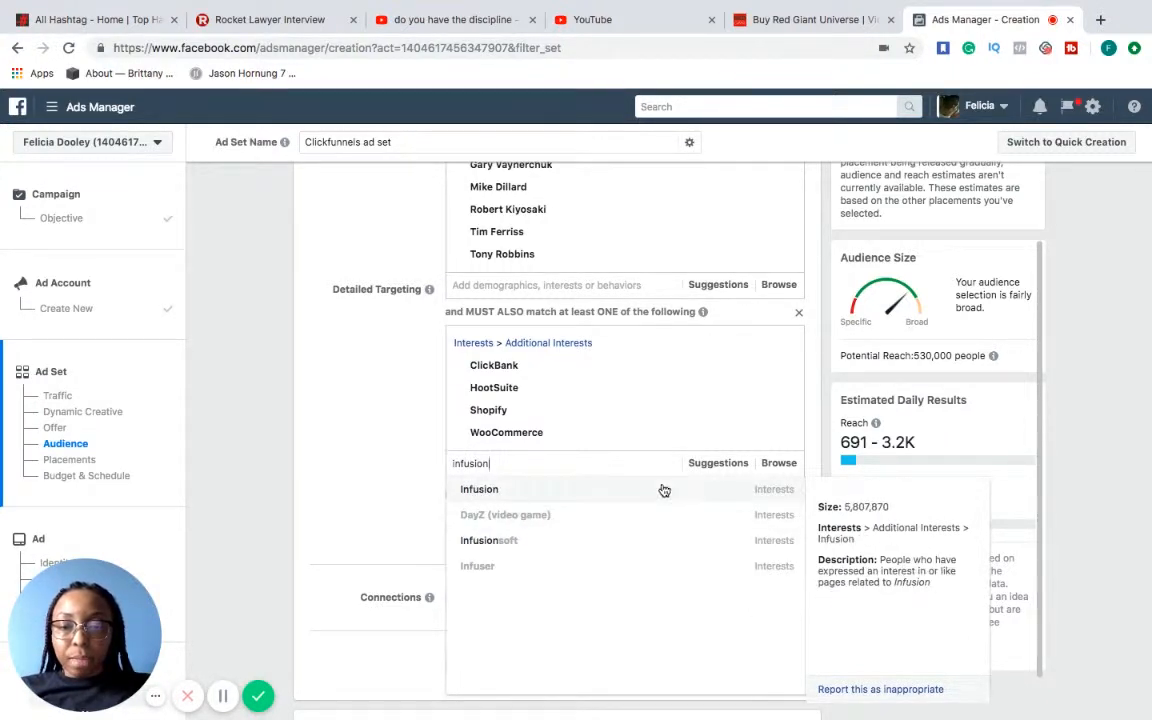
pyautogui.click(663, 488)
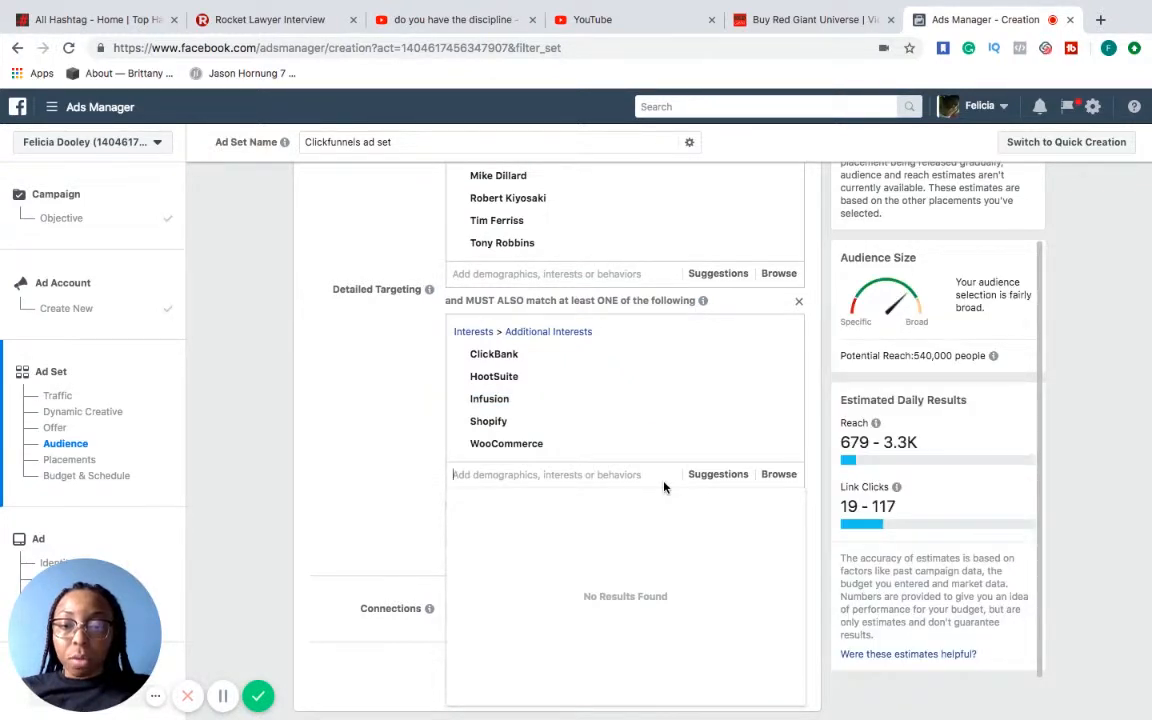
# Review the suggested interests for the must-also-match group and add HubSpot from them
pyautogui.click(718, 474)
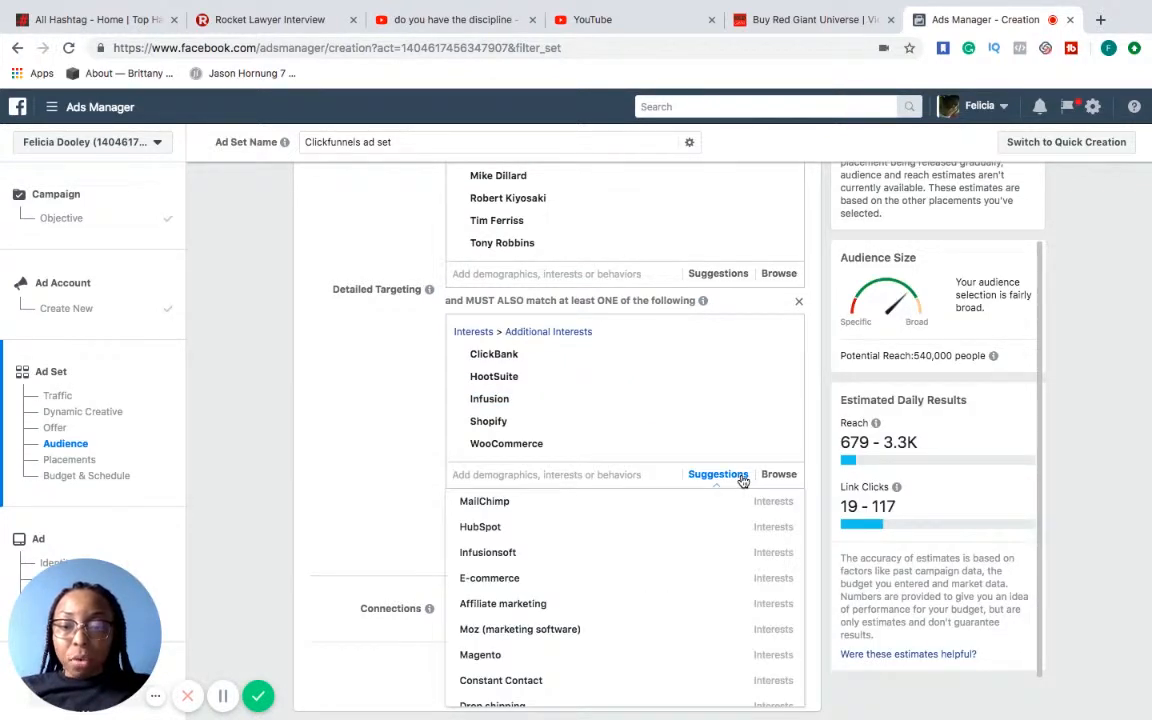
pyautogui.moveTo(709, 545)
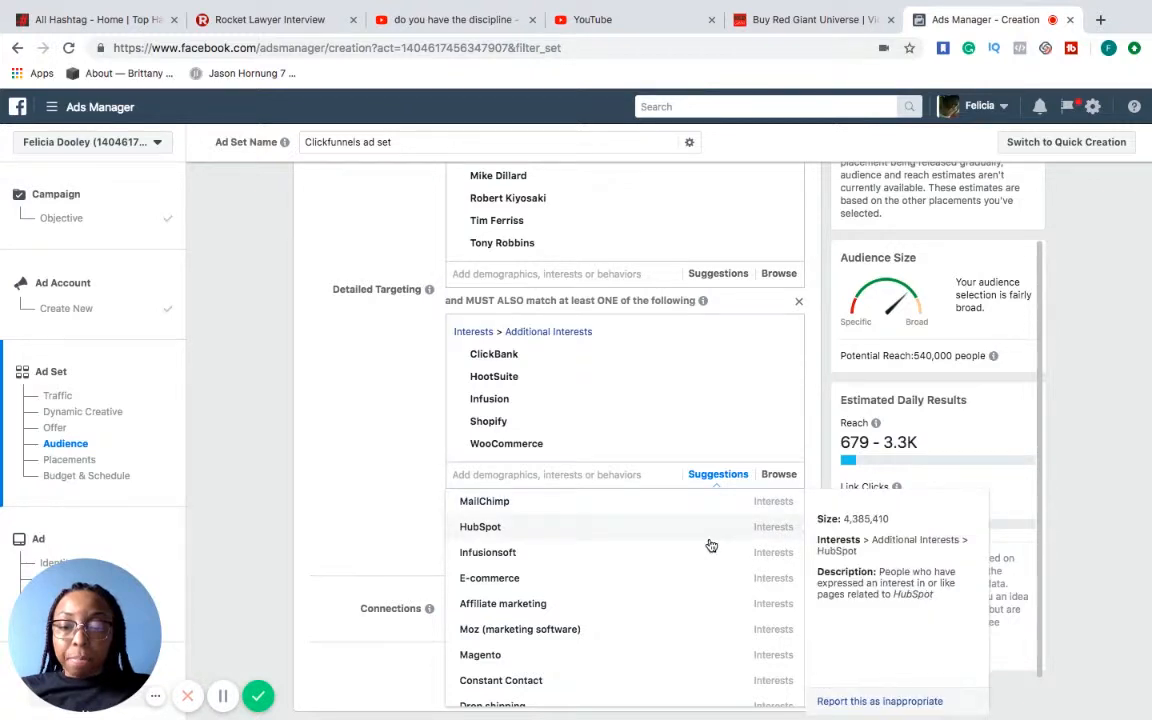
pyautogui.scroll(-1, 711, 545)
pyautogui.scroll(-3, 711, 545)
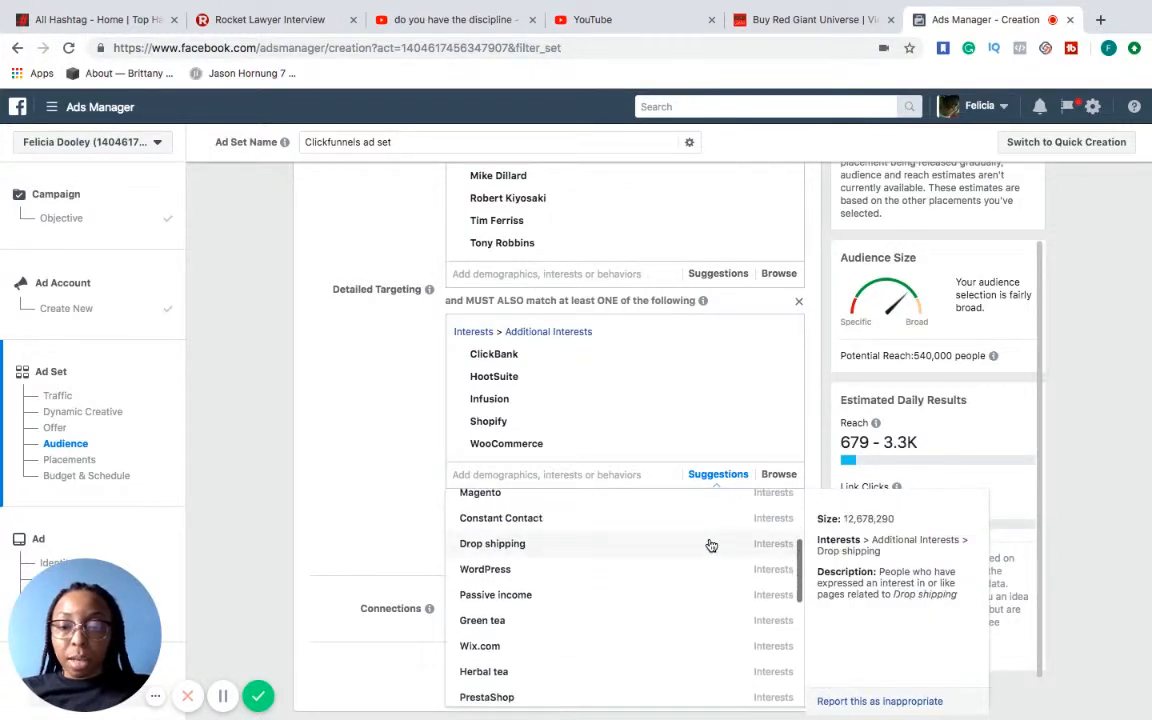
pyautogui.scroll(-3, 711, 545)
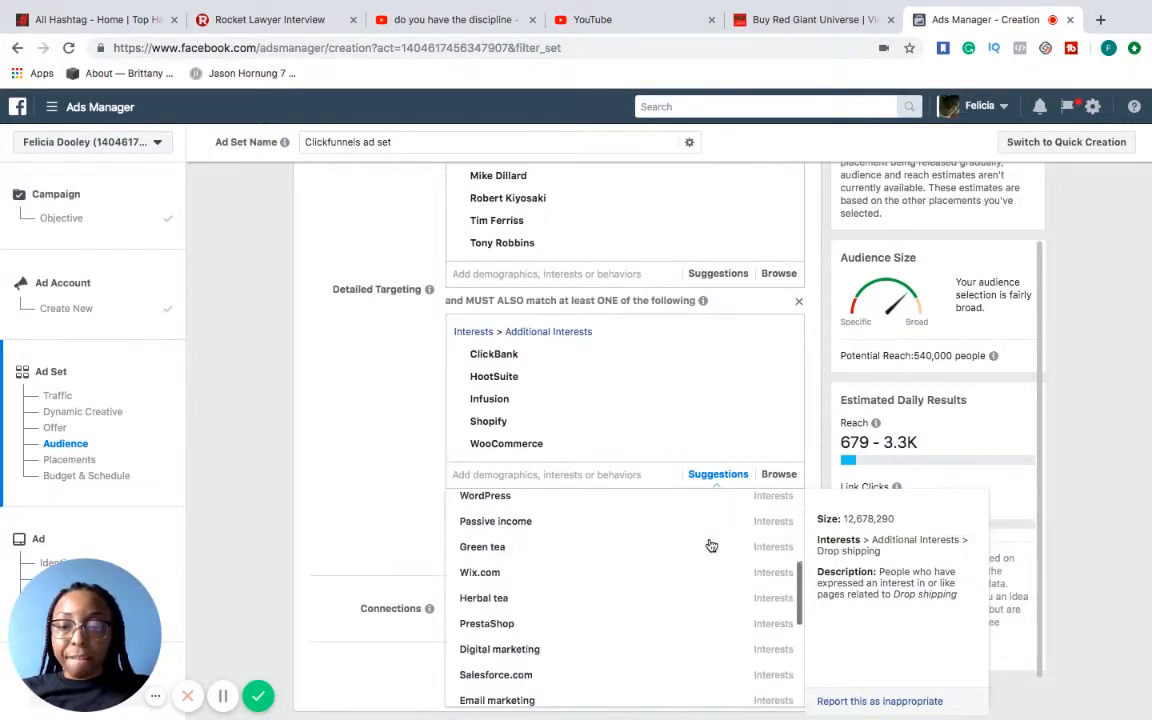
pyautogui.scroll(-1, 711, 545)
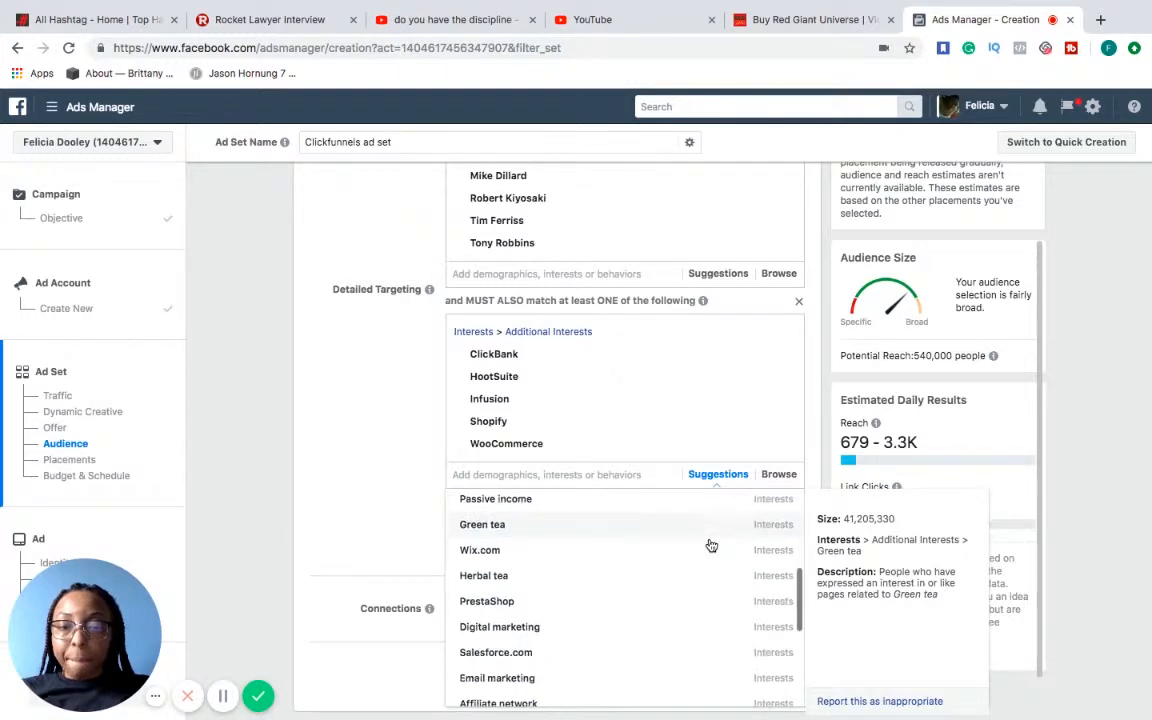
pyautogui.click(408, 471)
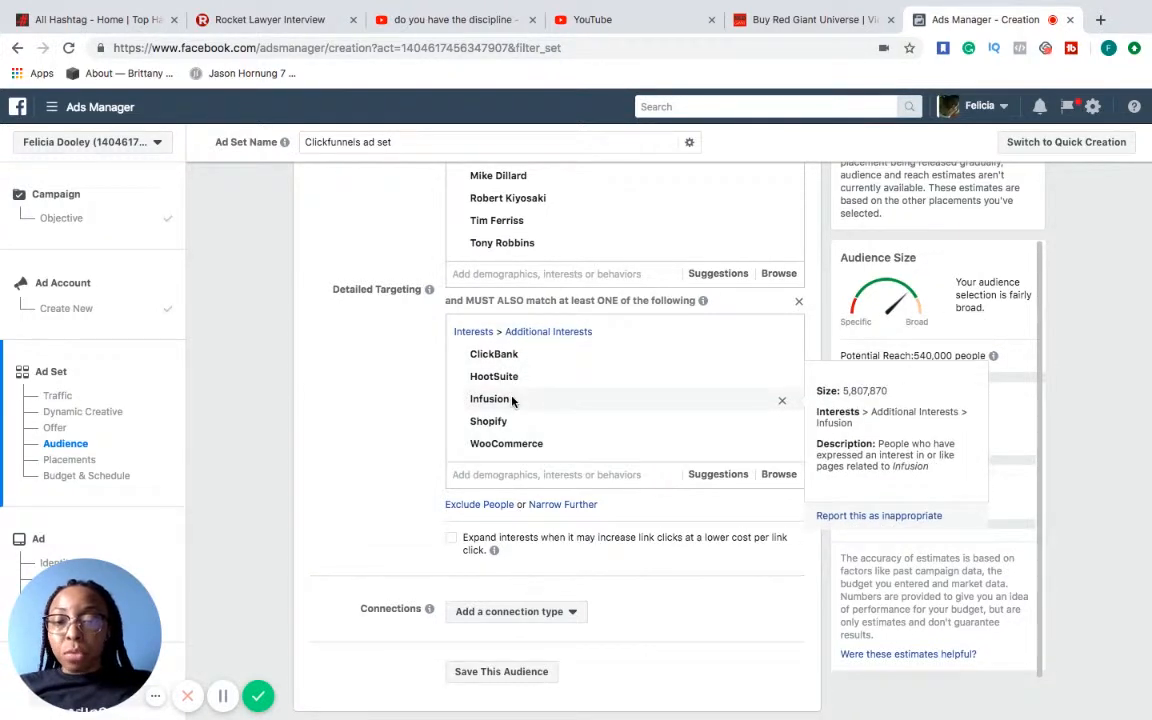
pyautogui.click(735, 474)
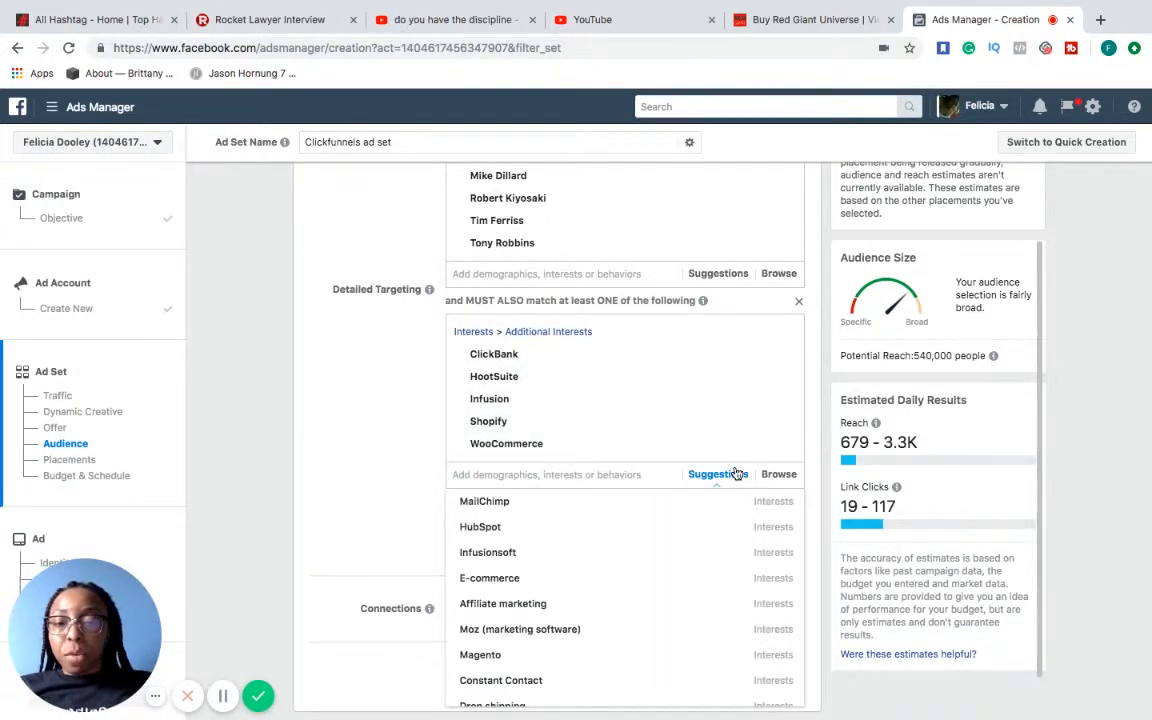
pyautogui.click(655, 523)
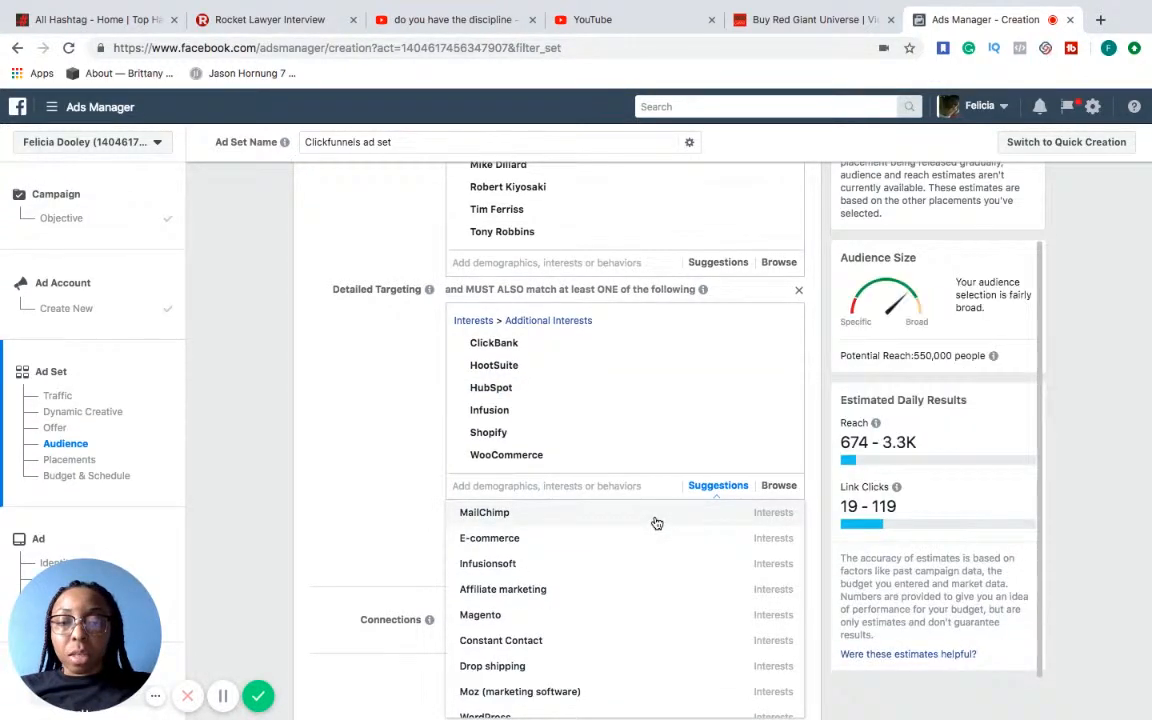
# Look through the remaining suggestions, and search for "wix" and include the Wix.com interest in the must-also-match group
pyautogui.scroll(-2, 656, 523)
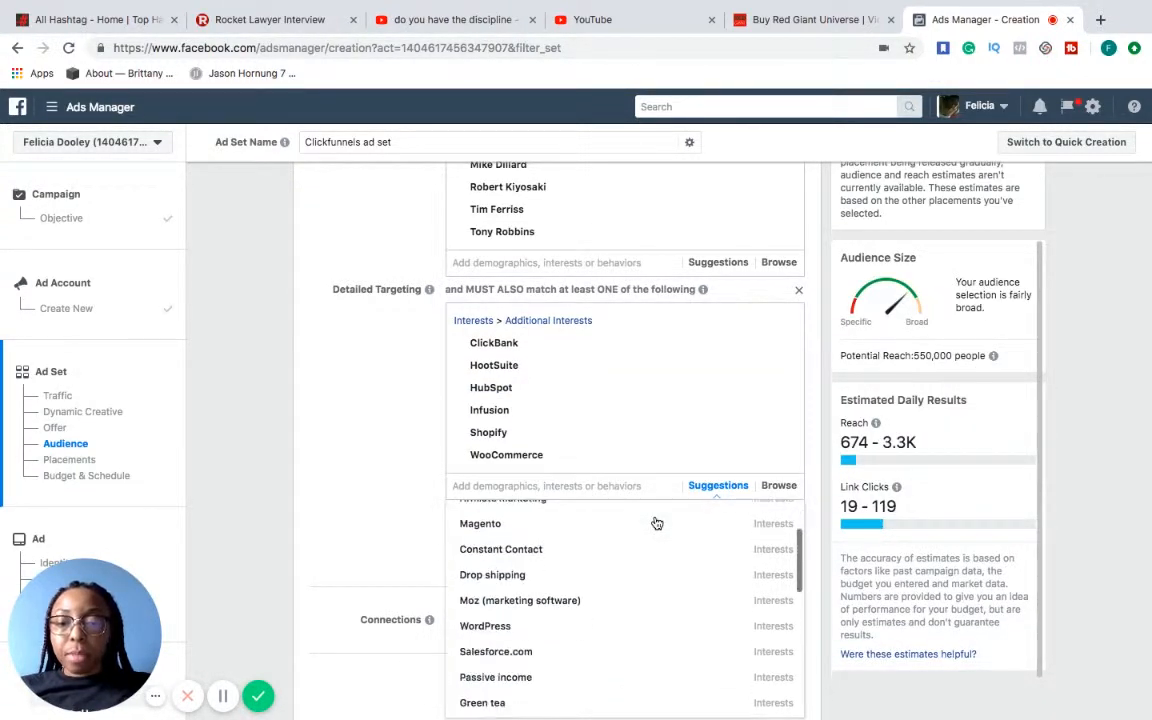
pyautogui.scroll(-2, 656, 523)
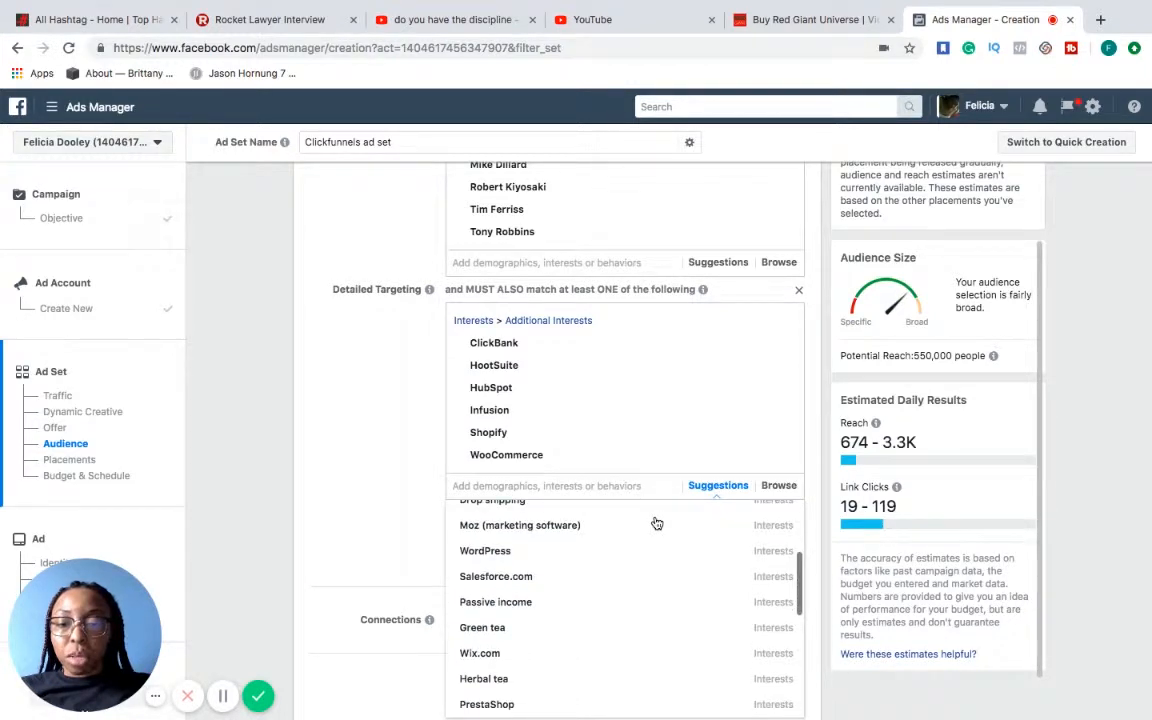
pyautogui.scroll(-2, 656, 523)
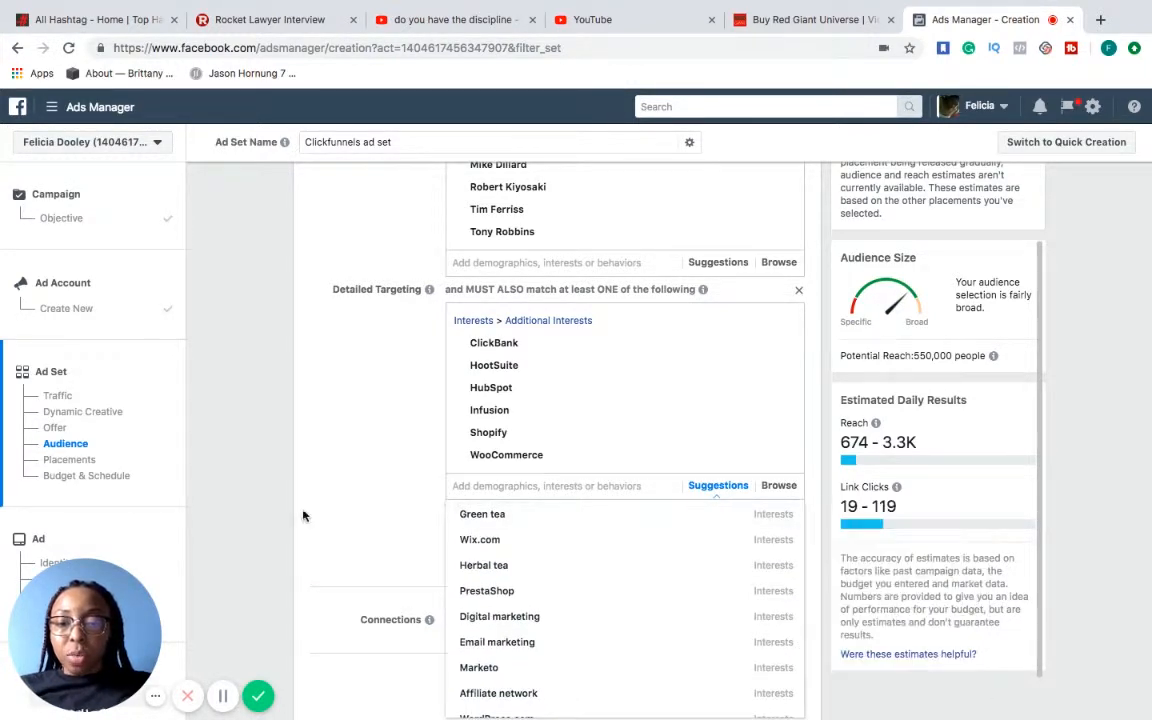
pyautogui.click(358, 522)
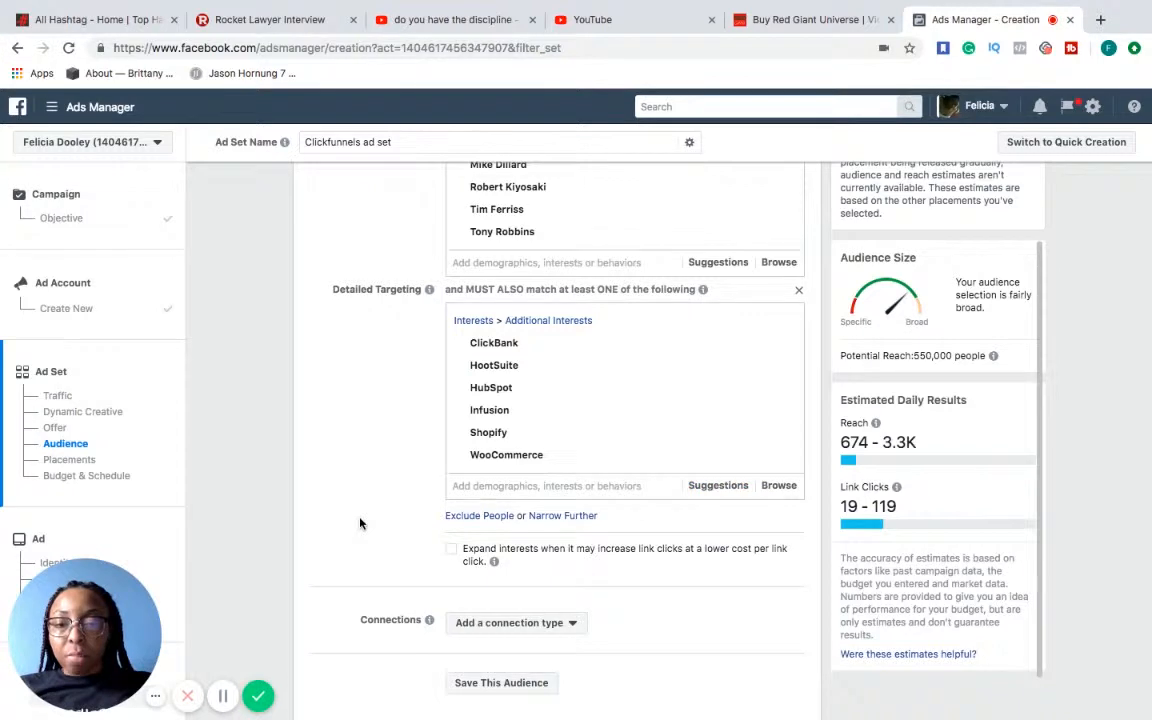
pyautogui.click(522, 483)
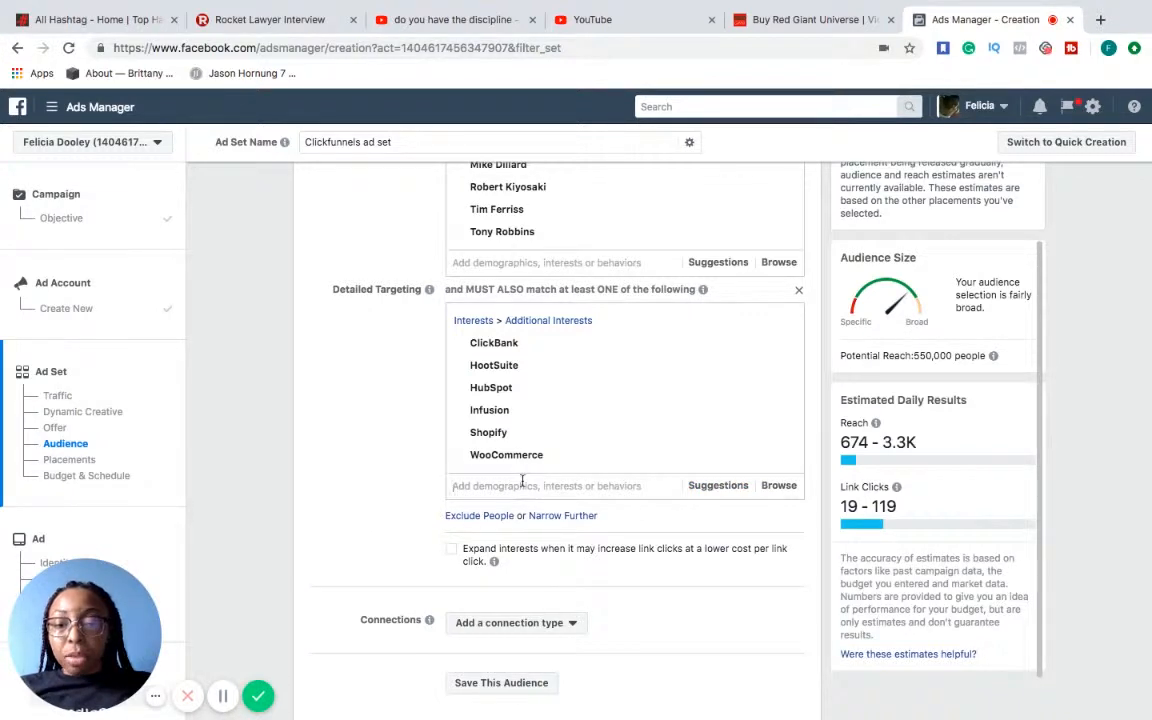
pyautogui.write('wix')
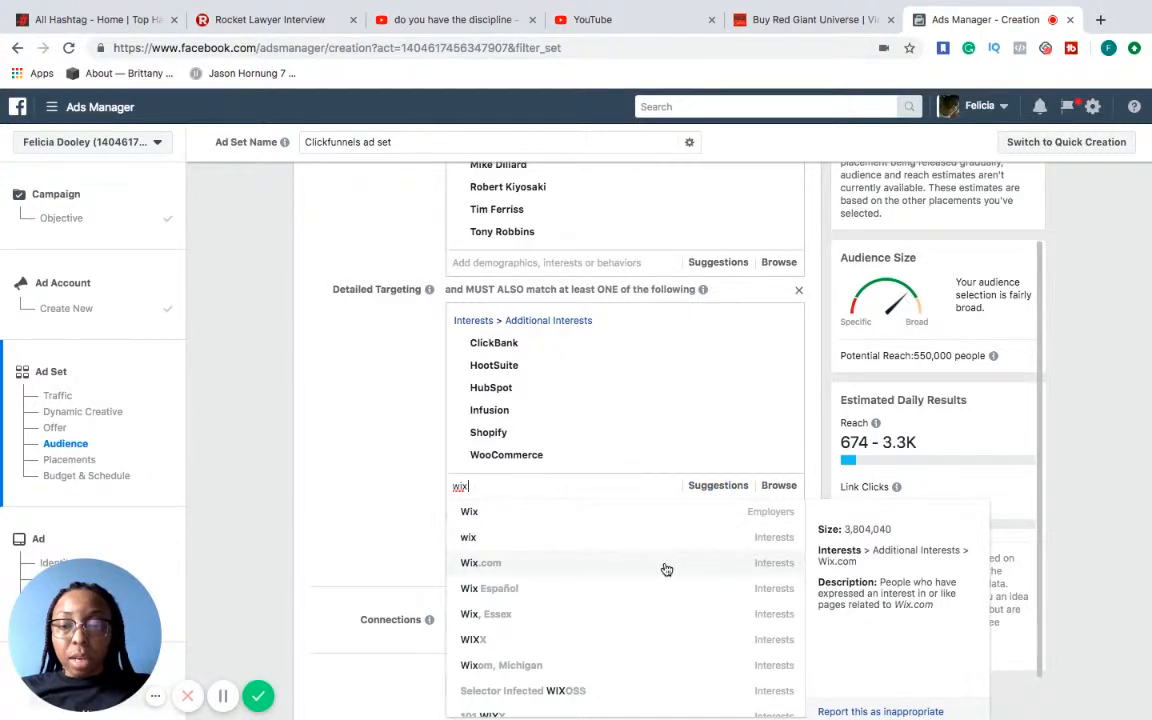
pyautogui.click(666, 569)
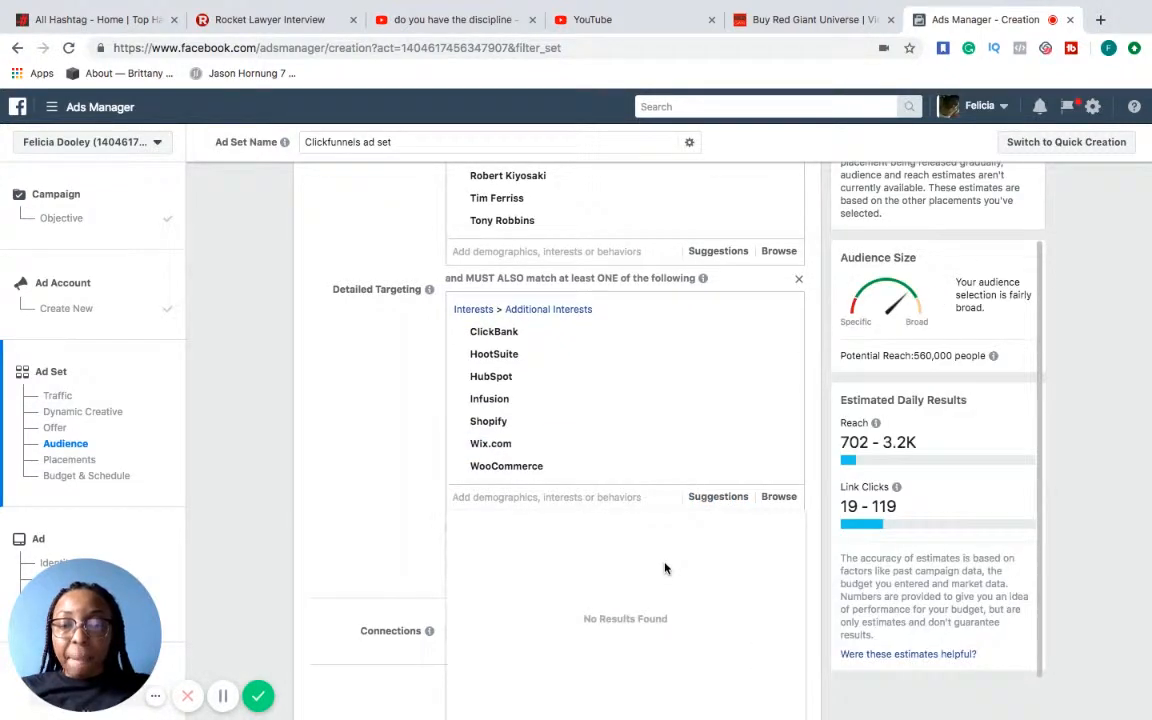
# Search for "wordpress", include the WordPress interest in the must-also-match group, and close the results list
pyautogui.click(718, 497)
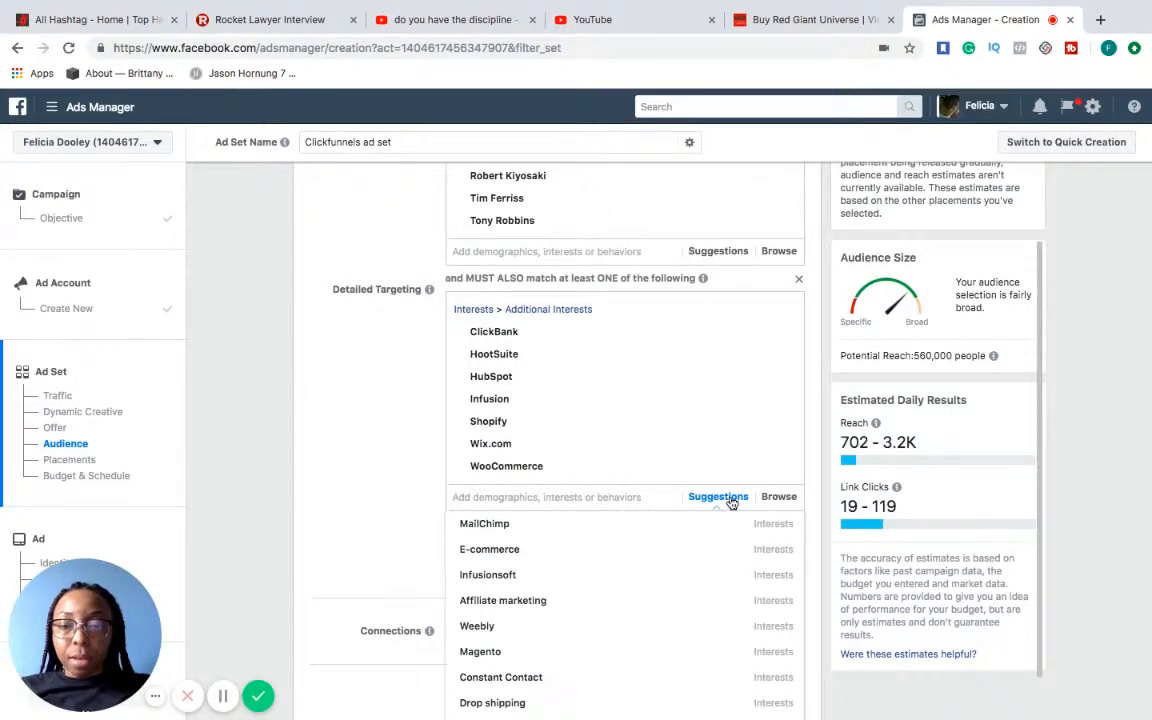
pyautogui.click(644, 497)
pyautogui.write('wor')
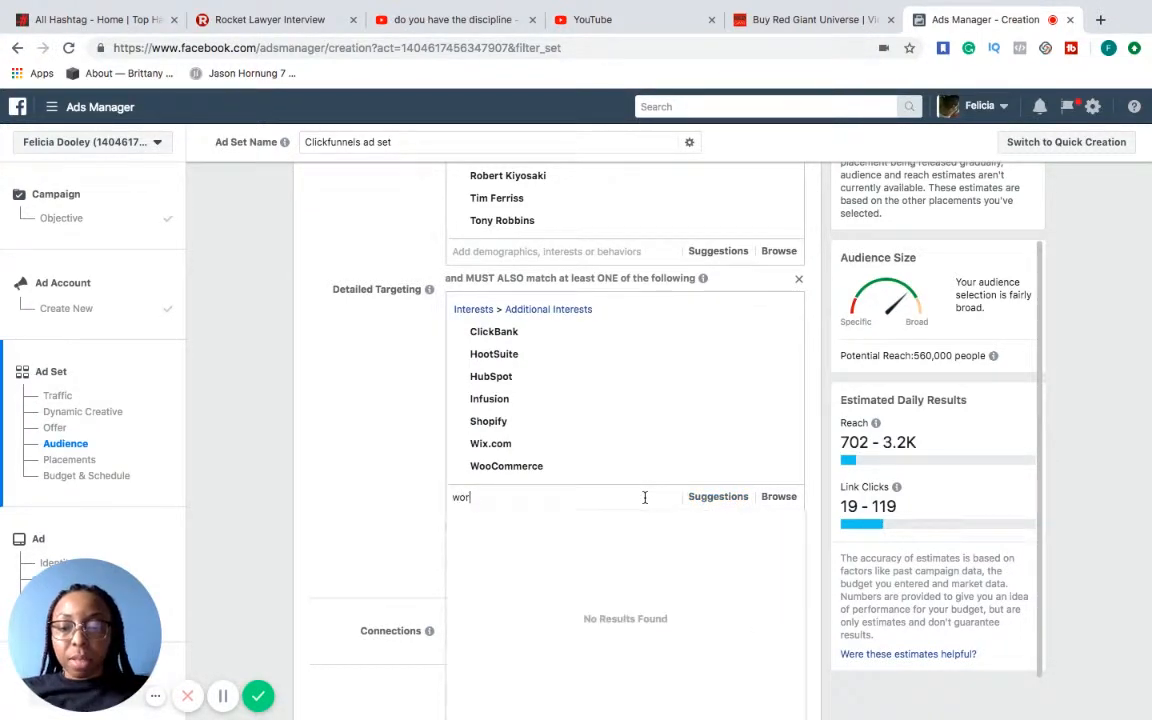
pyautogui.write('dpress')
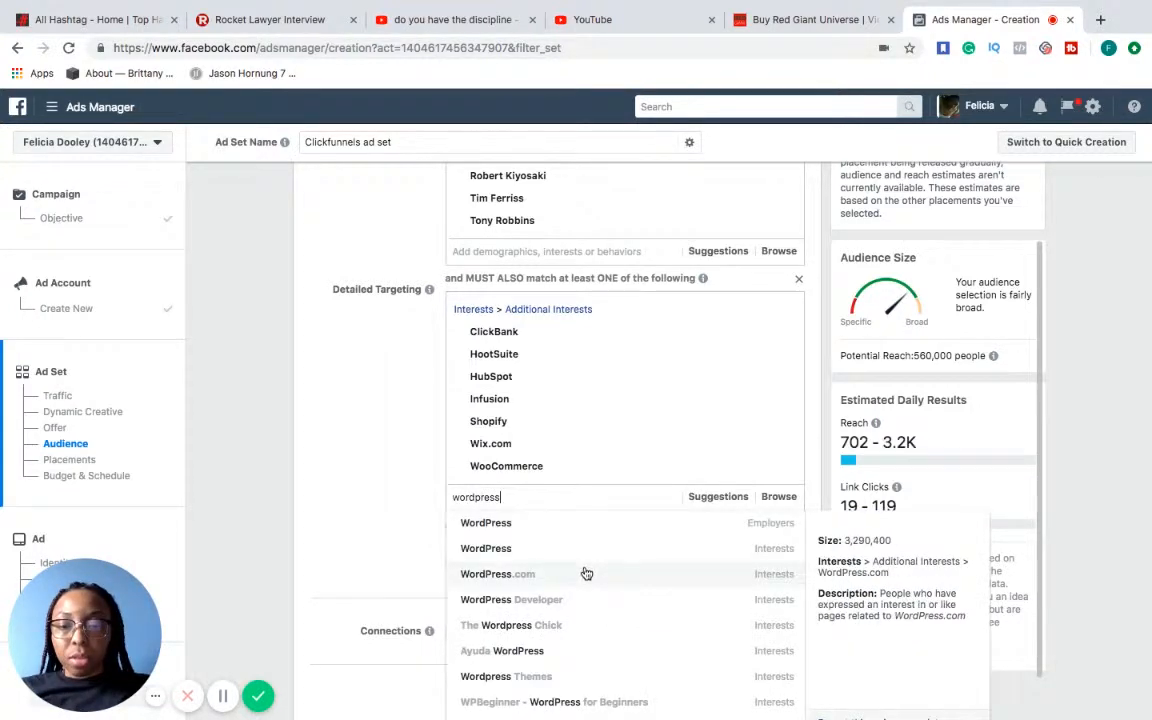
pyautogui.click(756, 557)
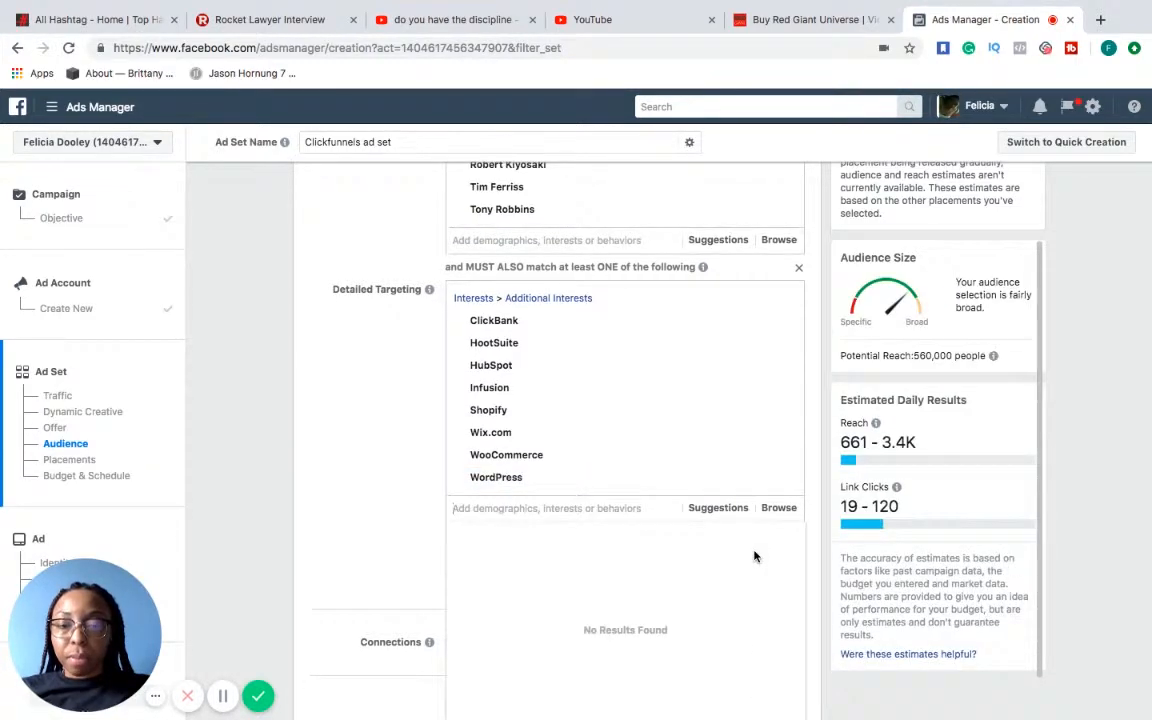
pyautogui.click(362, 525)
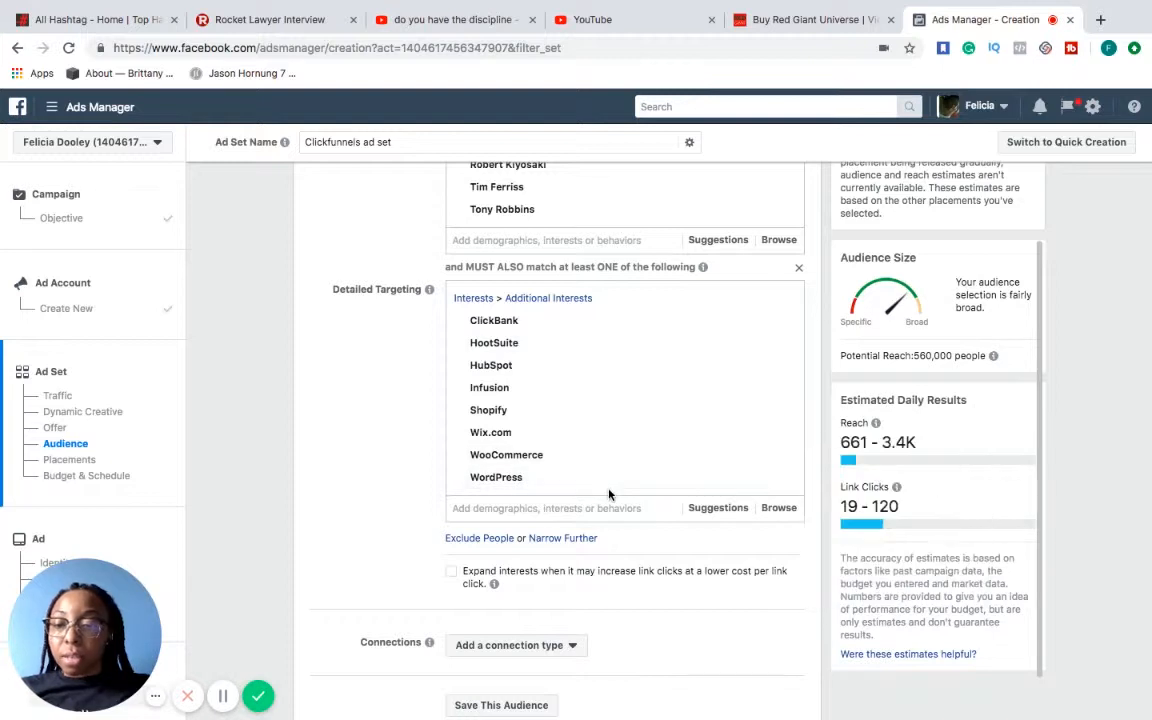
pyautogui.click(572, 546)
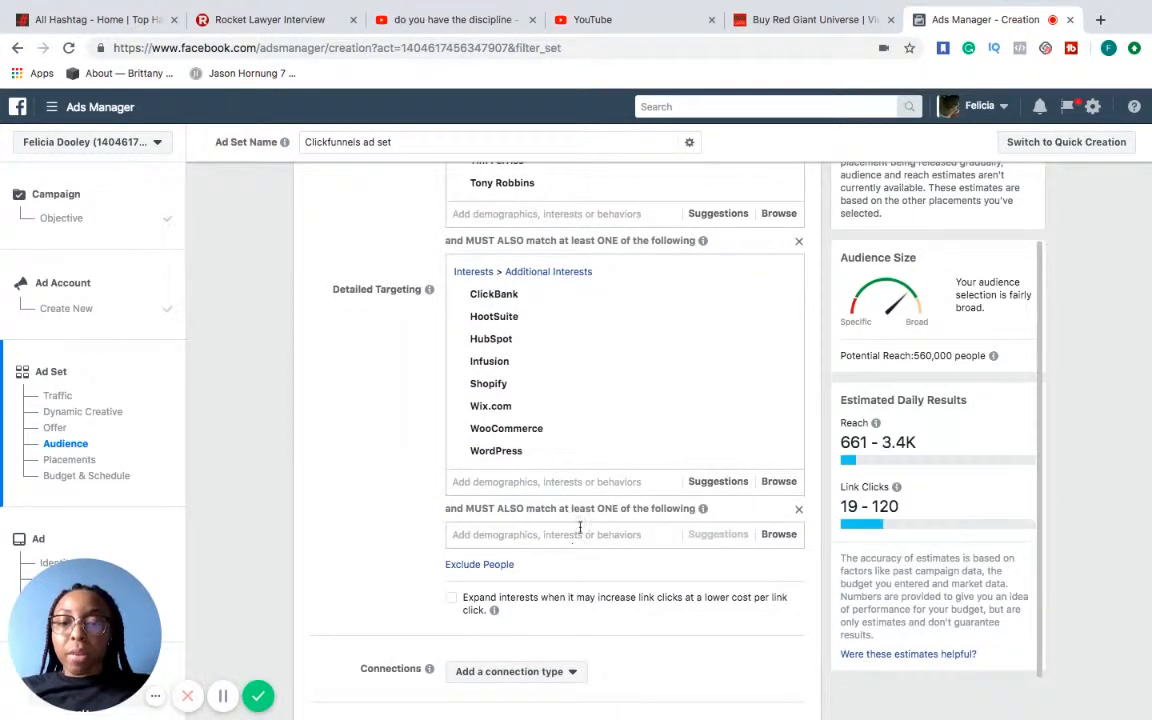
pyautogui.click(584, 534)
pyautogui.write('R')
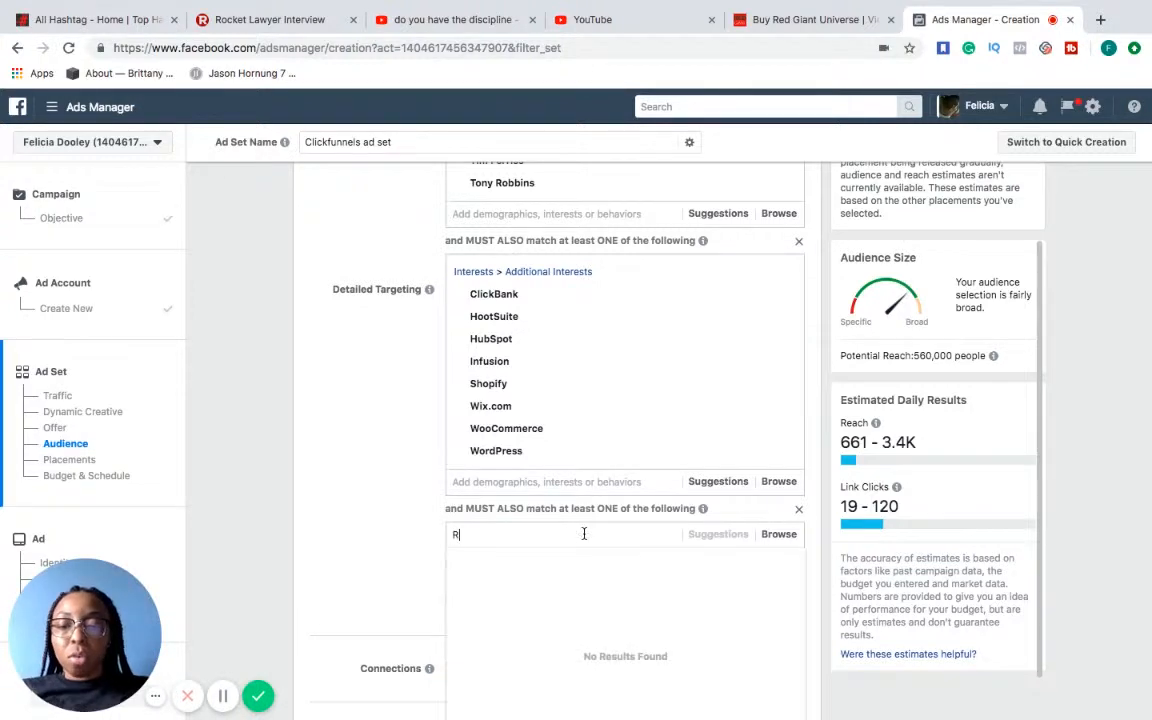
pyautogui.write('ussell Brunson')
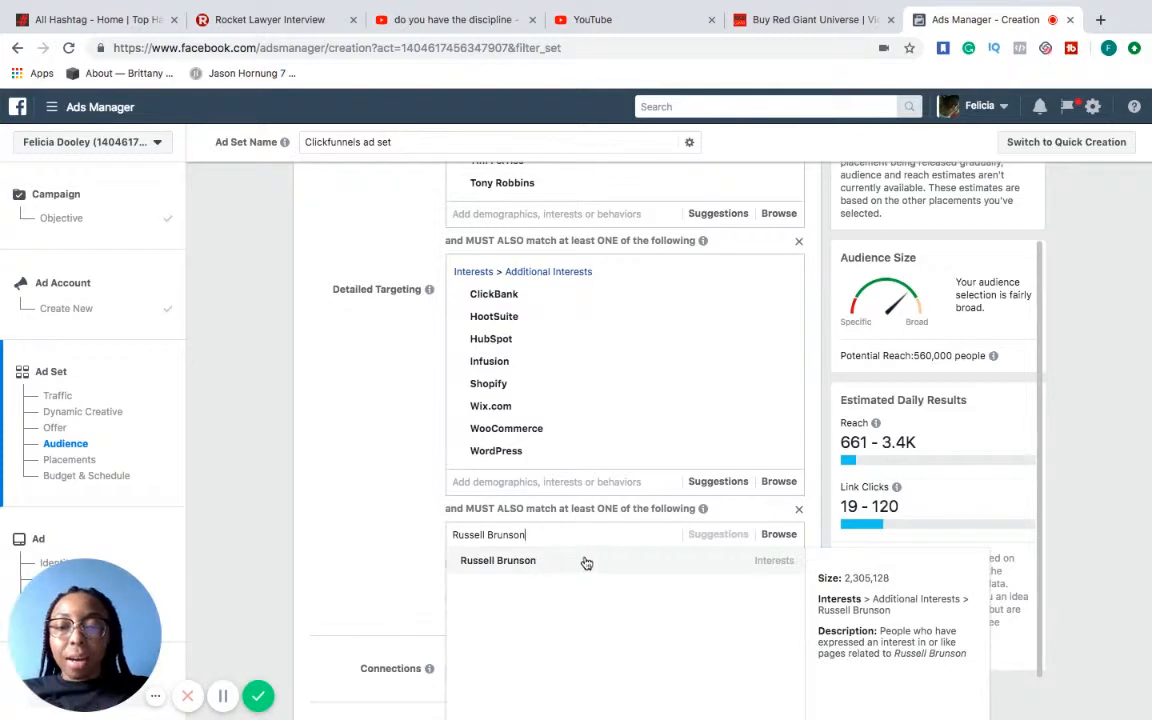
pyautogui.click(588, 561)
pyautogui.click(799, 510)
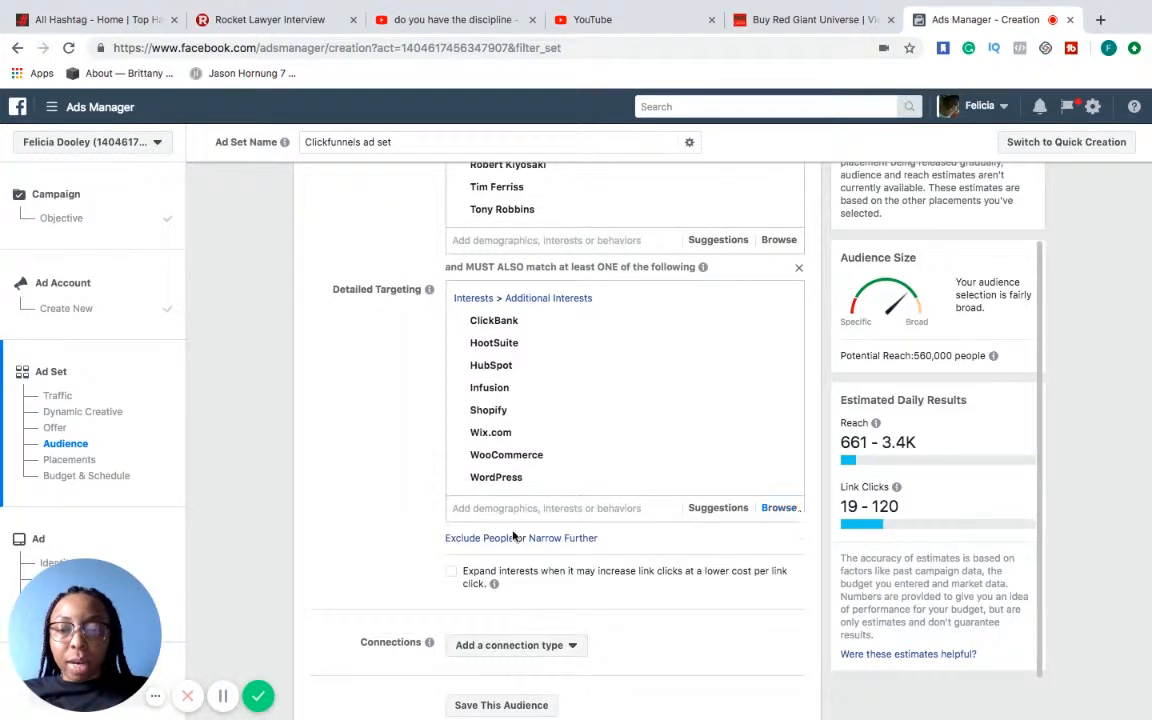
# Add an exclusion group to the detailed targeting, exclude people interested in Russell Brunson, and close the results list
pyautogui.click(472, 538)
pyautogui.click(516, 534)
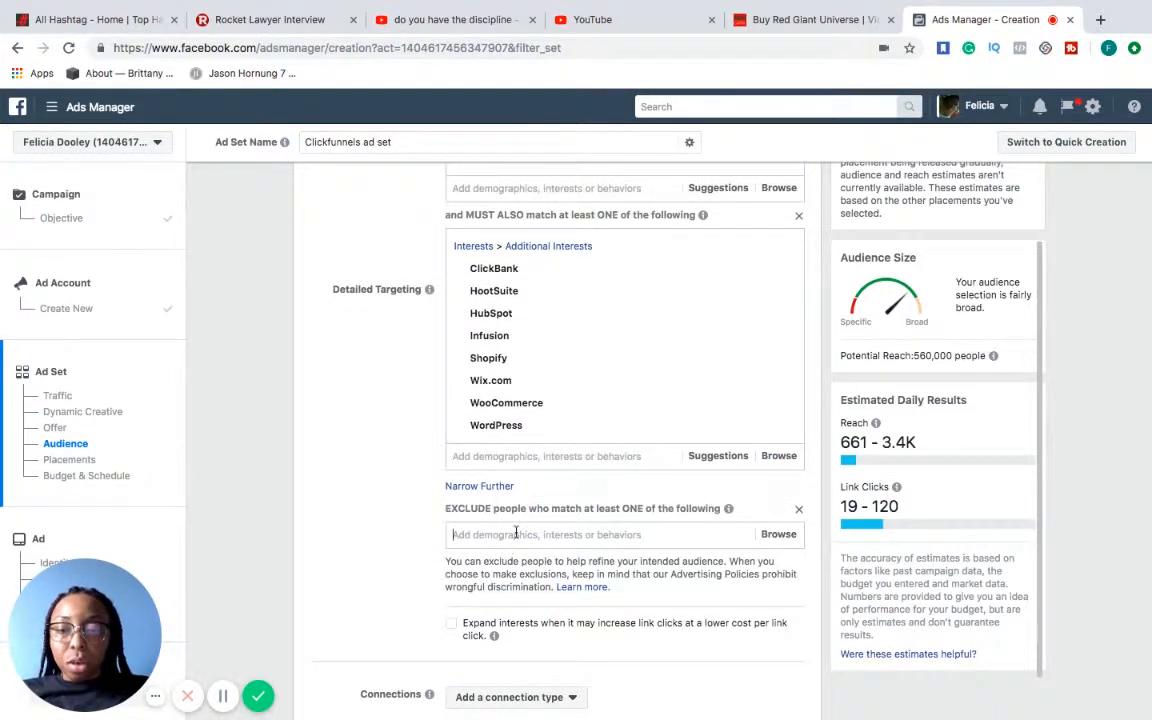
pyautogui.write('Russel')
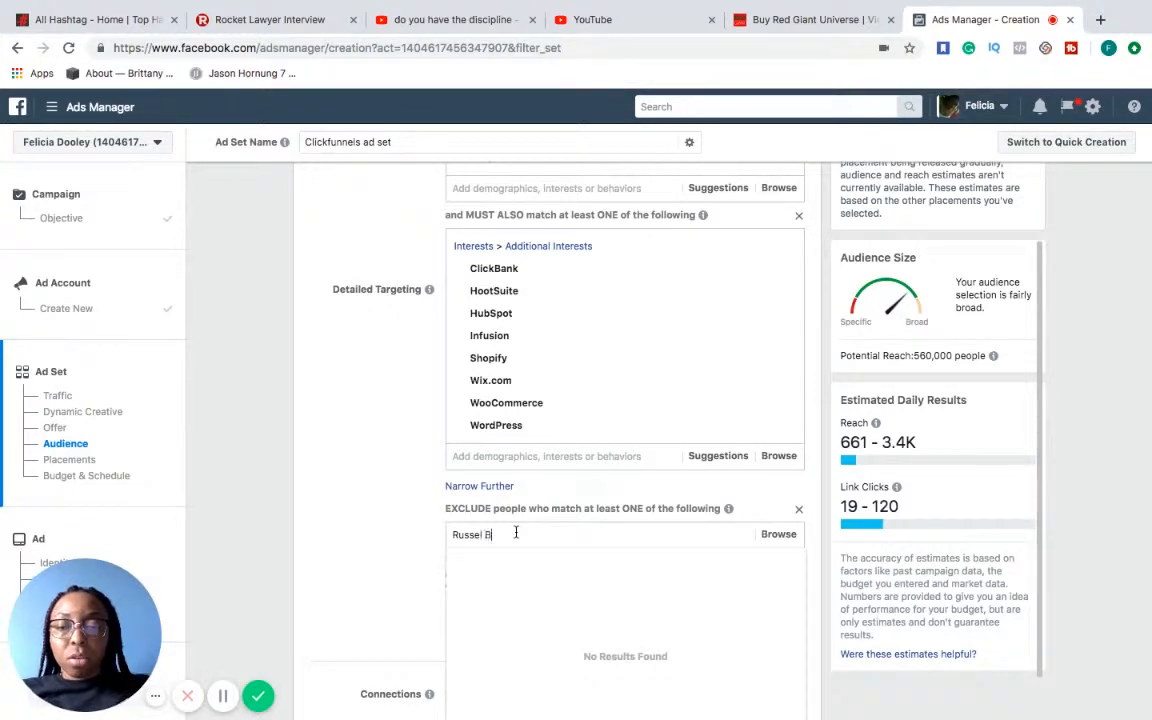
pyautogui.write('l ')
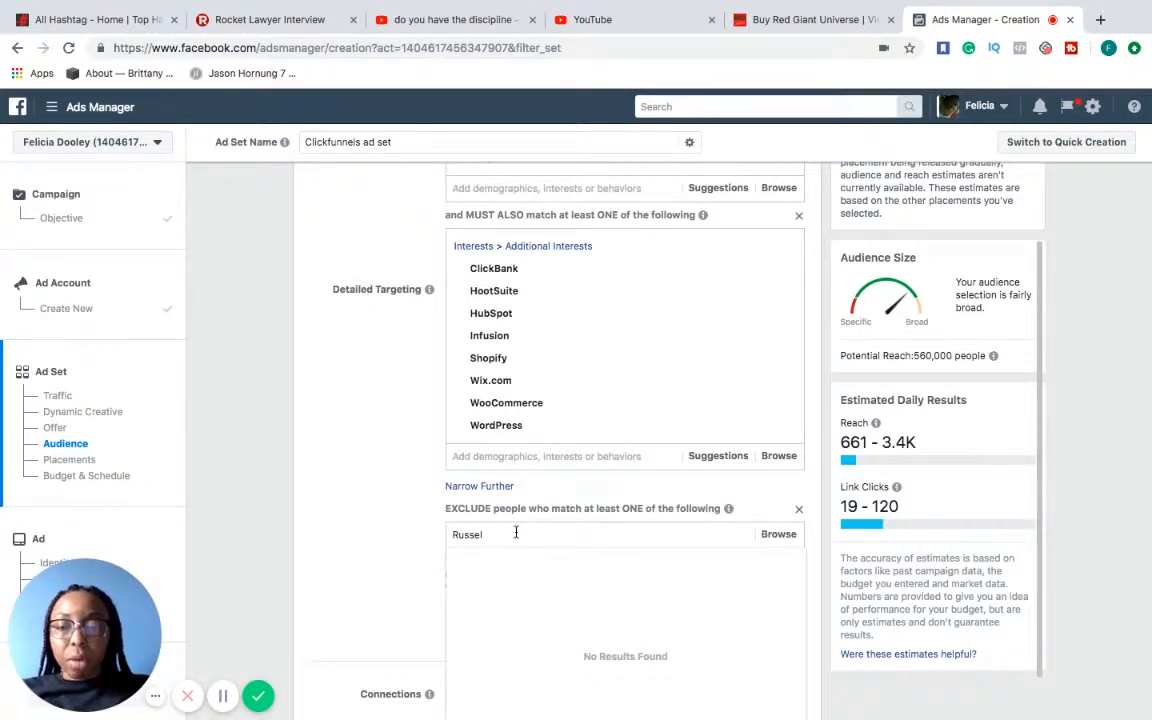
pyautogui.write('Brunson')
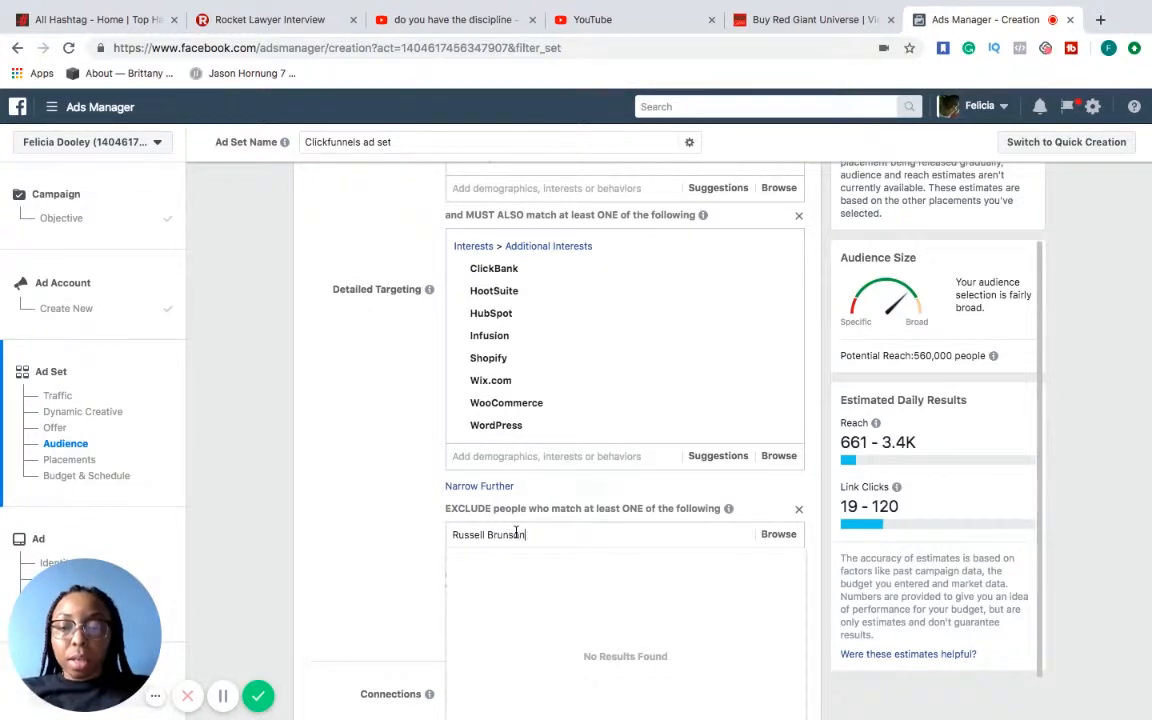
pyautogui.click(545, 562)
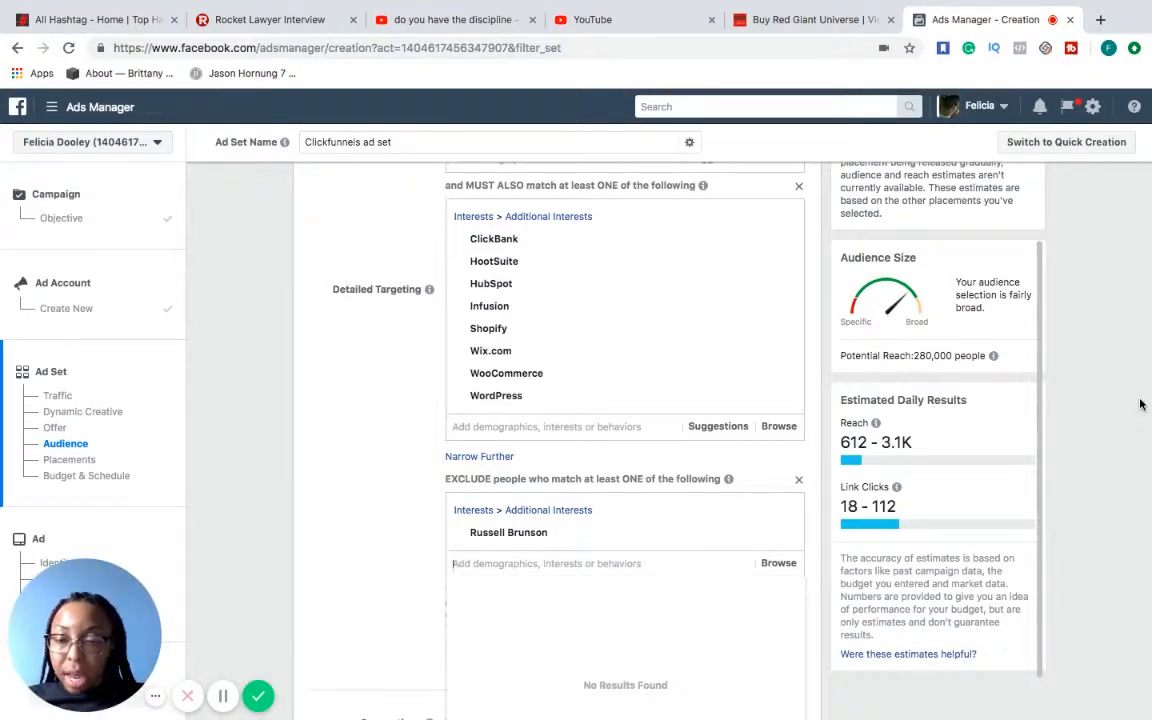
pyautogui.scroll(-2, 1140, 404)
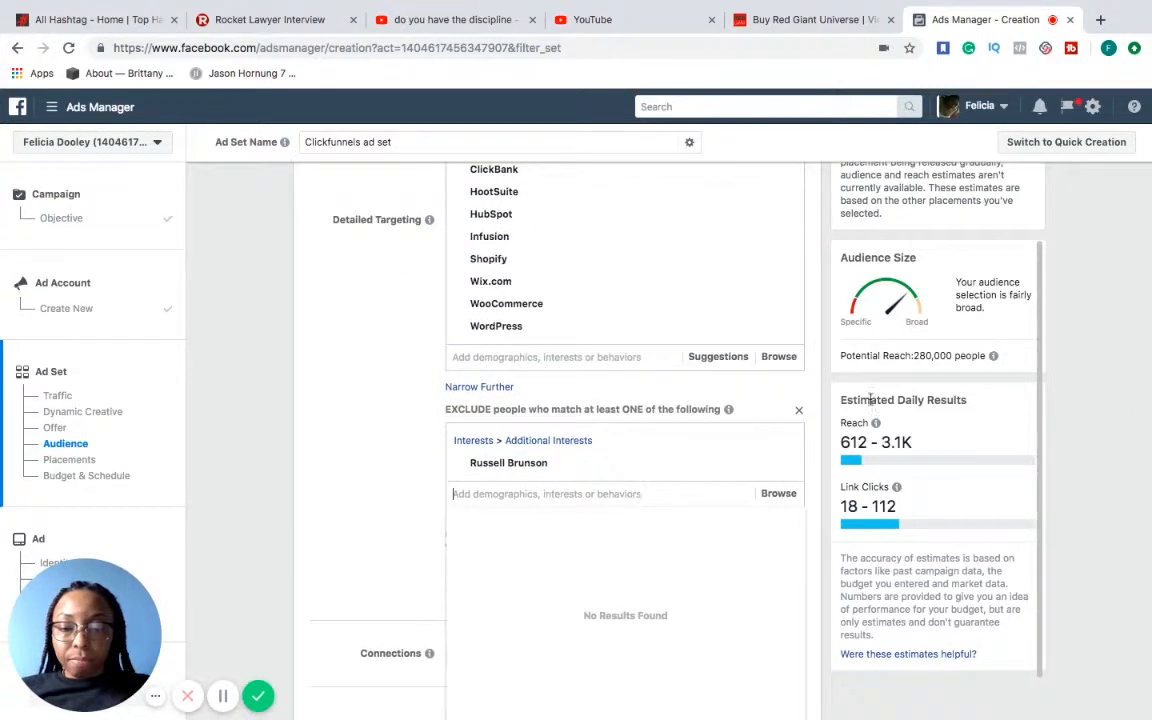
pyautogui.click(360, 543)
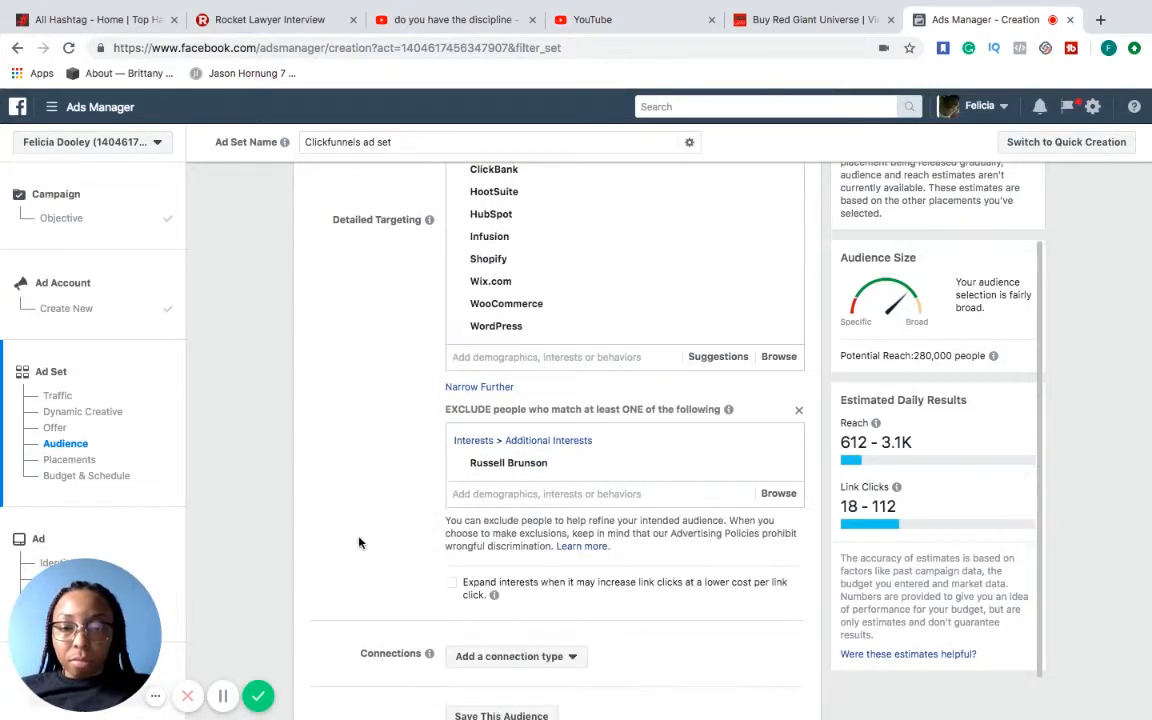
# Keep automatic placements and the $20.00 daily budget for the ad set, and continue to the ad setup
pyautogui.scroll(-3, 360, 541)
pyautogui.scroll(-3, 360, 541)
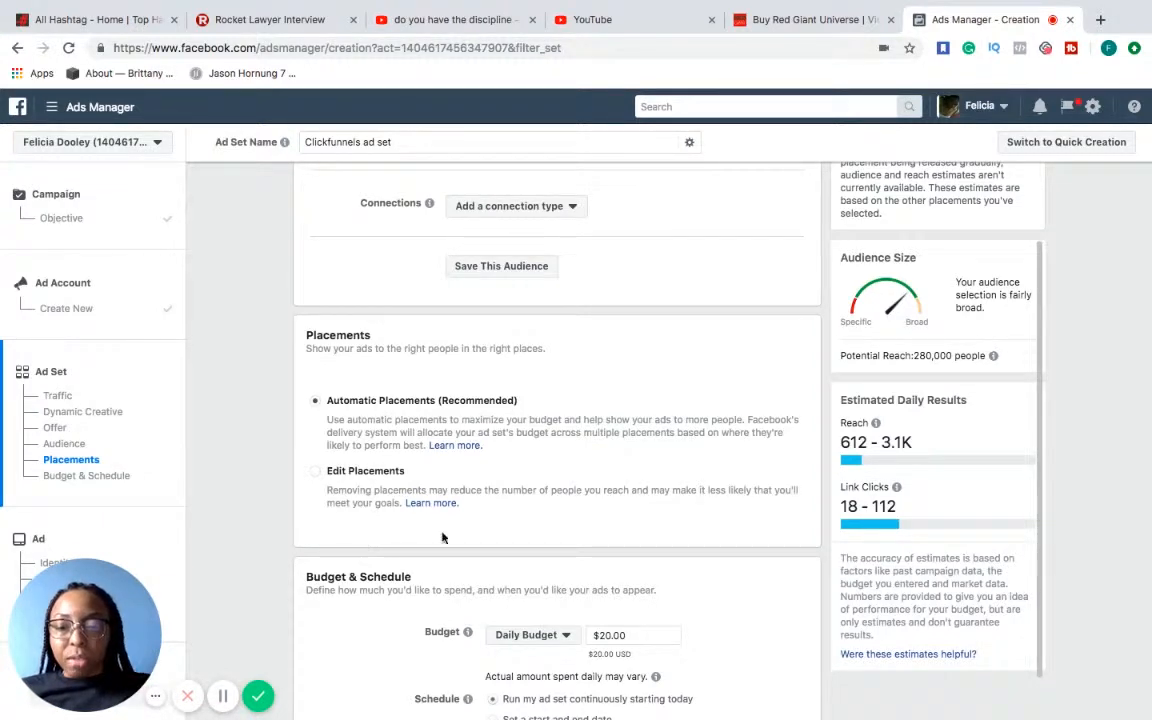
pyautogui.scroll(-3, 545, 528)
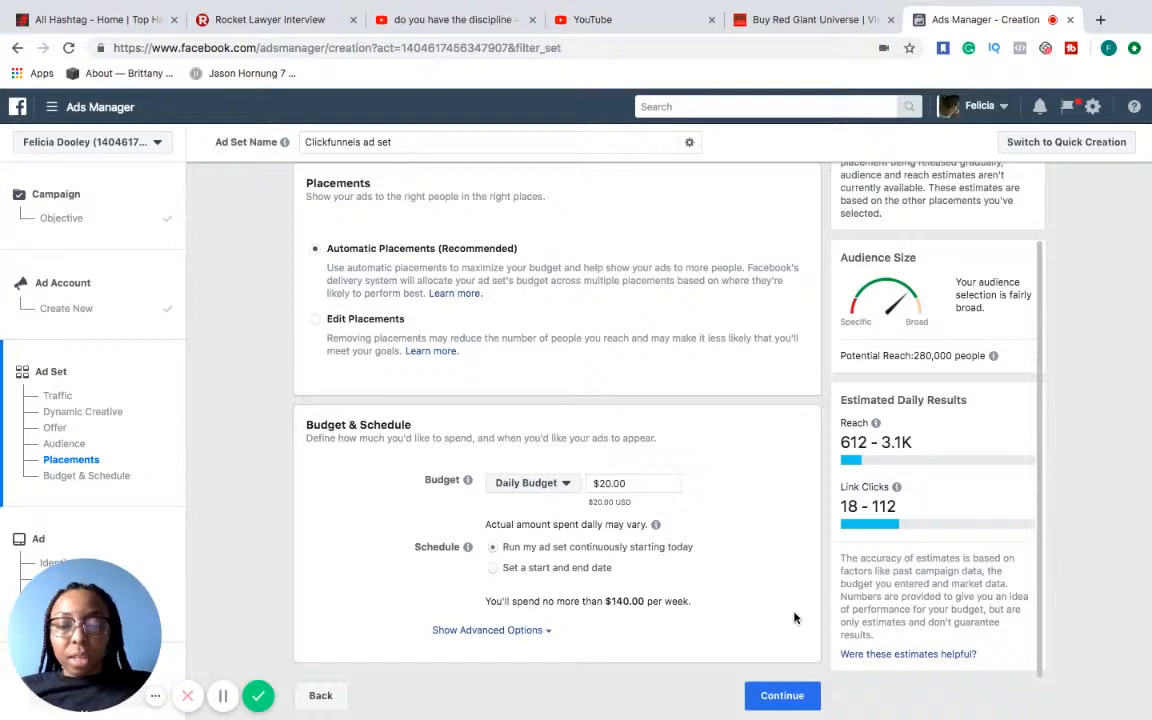
pyautogui.click(790, 698)
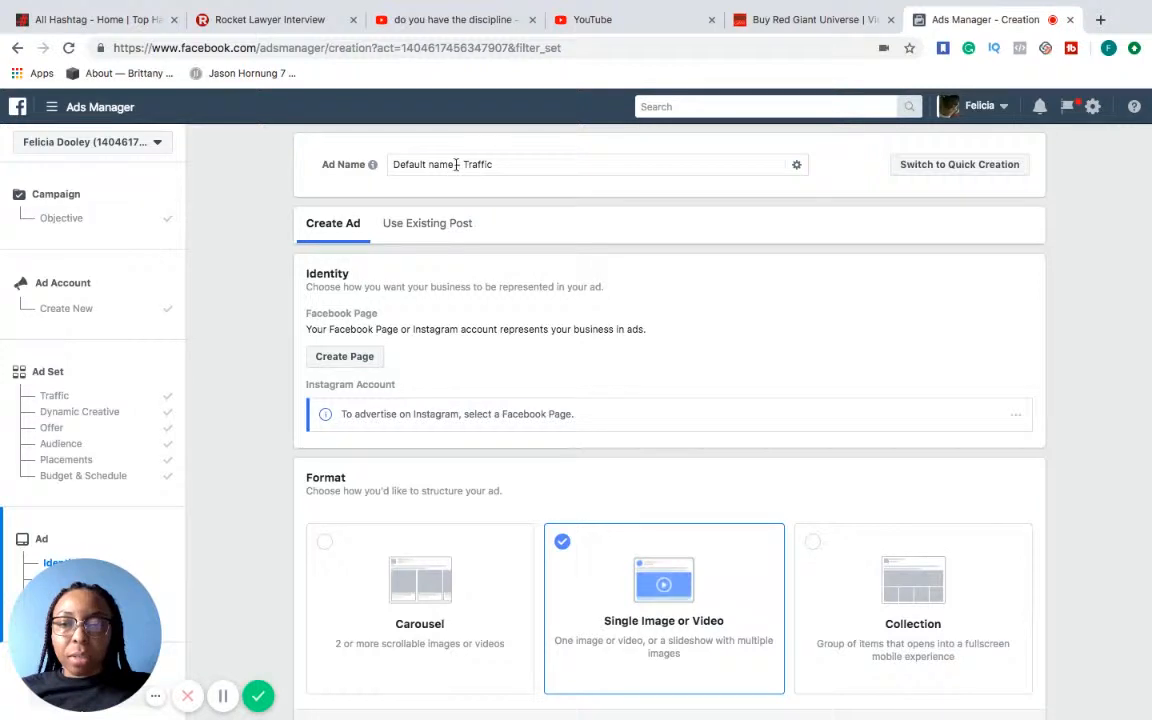
# Rename the ad as Clickfunnel-Traffic
pyautogui.moveTo(460, 165); pyautogui.dragTo(392, 165)
pyautogui.press('BackSpace')
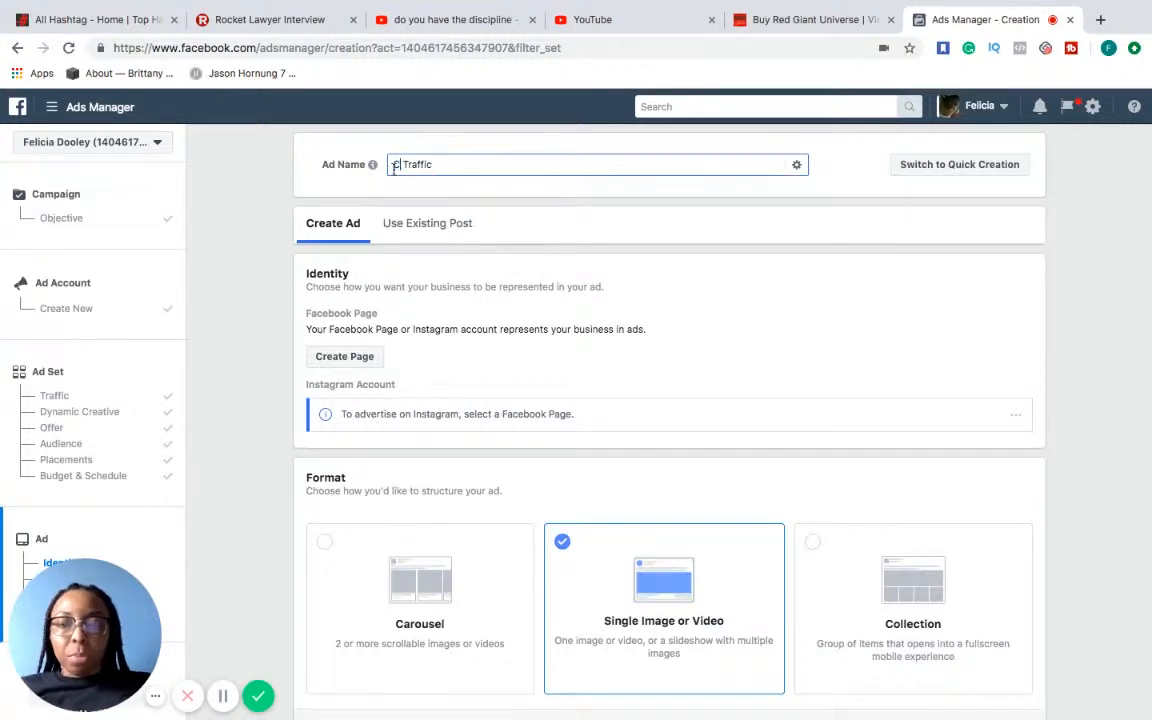
pyautogui.write('Clickfunnel')
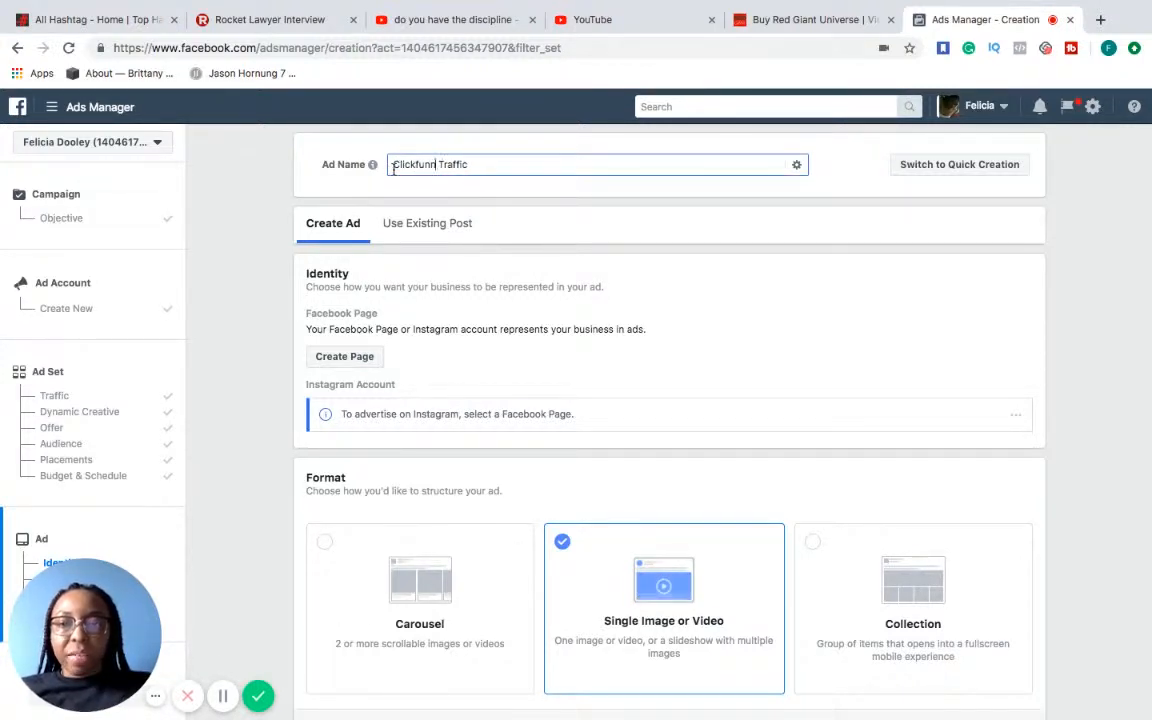
pyautogui.press('BackSpace')
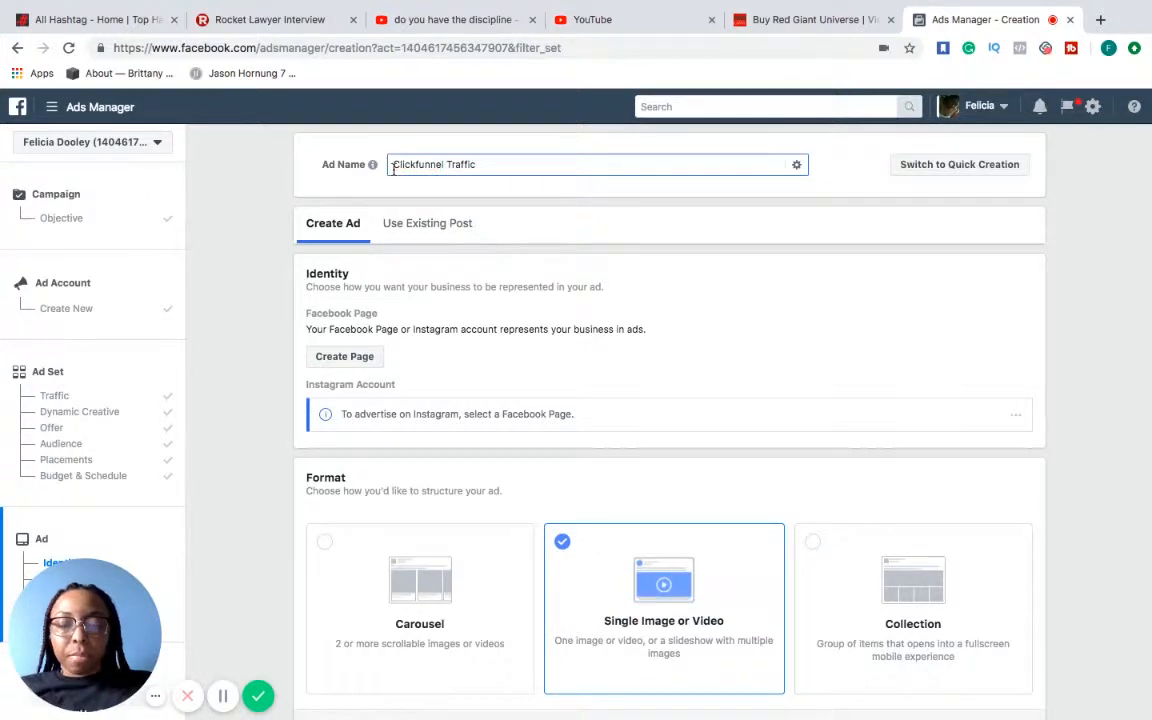
pyautogui.press('Right')
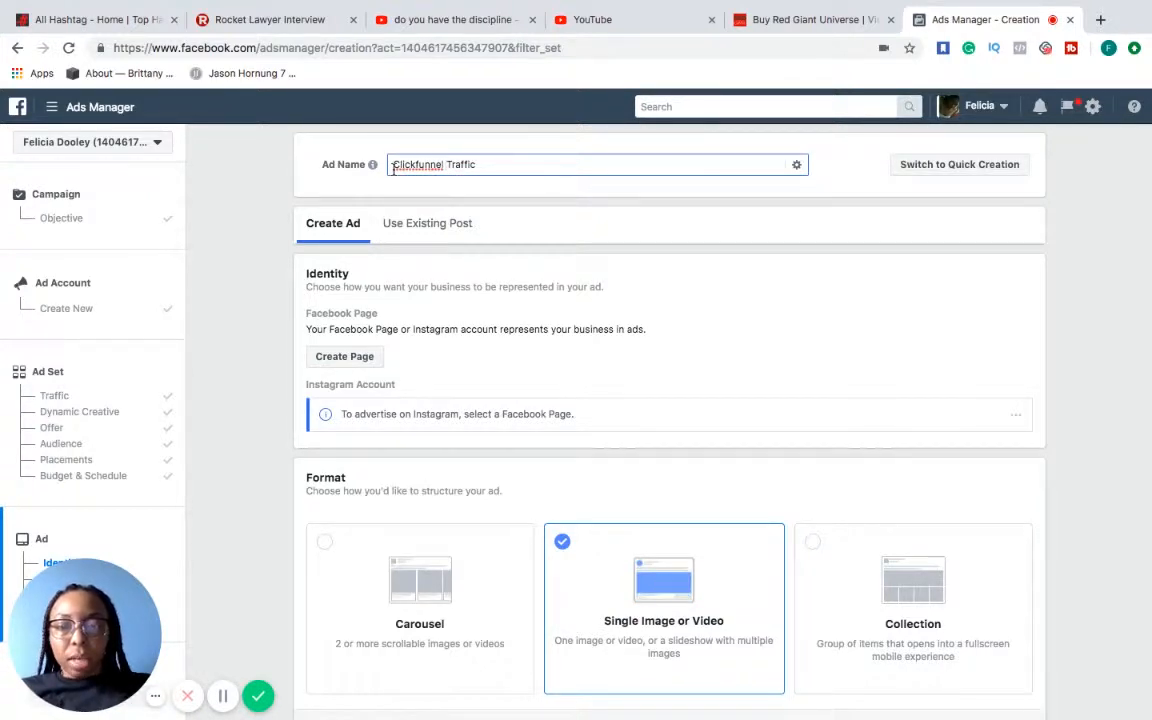
pyautogui.press('BackSpace')
pyautogui.write('-')
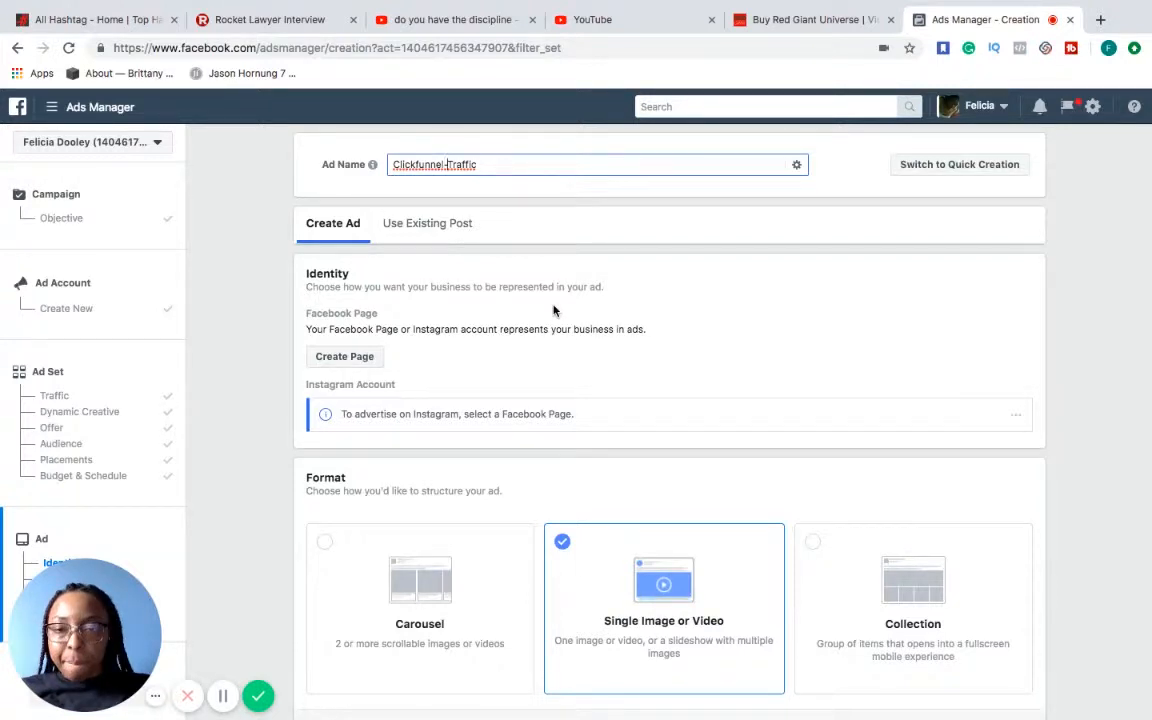
# Switch the ad's media type to Video/Slideshow and open the video upload
pyautogui.scroll(-1, 554, 311)
pyautogui.scroll(-3, 554, 311)
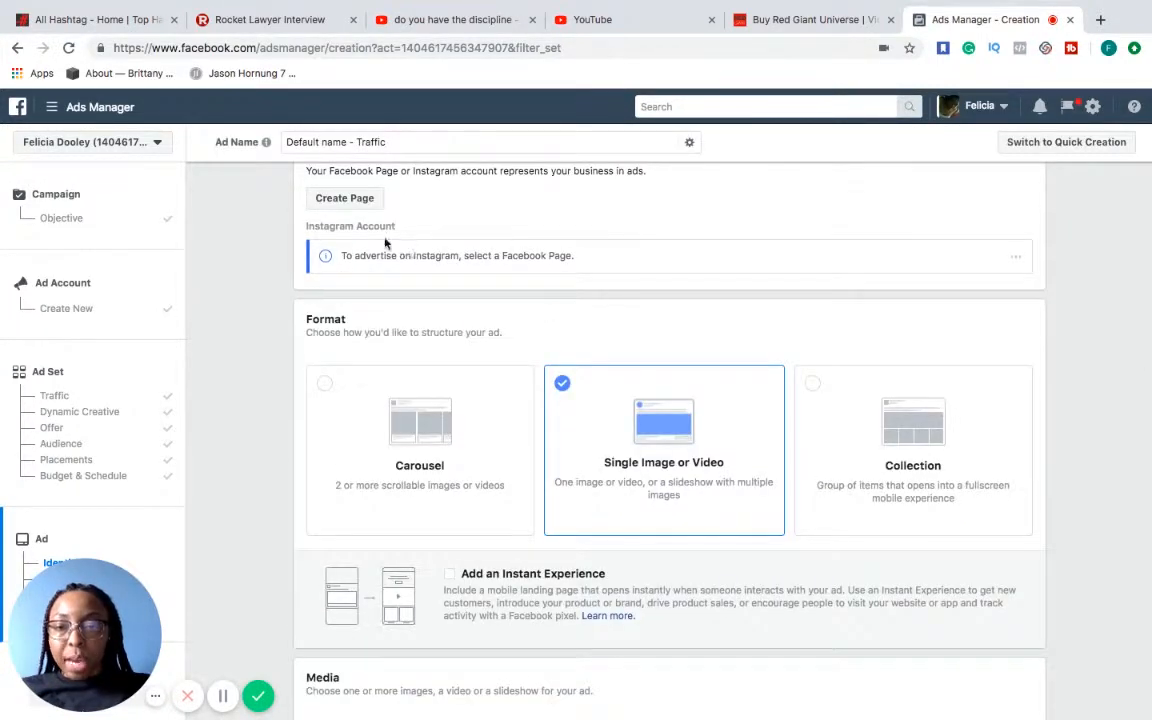
pyautogui.scroll(1, 500, 205)
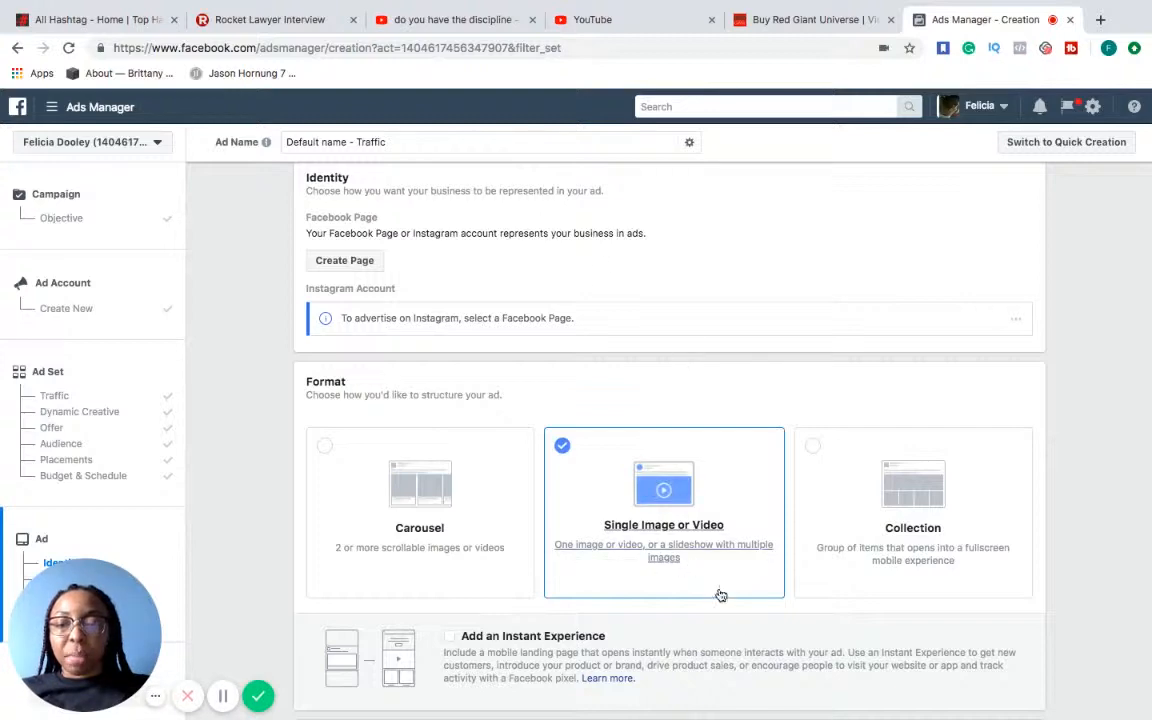
pyautogui.scroll(-4, 706, 569)
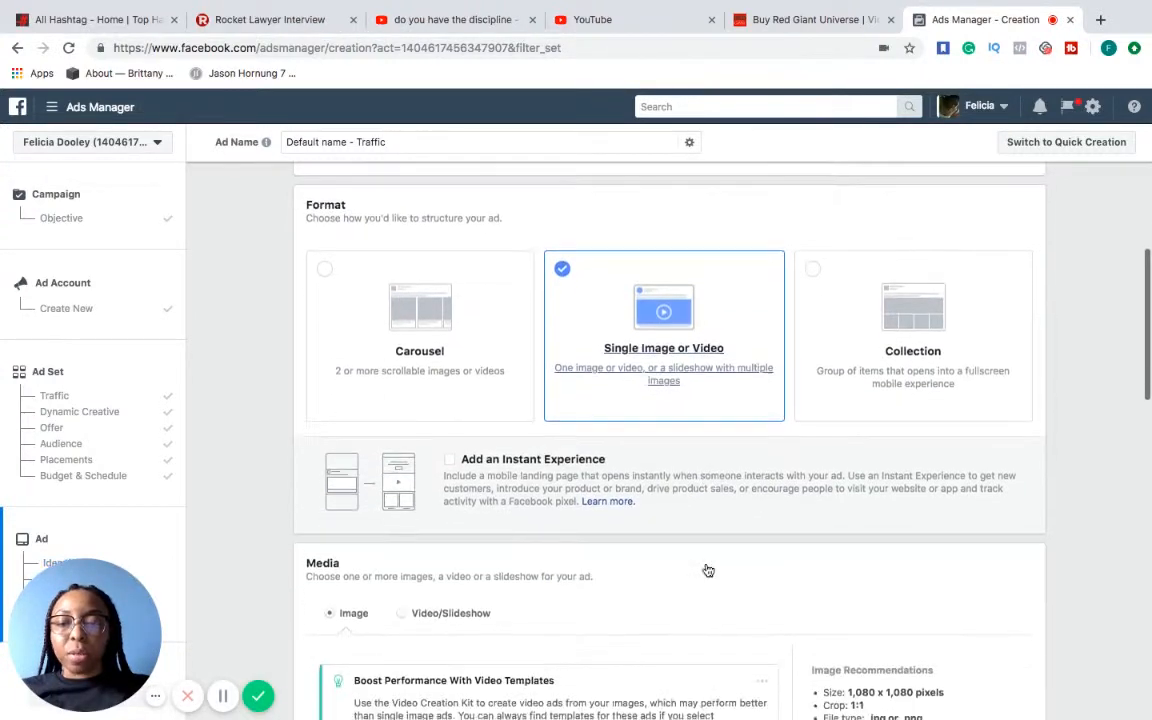
pyautogui.scroll(-1, 706, 569)
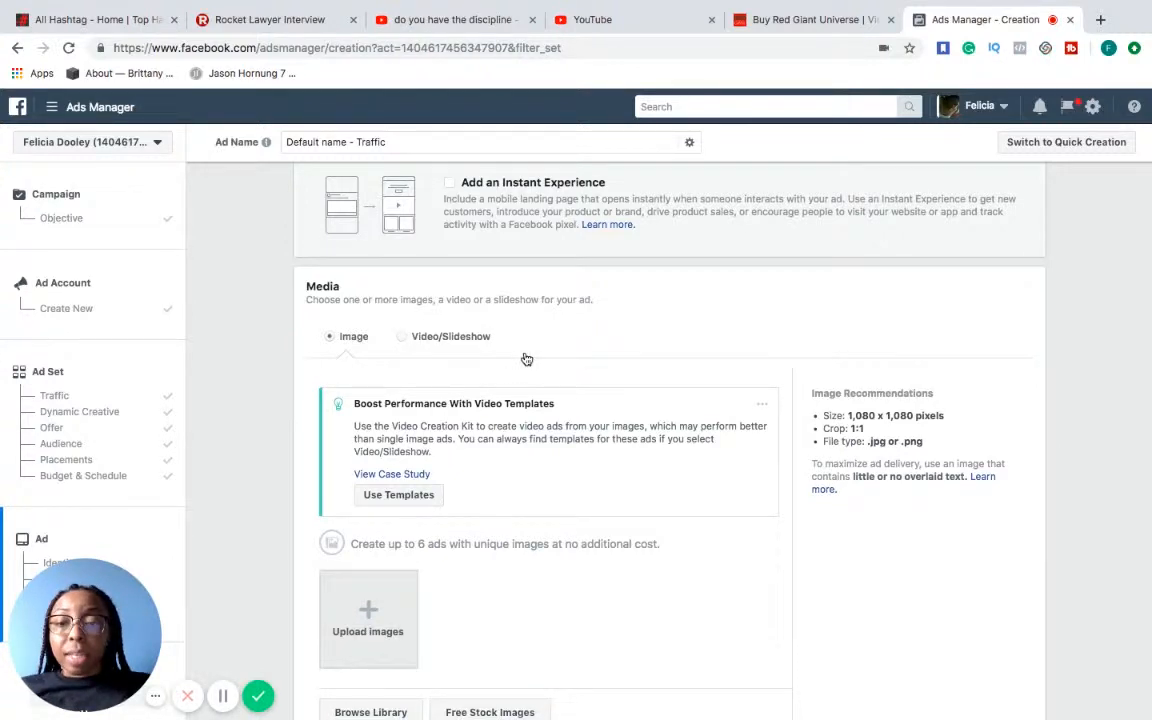
pyautogui.click(450, 336)
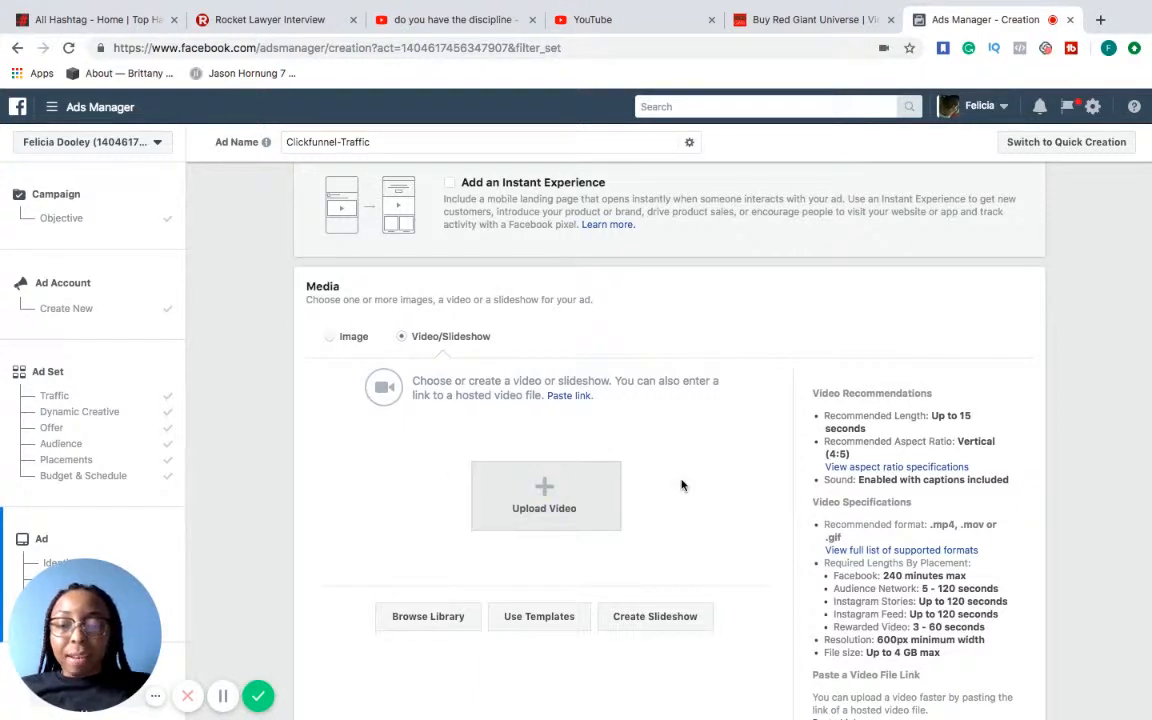
pyautogui.scroll(-3, 682, 485)
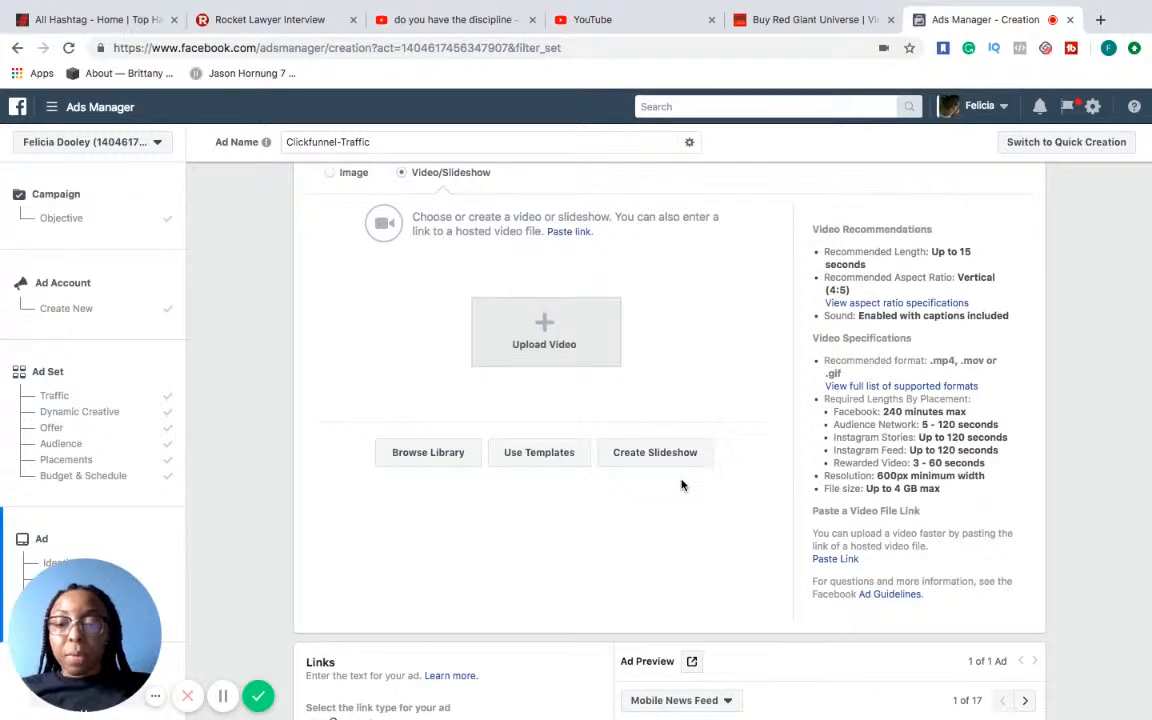
pyautogui.click(578, 341)
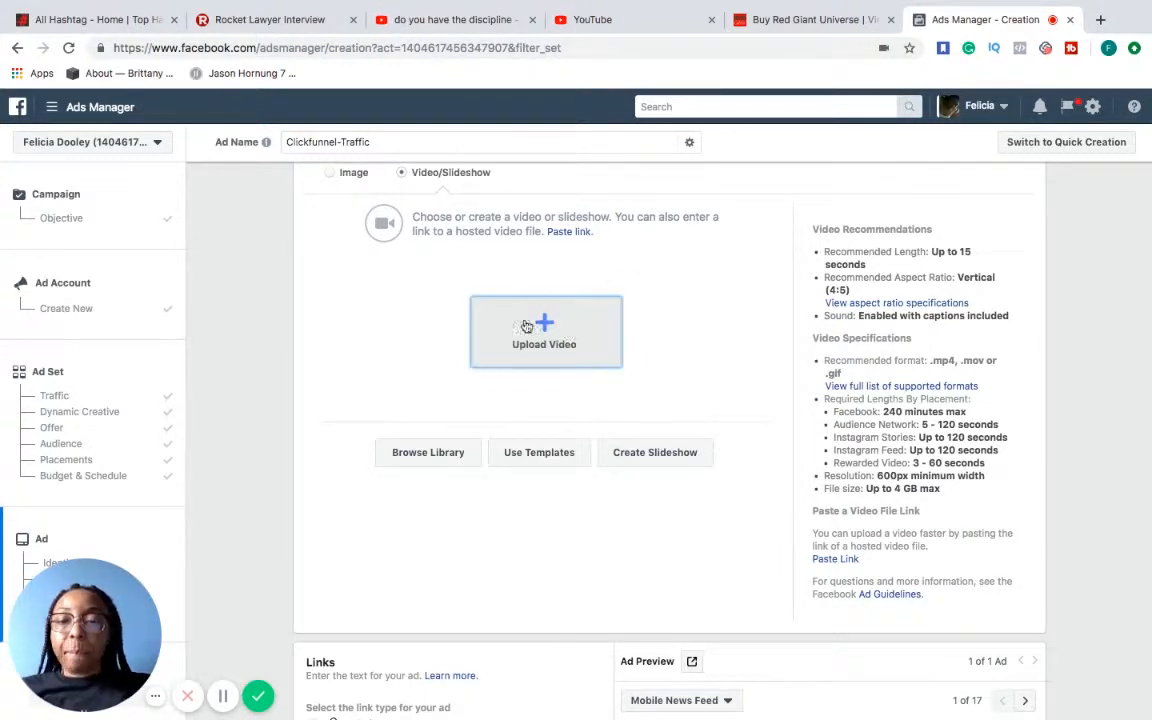
# Look through the ad's format options, video media requirements and links section
pyautogui.scroll(-5, 540, 352)
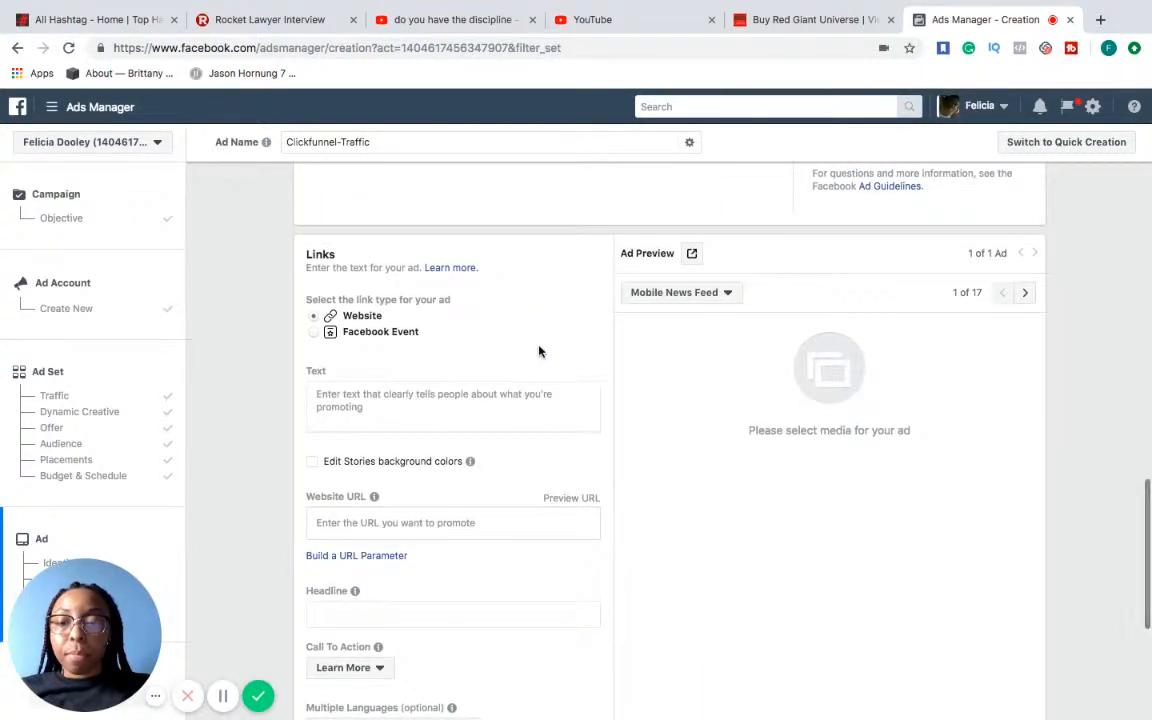
pyautogui.scroll(5, 532, 398)
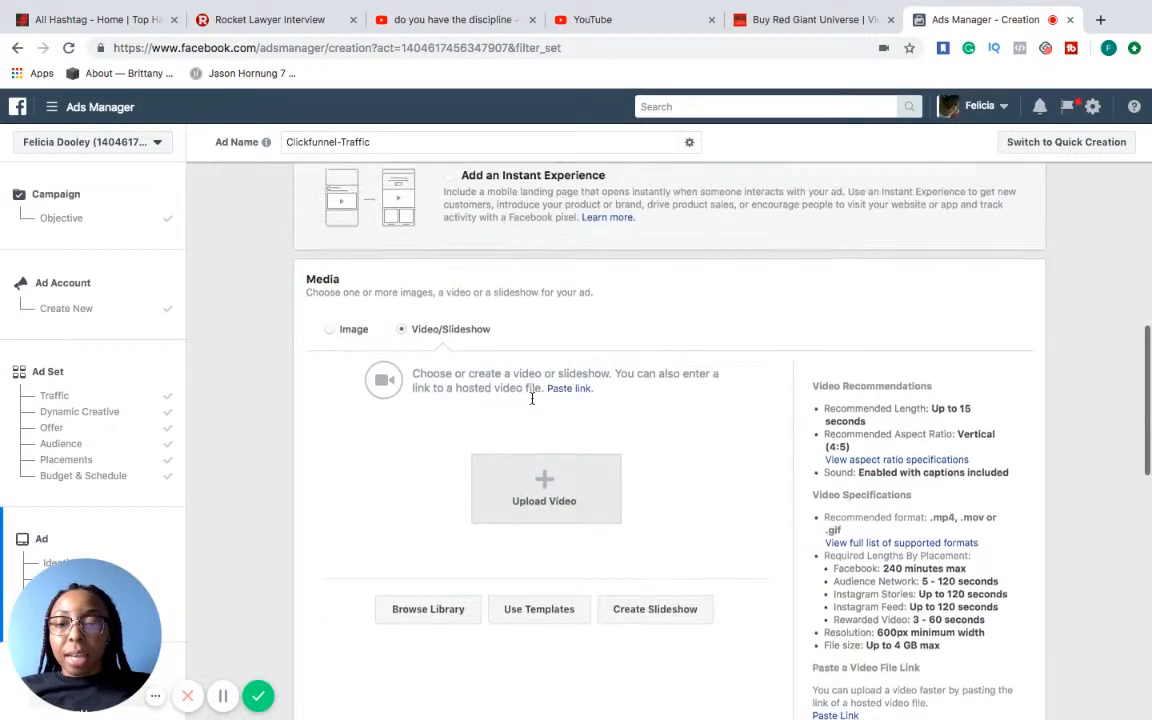
pyautogui.scroll(-3, 532, 398)
pyautogui.scroll(5, 532, 398)
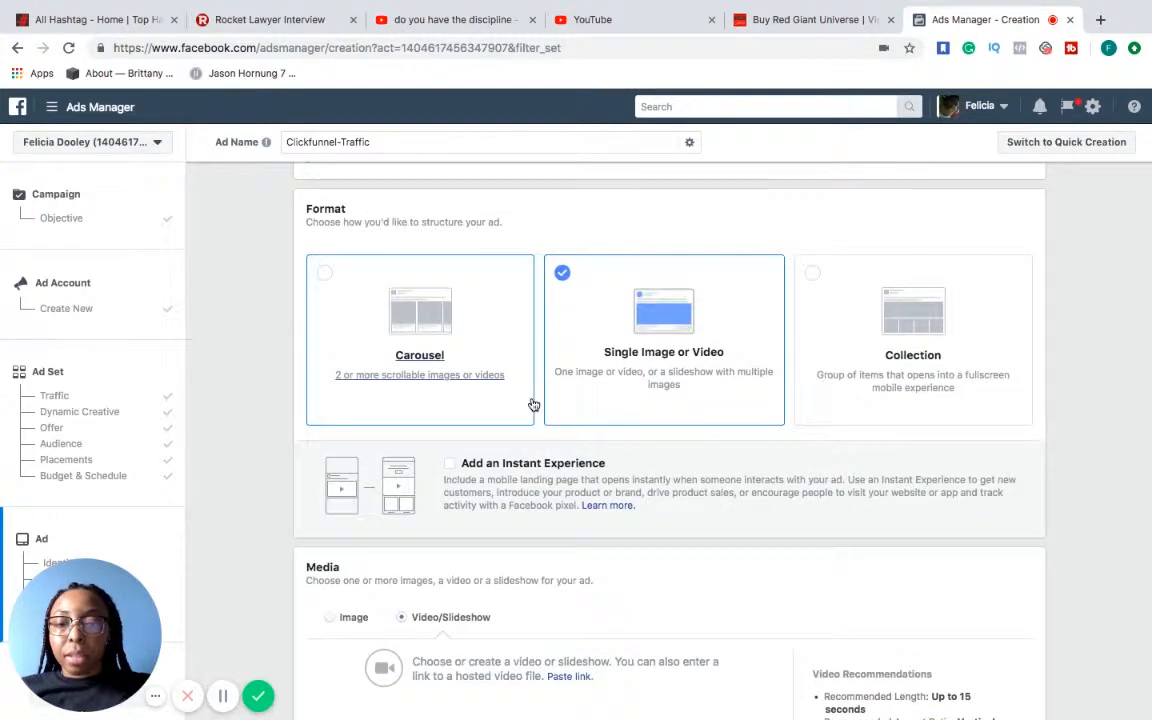
pyautogui.scroll(-6, 534, 404)
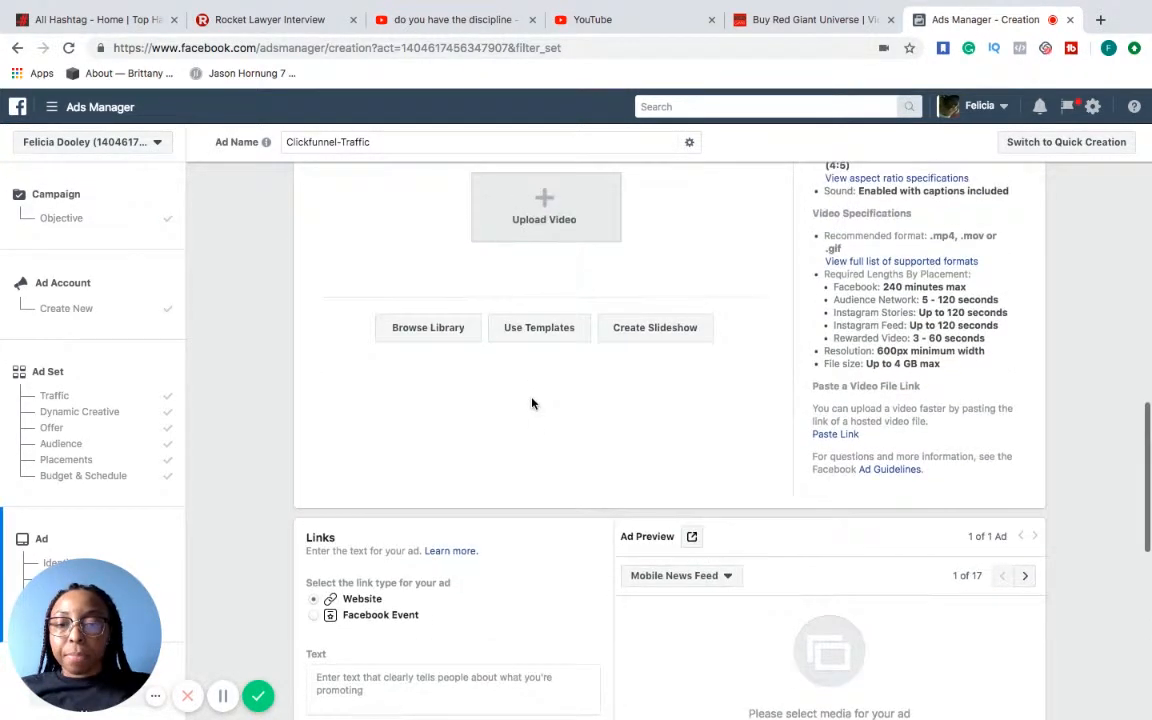
pyautogui.scroll(1, 532, 403)
pyautogui.scroll(2, 532, 403)
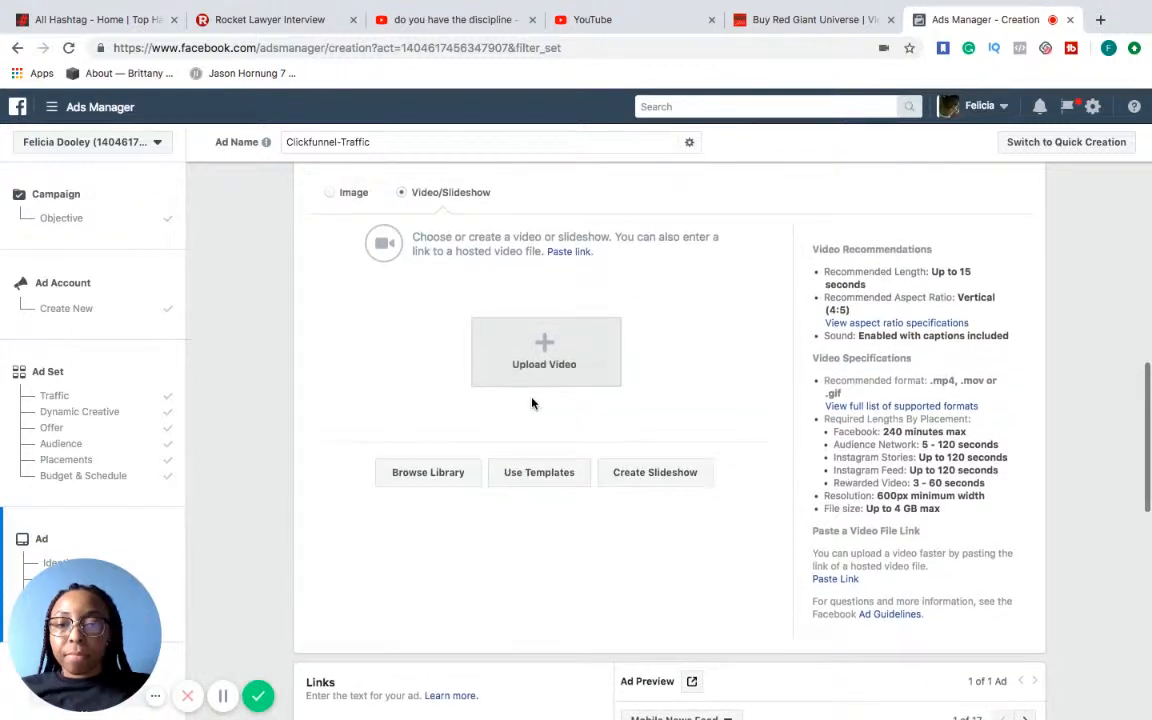
# Switch the ad's media type back to Image and search the free stock images for "online"
pyautogui.click(332, 198)
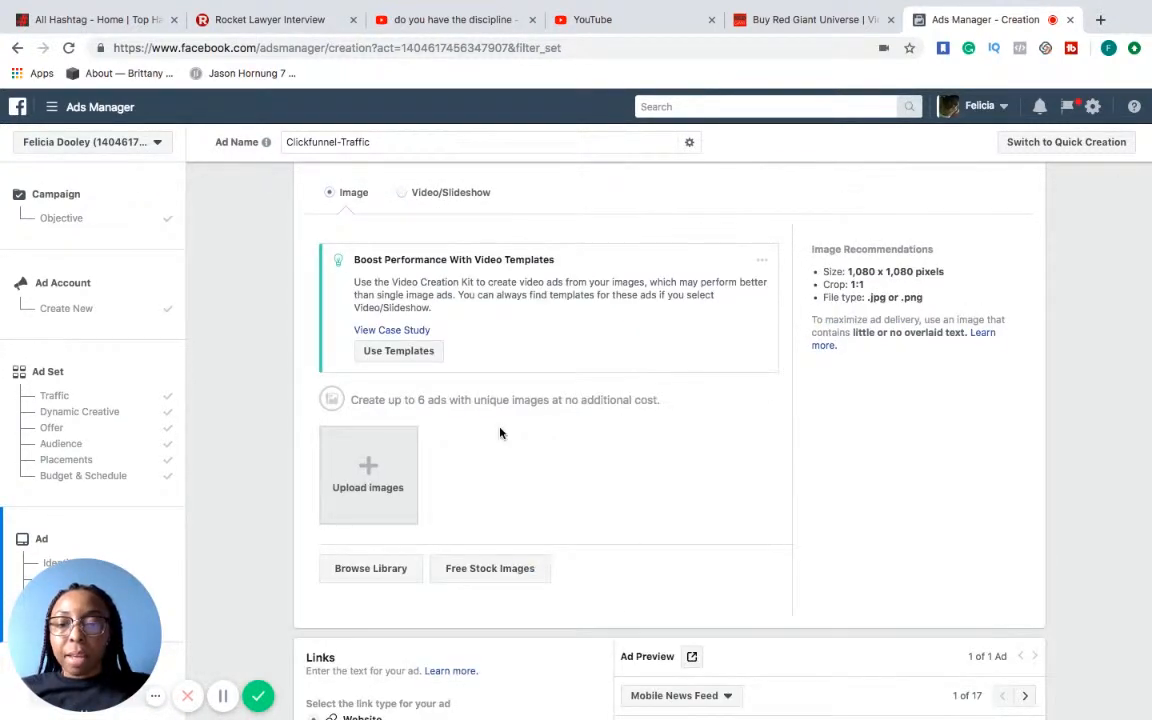
pyautogui.click(503, 567)
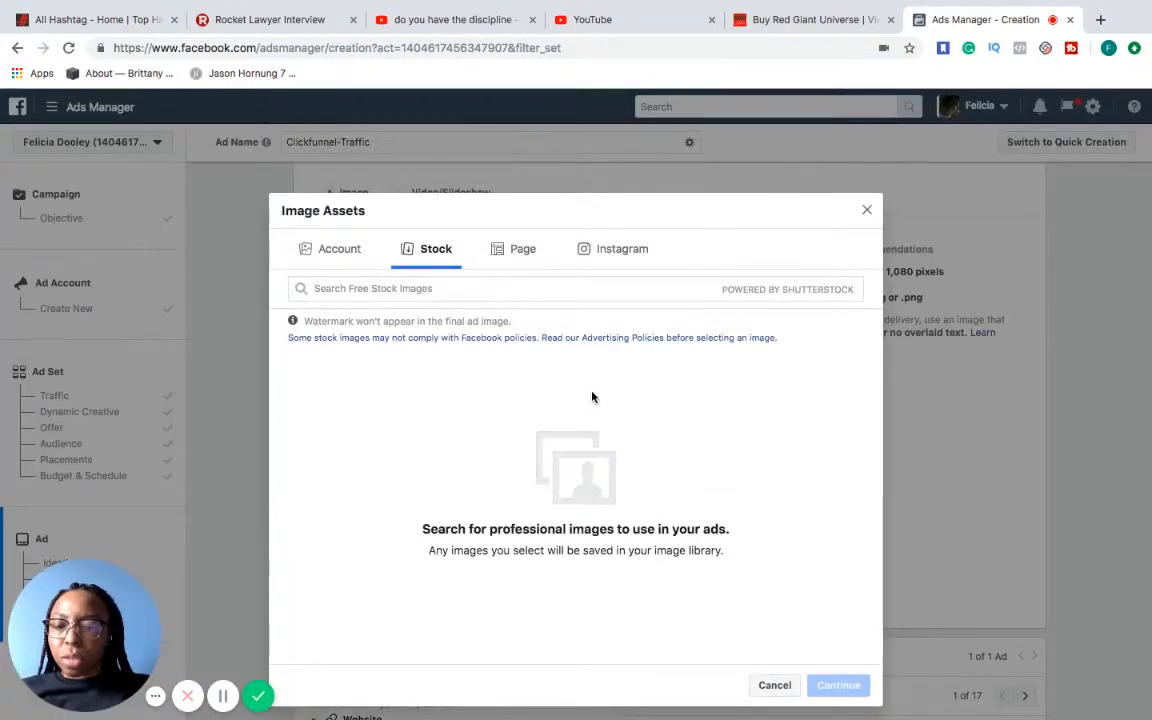
pyautogui.click(561, 287)
pyautogui.write('online ')
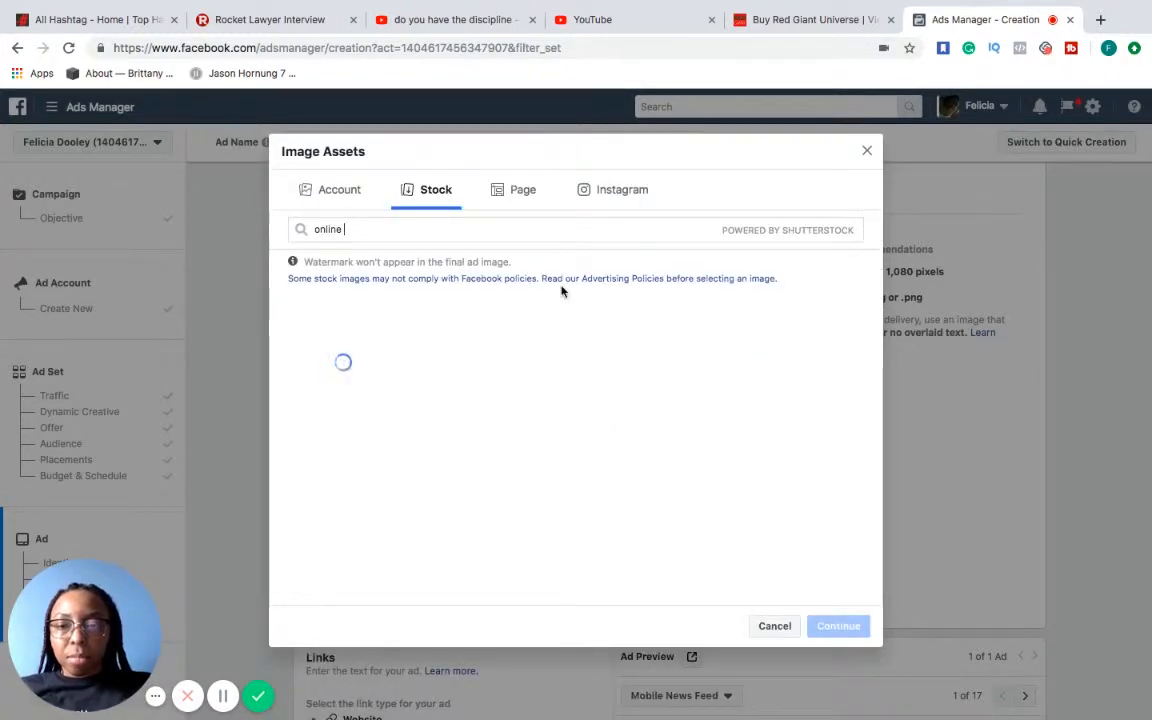
pyautogui.write('m')
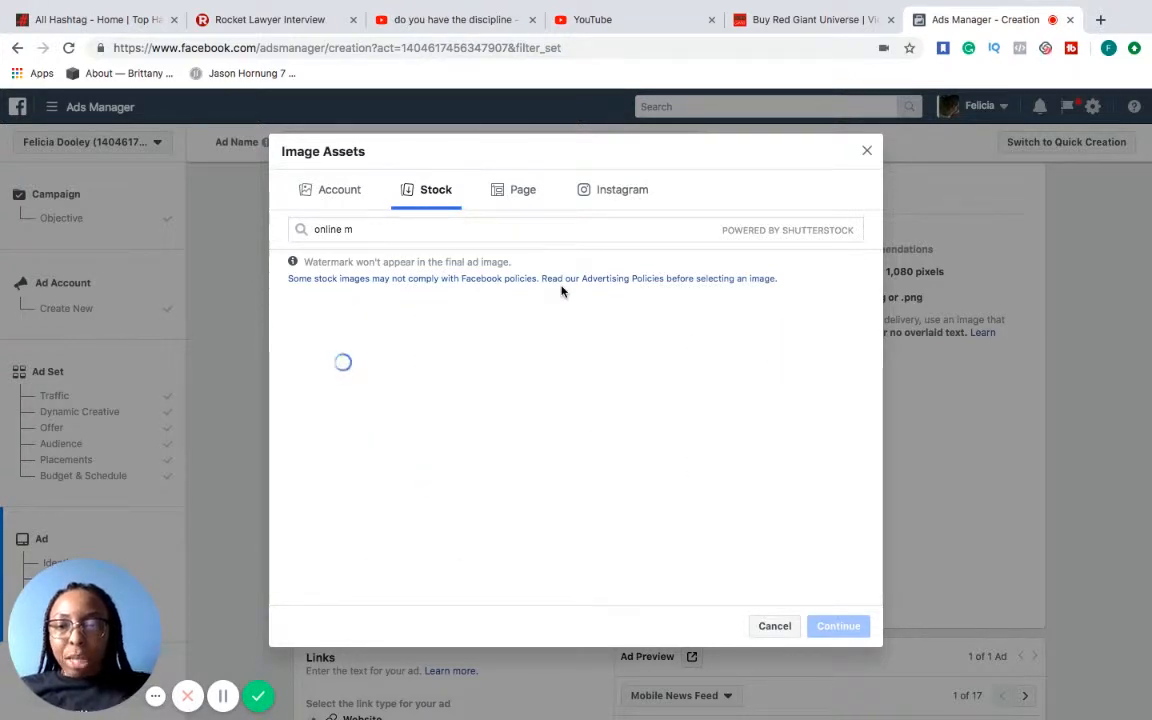
pyautogui.press('BackSpace')
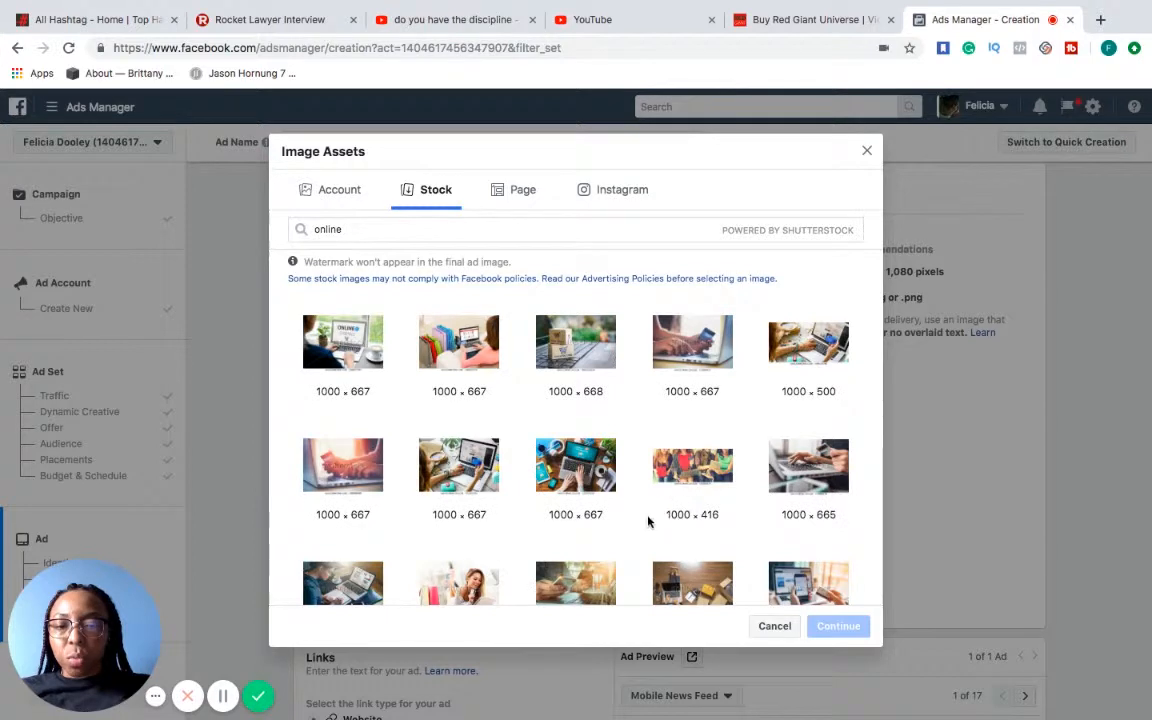
# Select four stock images showing people working or shopping on laptops and add them to create four ads
pyautogui.click(347, 593)
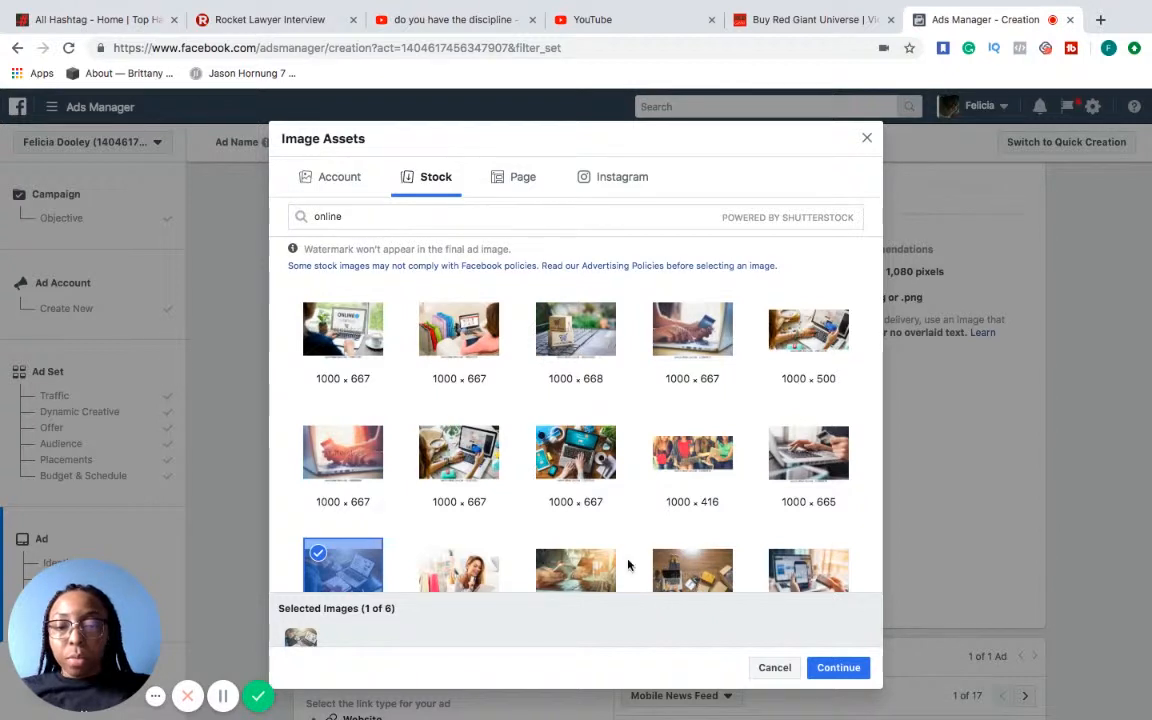
pyautogui.click(795, 440)
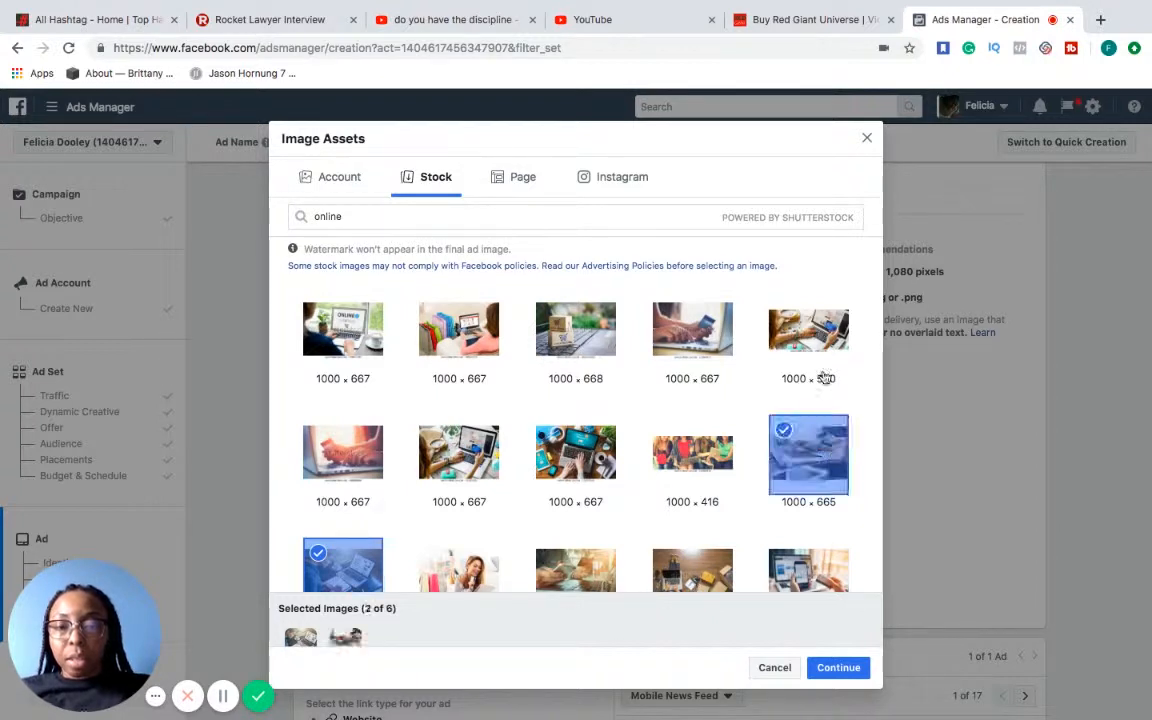
pyautogui.click(697, 339)
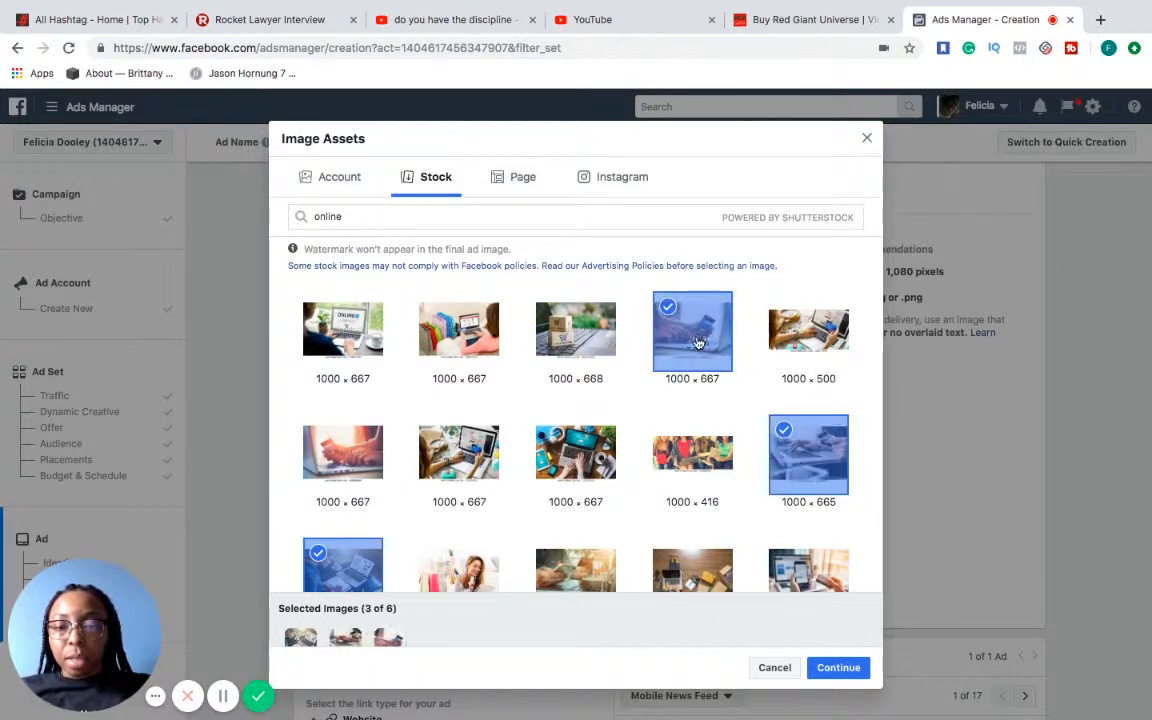
pyautogui.click(594, 453)
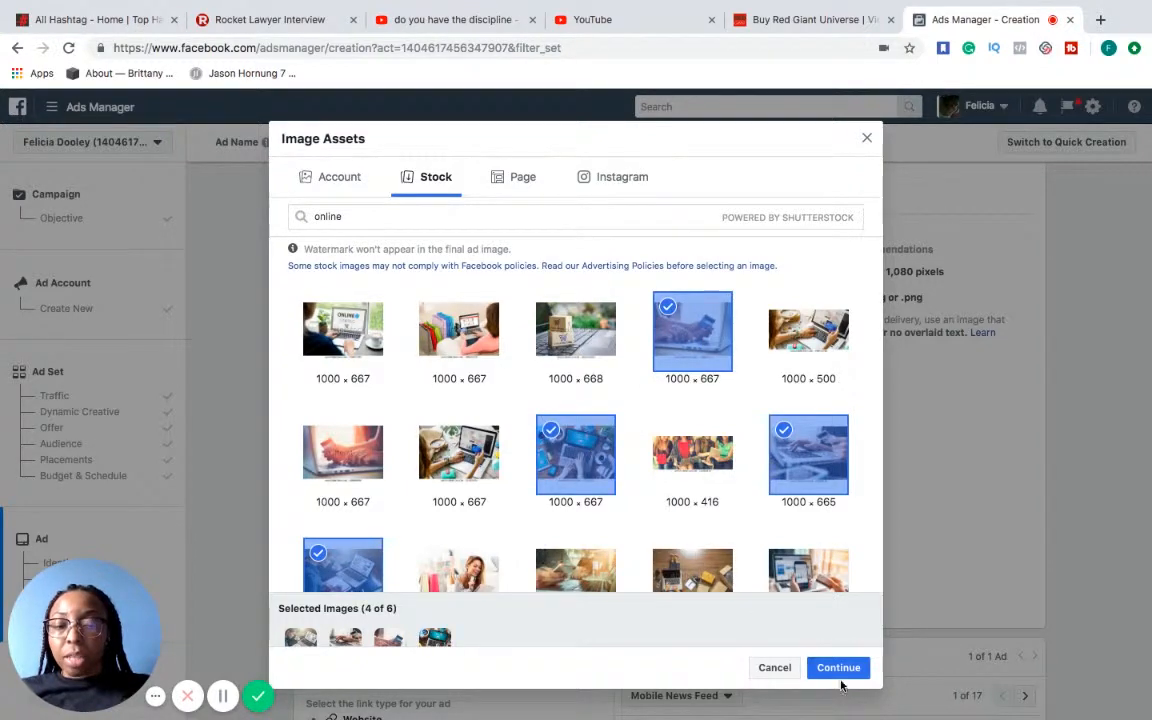
pyautogui.click(837, 667)
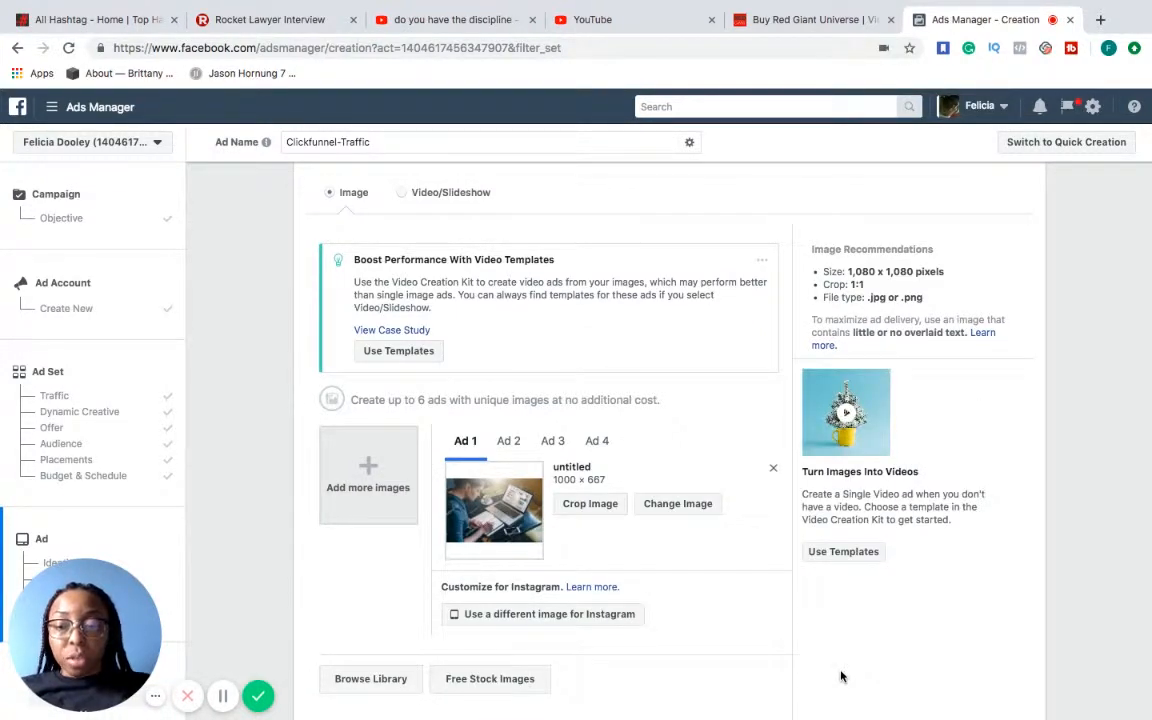
# Look over the added ad images, the split test suggestion and the ad's link and text fields
pyautogui.scroll(-5, 786, 588)
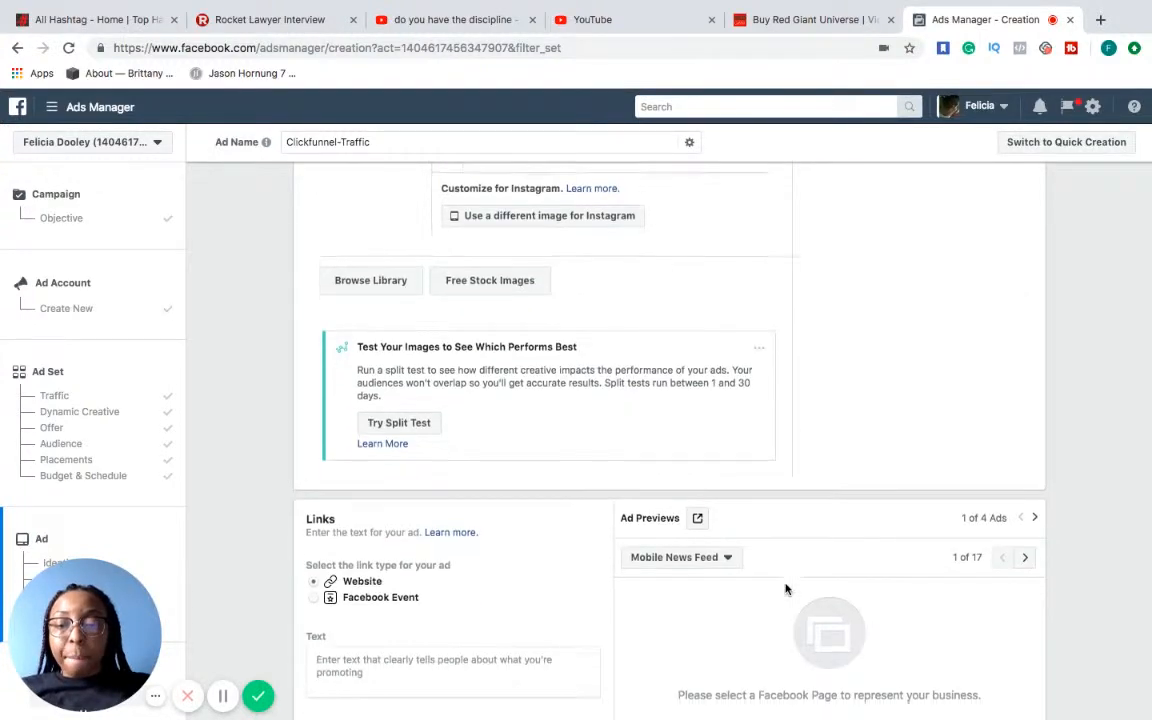
pyautogui.scroll(-4, 786, 588)
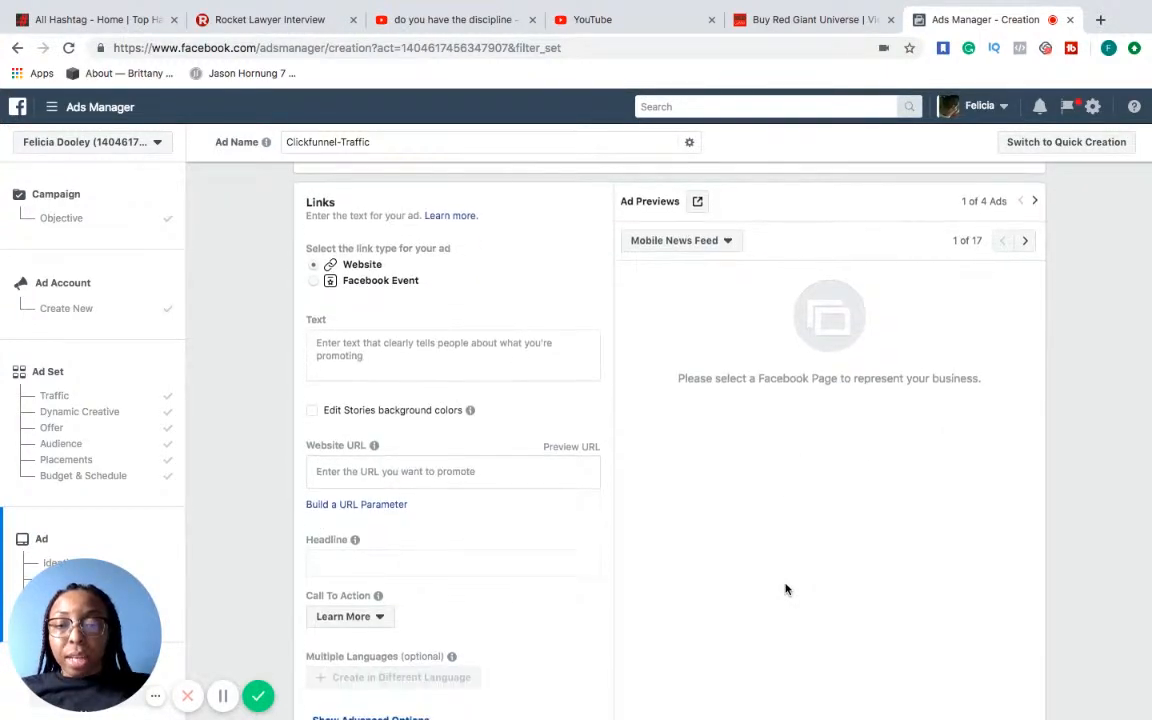
pyautogui.scroll(6, 786, 588)
pyautogui.scroll(3, 786, 588)
pyautogui.scroll(-3, 786, 588)
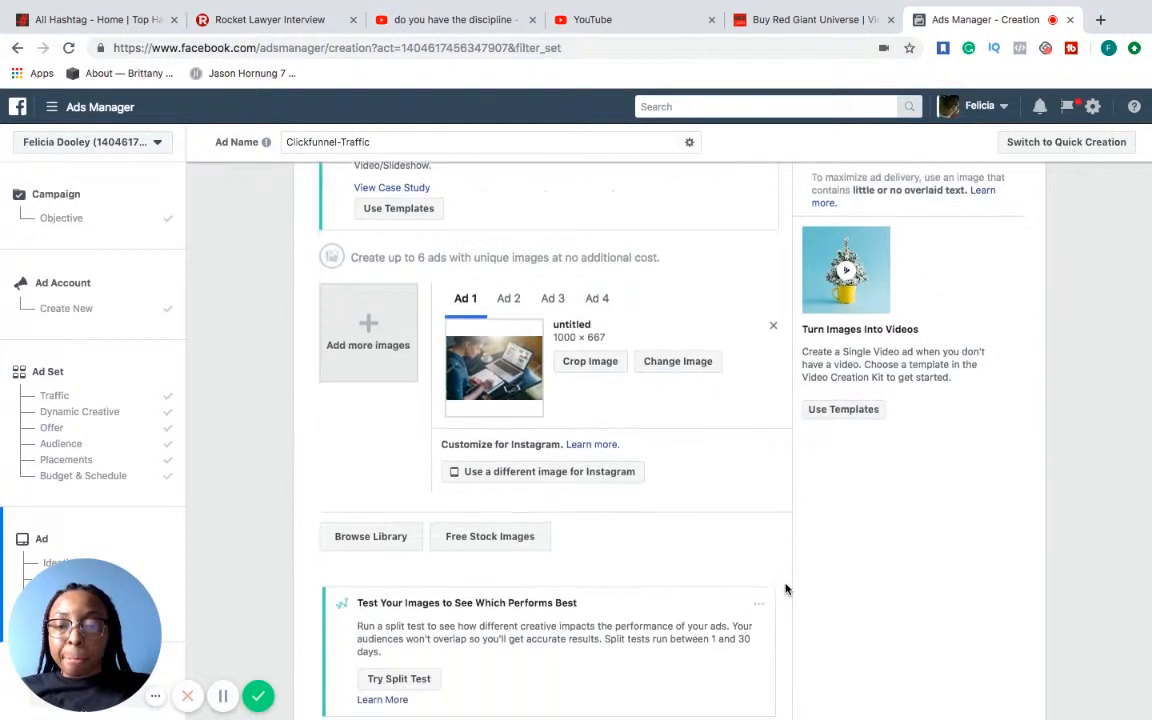
pyautogui.scroll(-3, 786, 588)
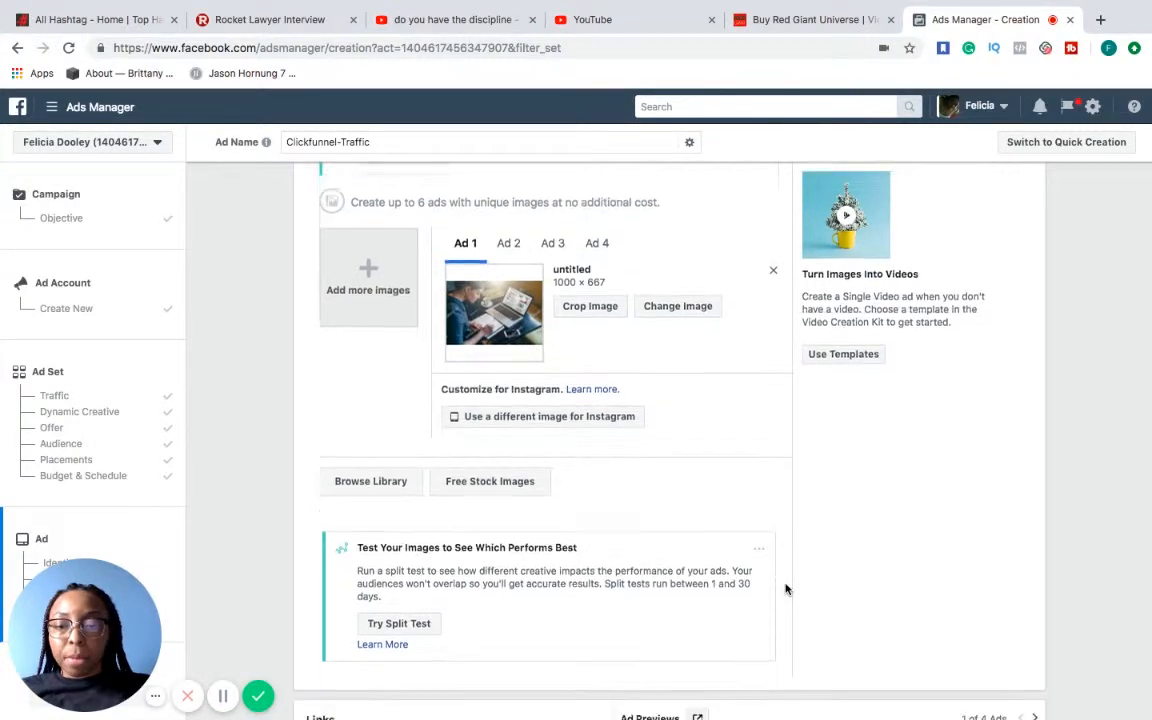
pyautogui.scroll(-10, 786, 588)
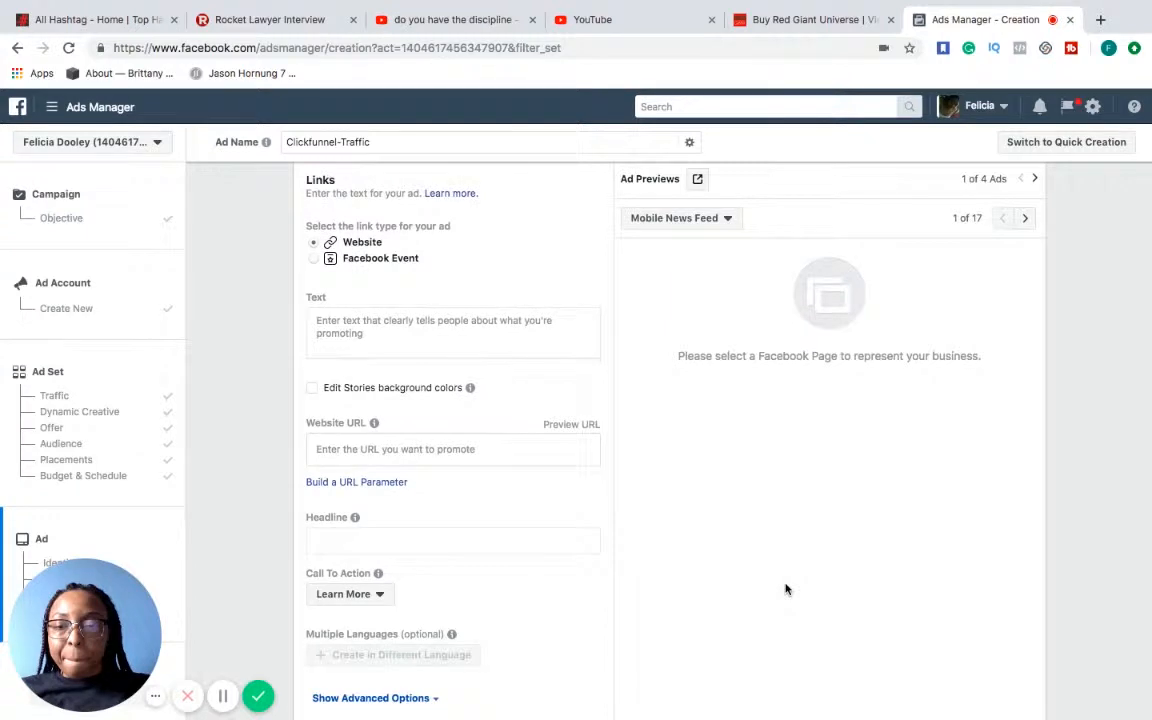
# Enter "How To Retire in 100 days" as the ad's headline
pyautogui.click(492, 343)
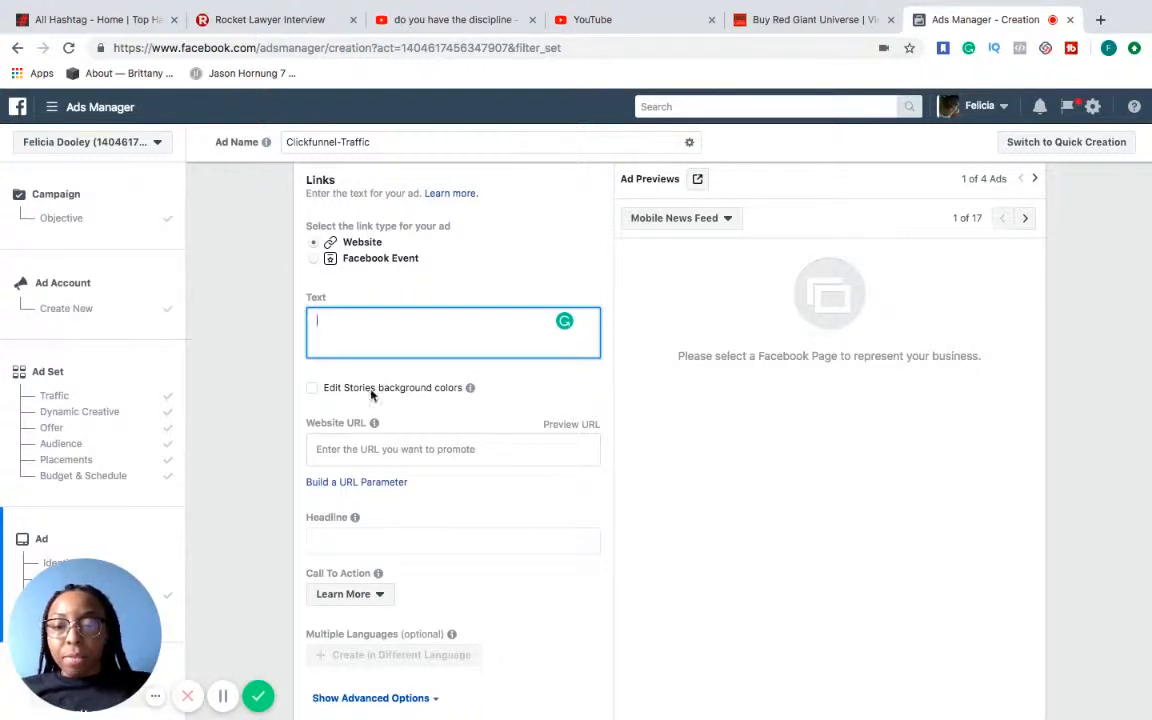
pyautogui.click(447, 540)
pyautogui.scroll(-2, 447, 540)
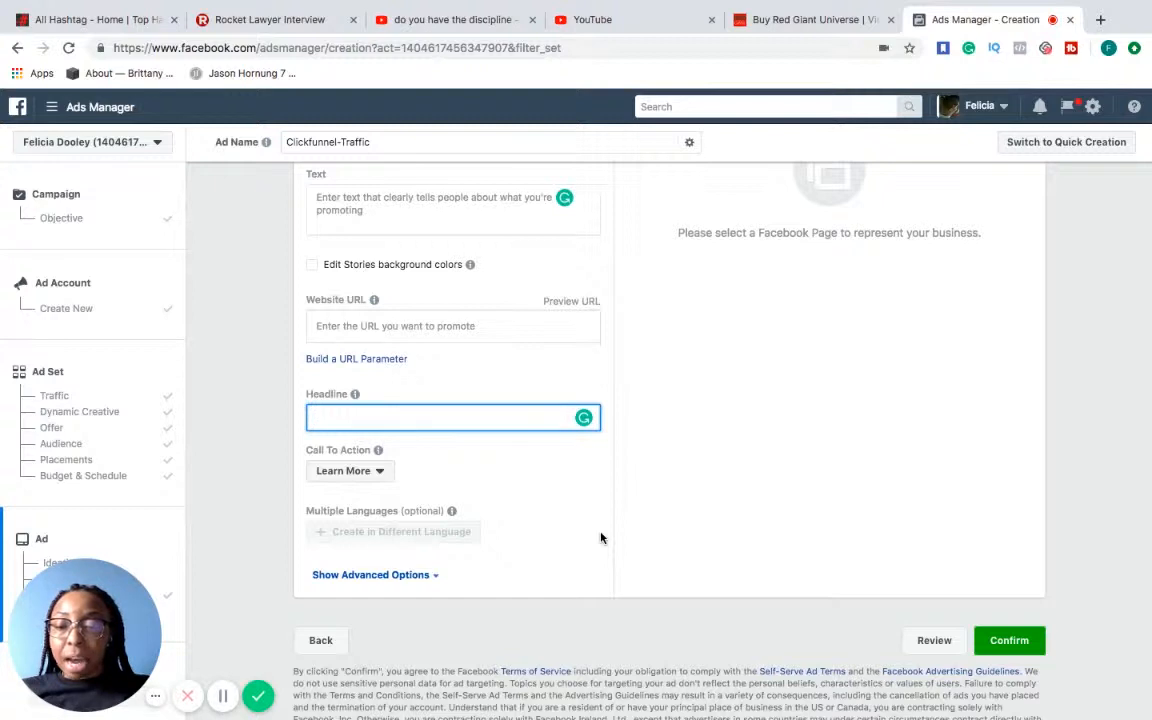
pyautogui.scroll(1, 590, 530)
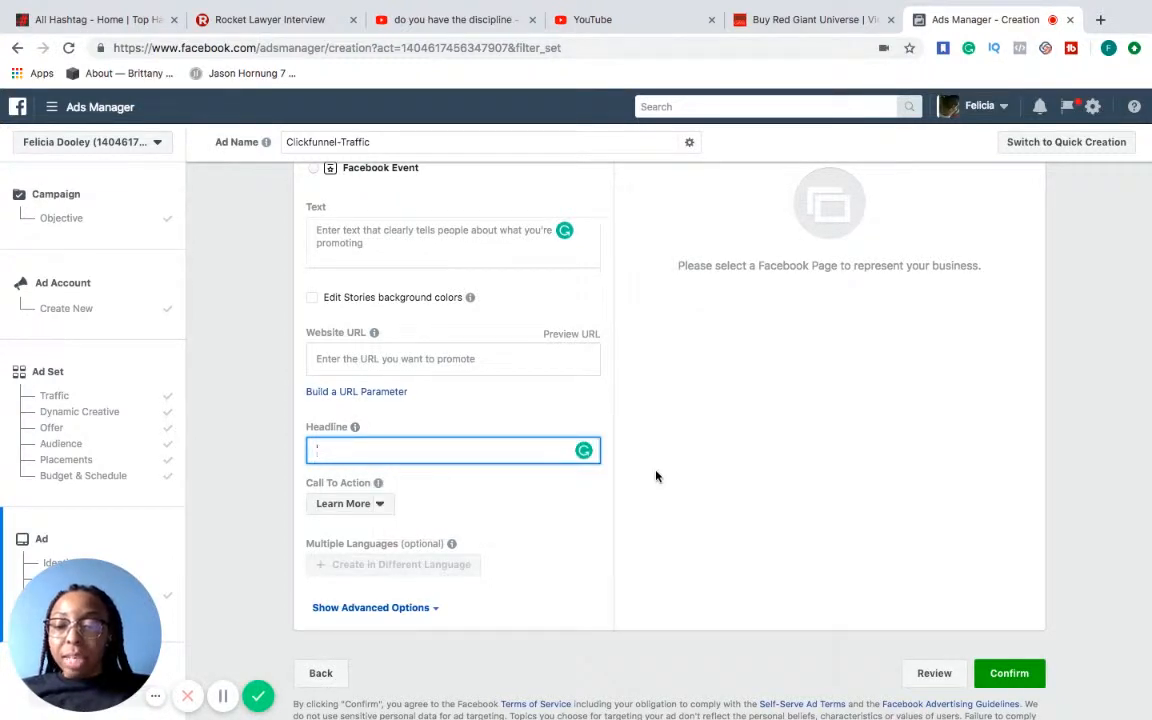
pyautogui.write('ow')
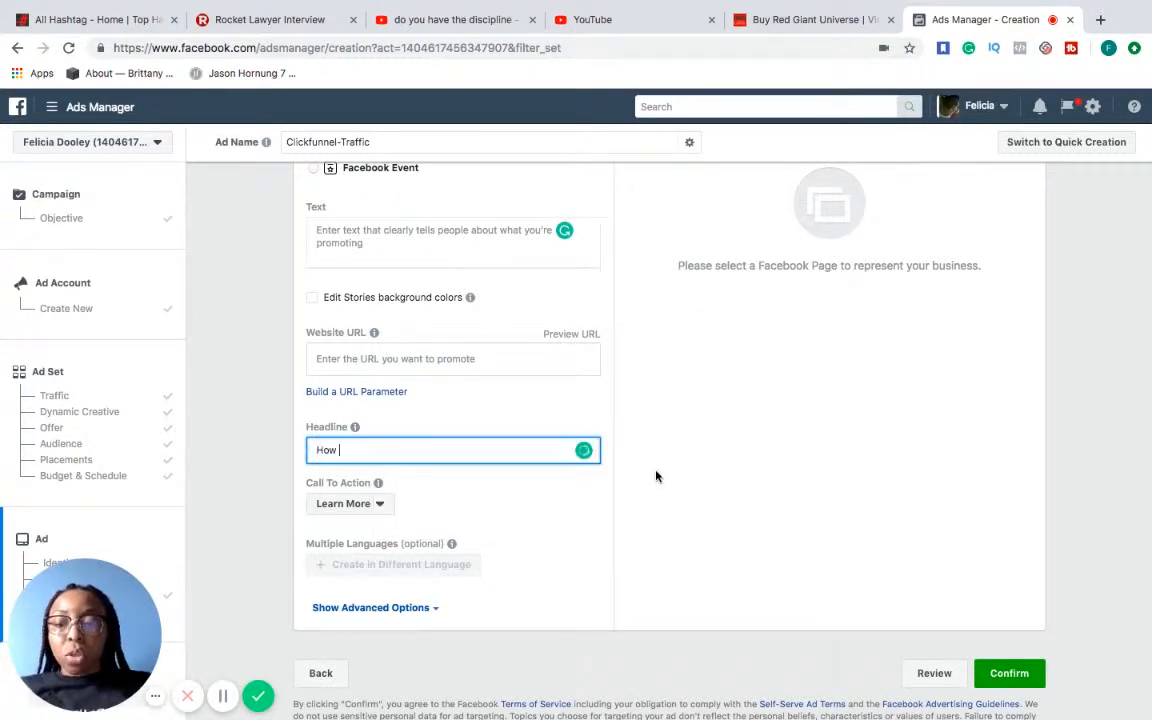
pyautogui.write(' t')
pyautogui.press('BackSpace')
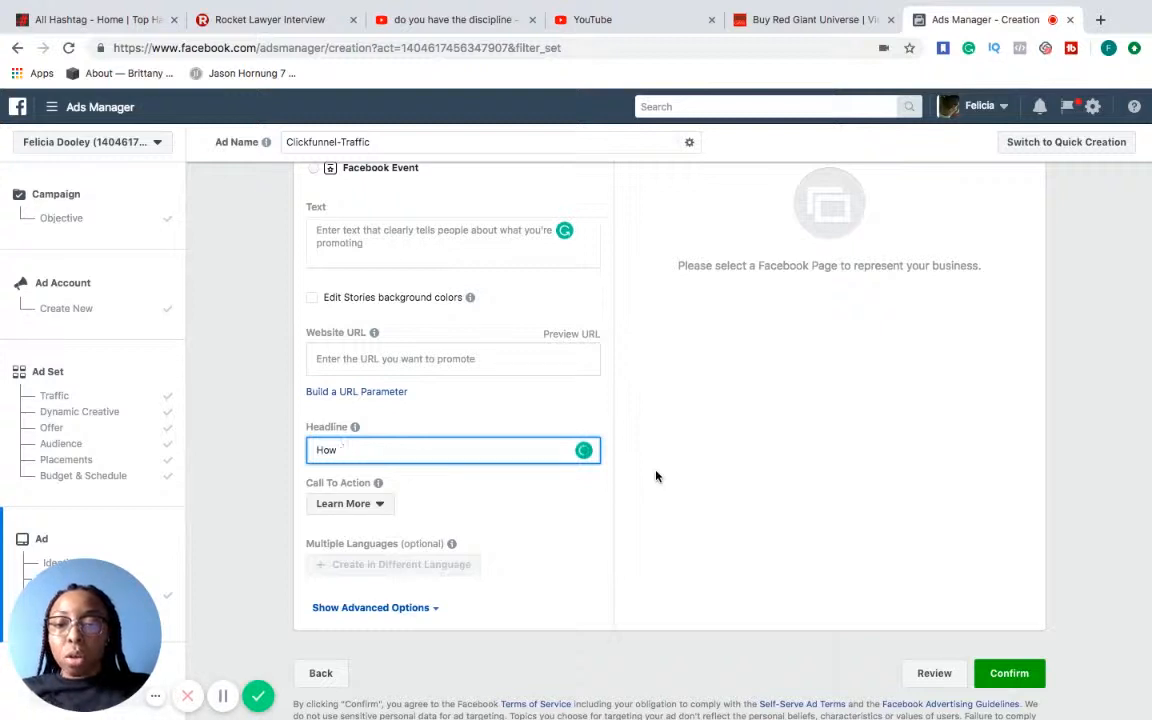
pyautogui.write('TO')
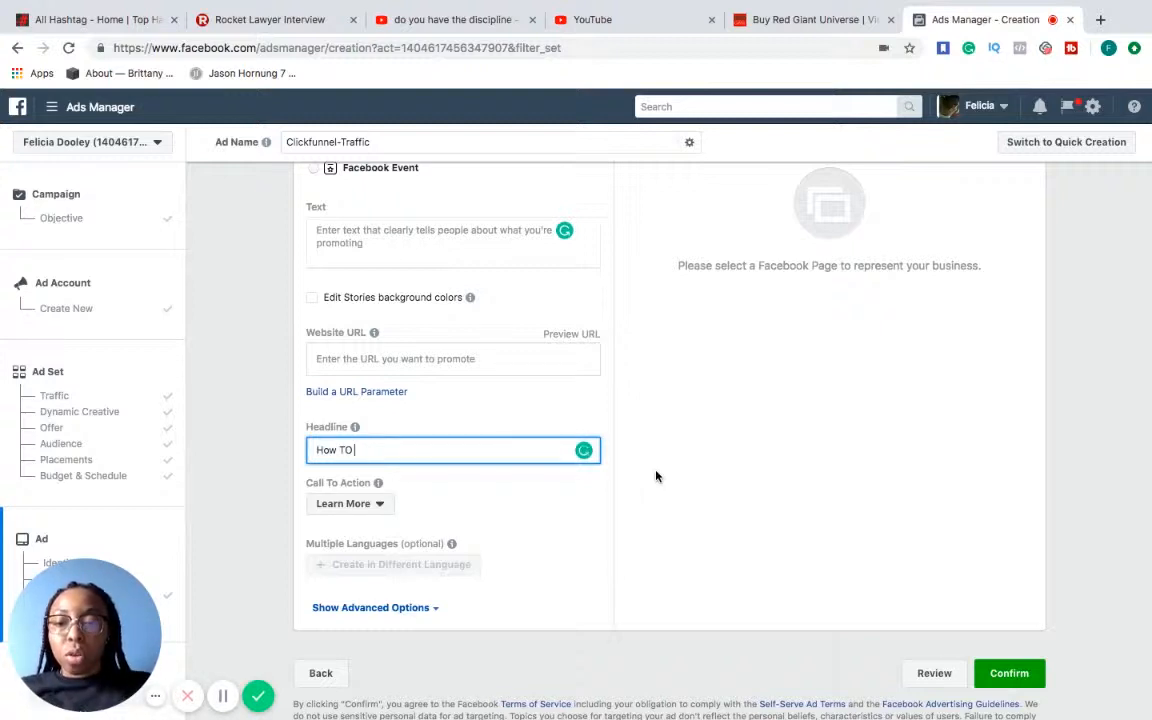
pyautogui.press('BackSpace')
pyautogui.write('o Retire')
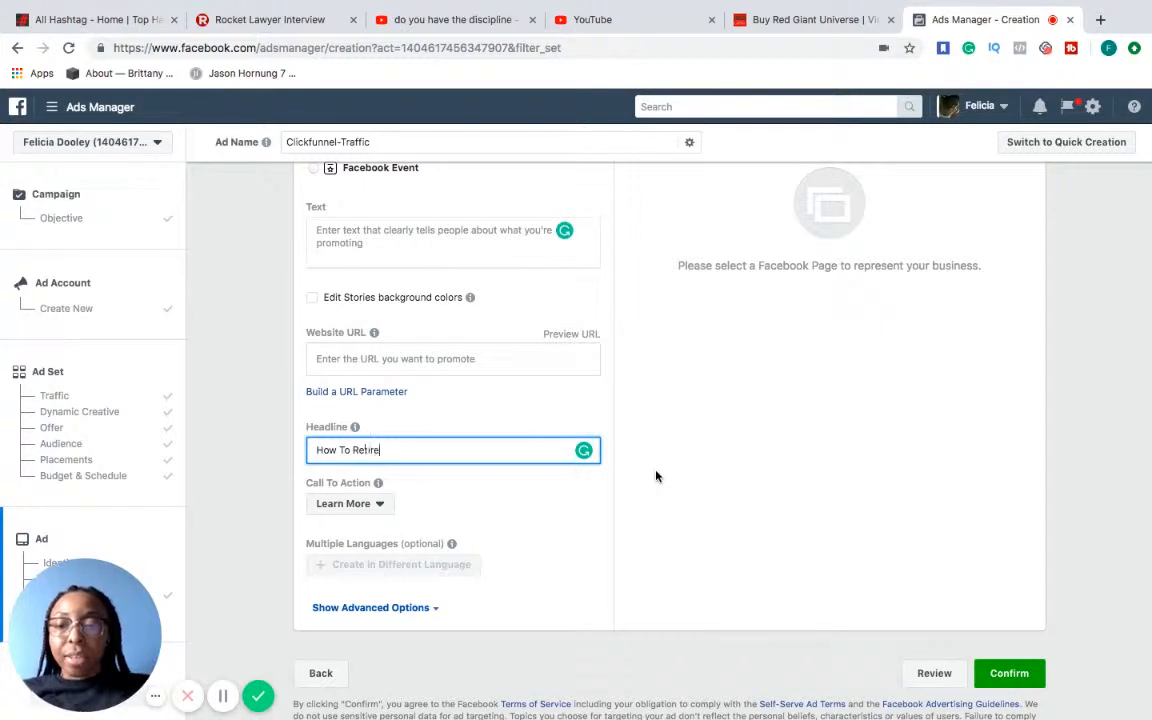
pyautogui.write(' in 100 days')
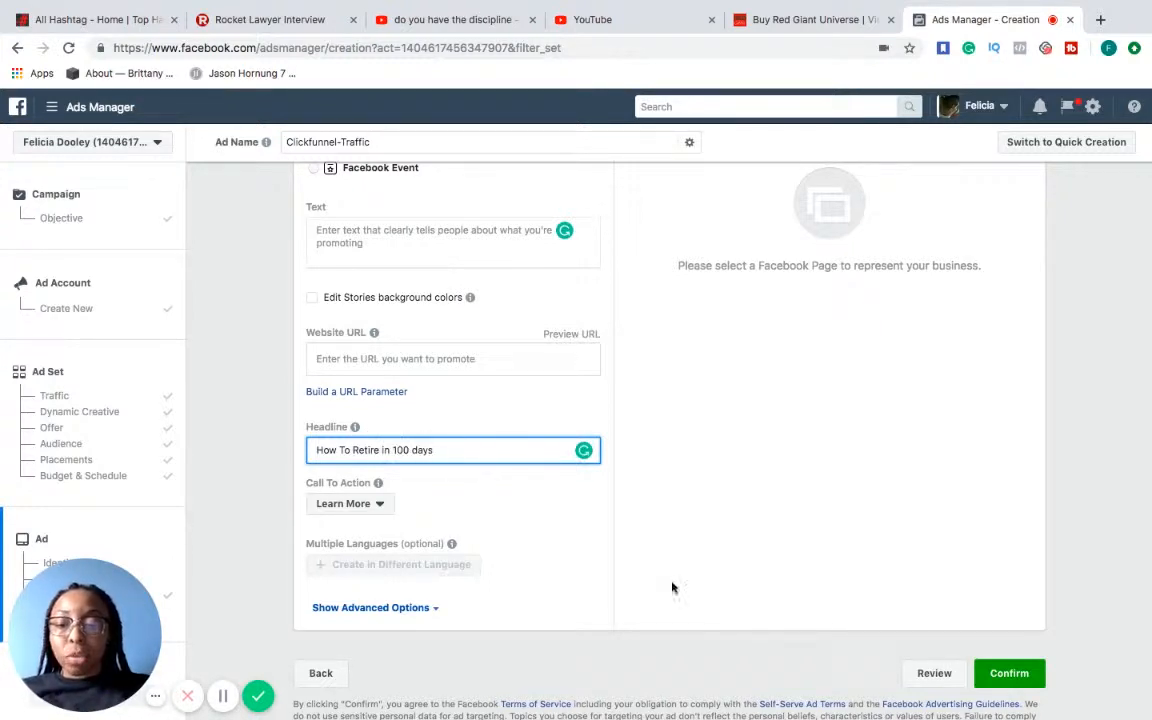
# View the Desktop News Feed ad preview and look over the remaining link, headline and call-to-action settings
pyautogui.scroll(-1, 656, 560)
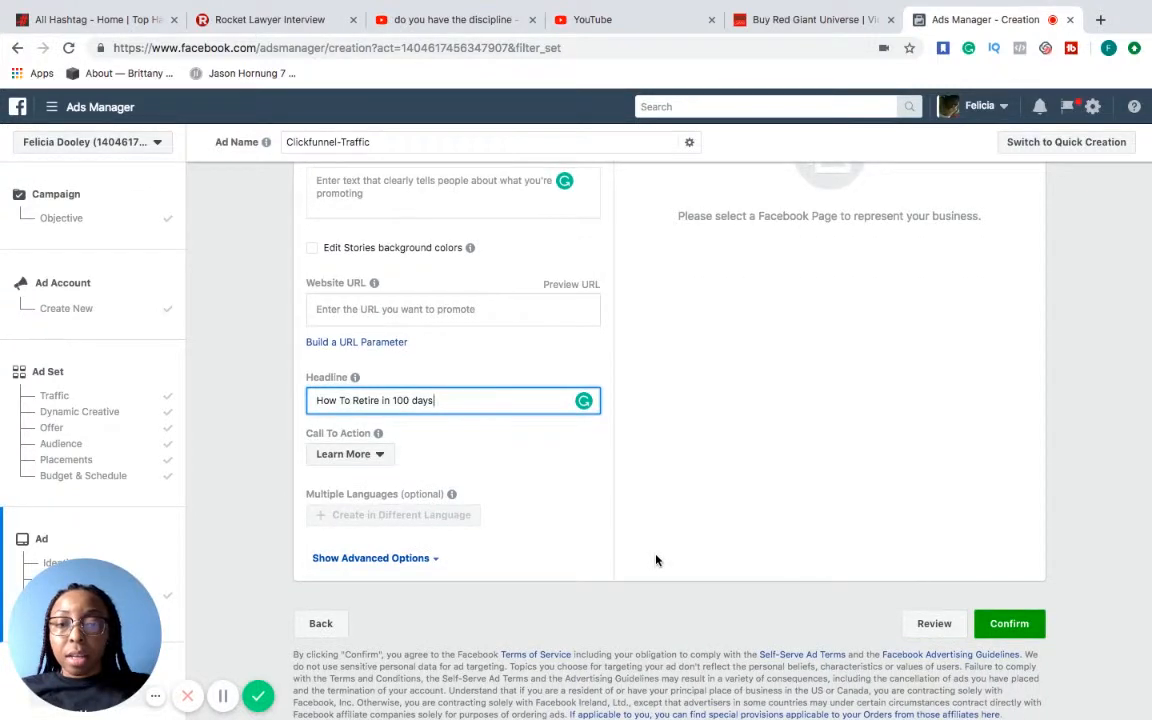
pyautogui.scroll(5, 656, 560)
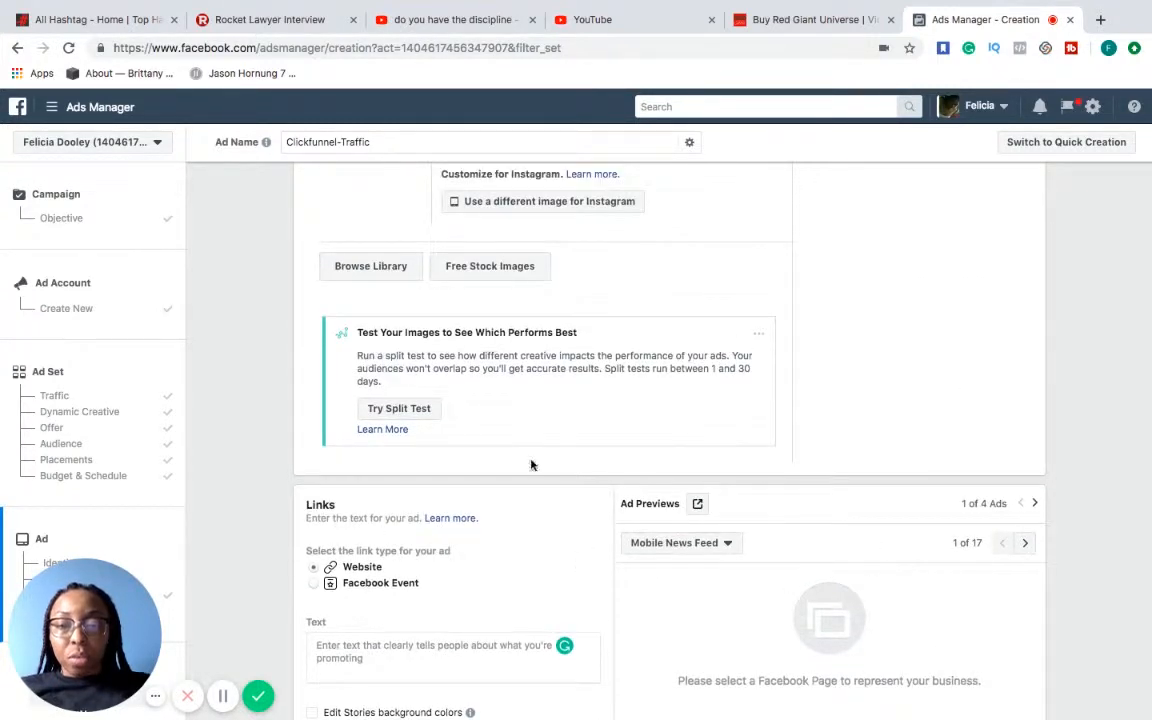
pyautogui.click(1023, 548)
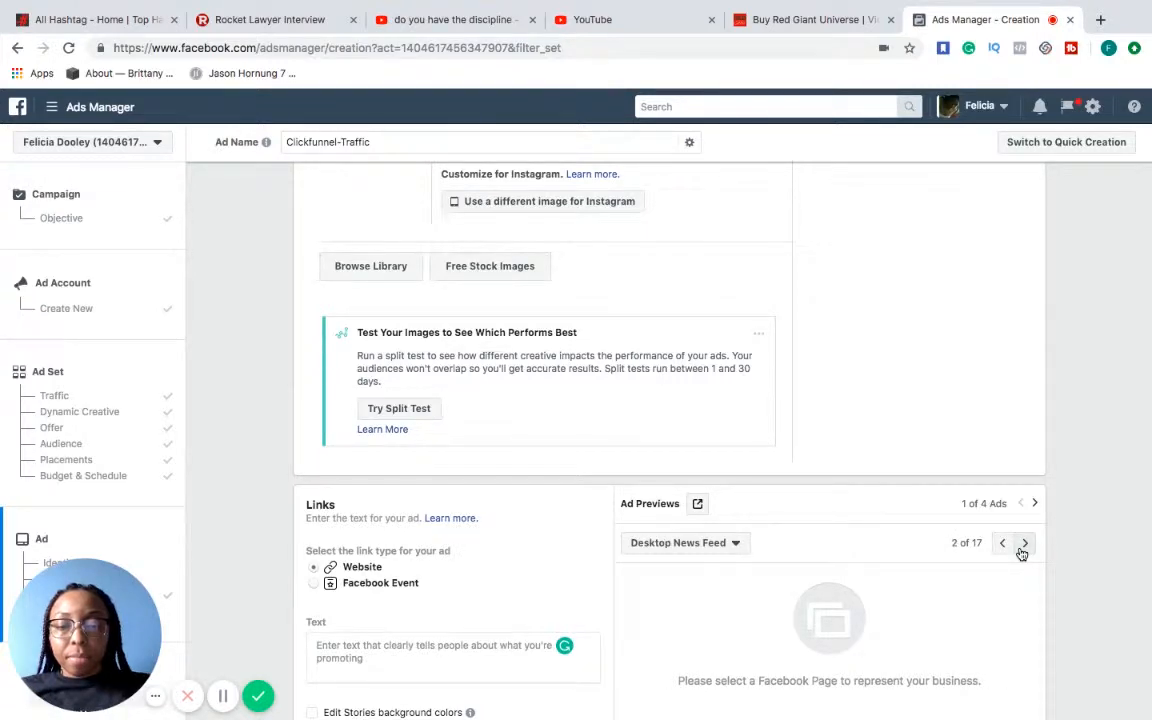
pyautogui.scroll(-5, 951, 597)
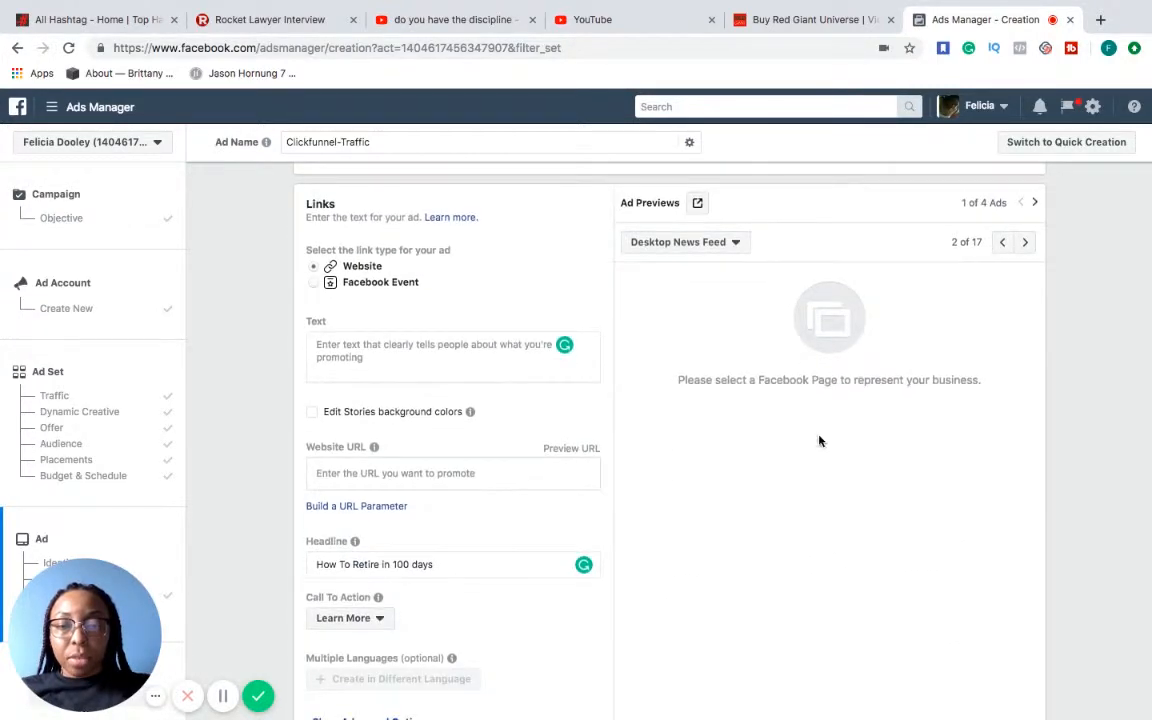
pyautogui.scroll(-3, 669, 508)
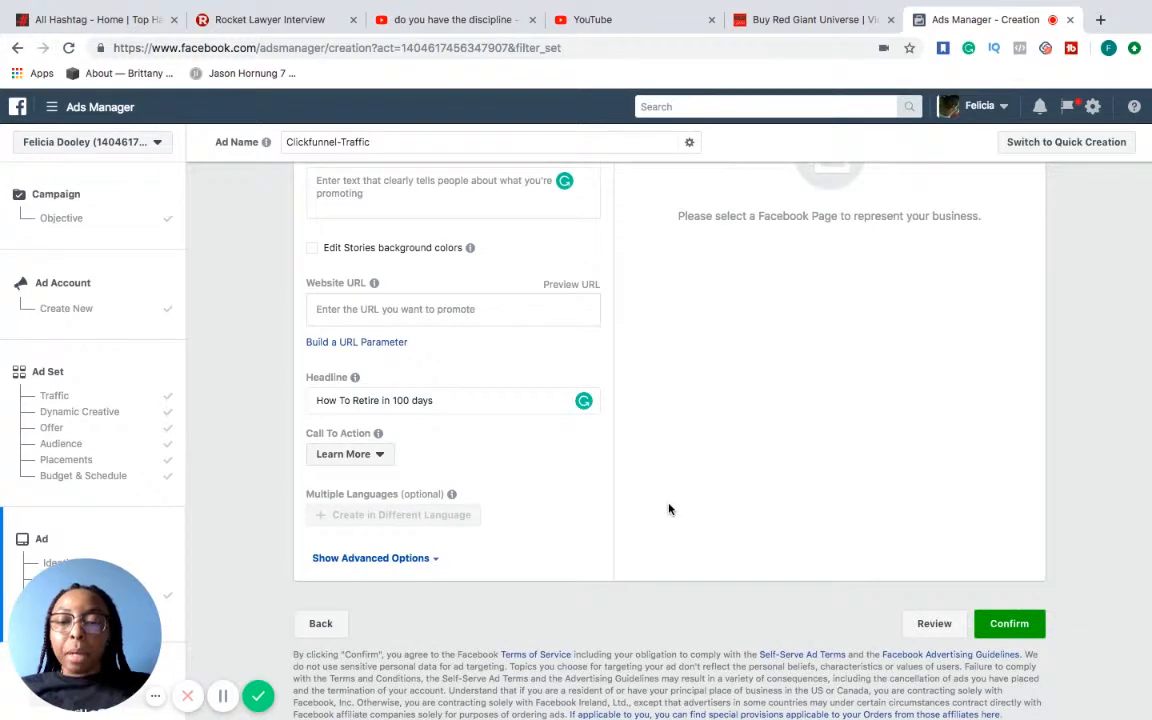